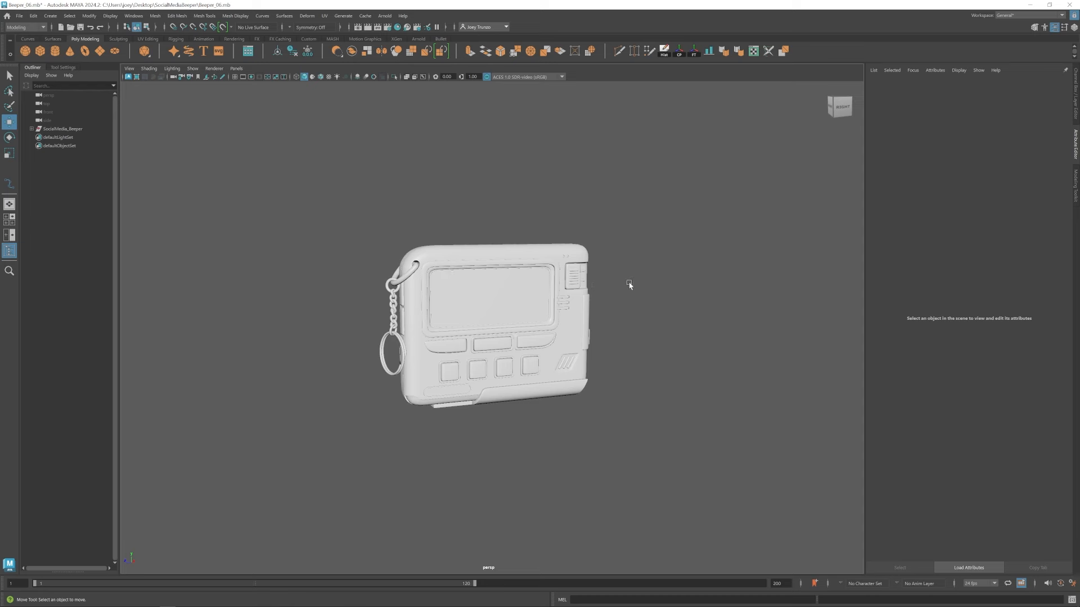
Pull the small round pin above the ridged corner button out of the case along Z, and undo the move.
{"action": "left_click_drag", "start_coordinate": [633, 278], "coordinate": [673, 288], "text": "alt"}
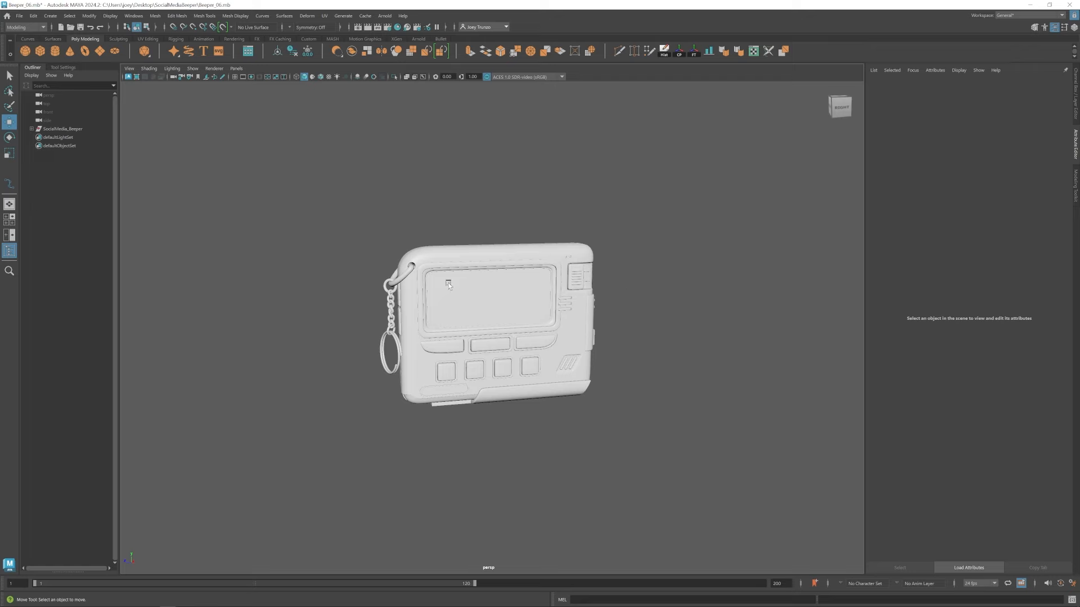
{"action": "scroll", "coordinate": [686, 357], "scroll_direction": "up", "scroll_amount": 10}
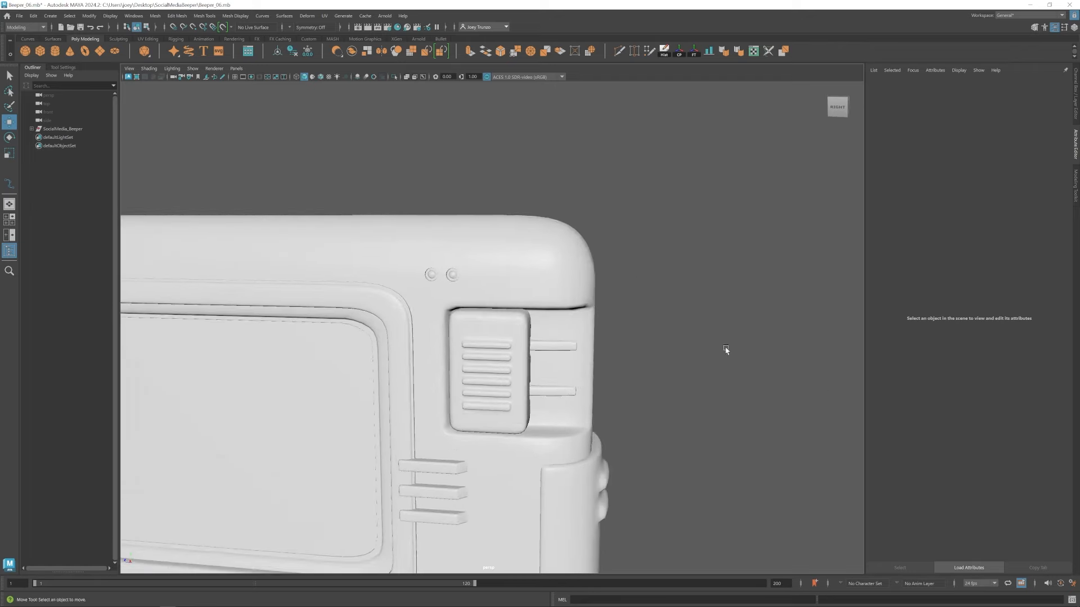
{"action": "left_click_drag", "start_coordinate": [725, 350], "coordinate": [687, 328], "text": "alt"}
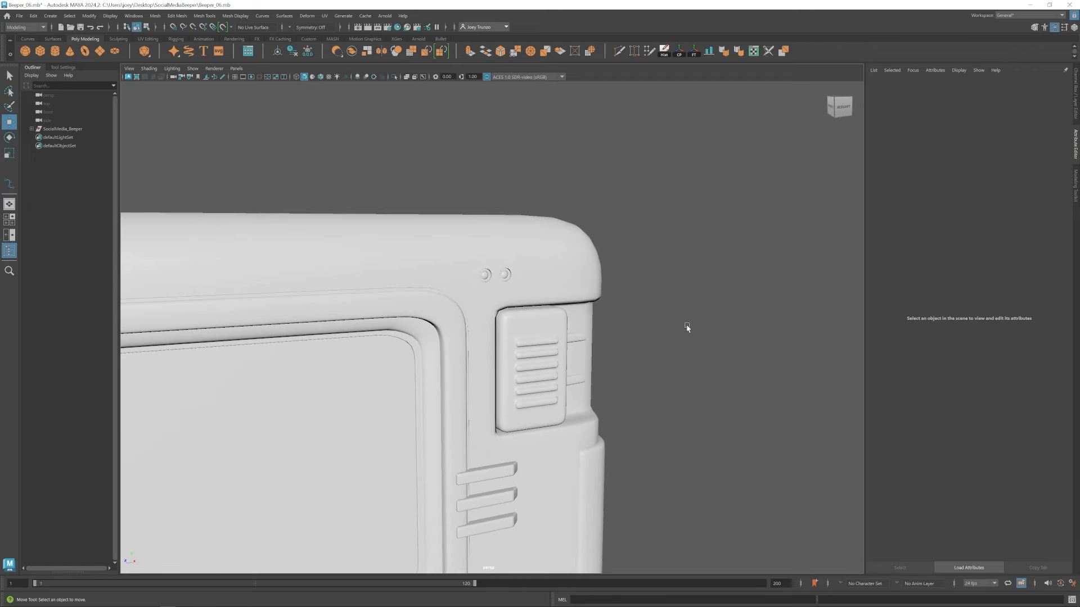
{"action": "left_click", "coordinate": [511, 278]}
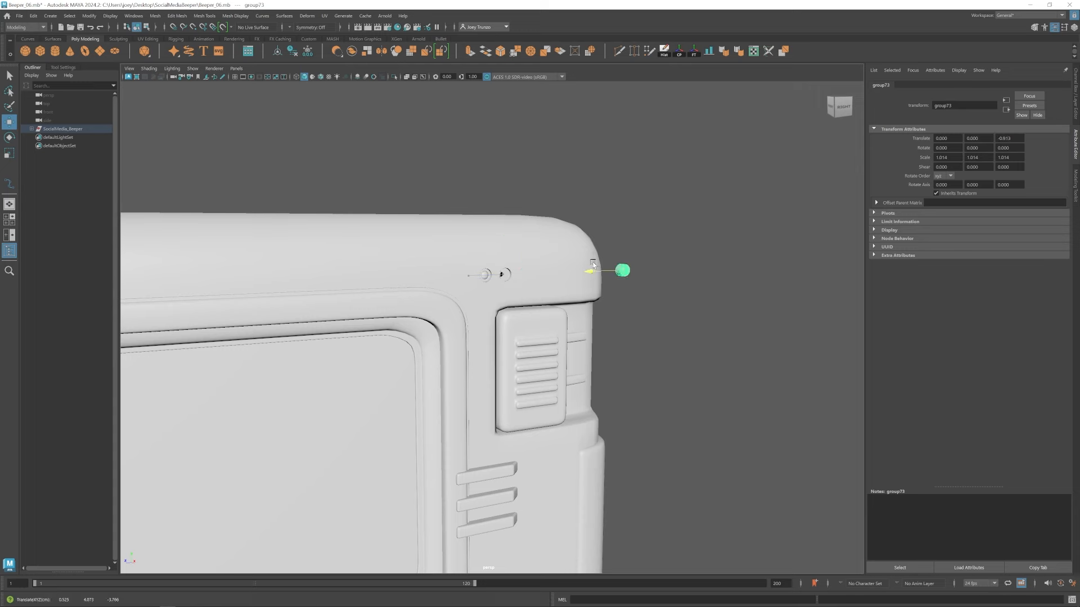
{"action": "left_click", "coordinate": [620, 274]}
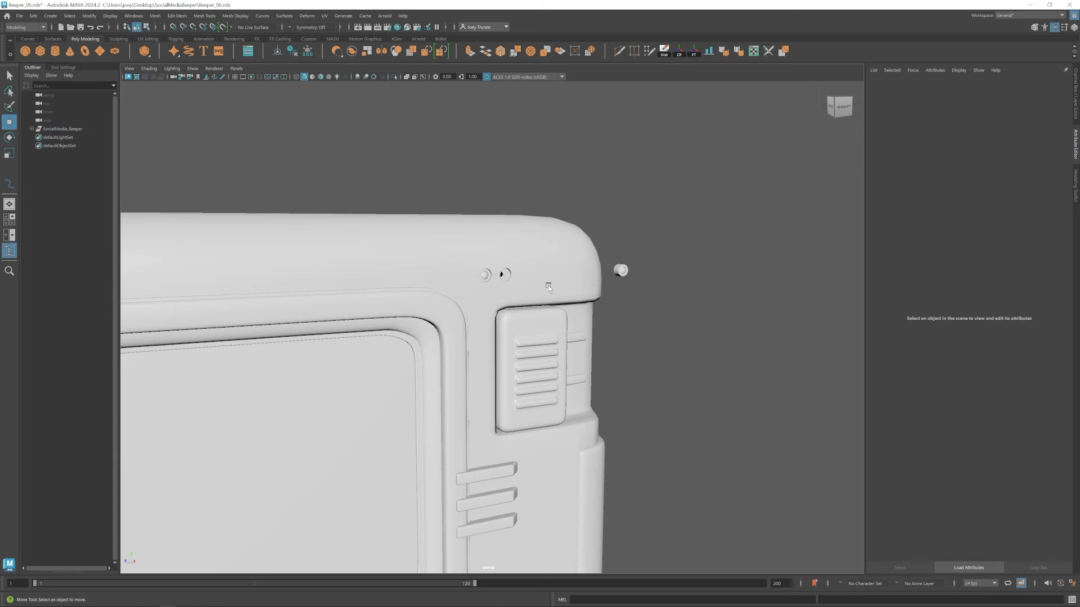
{"action": "key", "text": "ctrl+z"}
{"action": "key", "text": "ctrl+z"}
Move the front case shell about 2.02 units down in Y to expose the internal parts, and undo the move.
{"action": "left_click_drag", "start_coordinate": [494, 284], "coordinate": [490, 304], "text": "alt"}
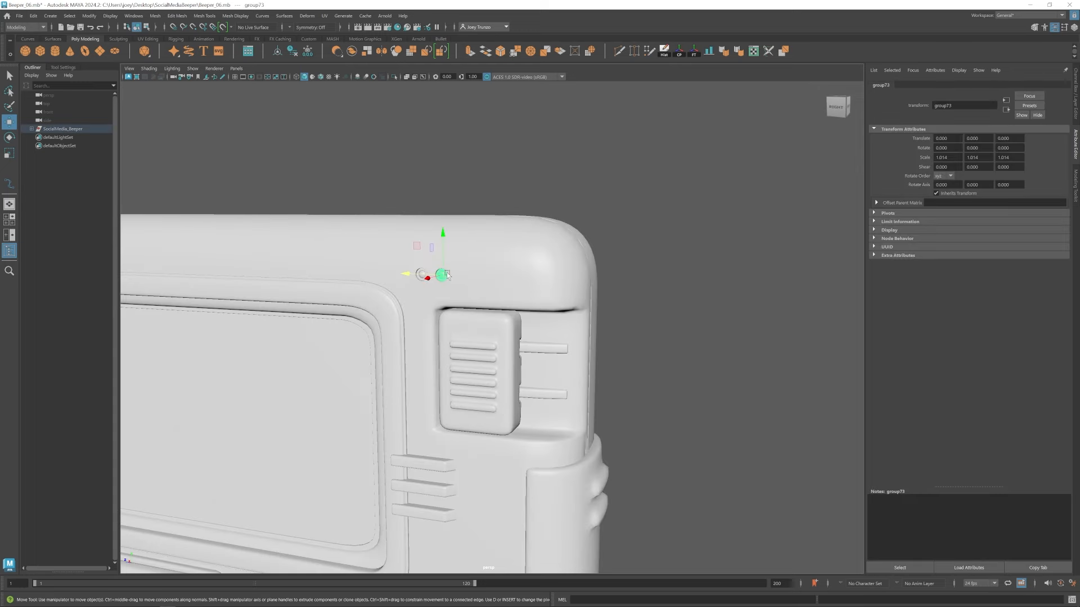
{"action": "left_click", "coordinate": [495, 284]}
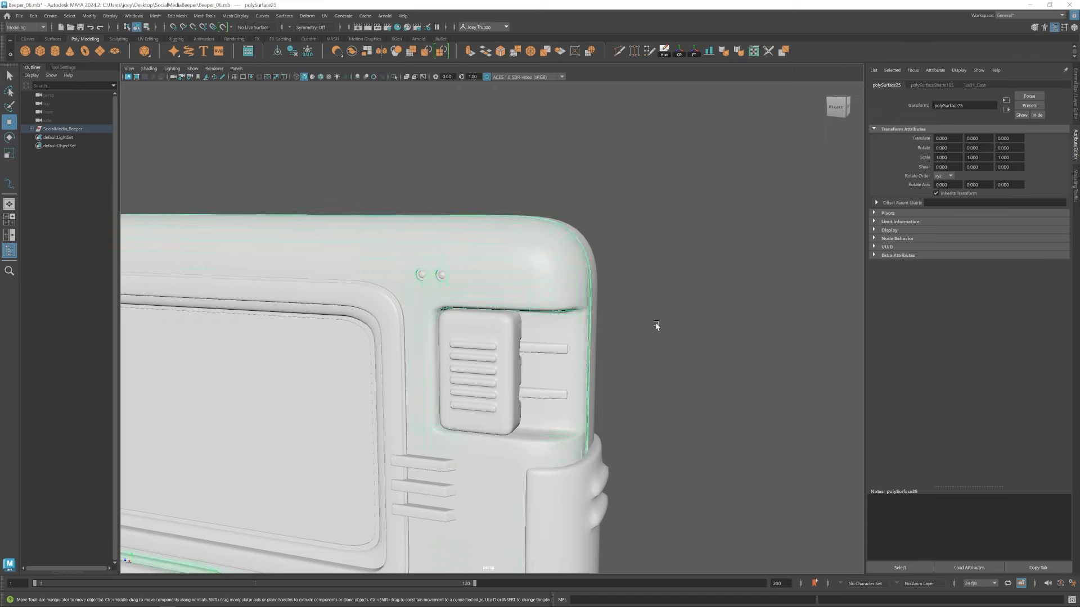
{"action": "right_click_drag", "start_coordinate": [653, 325], "coordinate": [470, 439], "text": "alt"}
{"action": "middle_click_drag", "start_coordinate": [470, 439], "coordinate": [596, 353], "text": "alt"}
{"action": "right_click_drag", "start_coordinate": [598, 355], "coordinate": [417, 397], "text": "alt"}
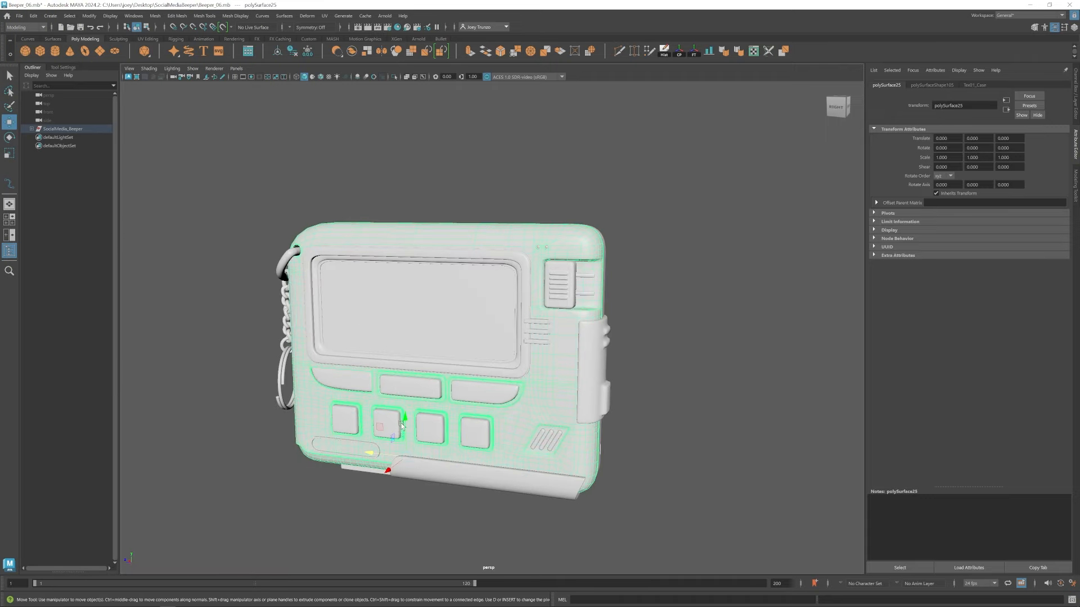
{"action": "left_click_drag", "start_coordinate": [402, 425], "coordinate": [452, 351]}
{"action": "scroll", "coordinate": [452, 351], "scroll_direction": "up", "scroll_amount": 5}
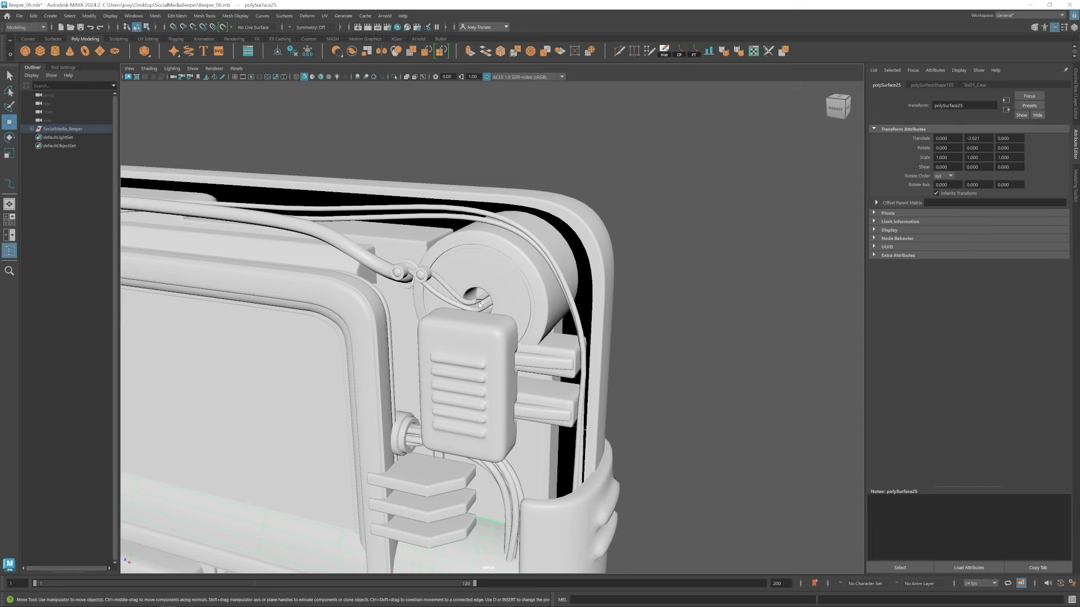
{"action": "scroll", "coordinate": [479, 304], "scroll_direction": "down", "scroll_amount": 5}
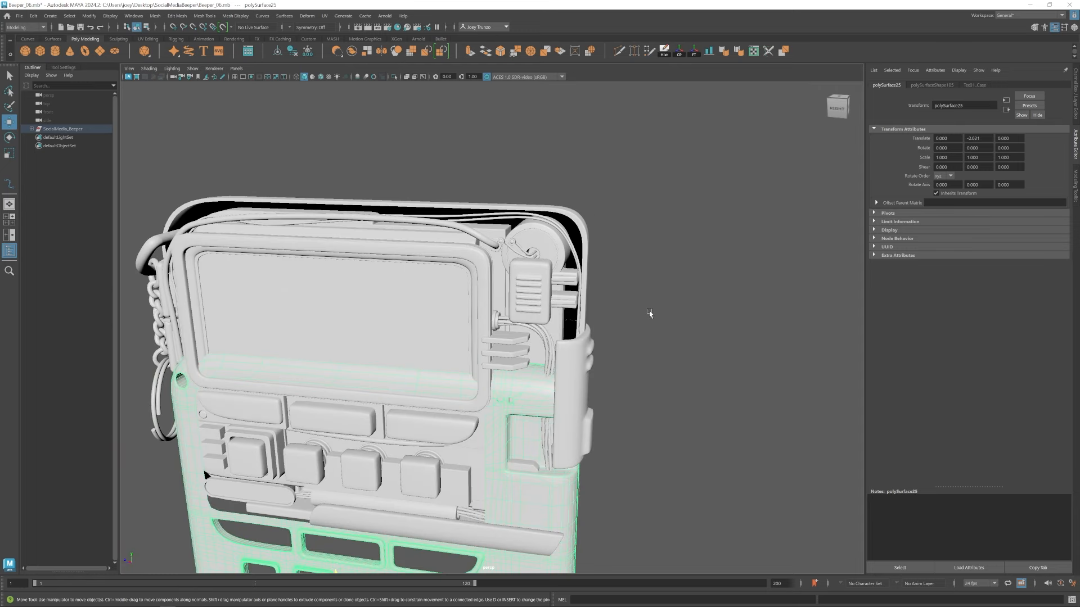
{"action": "key", "text": "ctrl+z"}
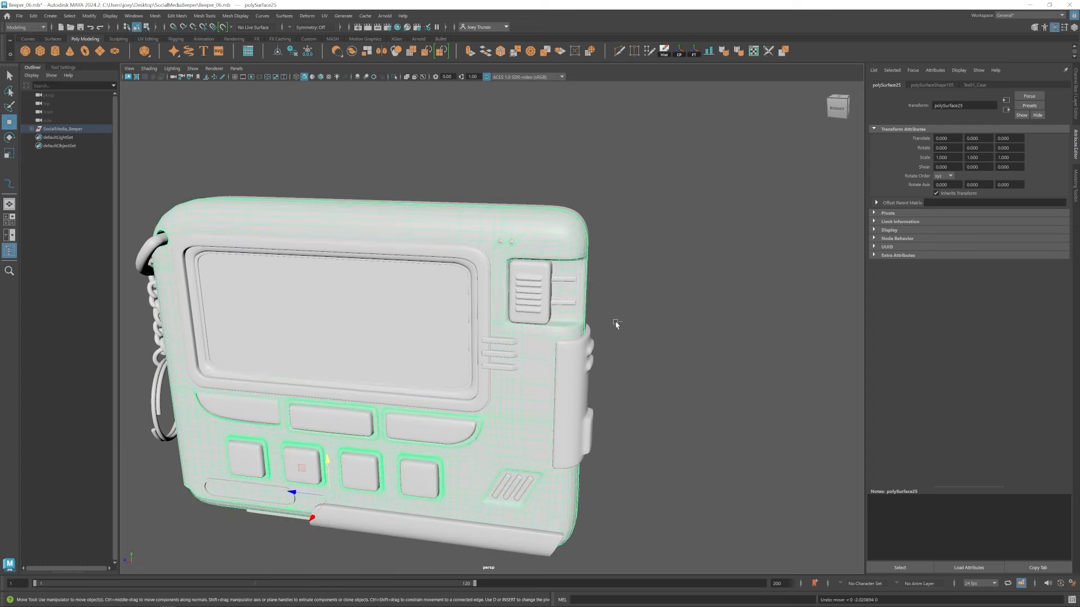
Examine the beeper's front face up close, including the button rows, grille slots and lower trim.
{"action": "left_click_drag", "start_coordinate": [520, 413], "coordinate": [563, 428], "text": "alt"}
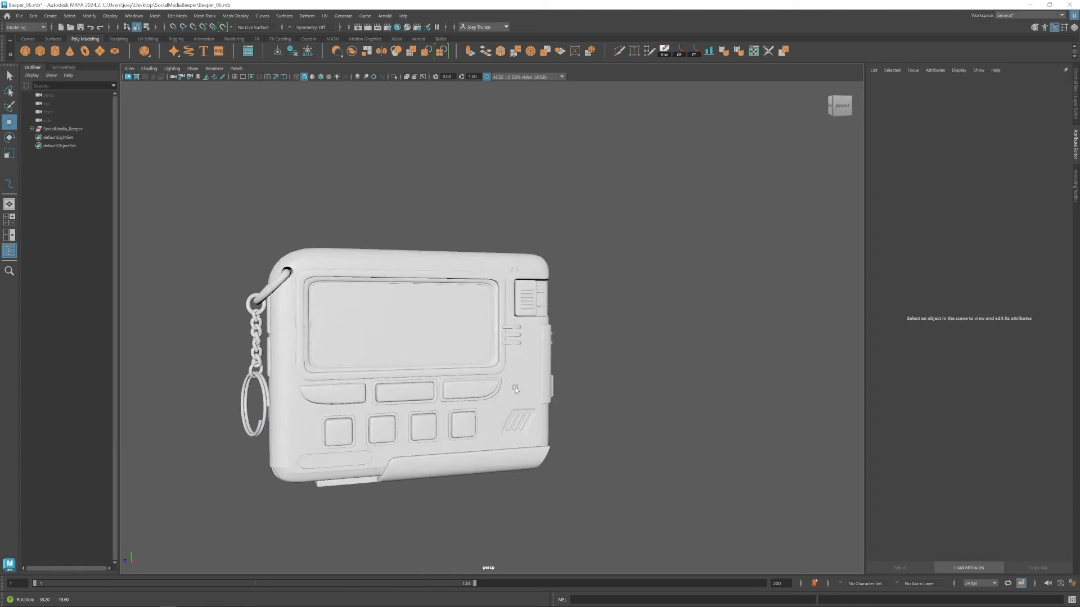
{"action": "middle_click_drag", "start_coordinate": [563, 428], "coordinate": [559, 396], "text": "alt"}
{"action": "scroll", "coordinate": [558, 396], "scroll_direction": "down", "scroll_amount": 2}
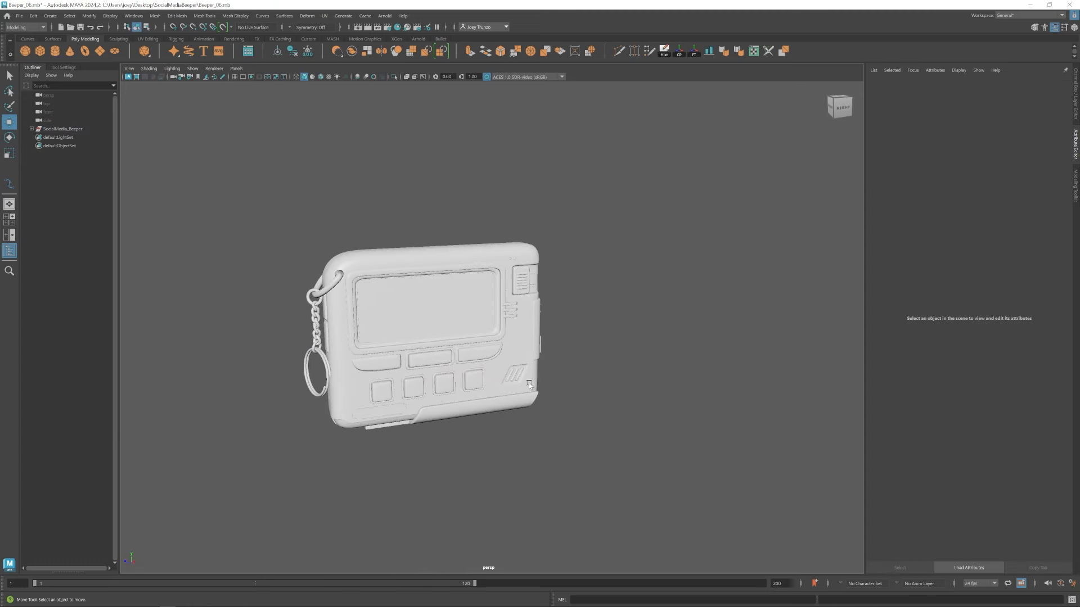
{"action": "left_click_drag", "start_coordinate": [581, 359], "coordinate": [457, 395], "text": "alt"}
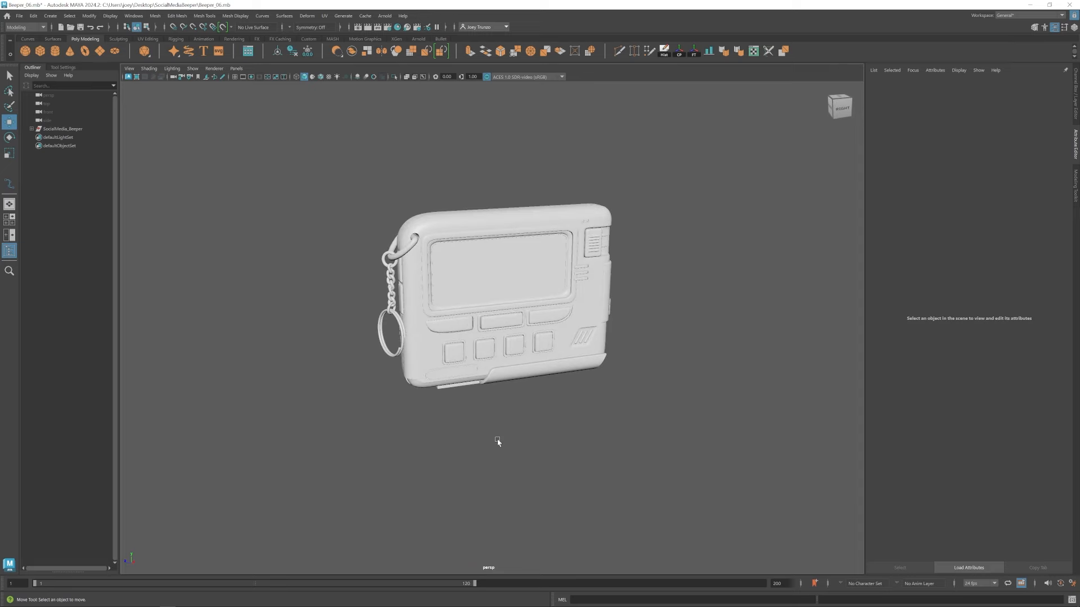
{"action": "right_click_drag", "start_coordinate": [441, 410], "coordinate": [641, 475], "text": "alt"}
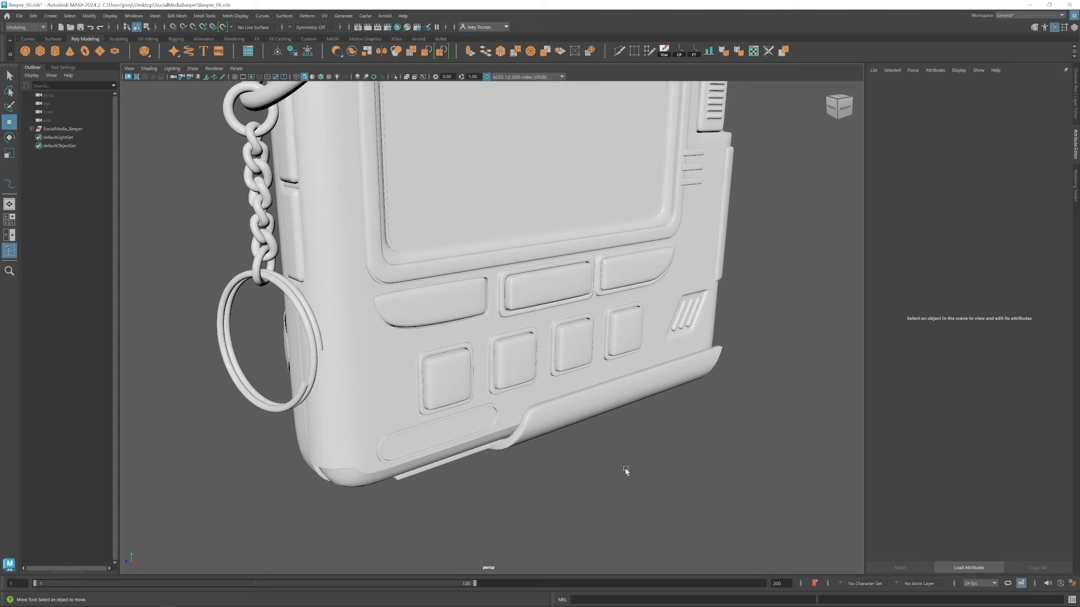
{"action": "left_click", "coordinate": [433, 302]}
{"action": "left_click", "coordinate": [632, 454]}
{"action": "left_click_drag", "start_coordinate": [366, 332], "coordinate": [471, 336], "text": "alt"}
{"action": "right_click_drag", "start_coordinate": [474, 338], "coordinate": [469, 262], "text": "alt"}
{"action": "left_click_drag", "start_coordinate": [532, 295], "coordinate": [477, 341], "text": "alt"}
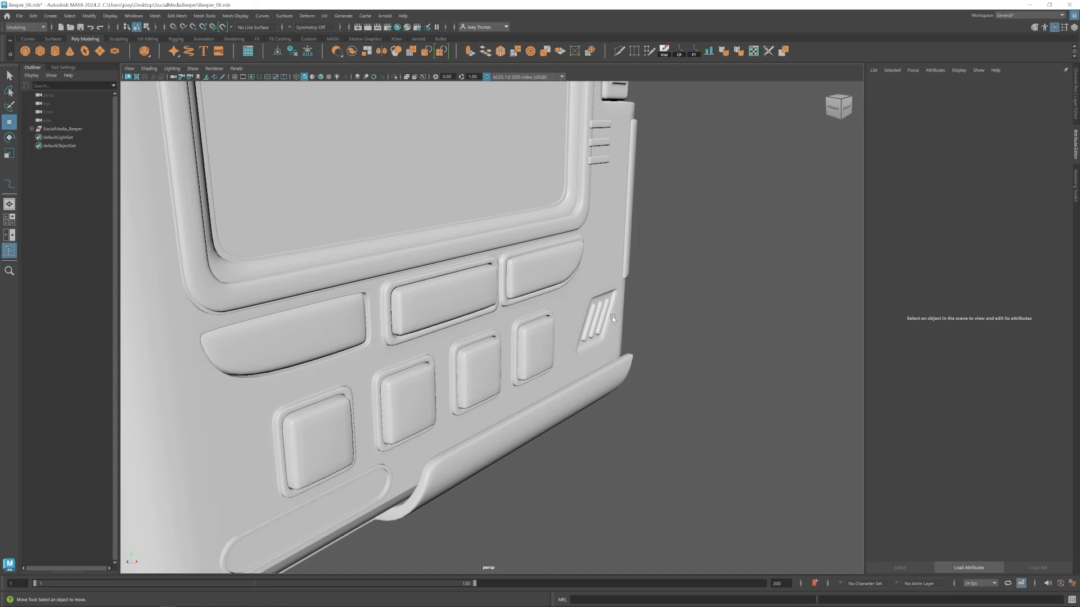
{"action": "right_click_drag", "start_coordinate": [613, 319], "coordinate": [534, 326], "text": "alt"}
{"action": "left_click_drag", "start_coordinate": [534, 326], "coordinate": [474, 338], "text": "alt"}
{"action": "right_click_drag", "start_coordinate": [474, 338], "coordinate": [529, 341], "text": "alt"}
{"action": "left_click_drag", "start_coordinate": [528, 342], "coordinate": [516, 347], "text": "alt"}
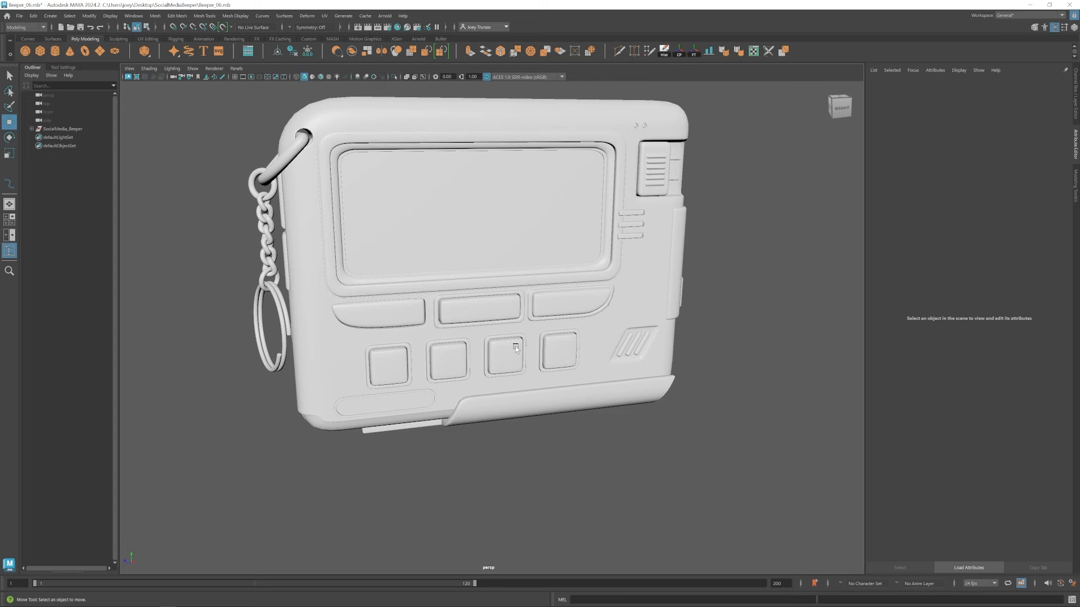
{"action": "left_click_drag", "start_coordinate": [463, 380], "coordinate": [514, 363], "text": "alt"}
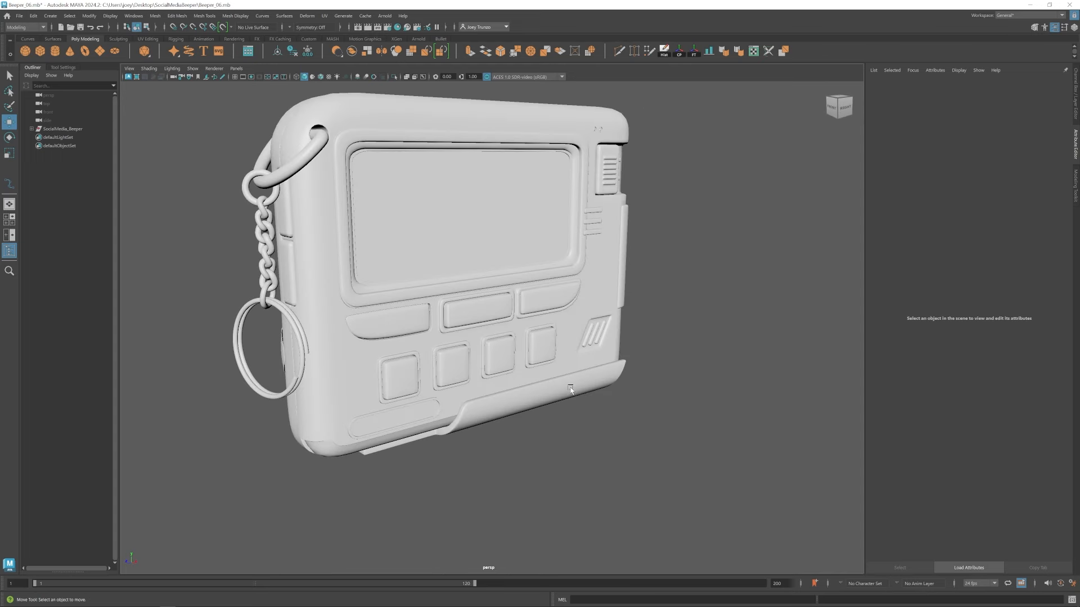
{"action": "left_click_drag", "start_coordinate": [570, 390], "coordinate": [528, 357], "text": "alt"}
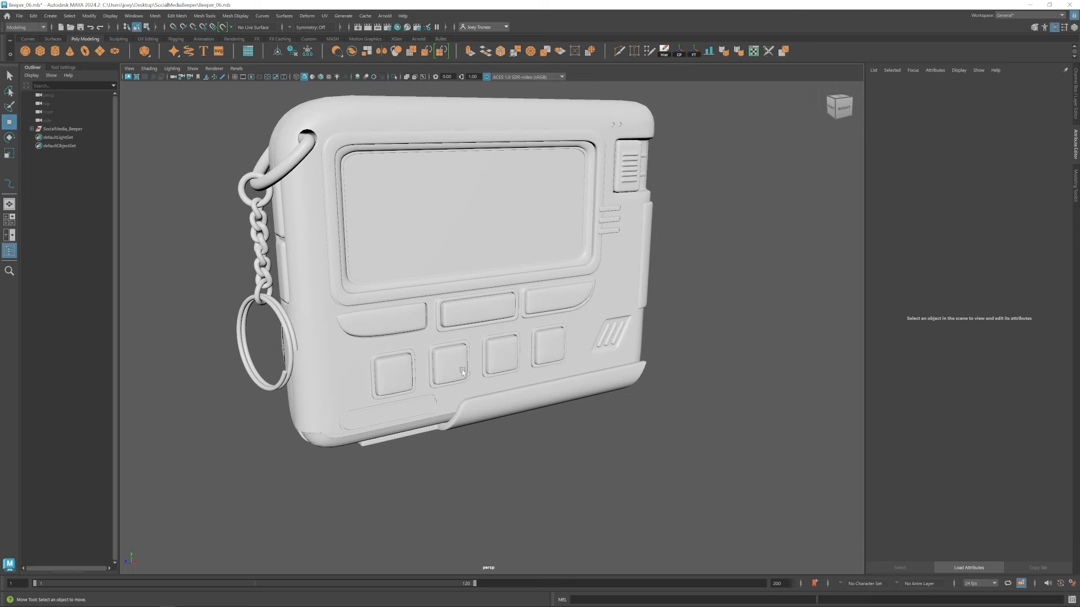
Examine the whole beeper body from the front and both sides at several distances.
{"action": "left_click_drag", "start_coordinate": [337, 313], "coordinate": [474, 316], "text": "alt"}
{"action": "left_click", "coordinate": [430, 311]}
{"action": "key", "text": "ctrl+z"}
{"action": "left_click", "coordinate": [755, 486]}
{"action": "left_click_drag", "start_coordinate": [754, 486], "coordinate": [692, 473], "text": "alt"}
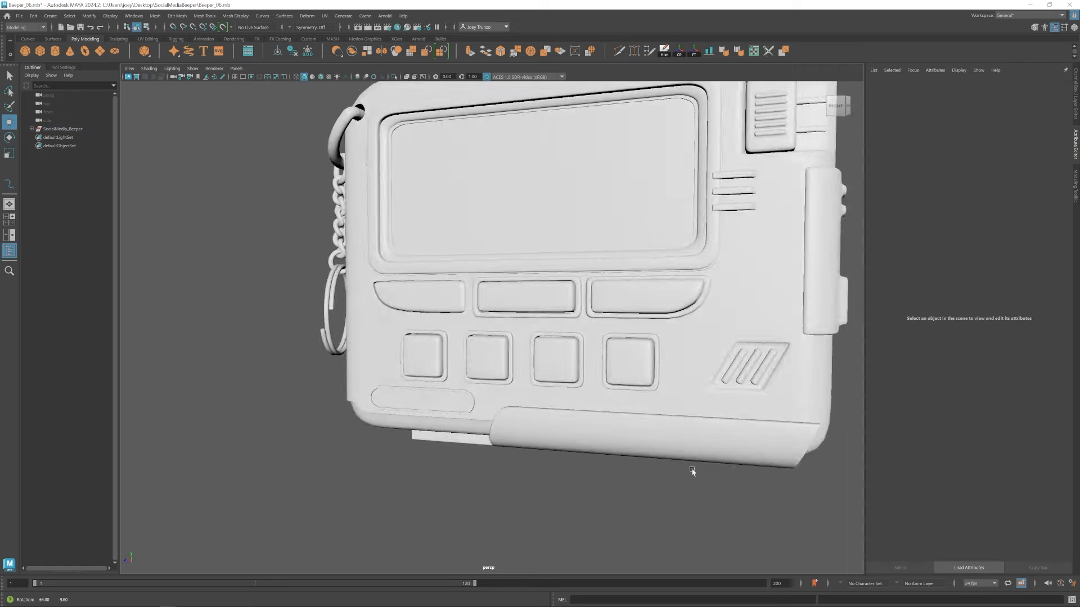
{"action": "right_click_drag", "start_coordinate": [691, 472], "coordinate": [480, 399], "text": "alt"}
{"action": "left_click_drag", "start_coordinate": [480, 400], "coordinate": [569, 413], "text": "alt"}
{"action": "right_click_drag", "start_coordinate": [569, 412], "coordinate": [644, 431], "text": "alt"}
{"action": "left_click_drag", "start_coordinate": [643, 432], "coordinate": [597, 423], "text": "alt"}
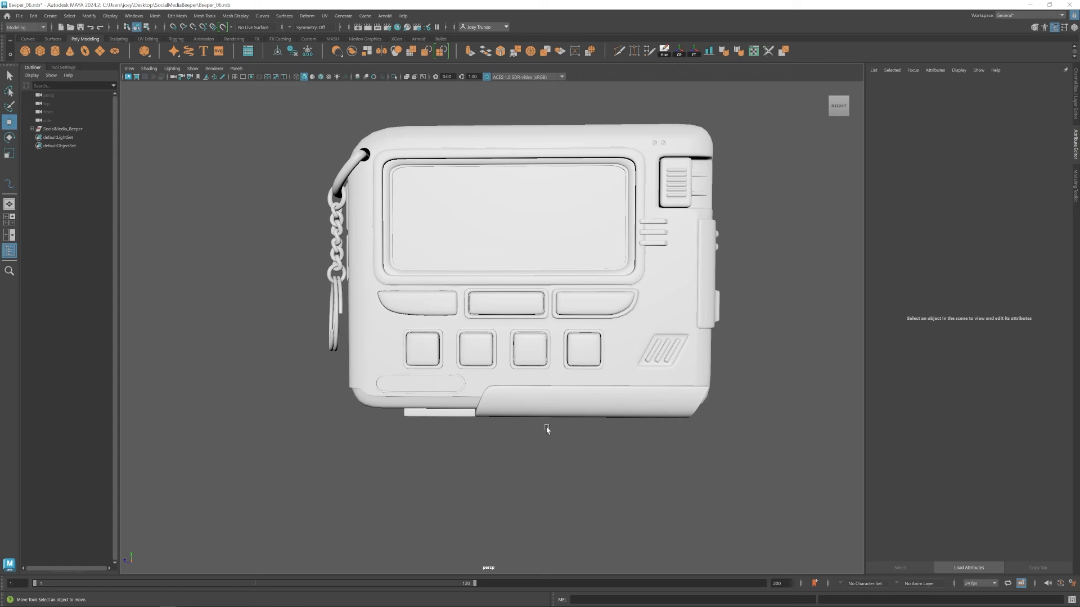
{"action": "left_click_drag", "start_coordinate": [527, 390], "coordinate": [597, 422], "text": "alt"}
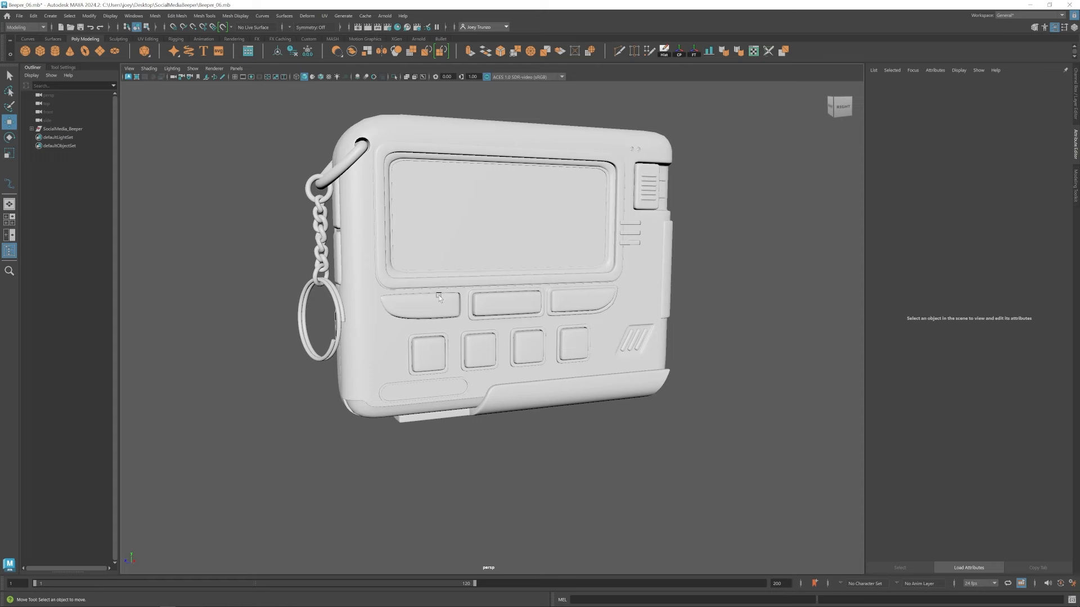
{"action": "left_click_drag", "start_coordinate": [491, 312], "coordinate": [474, 329], "text": "alt"}
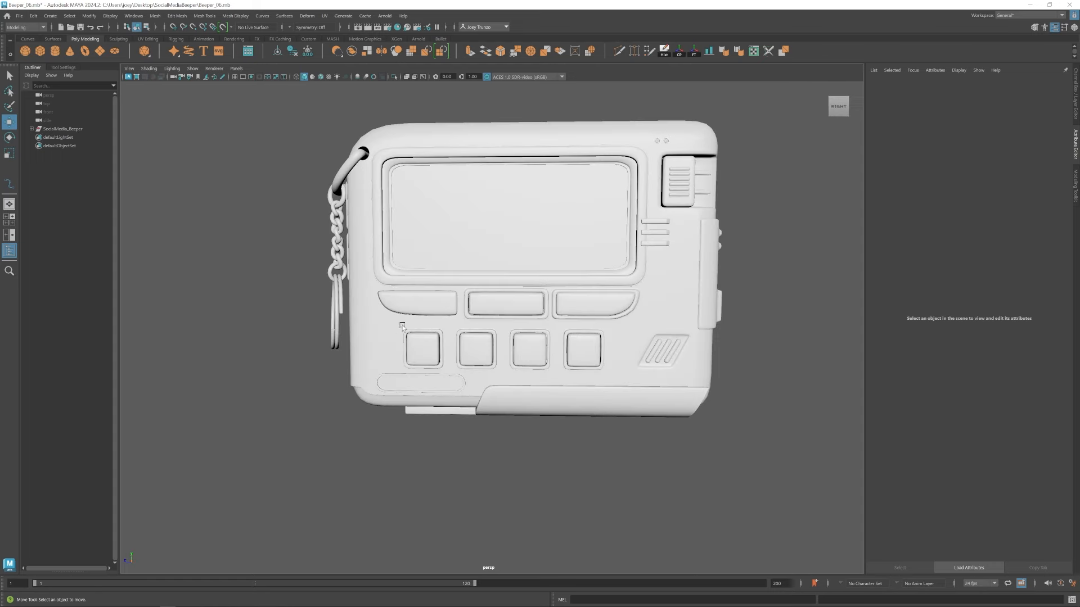
{"action": "left_click_drag", "start_coordinate": [509, 374], "coordinate": [473, 321], "text": "alt"}
{"action": "scroll", "coordinate": [472, 320], "scroll_direction": "down", "scroll_amount": 3}
{"action": "left_click_drag", "start_coordinate": [487, 378], "coordinate": [562, 434], "text": "alt"}
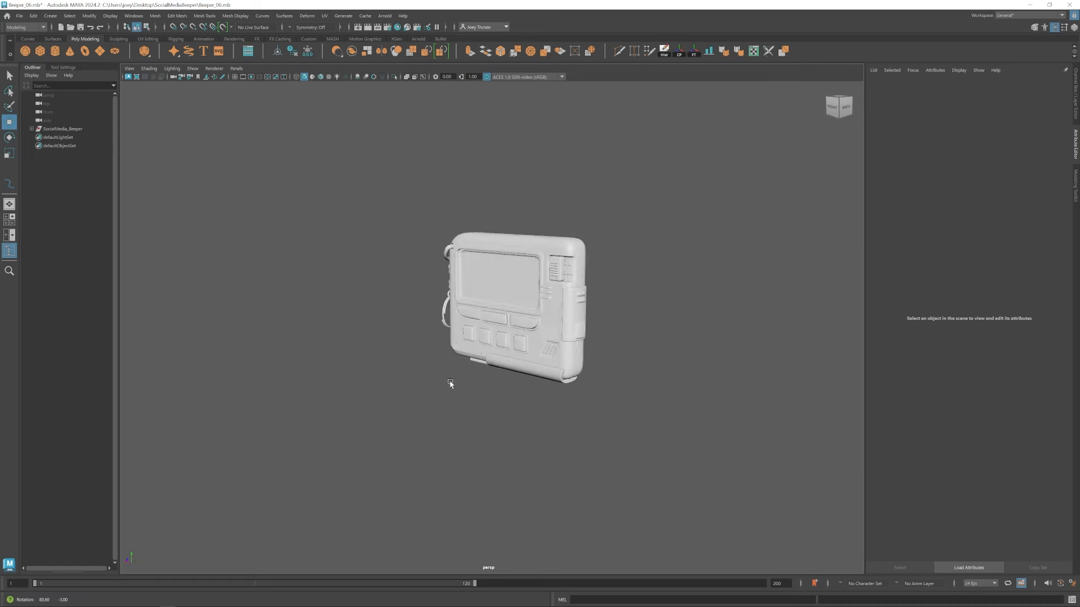
{"action": "scroll", "coordinate": [487, 384], "scroll_direction": "up", "scroll_amount": 2}
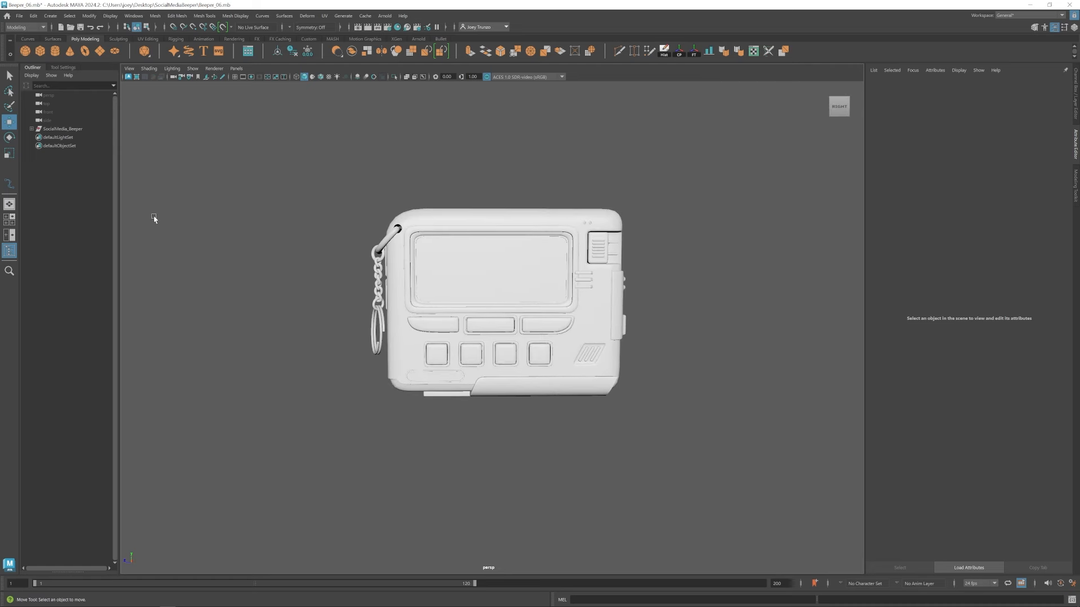
Expand the SocialMedia_Beeper group and open the UV Editor, placing it beside the model.
{"action": "left_click", "coordinate": [31, 129]}
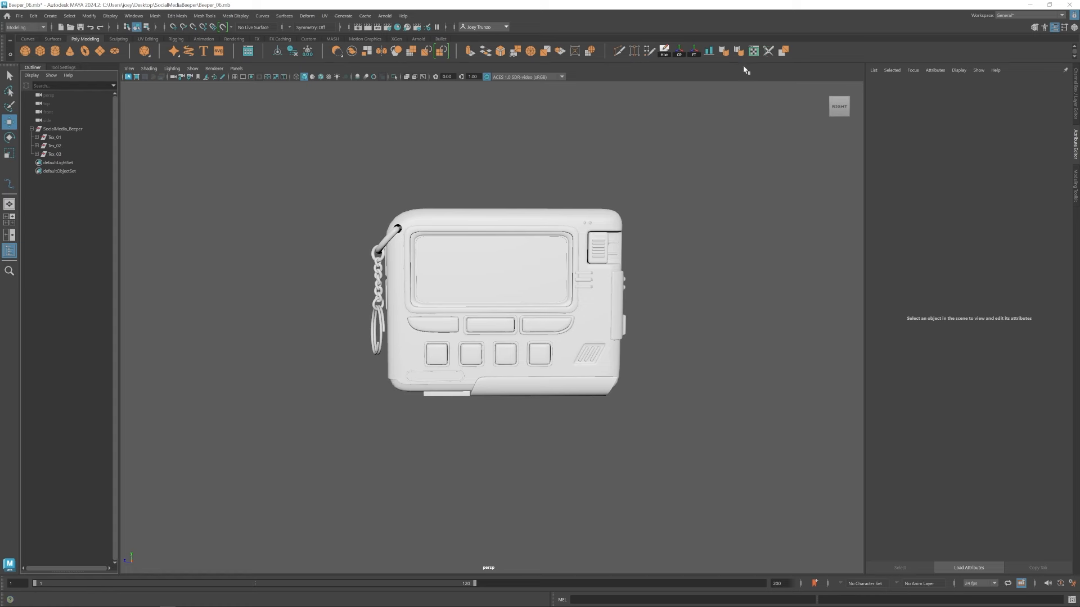
{"action": "left_click", "coordinate": [753, 52]}
{"action": "middle_click_drag", "start_coordinate": [423, 253], "coordinate": [389, 253], "text": "alt"}
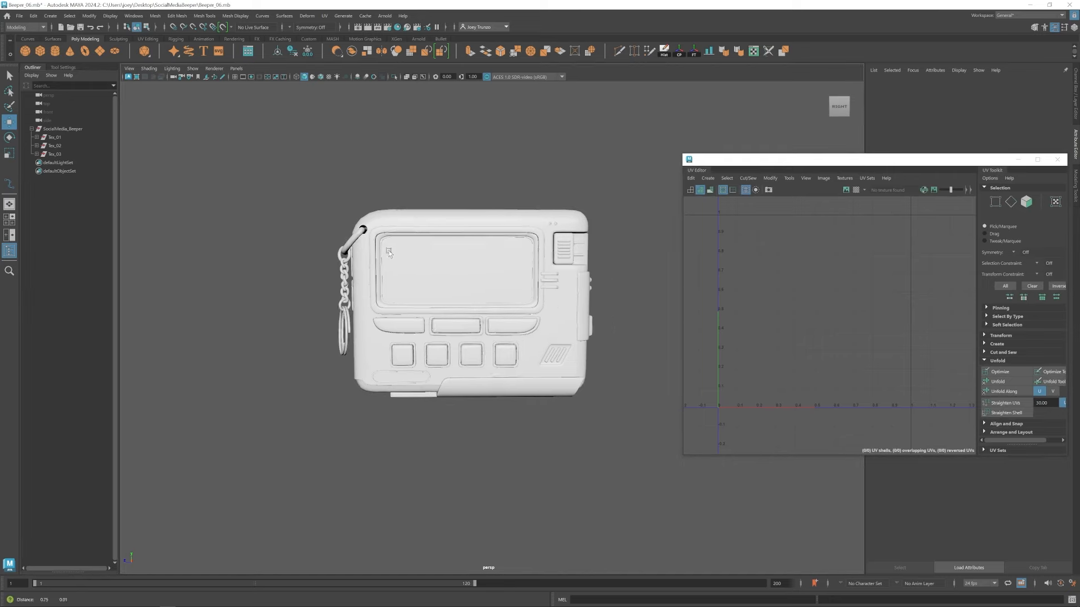
{"action": "scroll", "coordinate": [388, 253], "scroll_direction": "down", "scroll_amount": 2}
{"action": "left_click_drag", "start_coordinate": [843, 159], "coordinate": [798, 167]}
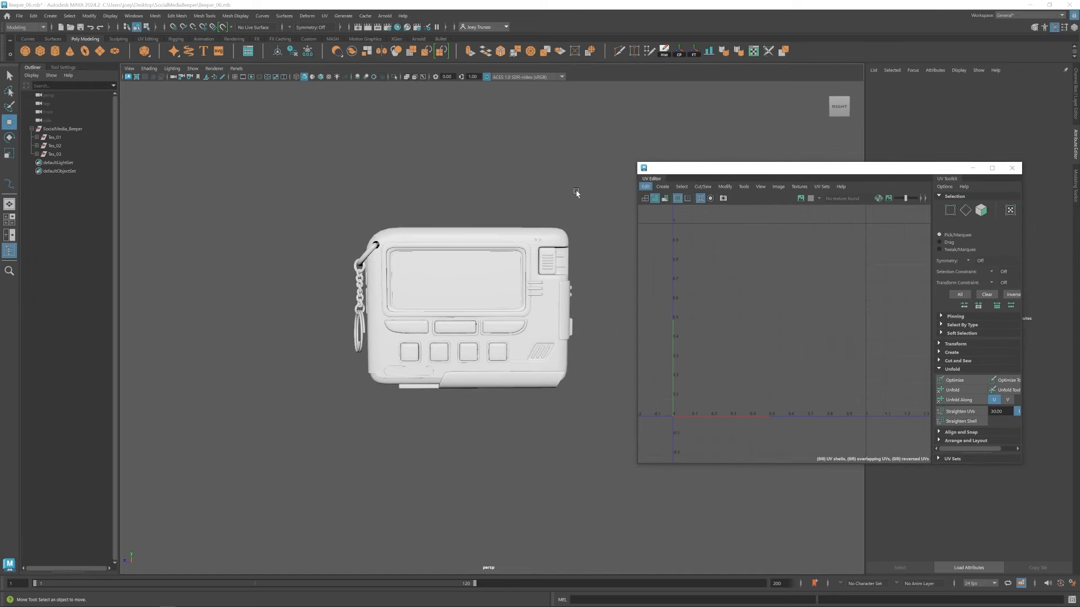
Isolate the Tex_01 group in the viewport, and clear the selection.
{"action": "left_click", "coordinate": [50, 140]}
{"action": "left_click_drag", "start_coordinate": [530, 303], "coordinate": [480, 277], "text": "alt"}
{"action": "left_click", "coordinate": [394, 77]}
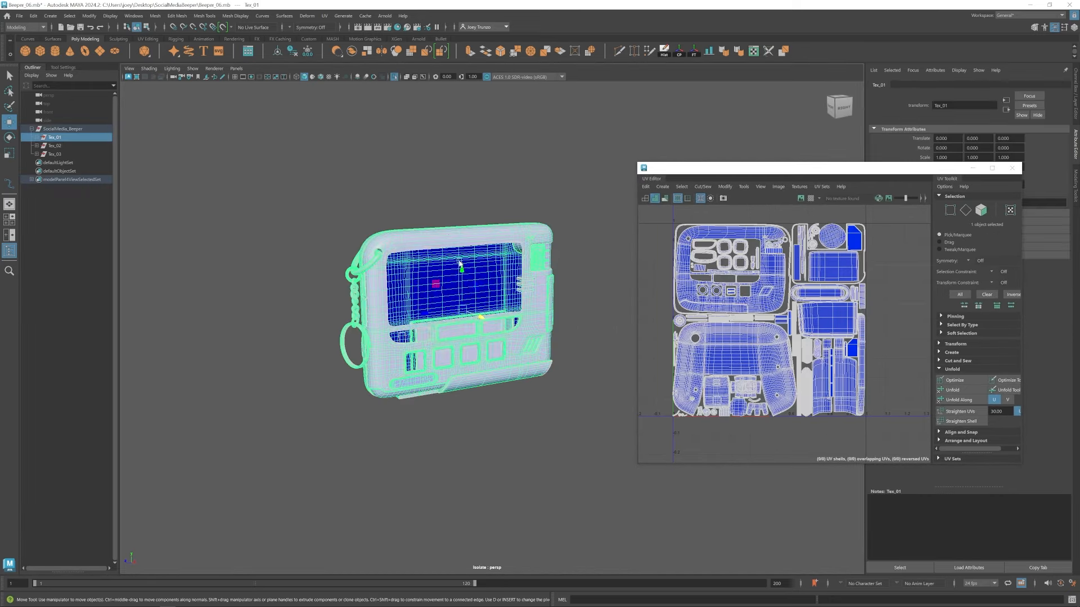
{"action": "left_click", "coordinate": [542, 299]}
{"action": "left_click_drag", "start_coordinate": [542, 299], "coordinate": [476, 295], "text": "alt"}
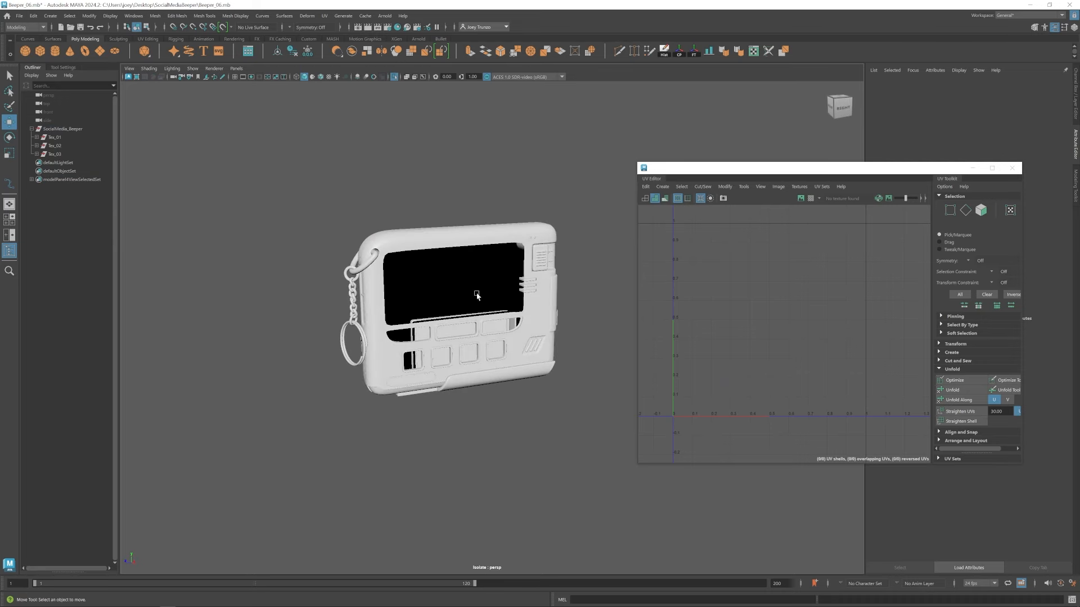
Select the isolated front case shell to view its UV shells, and clear the selection.
{"action": "left_click_drag", "start_coordinate": [345, 378], "coordinate": [544, 307], "text": "alt"}
{"action": "left_click", "coordinate": [488, 222]}
{"action": "left_click_drag", "start_coordinate": [518, 239], "coordinate": [564, 212], "text": "alt"}
{"action": "left_click", "coordinate": [562, 215]}
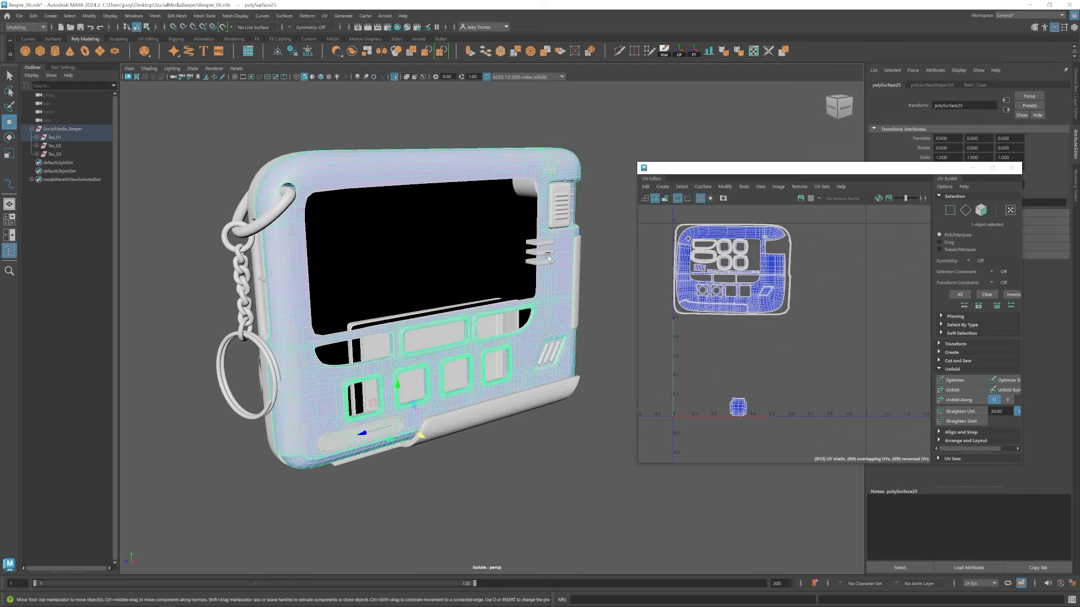
{"action": "left_click", "coordinate": [564, 213]}
{"action": "left_click", "coordinate": [421, 164]}
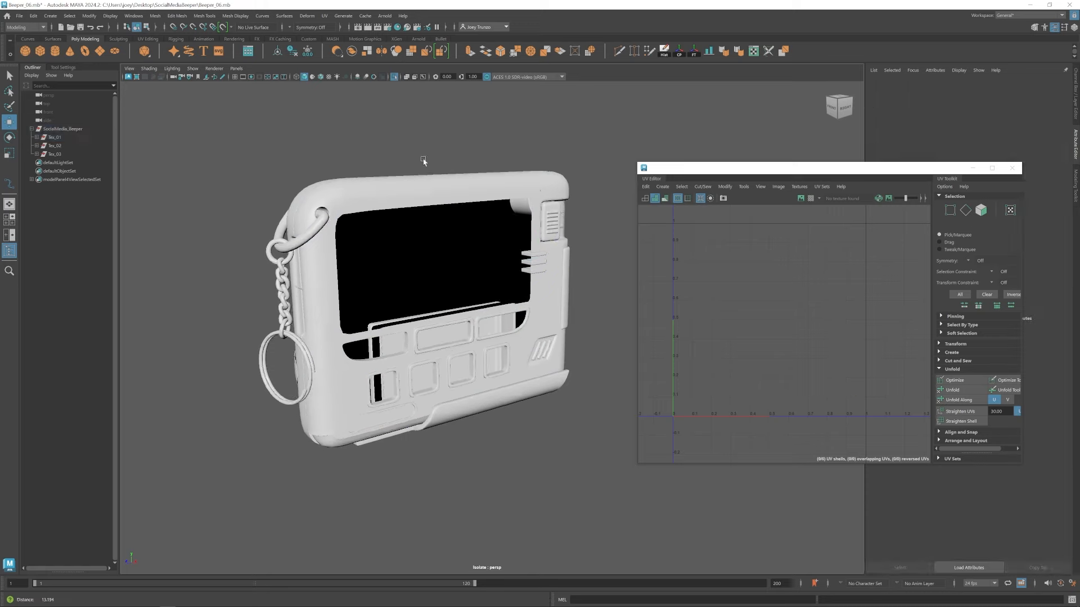
{"action": "left_click_drag", "start_coordinate": [422, 164], "coordinate": [496, 306], "text": "alt"}
Select the whole Tex_01 group and examine its packed UV layout in the UV Editor.
{"action": "left_click", "coordinate": [496, 305]}
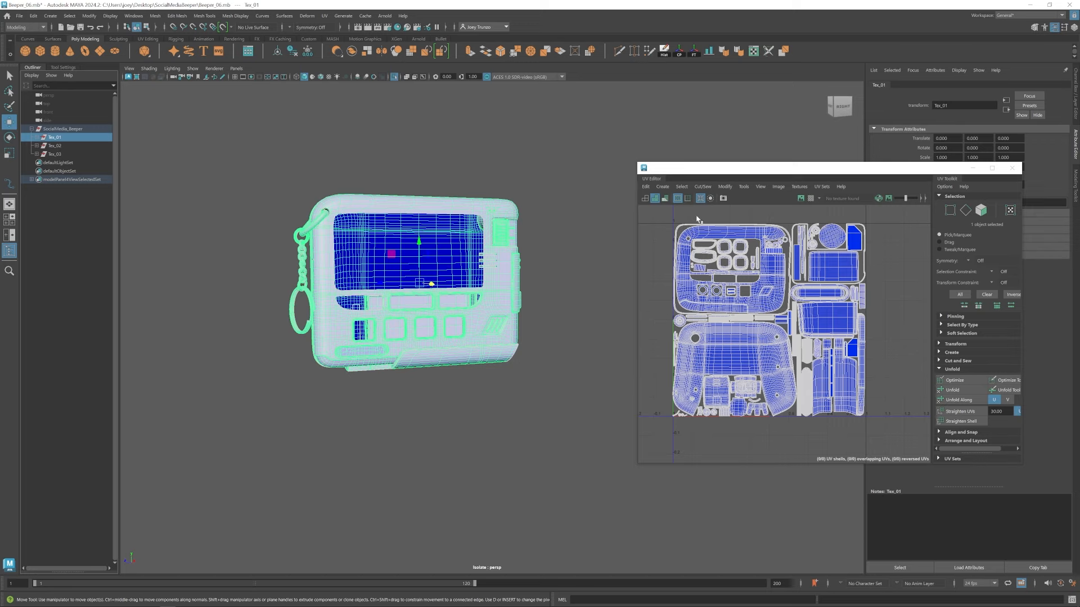
{"action": "scroll", "coordinate": [677, 281], "scroll_direction": "down", "scroll_amount": 2}
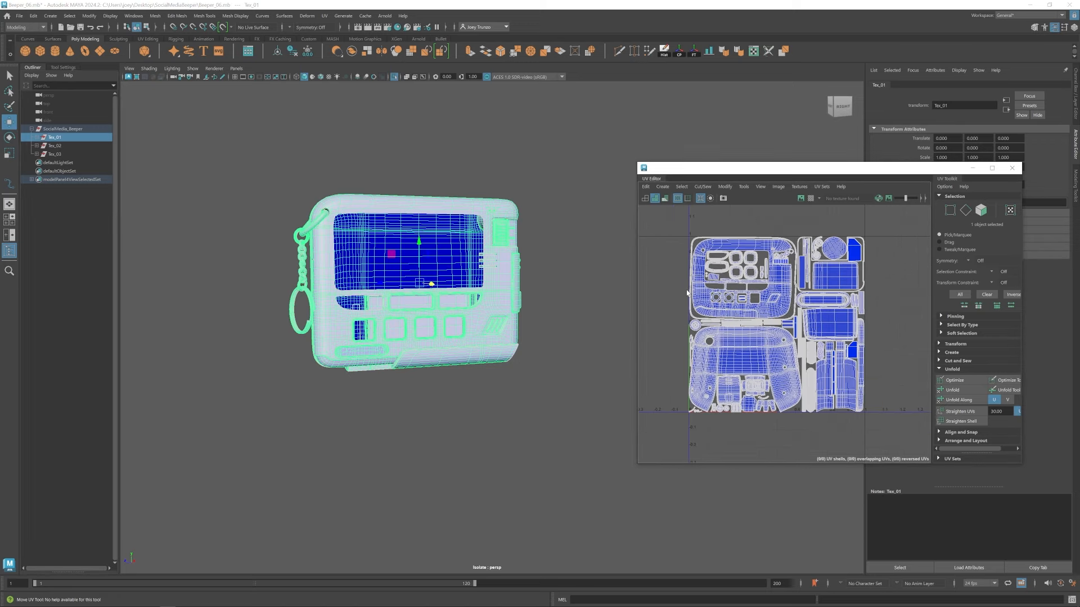
{"action": "scroll", "coordinate": [713, 277], "scroll_direction": "up", "scroll_amount": 2}
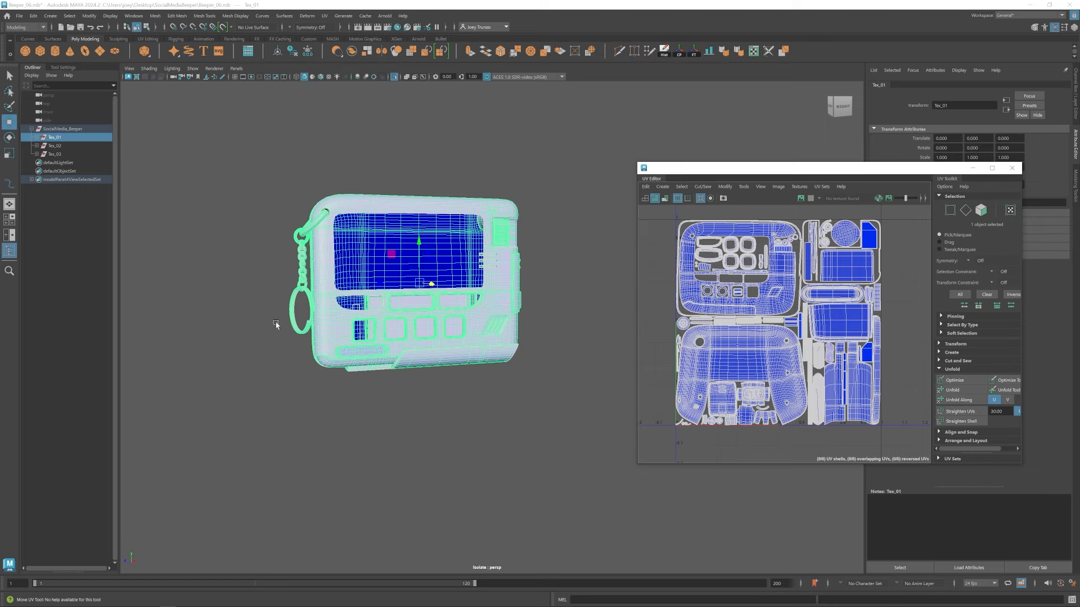
Select the front and back case shells plus the lower case piece to view their UV shells, and clear the selection.
{"action": "left_click", "coordinate": [609, 191]}
{"action": "left_click", "coordinate": [408, 300]}
{"action": "left_click_drag", "start_coordinate": [408, 299], "coordinate": [470, 302], "text": "alt"}
{"action": "left_click", "coordinate": [445, 264], "text": "shift"}
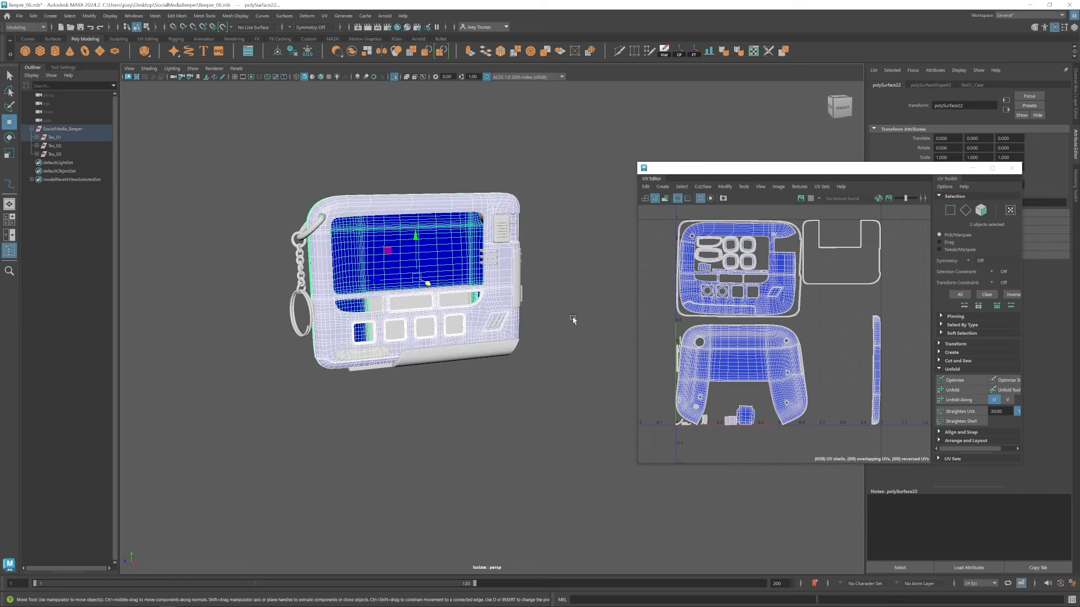
{"action": "left_click", "coordinate": [464, 355], "text": "shift"}
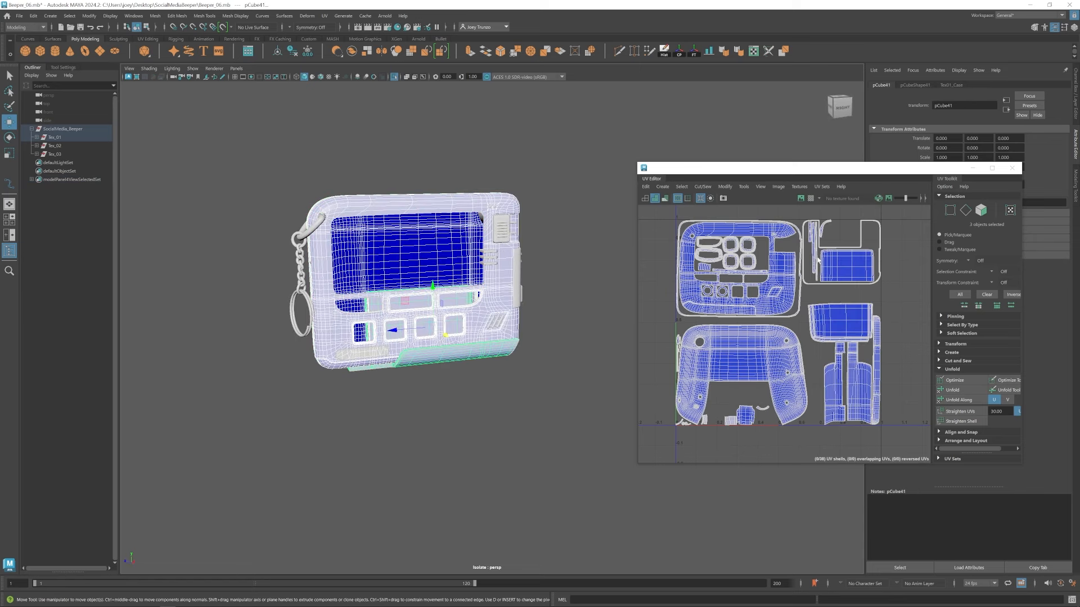
{"action": "left_click", "coordinate": [545, 183]}
Select the Tex_02 group and isolate it in the viewport in place of Tex_01.
{"action": "left_click_drag", "start_coordinate": [545, 183], "coordinate": [553, 256], "text": "alt"}
{"action": "middle_click_drag", "start_coordinate": [552, 256], "coordinate": [567, 257], "text": "alt"}
{"action": "right_click_drag", "start_coordinate": [567, 256], "coordinate": [461, 278], "text": "alt"}
{"action": "left_click_drag", "start_coordinate": [460, 277], "coordinate": [451, 275], "text": "alt"}
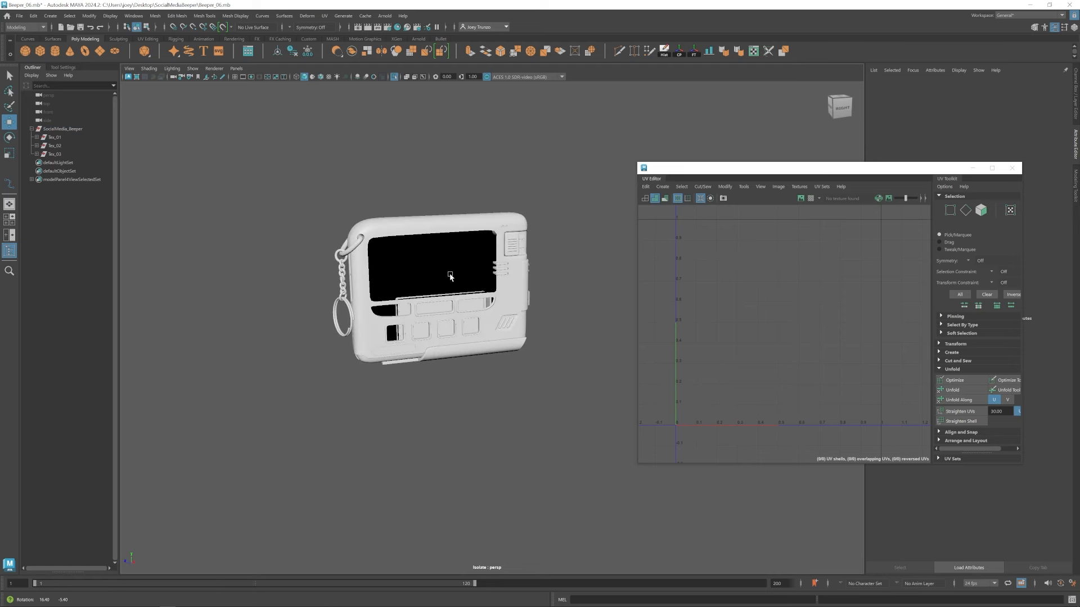
{"action": "right_click_drag", "start_coordinate": [451, 275], "coordinate": [497, 308], "text": "alt"}
{"action": "left_click", "coordinate": [66, 146]}
{"action": "left_click_drag", "start_coordinate": [558, 298], "coordinate": [529, 281], "text": "alt"}
{"action": "left_click", "coordinate": [395, 77]}
{"action": "mouse_move", "coordinate": [427, 240]}
{"action": "left_mouse_down", "text": "alt"}
{"action": "mouse_move", "coordinate": [530, 243]}
{"action": "mouse_move", "coordinate": [446, 242]}
{"action": "left_mouse_up", "text": "alt"}
{"action": "left_click", "coordinate": [394, 77]}
{"action": "left_click_drag", "start_coordinate": [444, 282], "coordinate": [470, 343], "text": "alt"}
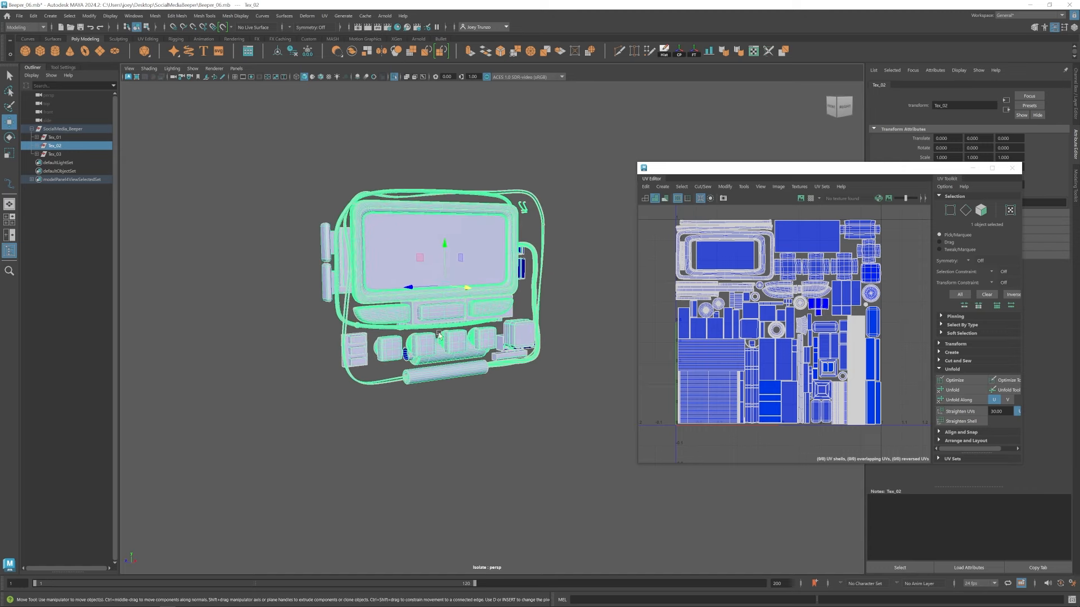
Compare the packed UV layouts of the Tex_03 and Tex_02 groups.
{"action": "left_click", "coordinate": [55, 154]}
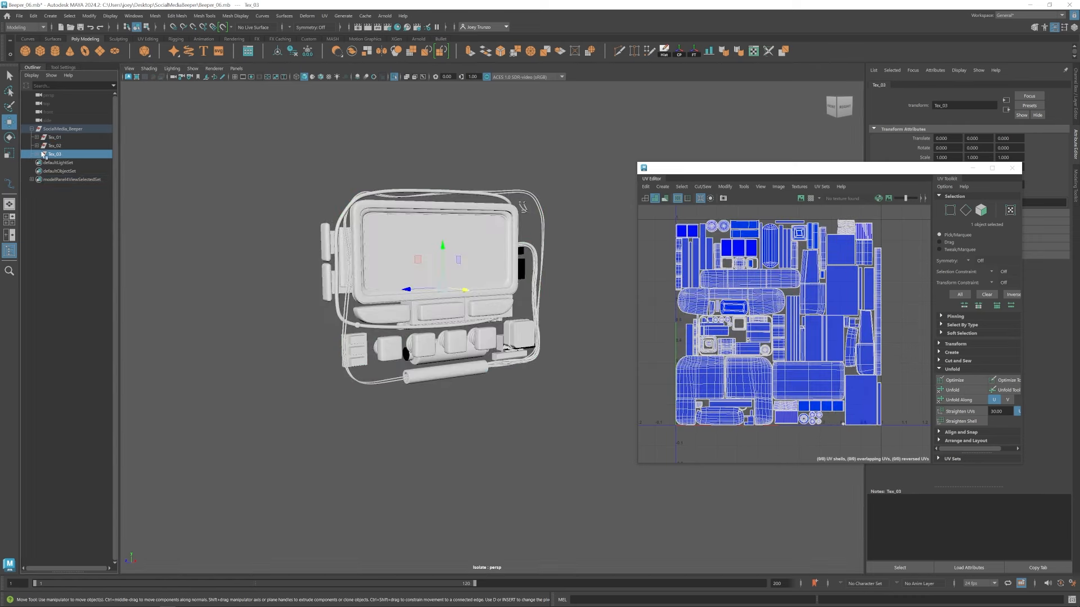
{"action": "left_click", "coordinate": [55, 146]}
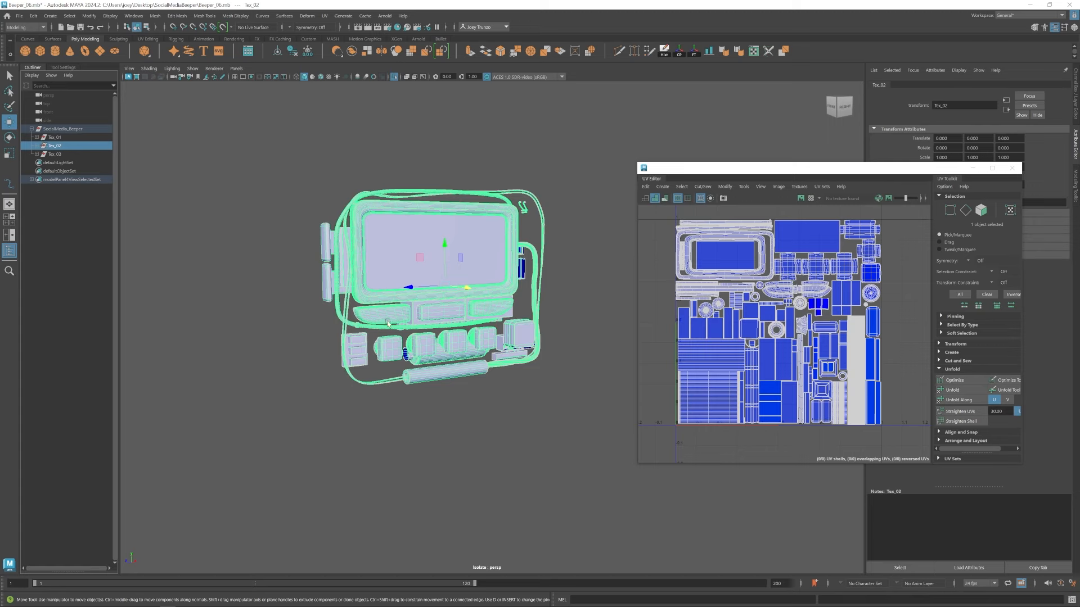
{"action": "mouse_move", "coordinate": [462, 334]}
{"action": "left_mouse_down", "text": "alt"}
{"action": "mouse_move", "coordinate": [475, 338]}
{"action": "mouse_move", "coordinate": [444, 331]}
{"action": "left_mouse_up", "text": "alt"}
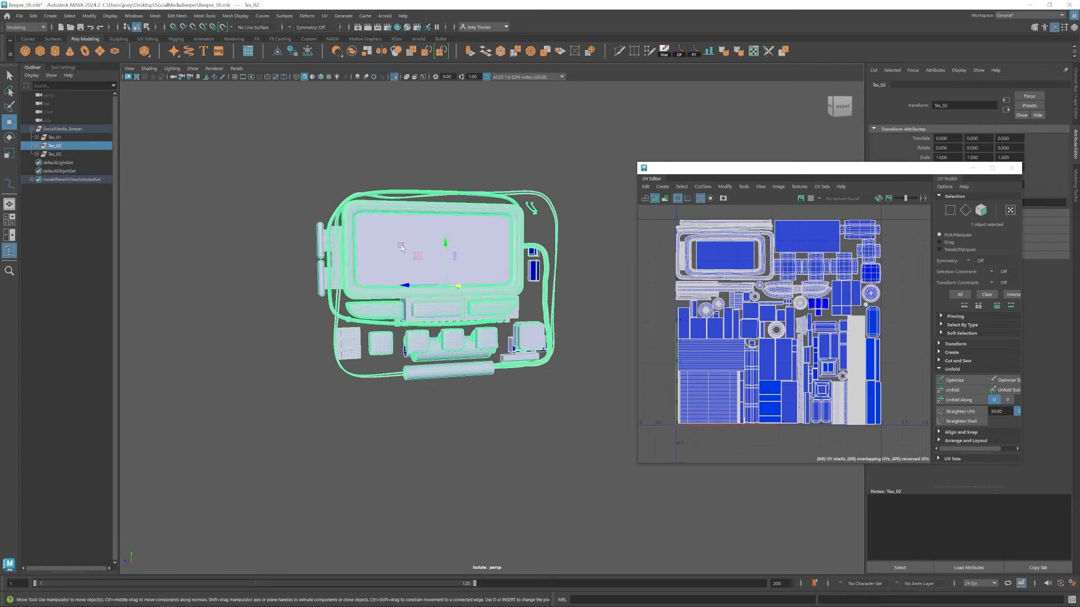
Inspect the UV shells of the screen panel and of the three wide buttons beneath it.
{"action": "left_click", "coordinate": [421, 288]}
{"action": "left_click_drag", "start_coordinate": [422, 288], "coordinate": [506, 303], "text": "alt"}
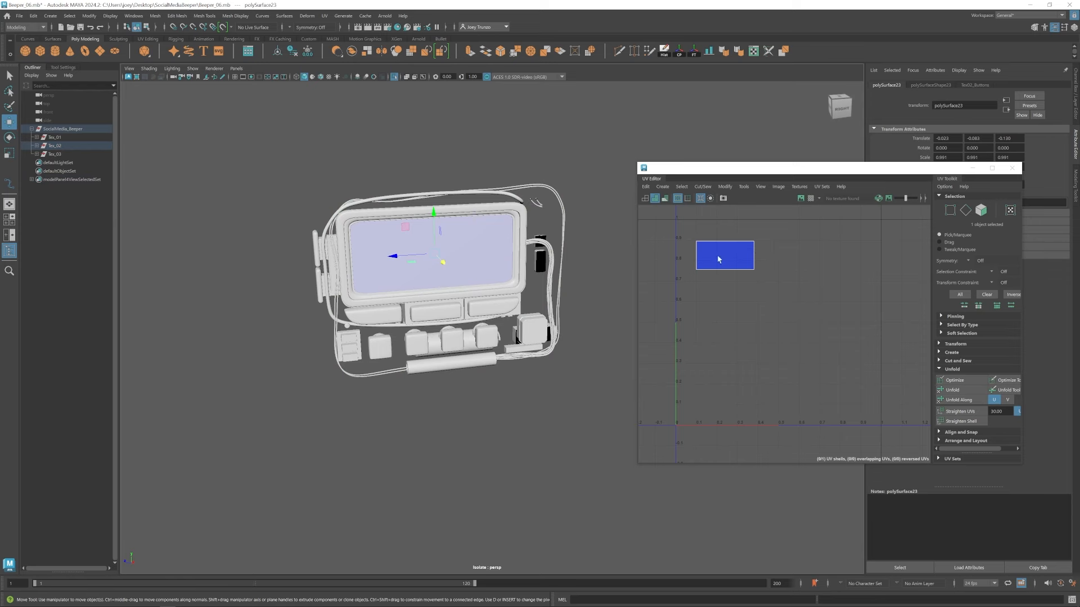
{"action": "left_click", "coordinate": [454, 305]}
{"action": "left_click", "coordinate": [503, 309], "text": "shift"}
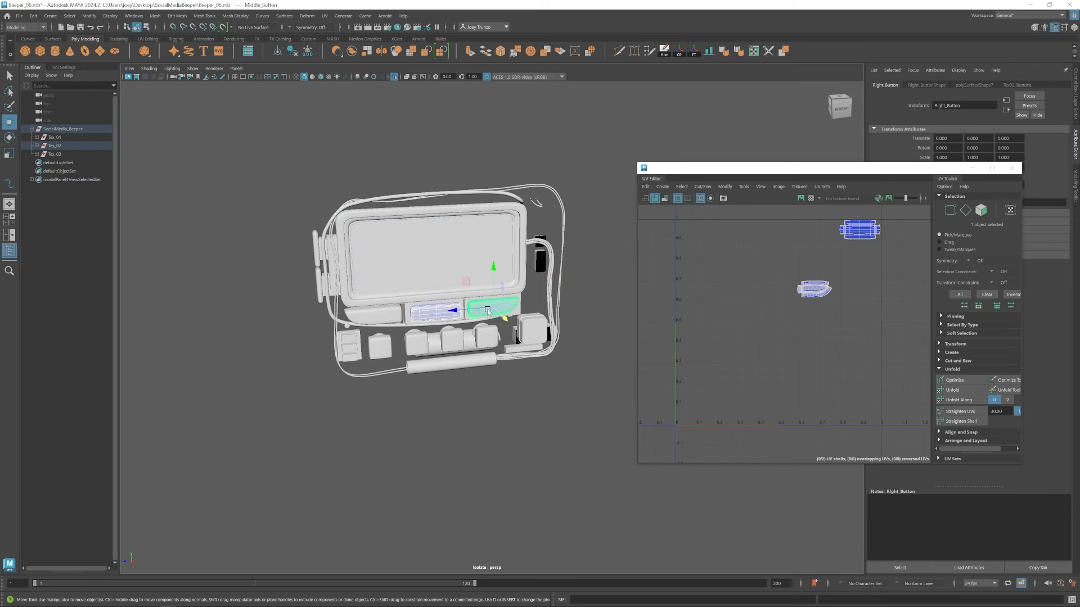
{"action": "left_click", "coordinate": [384, 314], "text": "shift"}
{"action": "scroll", "coordinate": [475, 333], "scroll_direction": "up", "scroll_amount": 3}
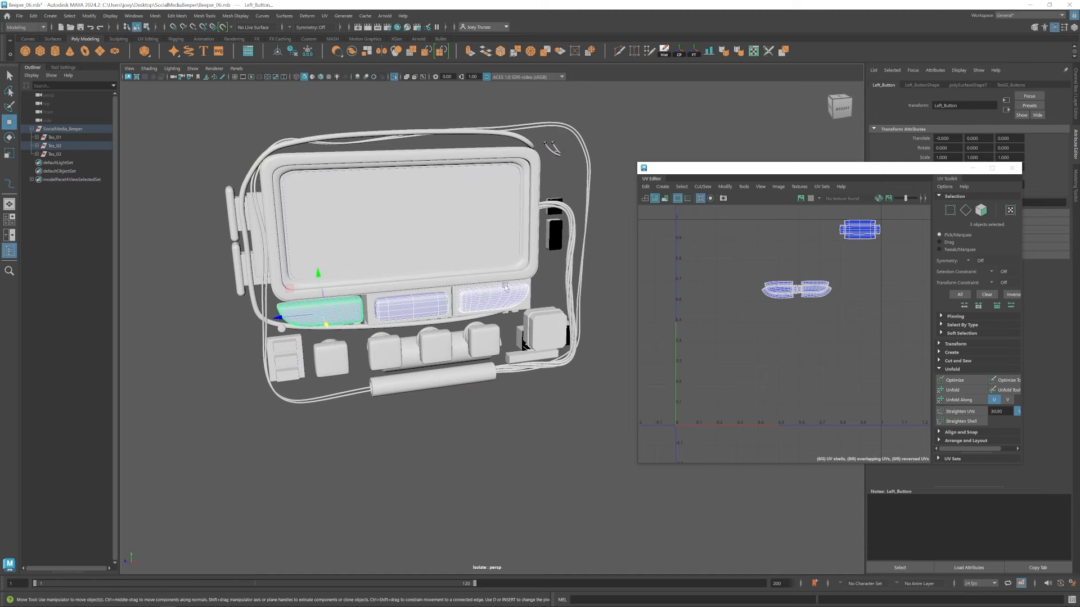
Select the four square front buttons together to view their UV shells.
{"action": "left_click", "coordinate": [389, 350]}
{"action": "left_click", "coordinate": [435, 348], "text": "shift"}
{"action": "left_click", "coordinate": [483, 341], "text": "shift"}
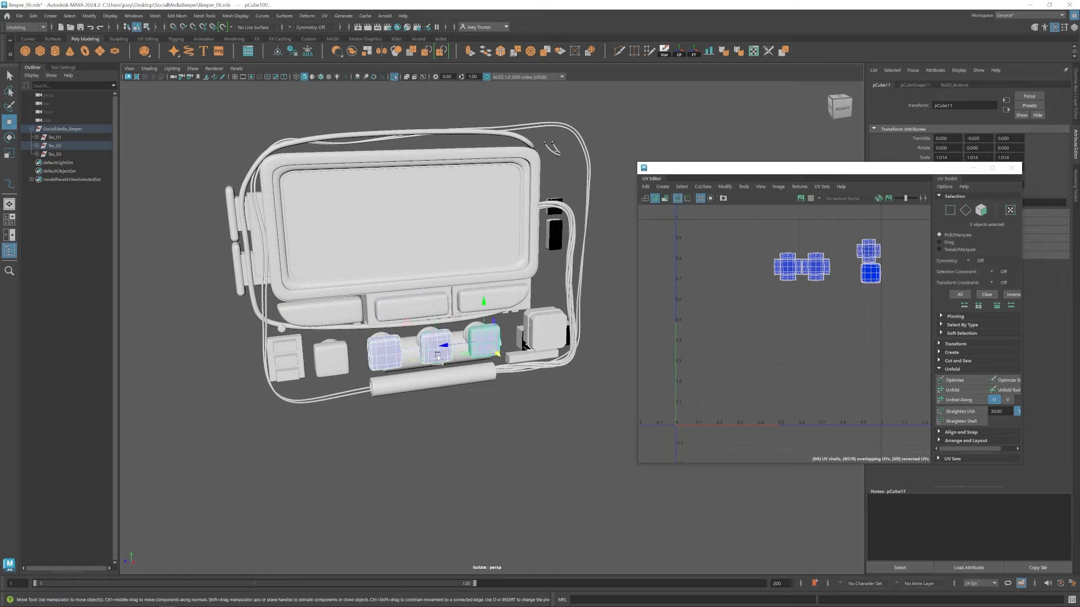
{"action": "left_click", "coordinate": [337, 359], "text": "shift"}
{"action": "left_click_drag", "start_coordinate": [337, 360], "coordinate": [409, 387], "text": "alt"}
Select the lower parts, the thick cable and the two side buttons in turn to view their UV shells.
{"action": "left_click", "coordinate": [409, 387]}
{"action": "left_click", "coordinate": [523, 365]}
{"action": "left_click_drag", "start_coordinate": [523, 365], "coordinate": [546, 398], "text": "alt"}
{"action": "left_click", "coordinate": [537, 290]}
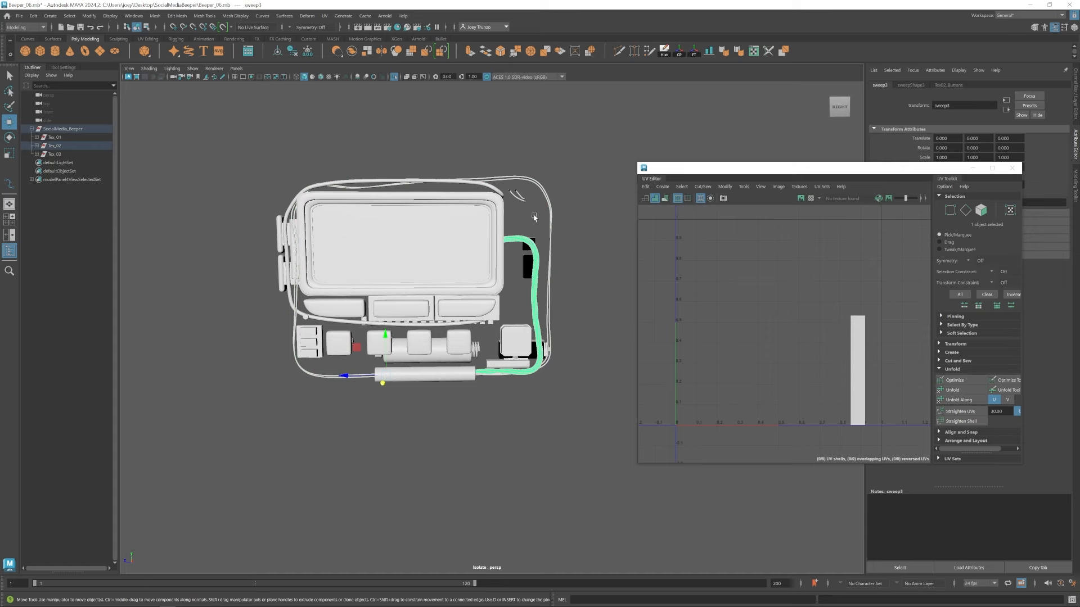
{"action": "left_click", "coordinate": [524, 199]}
{"action": "left_click_drag", "start_coordinate": [524, 199], "coordinate": [324, 260], "text": "alt"}
{"action": "left_click", "coordinate": [267, 236]}
{"action": "left_click", "coordinate": [269, 281], "text": "shift"}
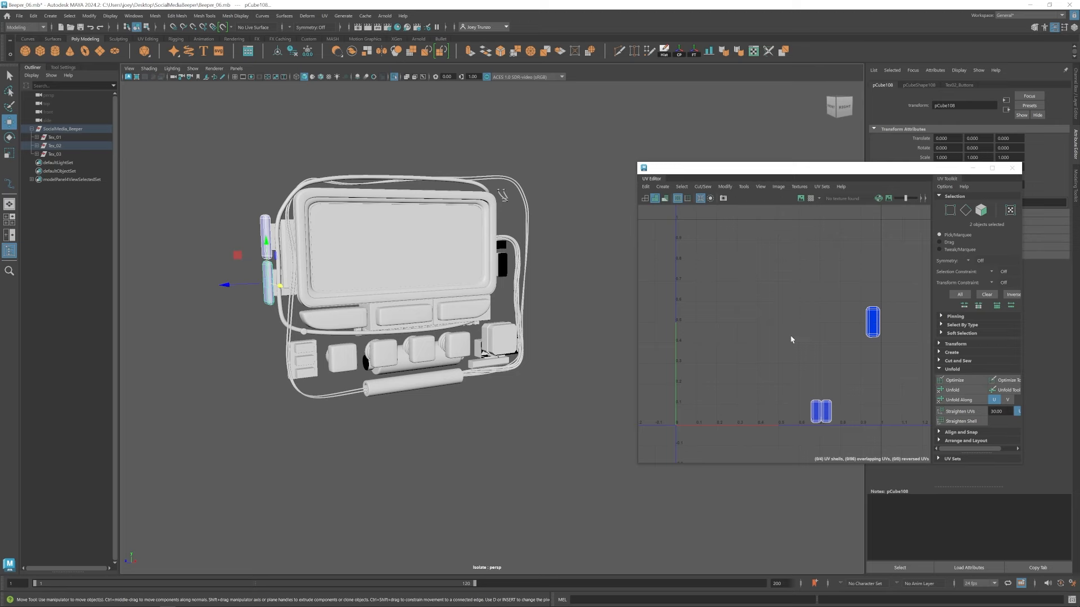
Reselect the whole Tex_02 group and examine its packed UV layout in the UV Editor.
{"action": "left_click", "coordinate": [55, 146]}
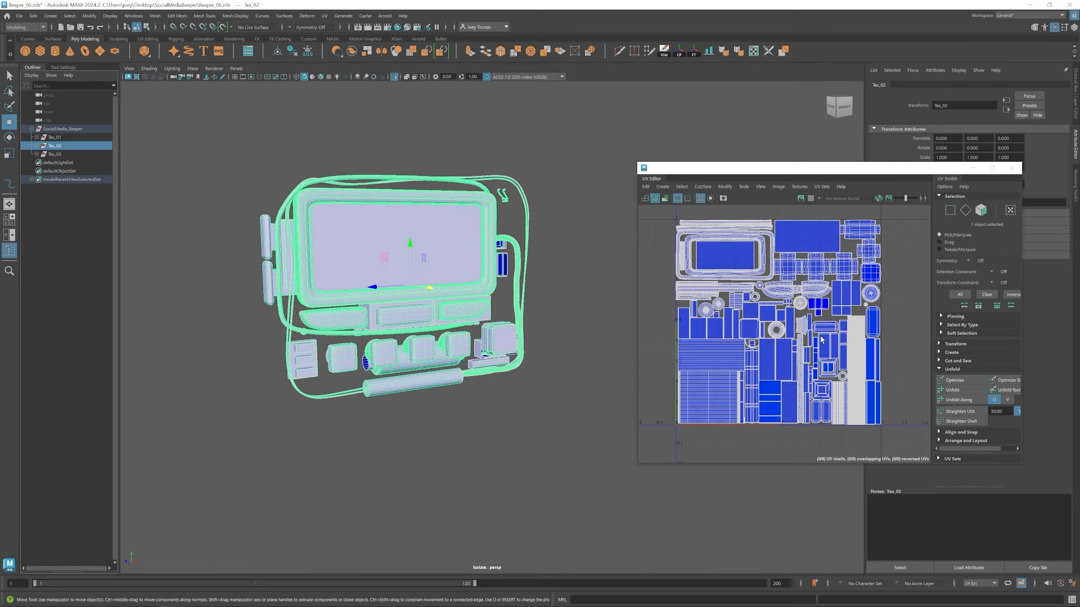
{"action": "scroll", "coordinate": [813, 340], "scroll_direction": "down", "scroll_amount": 1}
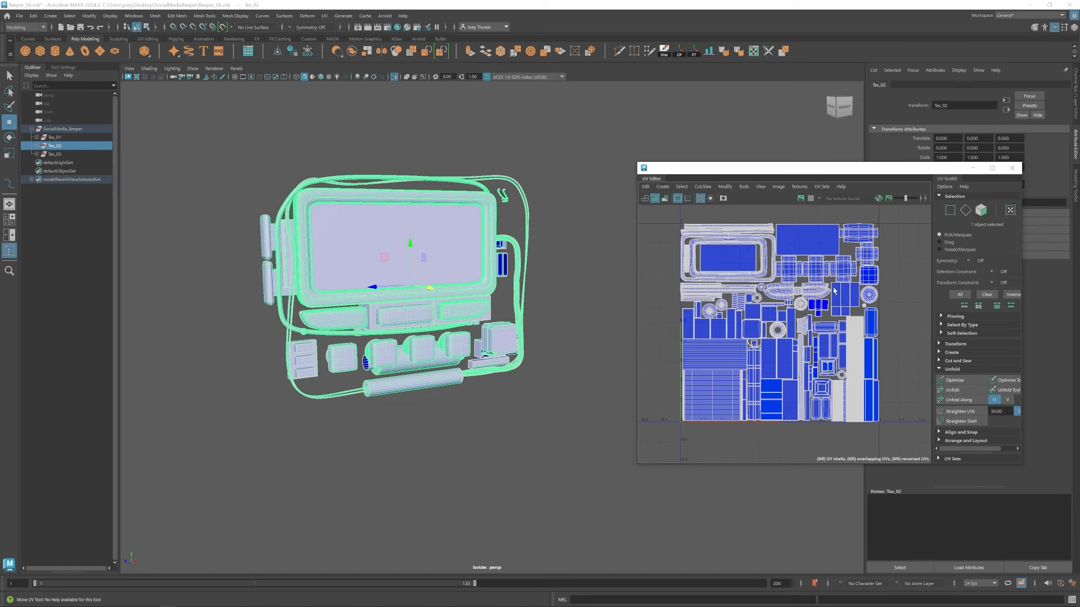
{"action": "middle_click_drag", "start_coordinate": [798, 338], "coordinate": [793, 340], "text": "alt"}
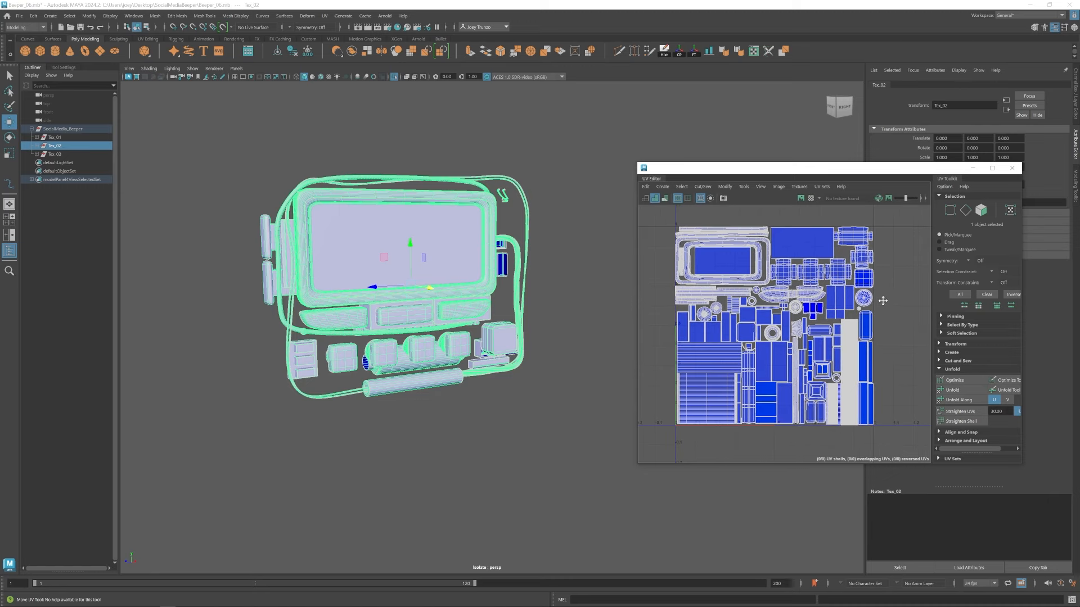
{"action": "middle_click_drag", "start_coordinate": [883, 300], "coordinate": [875, 297], "text": "alt"}
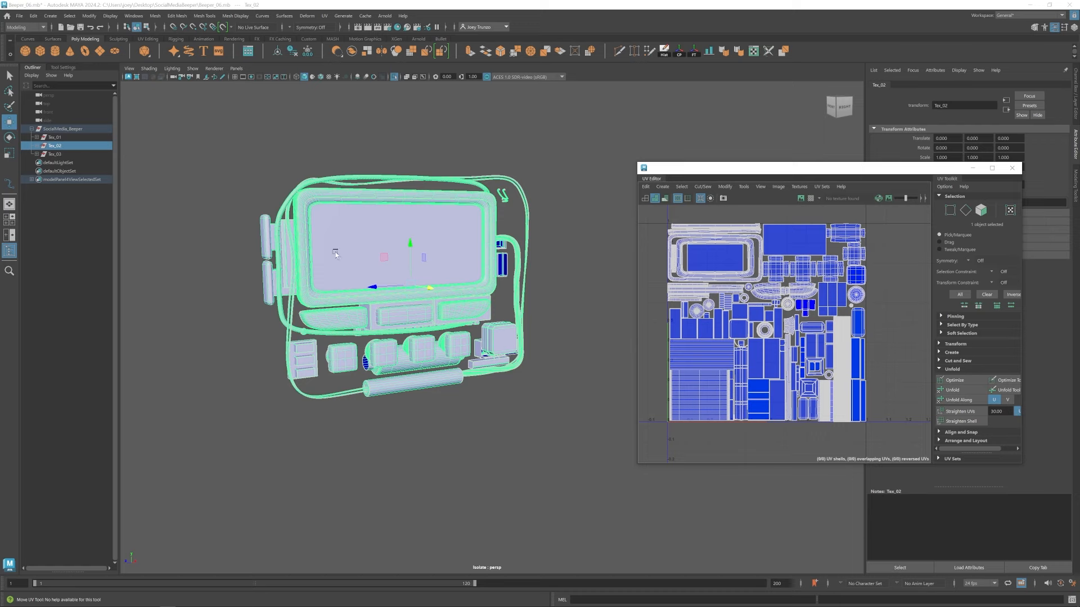
{"action": "scroll", "coordinate": [728, 243], "scroll_direction": "up", "scroll_amount": 4}
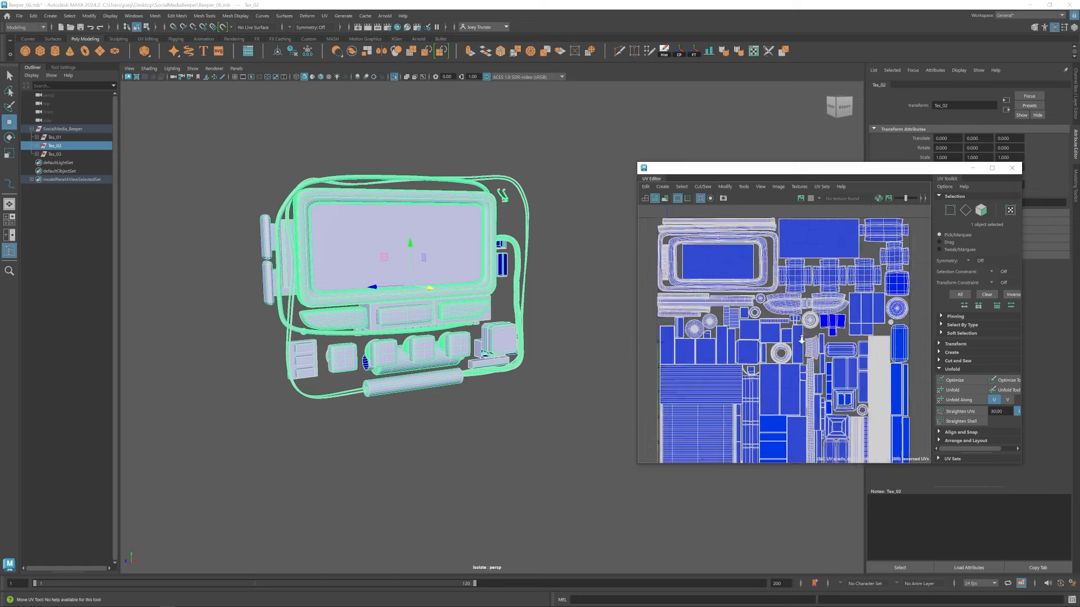
{"action": "scroll", "coordinate": [776, 281], "scroll_direction": "down", "scroll_amount": 4}
{"action": "middle_click_drag", "start_coordinate": [768, 339], "coordinate": [733, 309], "text": "alt"}
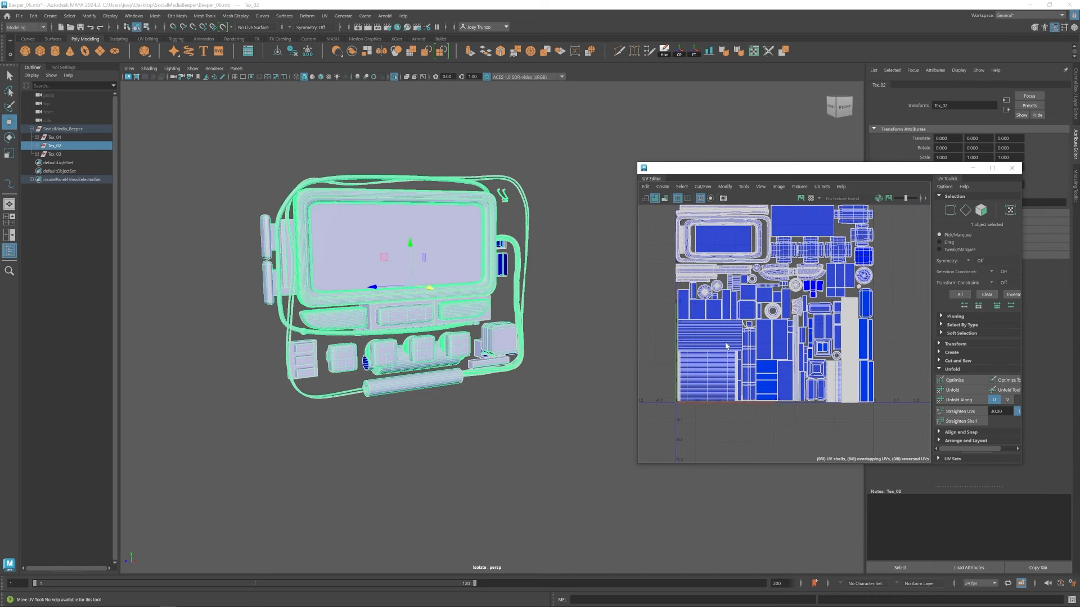
Replace the isolated Tex_02 parts in the viewport with the isolated Tex_03 group.
{"action": "mouse_move", "coordinate": [560, 342]}
{"action": "left_mouse_down", "text": "alt"}
{"action": "mouse_move", "coordinate": [431, 340]}
{"action": "mouse_move", "coordinate": [540, 338]}
{"action": "left_mouse_up", "text": "alt"}
{"action": "left_click", "coordinate": [48, 154]}
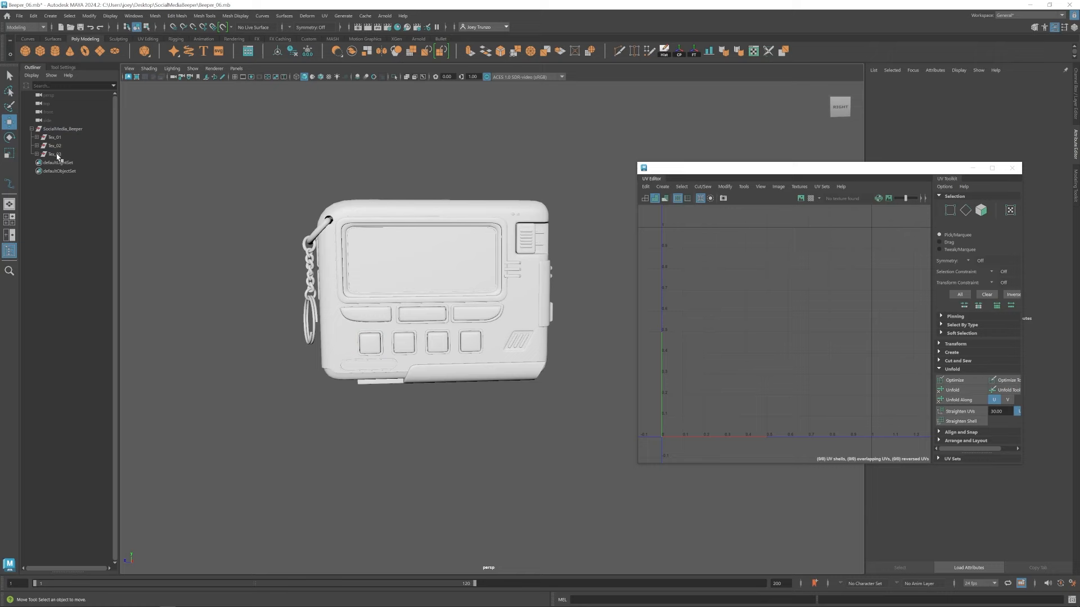
{"action": "left_click", "coordinate": [55, 154]}
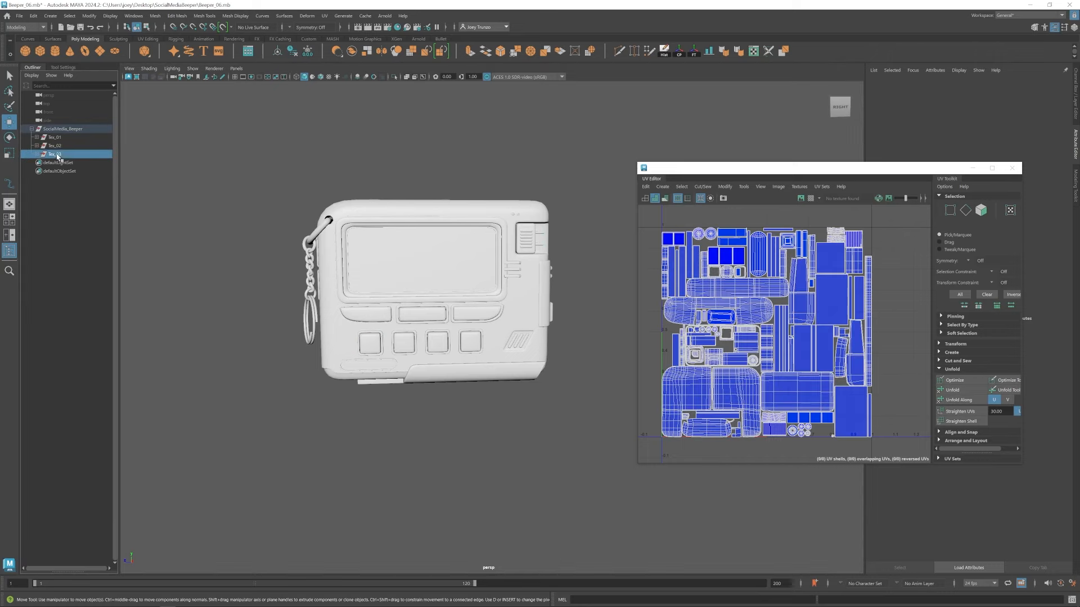
{"action": "left_click", "coordinate": [395, 77]}
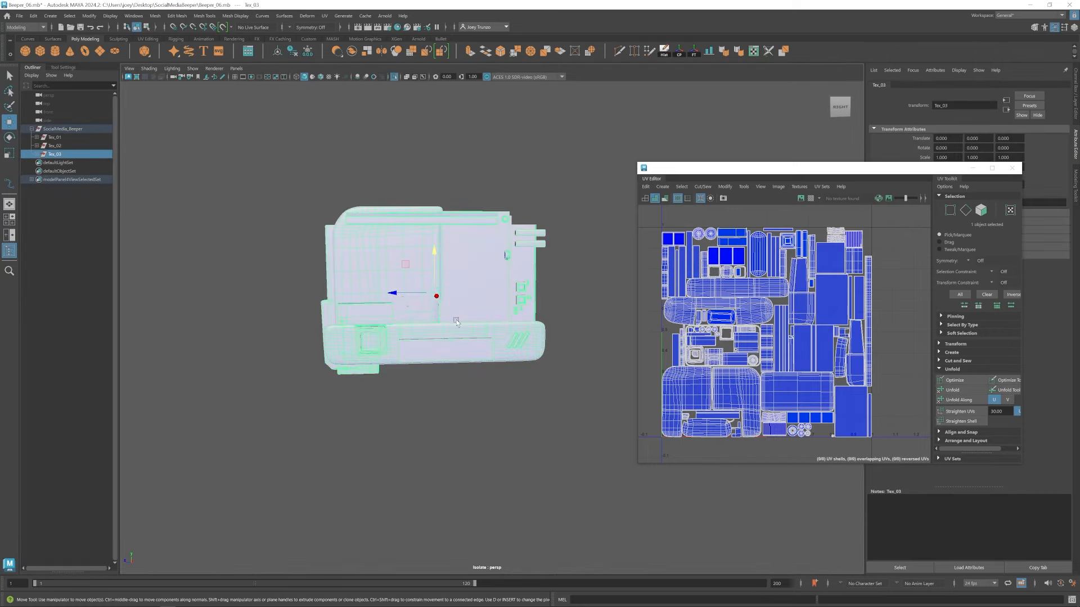
{"action": "left_click_drag", "start_coordinate": [457, 321], "coordinate": [427, 318], "text": "alt"}
{"action": "left_click_drag", "start_coordinate": [498, 276], "coordinate": [277, 270], "text": "alt"}
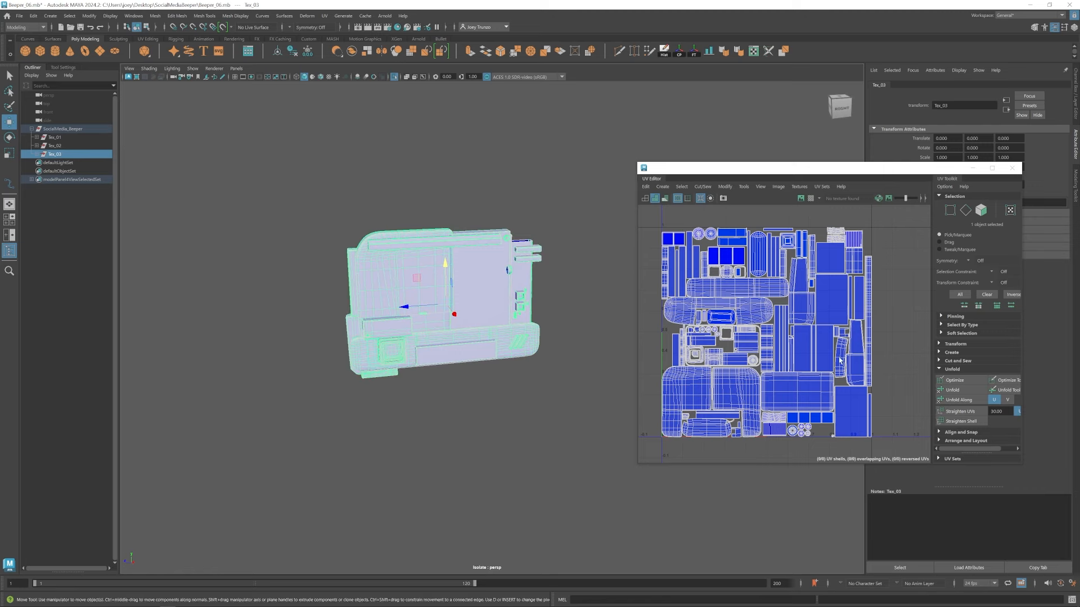
Select several internal components of the isolated Tex_03 group one by one to view their UV shells.
{"action": "scroll", "coordinate": [839, 360], "scroll_direction": "down", "scroll_amount": 3}
{"action": "left_click_drag", "start_coordinate": [467, 336], "coordinate": [441, 327], "text": "alt"}
{"action": "middle_click_drag", "start_coordinate": [450, 326], "coordinate": [472, 346], "text": "alt"}
{"action": "scroll", "coordinate": [495, 360], "scroll_direction": "up", "scroll_amount": 3}
{"action": "left_click_drag", "start_coordinate": [509, 374], "coordinate": [506, 379], "text": "alt"}
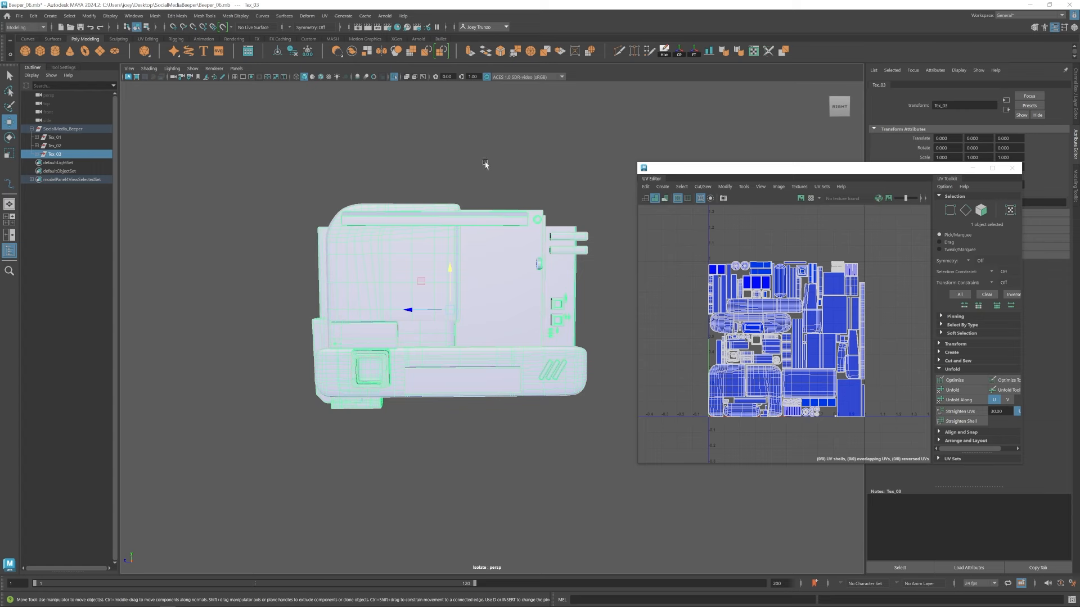
{"action": "left_click", "coordinate": [458, 217]}
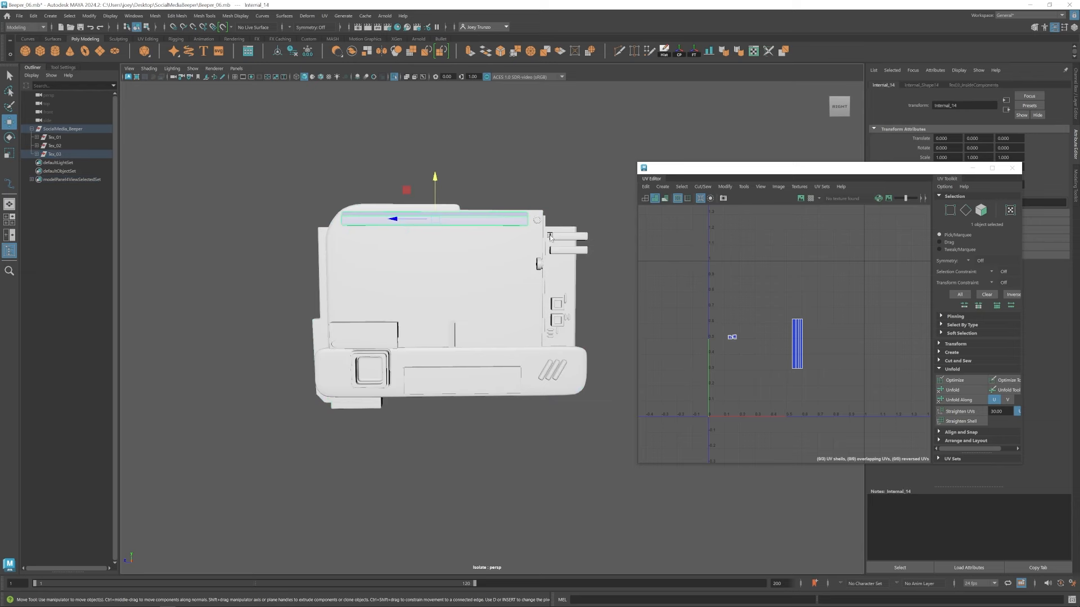
{"action": "left_click", "coordinate": [567, 237]}
{"action": "left_click", "coordinate": [371, 340]}
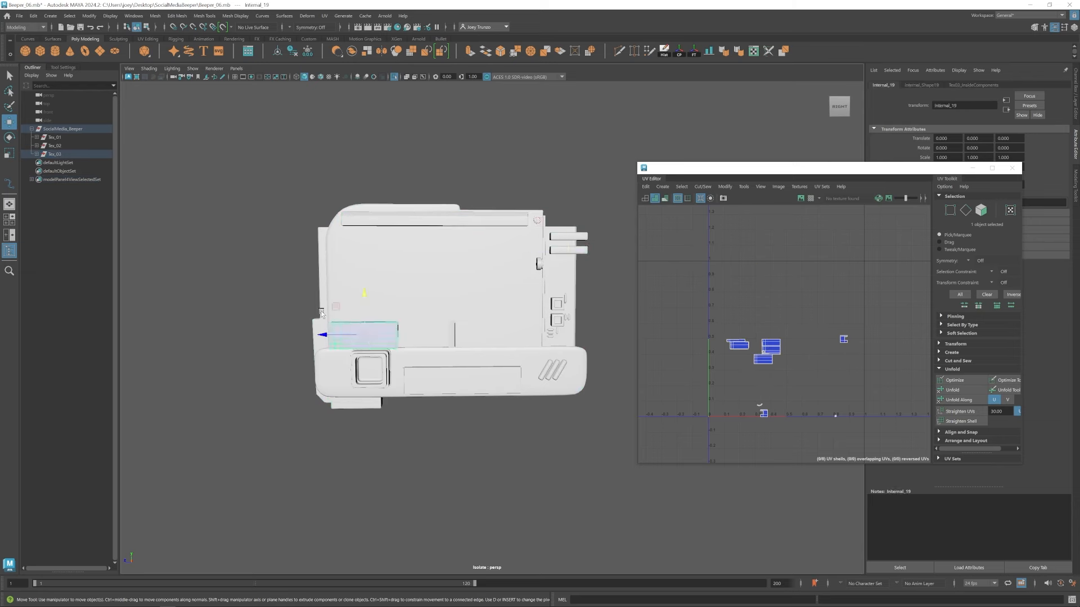
{"action": "left_click", "coordinate": [303, 290]}
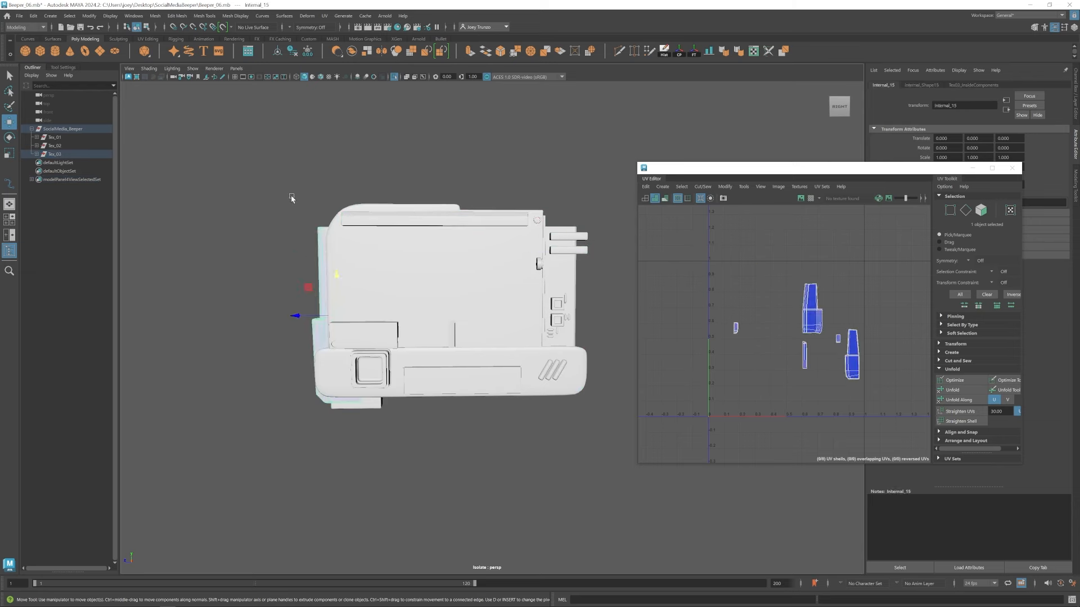
Select the whole Tex_03 group and examine its packed UV layout up close in the UV Editor.
{"action": "left_click", "coordinate": [70, 155]}
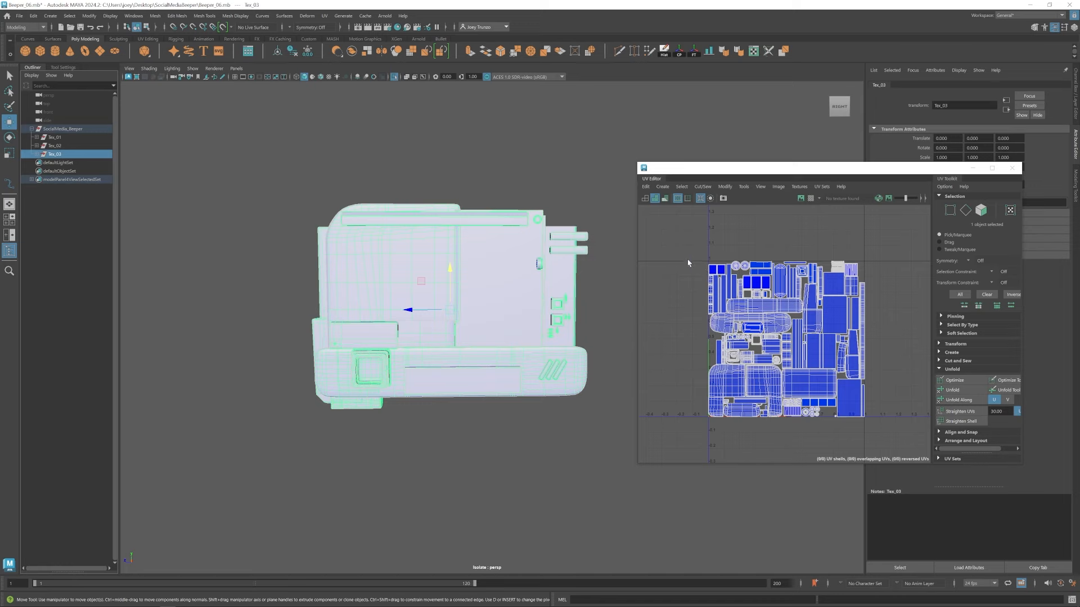
{"action": "scroll", "coordinate": [698, 359], "scroll_direction": "up", "scroll_amount": 6}
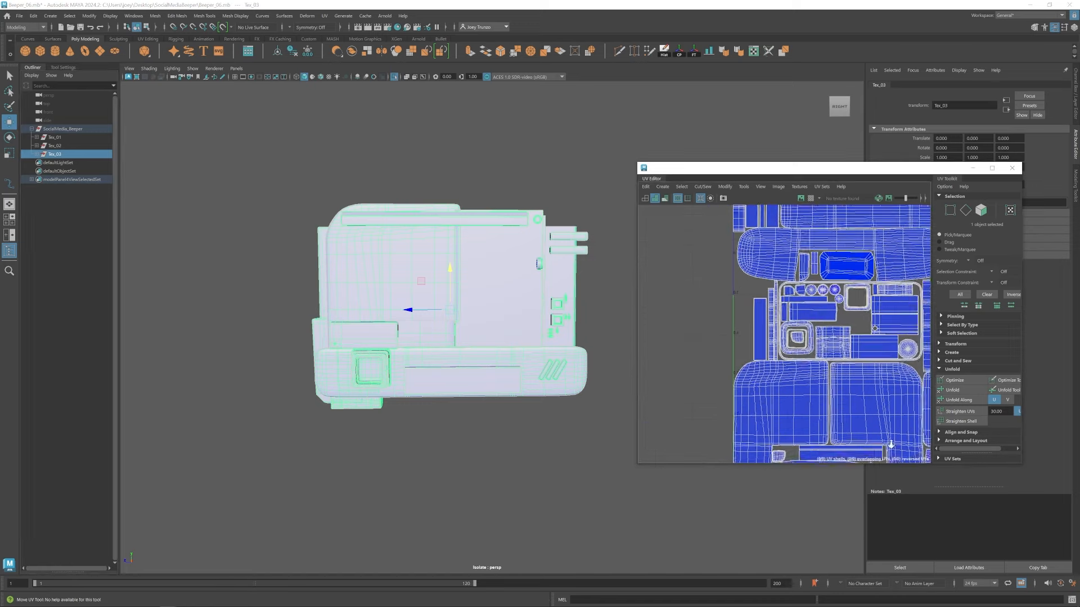
{"action": "left_click_drag", "start_coordinate": [726, 350], "coordinate": [723, 353]}
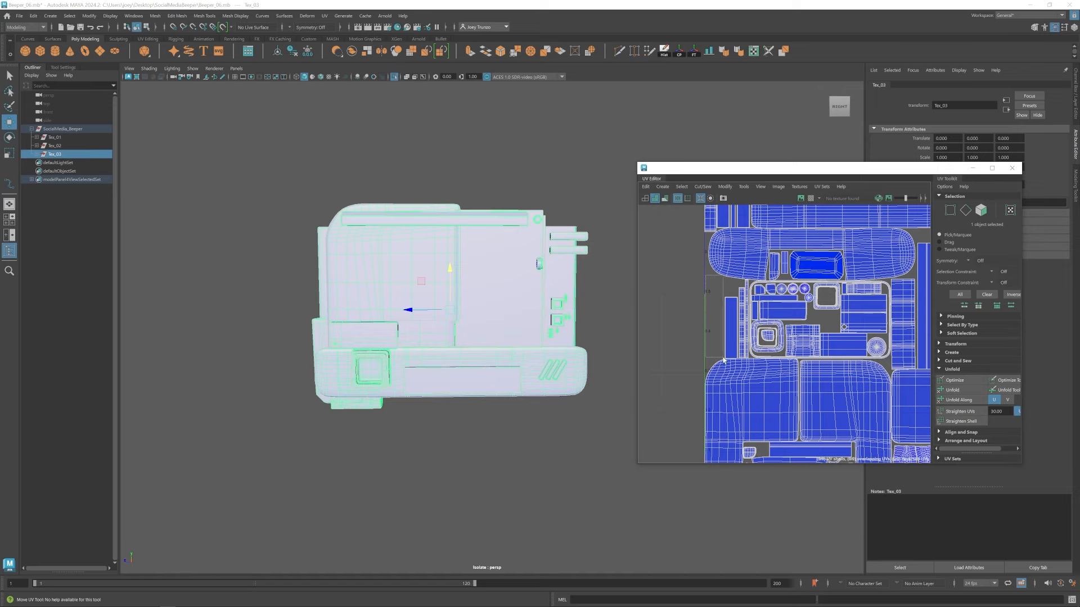
{"action": "middle_click_drag", "start_coordinate": [785, 366], "coordinate": [683, 355], "text": "alt"}
{"action": "left_click_drag", "start_coordinate": [711, 299], "coordinate": [735, 313]}
{"action": "middle_click_drag", "start_coordinate": [822, 374], "coordinate": [793, 285], "text": "alt"}
{"action": "scroll", "coordinate": [833, 328], "scroll_direction": "down", "scroll_amount": 2}
{"action": "middle_click_drag", "start_coordinate": [851, 363], "coordinate": [754, 346], "text": "alt"}
{"action": "scroll", "coordinate": [754, 344], "scroll_direction": "up", "scroll_amount": 2}
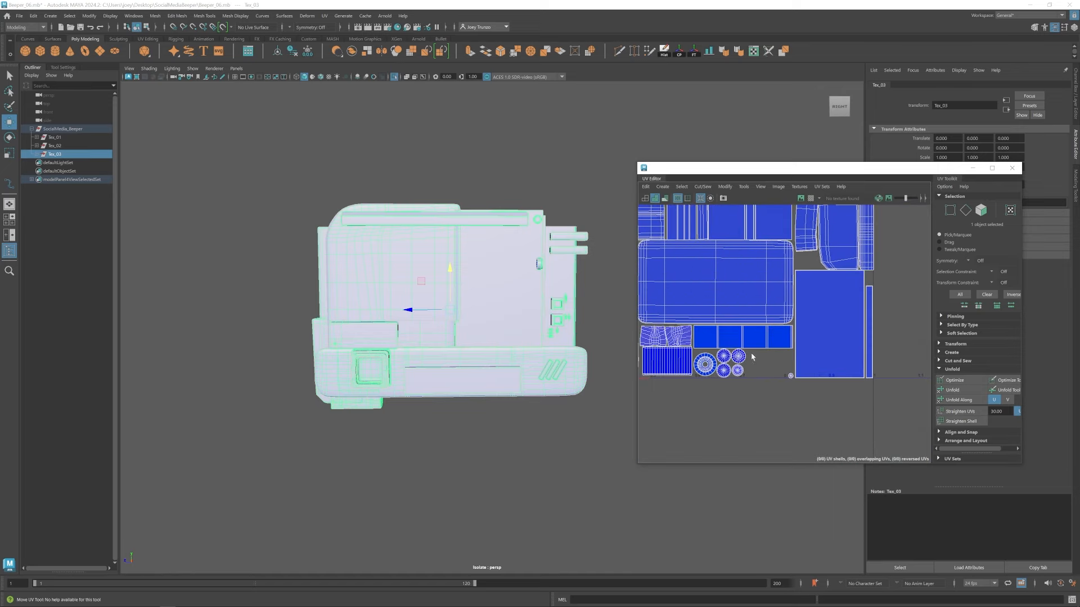
{"action": "left_click_drag", "start_coordinate": [787, 381], "coordinate": [789, 380]}
{"action": "scroll", "coordinate": [793, 380], "scroll_direction": "down", "scroll_amount": 6}
{"action": "middle_click_drag", "start_coordinate": [756, 305], "coordinate": [800, 380], "text": "alt"}
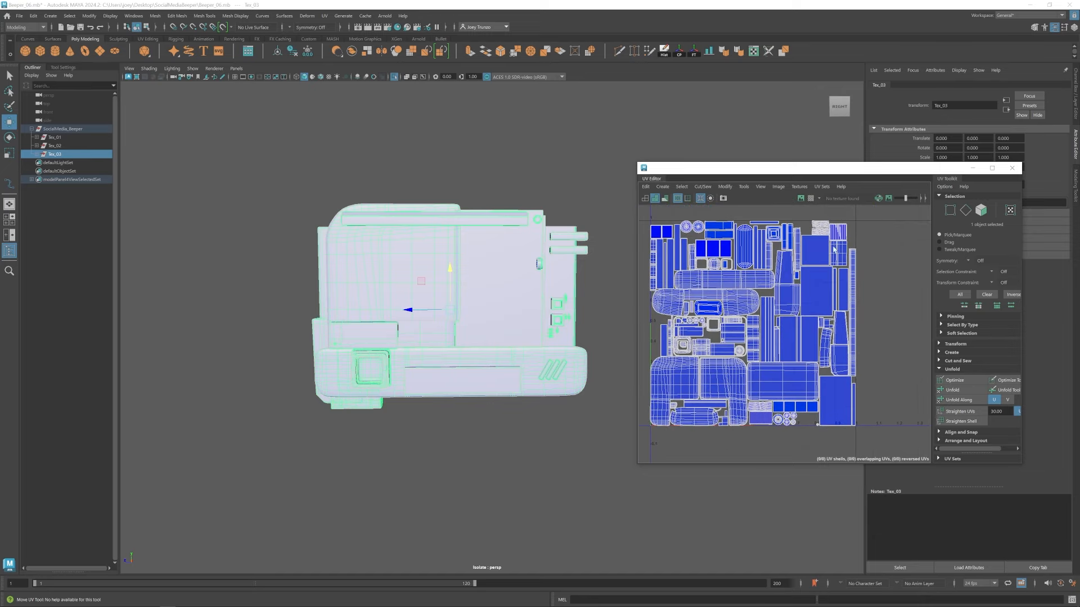
Check the Tex_02 layout again, and switch the Tex_03 group to UV shell selection in the UV Editor.
{"action": "left_click", "coordinate": [54, 145]}
{"action": "middle_click_drag", "start_coordinate": [652, 312], "coordinate": [683, 309], "text": "alt"}
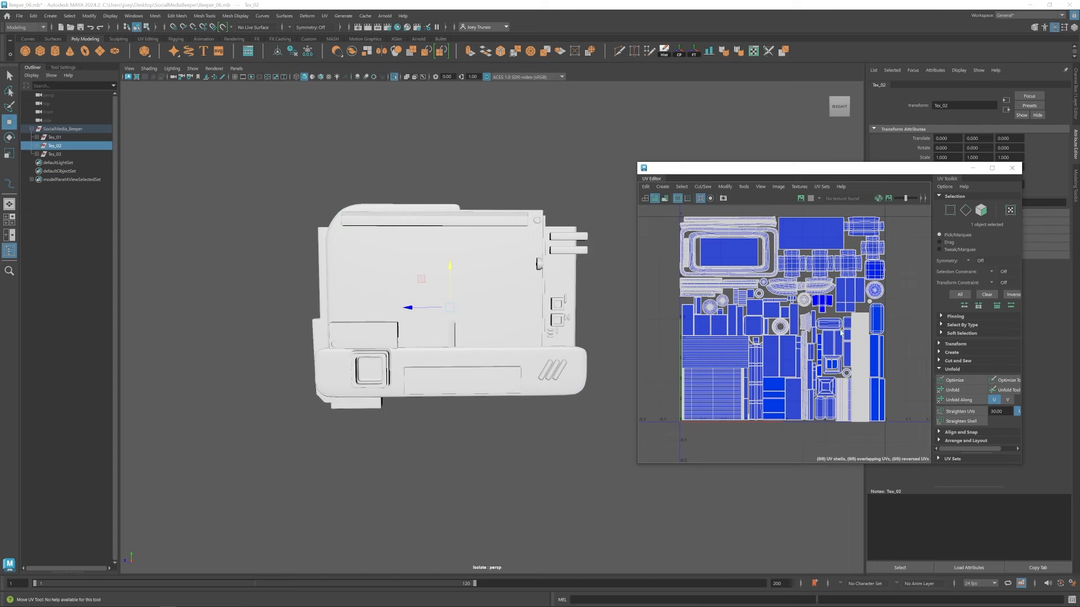
{"action": "left_click", "coordinate": [54, 154]}
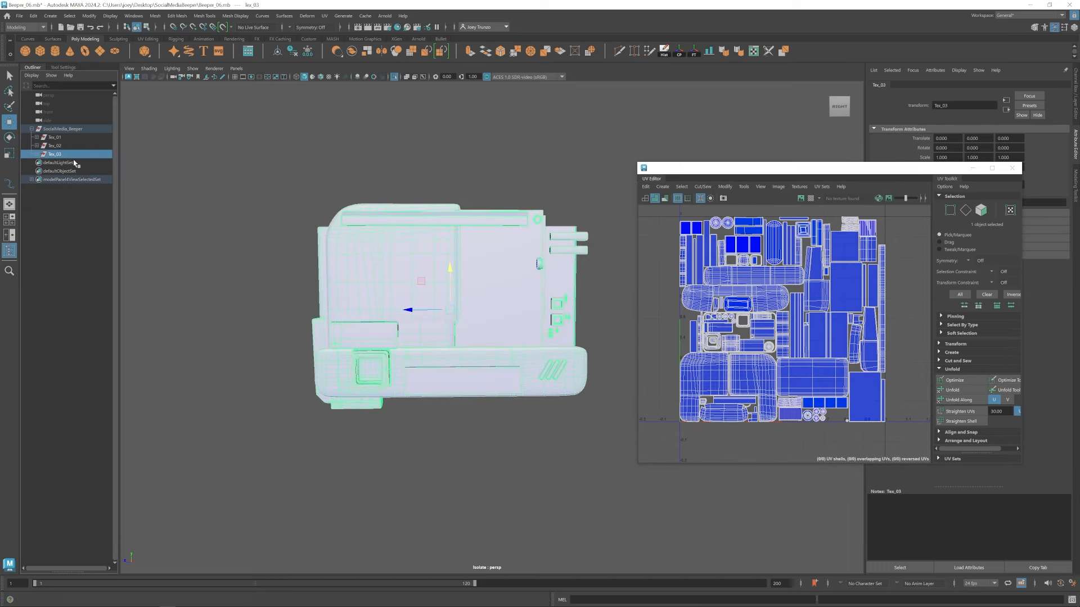
{"action": "right_click_drag", "start_coordinate": [831, 416], "coordinate": [858, 416]}
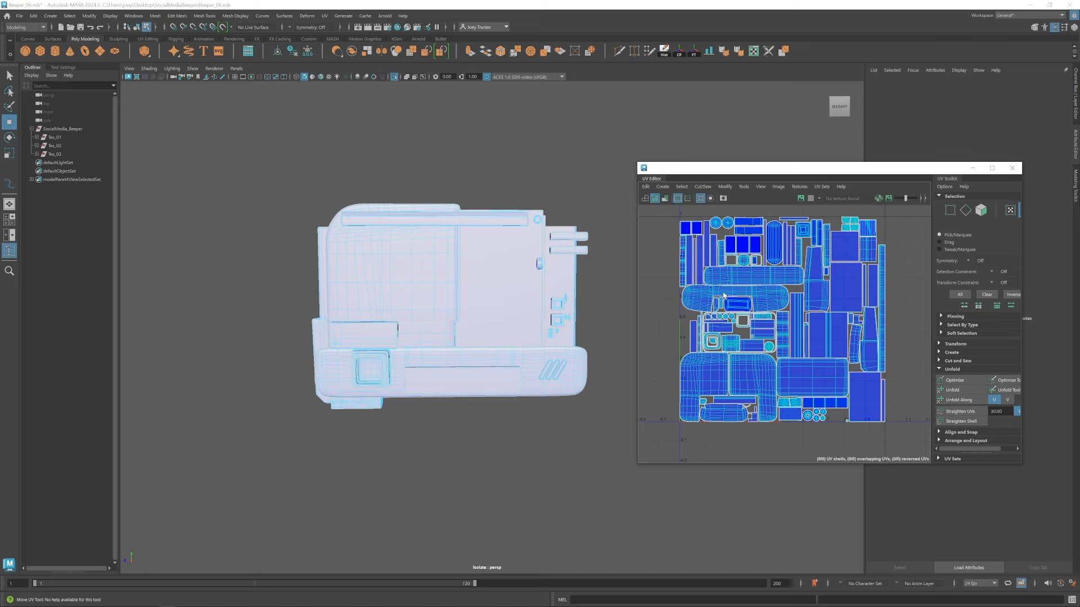
Try repositioning and enlarging a narrow UV shell at the edge of the Tex_03 layout, and undo the changes.
{"action": "left_click", "coordinate": [689, 334]}
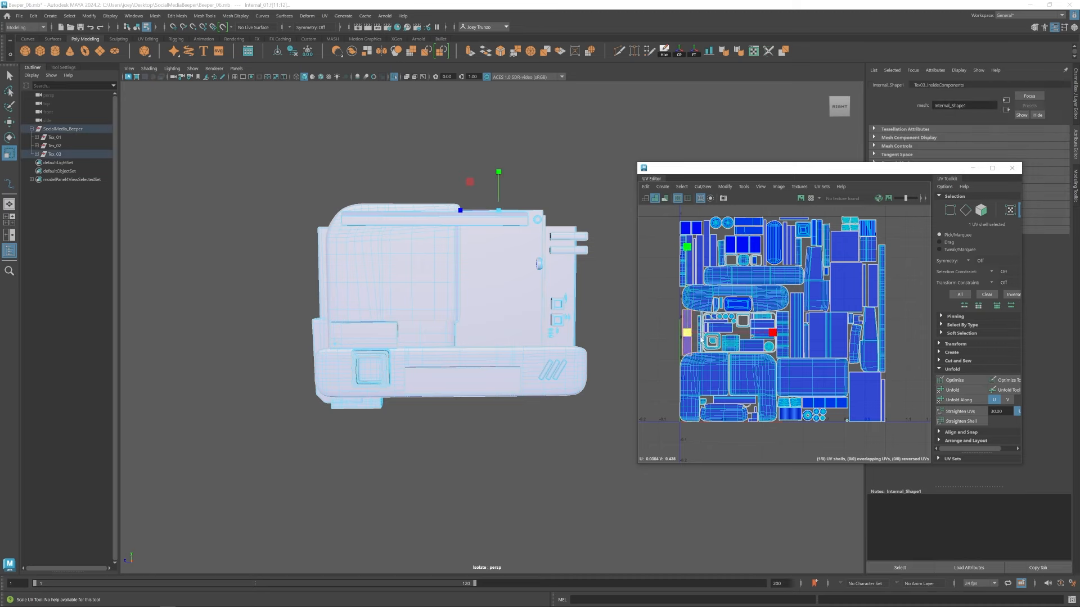
{"action": "scroll", "coordinate": [697, 344], "scroll_direction": "up", "scroll_amount": 3}
{"action": "left_click_drag", "start_coordinate": [686, 342], "coordinate": [681, 340]}
{"action": "key", "text": "r"}
{"action": "key", "text": "ctrl+z"}
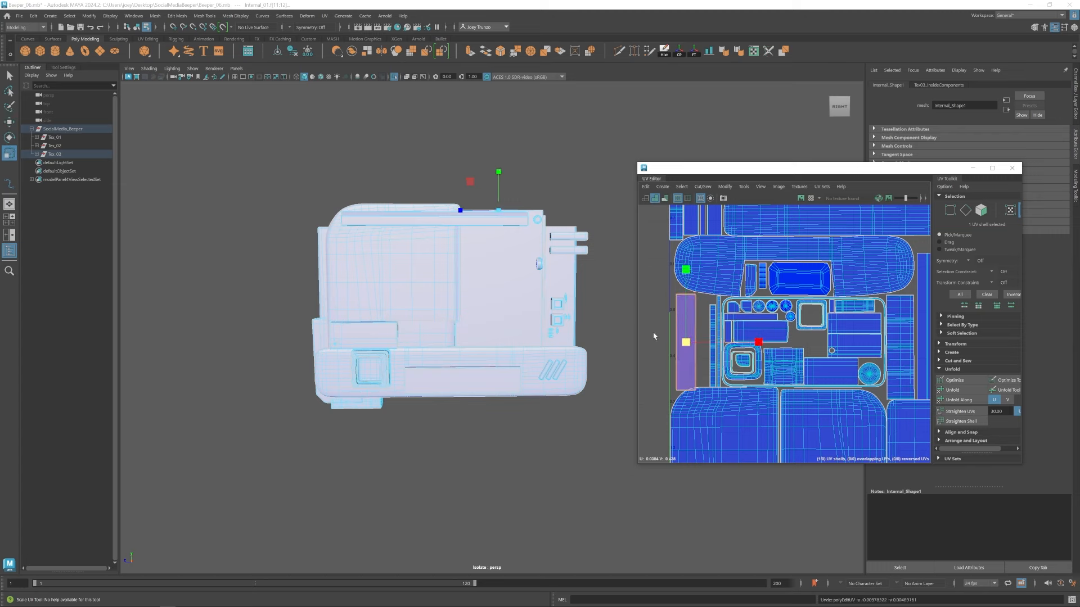
{"action": "key", "text": "ctrl+z"}
{"action": "key", "text": "ctrl+z"}
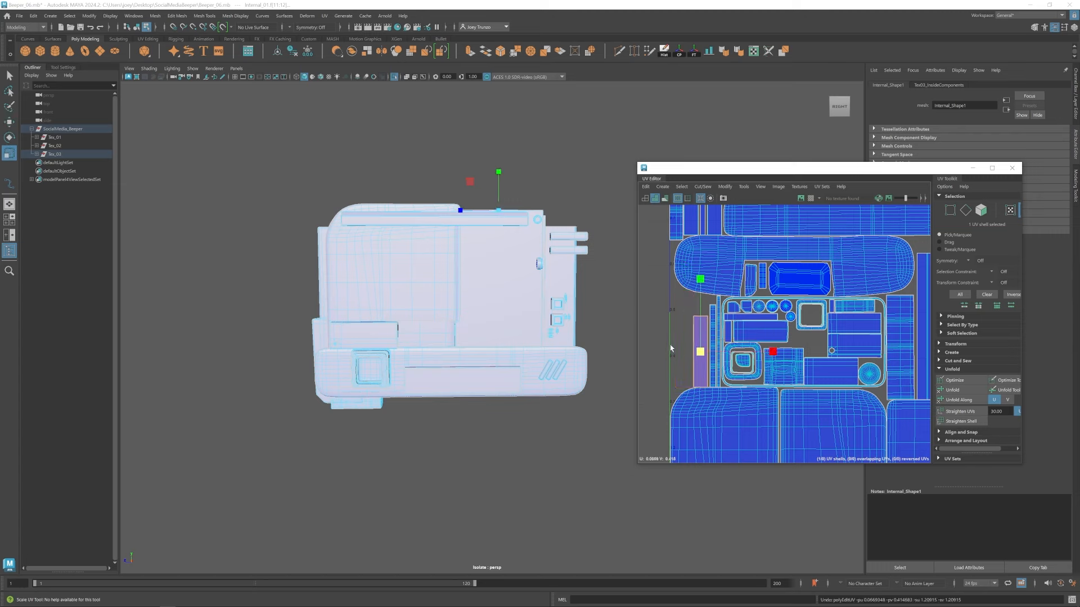
{"action": "left_click", "coordinate": [670, 349]}
{"action": "scroll", "coordinate": [691, 335], "scroll_direction": "down", "scroll_amount": 3}
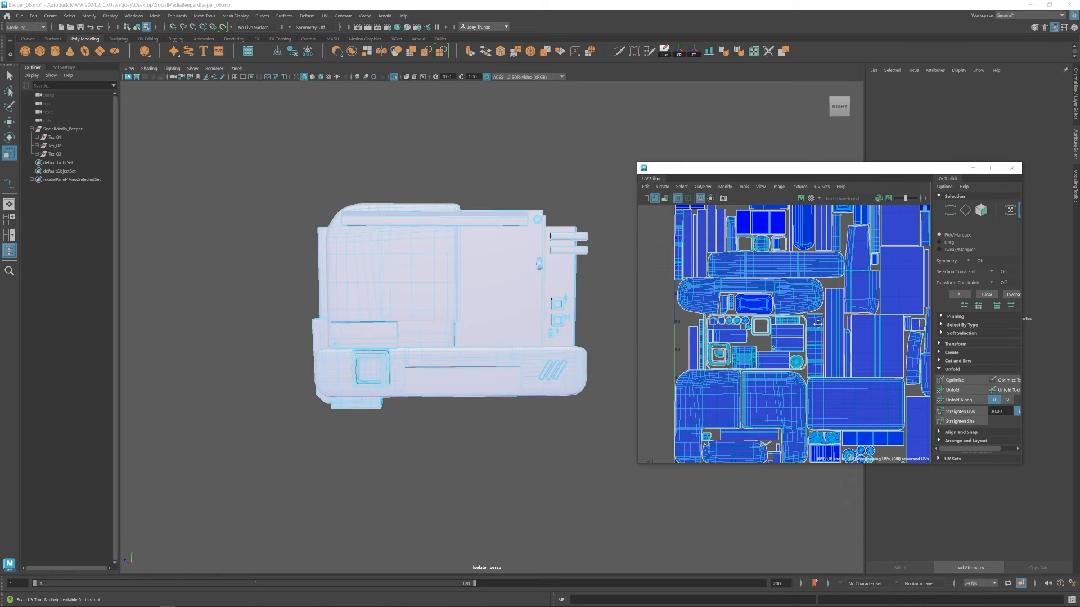
{"action": "scroll", "coordinate": [818, 324], "scroll_direction": "down", "scroll_amount": 3}
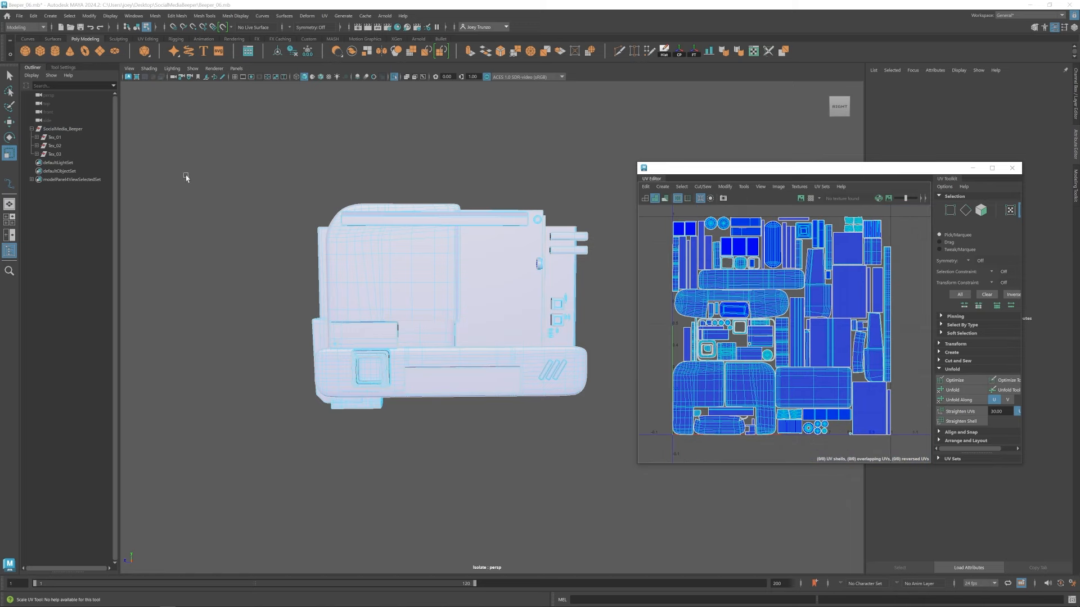
Turn off isolation to bring back the complete beeper model and frame its front in the viewport.
{"action": "left_click", "coordinate": [394, 76]}
{"action": "scroll", "coordinate": [466, 314], "scroll_direction": "down", "scroll_amount": 2}
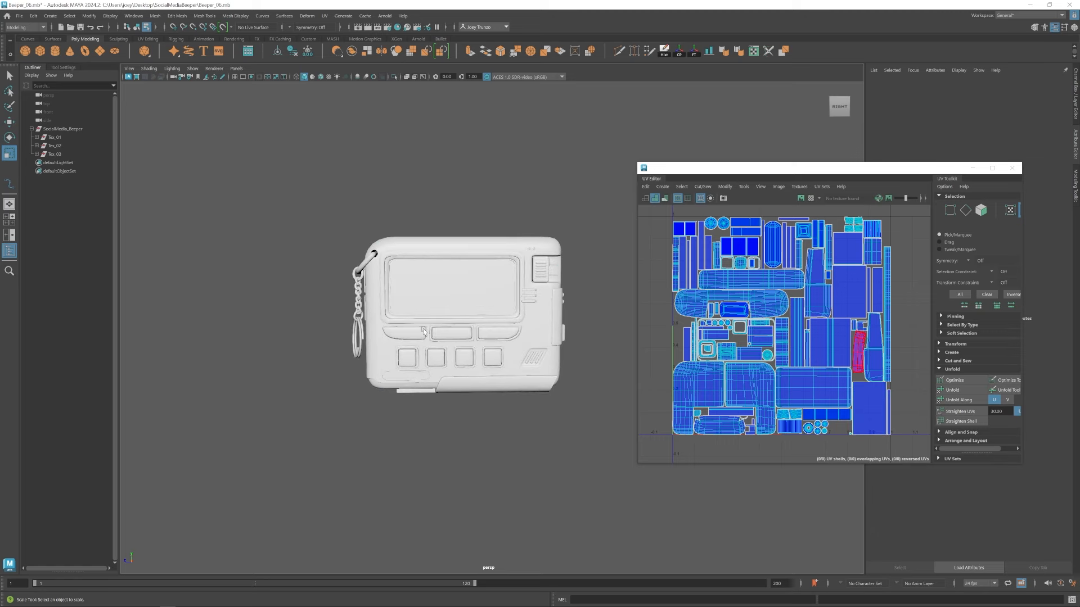
{"action": "left_click", "coordinate": [550, 231]}
{"action": "left_click_drag", "start_coordinate": [550, 230], "coordinate": [325, 238], "text": "alt"}
Select the Tex_01, Tex_02 and Tex_03 groups in turn to compare their parts and UV layouts, and clear the selection.
{"action": "left_click", "coordinate": [56, 137]}
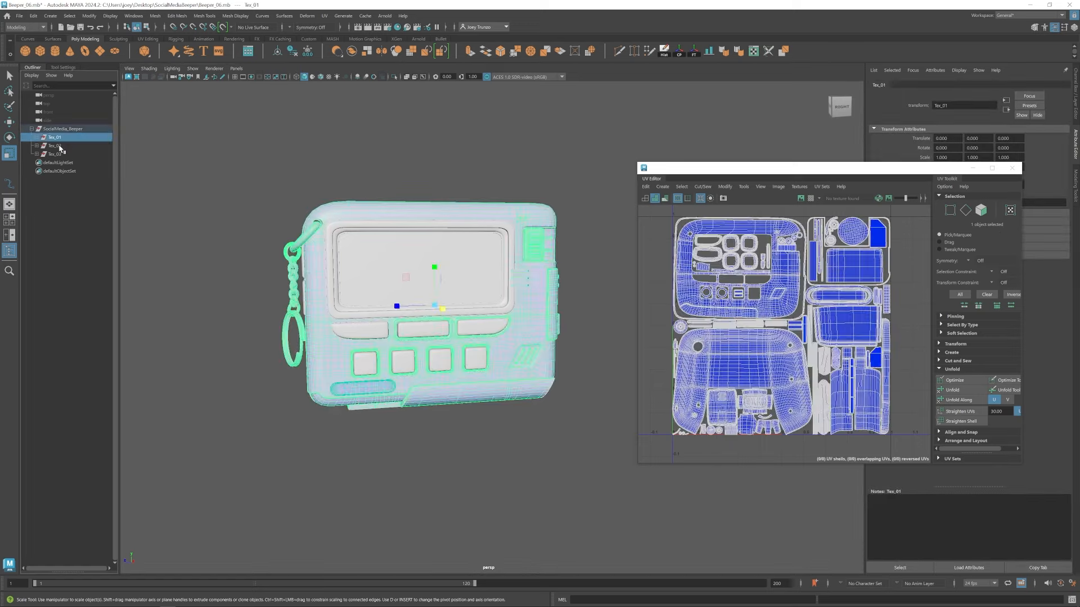
{"action": "left_click", "coordinate": [56, 154]}
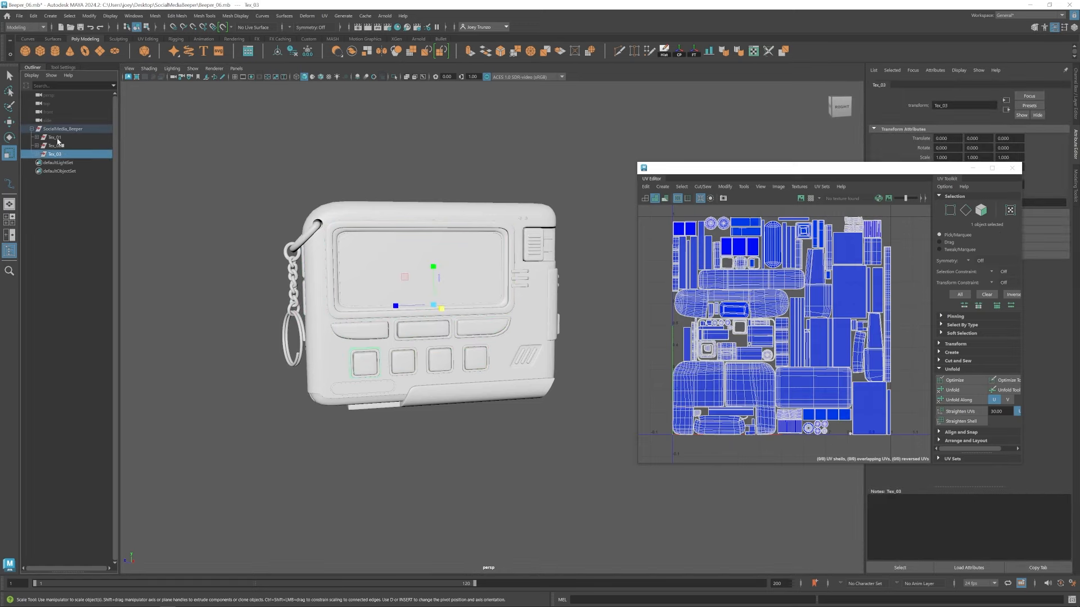
{"action": "left_click", "coordinate": [57, 139]}
{"action": "left_click", "coordinate": [57, 146]}
{"action": "left_click", "coordinate": [56, 154]}
{"action": "left_click", "coordinate": [55, 138]}
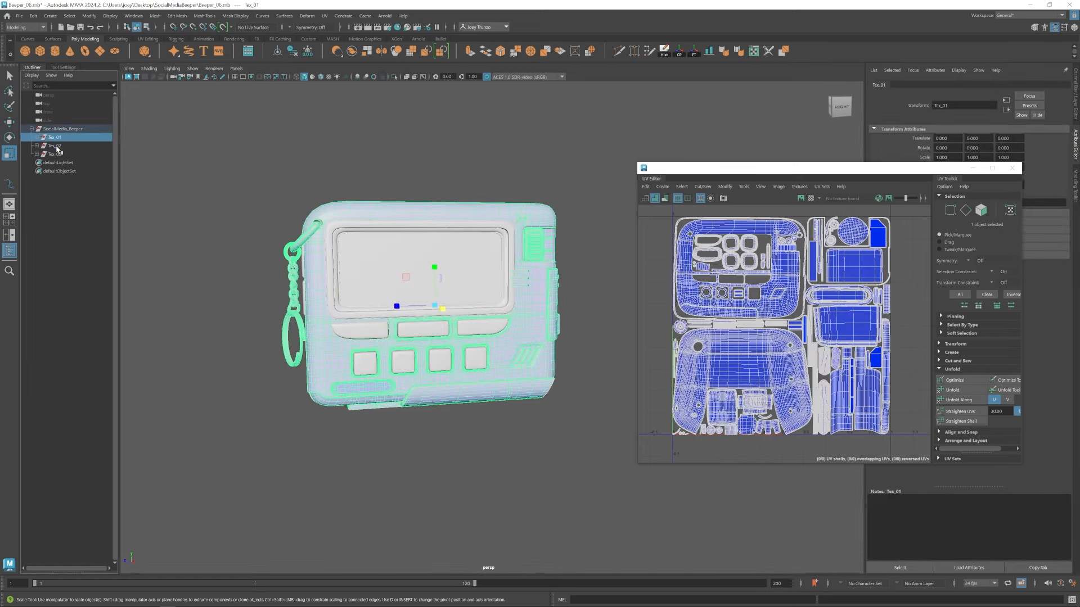
{"action": "left_click", "coordinate": [57, 147]}
{"action": "left_click", "coordinate": [212, 164]}
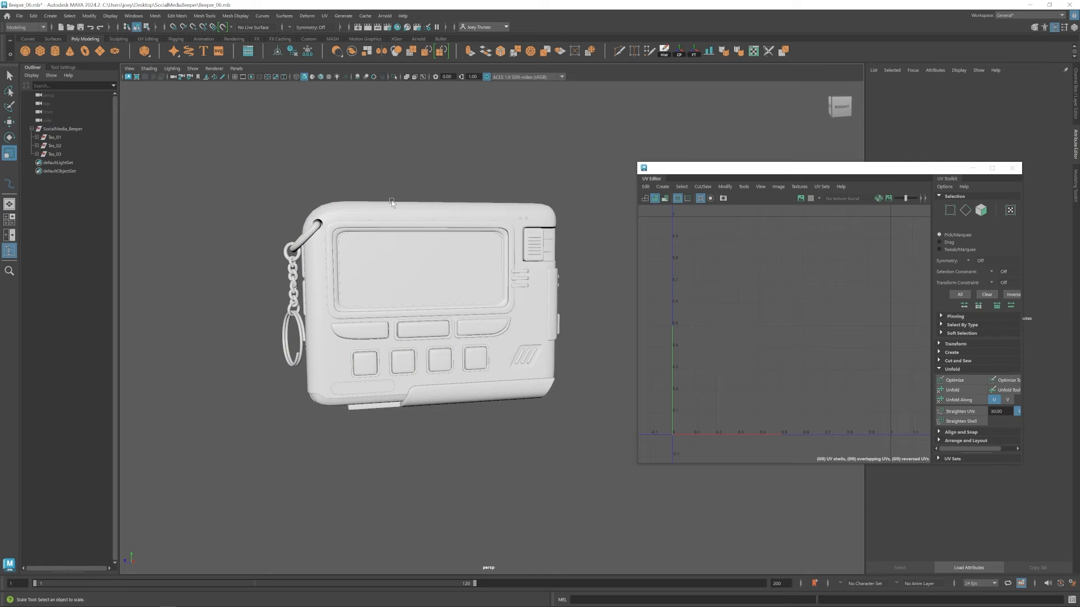
{"action": "left_click_drag", "start_coordinate": [392, 203], "coordinate": [371, 193], "text": "alt"}
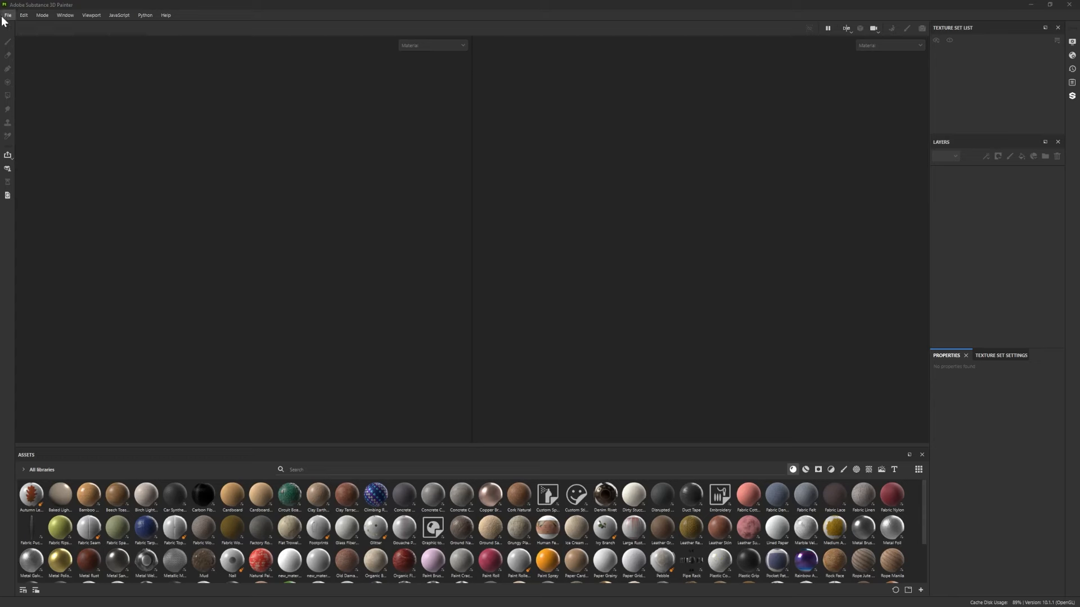
Switch to Substance 3D Painter and create a new project from Beeper_01.fbx at 2048 document resolution.
{"action": "left_click", "coordinate": [8, 15]}
{"action": "left_click", "coordinate": [19, 35]}
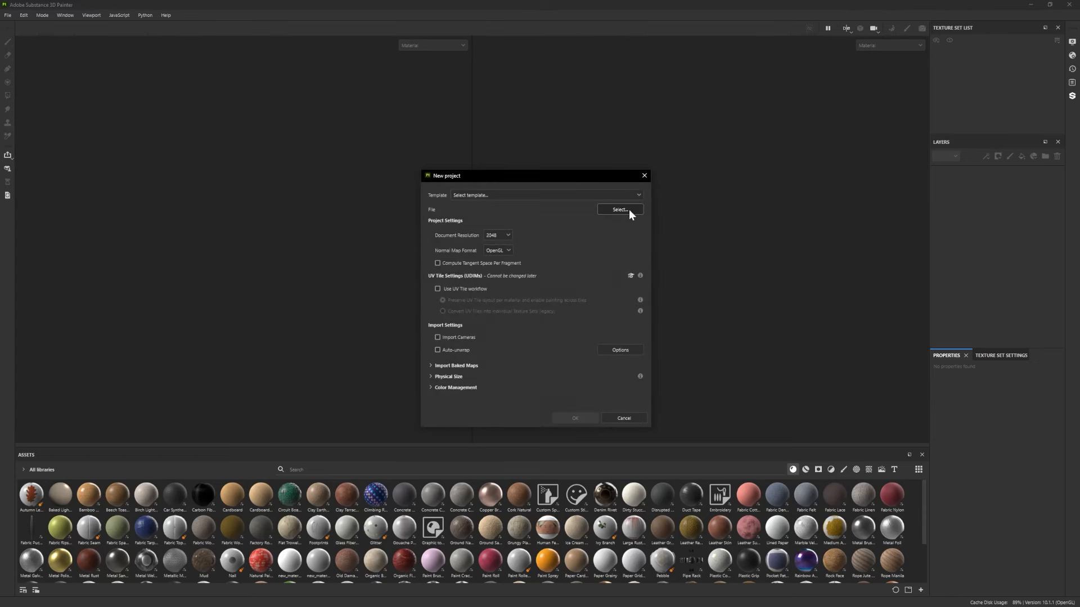
{"action": "left_click", "coordinate": [628, 209]}
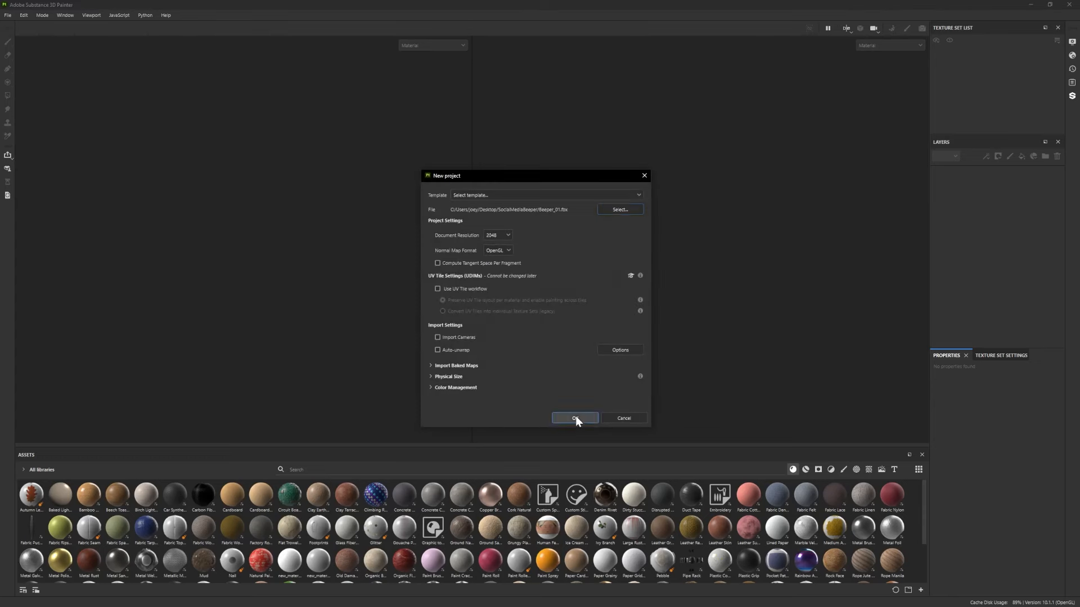
{"action": "left_click", "coordinate": [574, 417]}
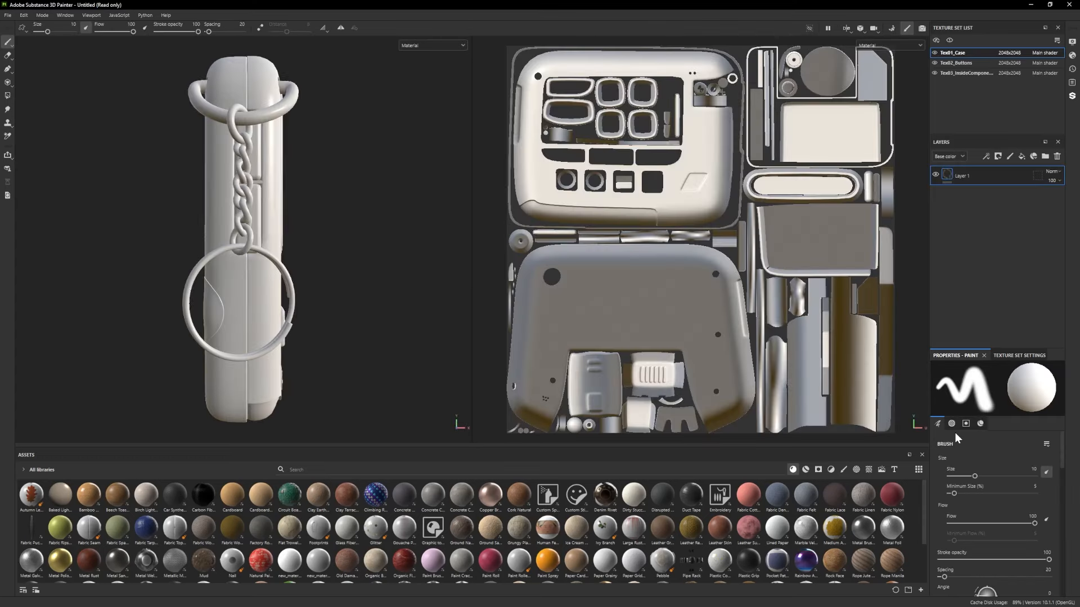
Set the viewport camera's focal length to 50 mm and check how the beeper looks.
{"action": "scroll", "coordinate": [289, 301], "scroll_direction": "down", "scroll_amount": 3}
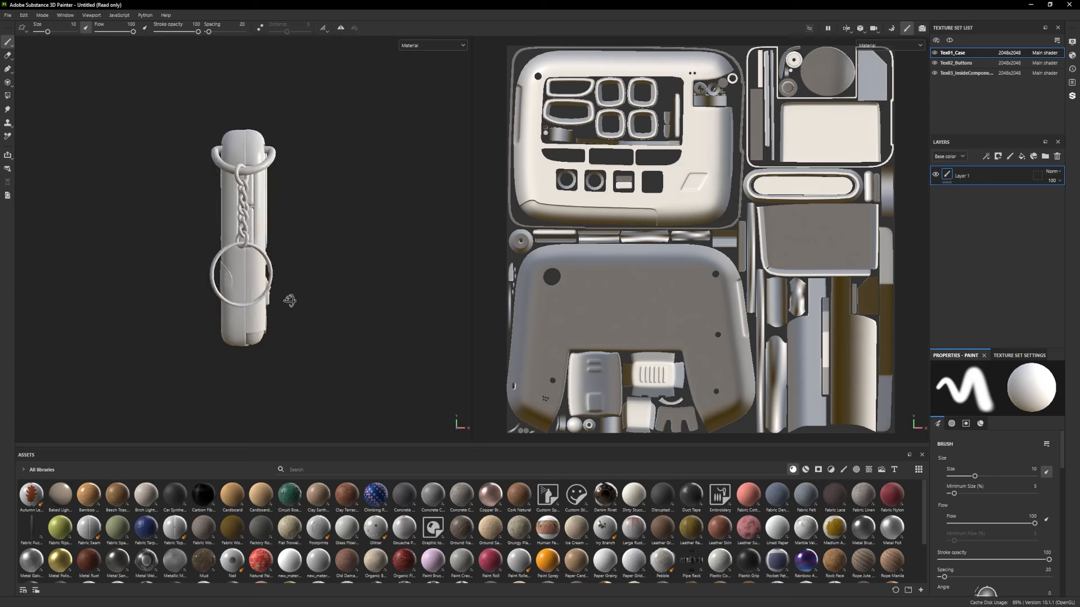
{"action": "mouse_move", "coordinate": [289, 301]}
{"action": "left_mouse_down", "text": "alt"}
{"action": "mouse_move", "coordinate": [313, 327]}
{"action": "mouse_move", "coordinate": [269, 329]}
{"action": "mouse_move", "coordinate": [332, 335]}
{"action": "mouse_move", "coordinate": [208, 323]}
{"action": "mouse_move", "coordinate": [292, 315]}
{"action": "left_mouse_up", "text": "alt"}
{"action": "left_click", "coordinate": [1072, 55]}
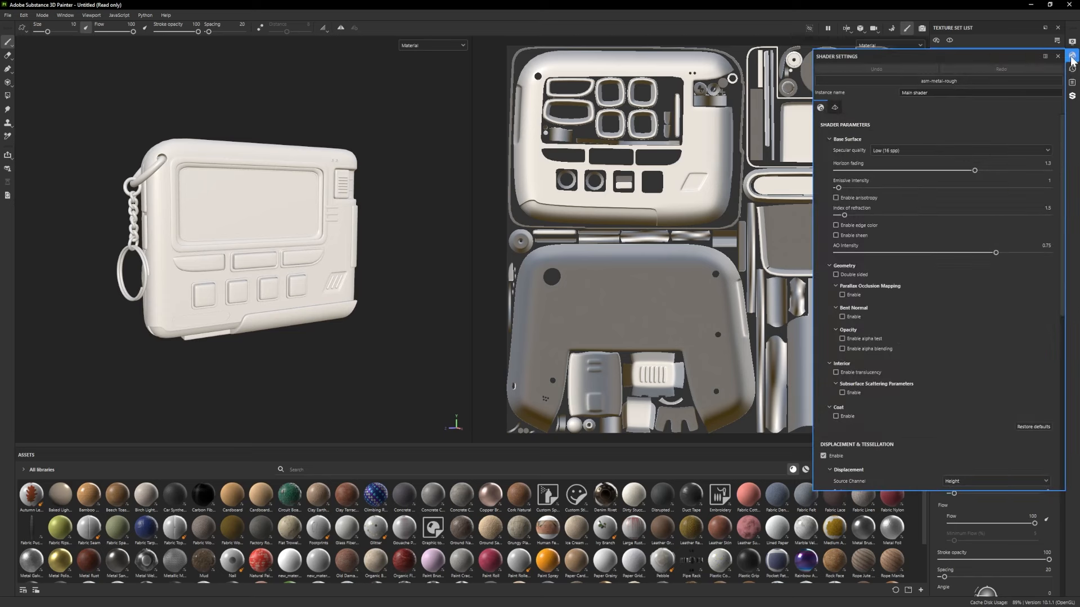
{"action": "scroll", "coordinate": [900, 211], "scroll_direction": "down", "scroll_amount": 4}
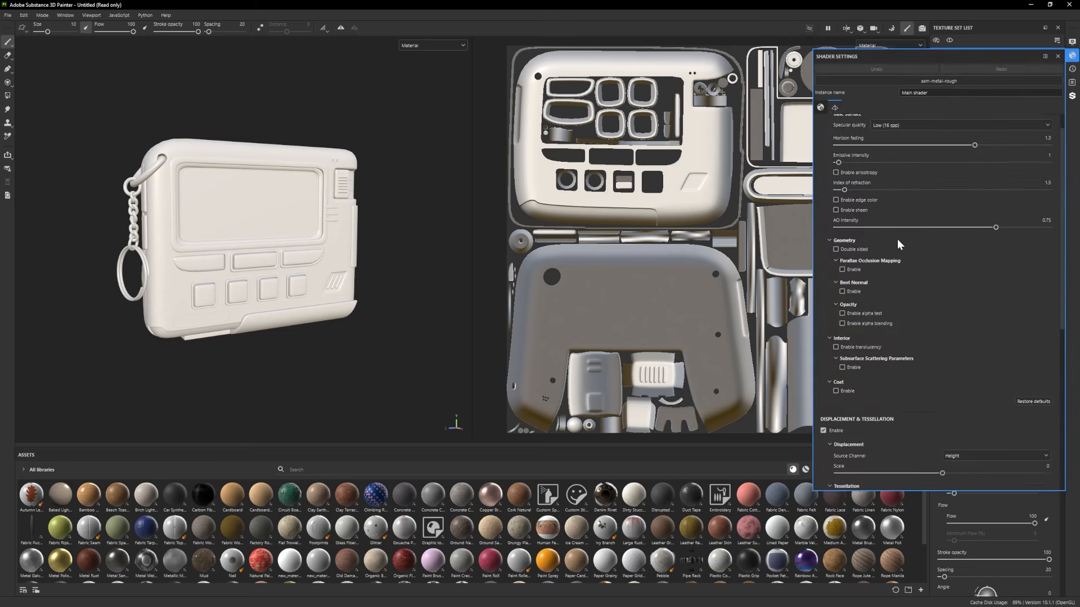
{"action": "left_click", "coordinate": [1071, 43]}
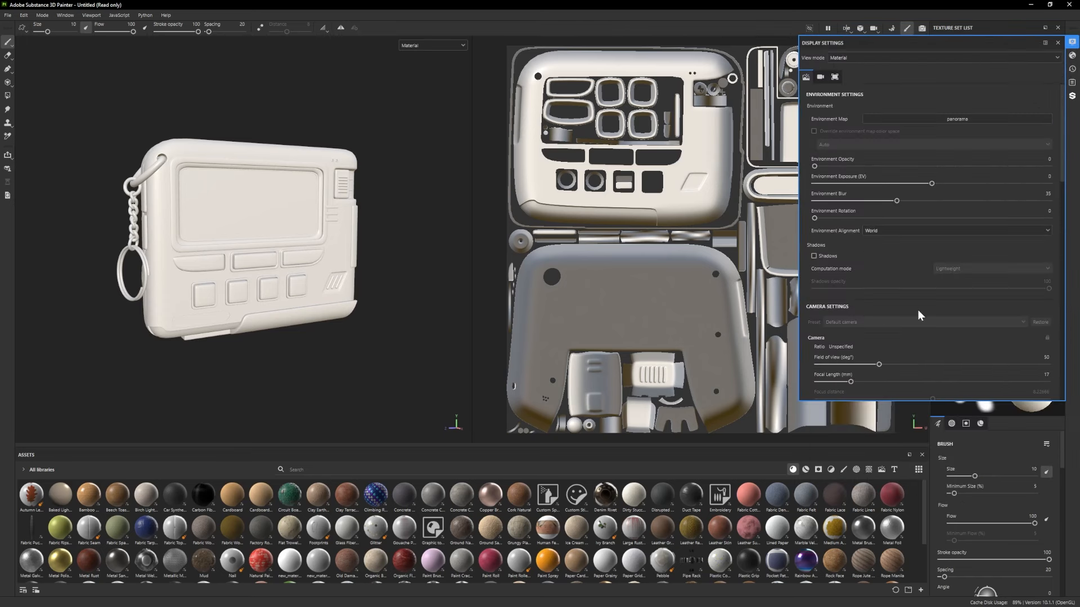
{"action": "left_click", "coordinate": [1044, 375]}
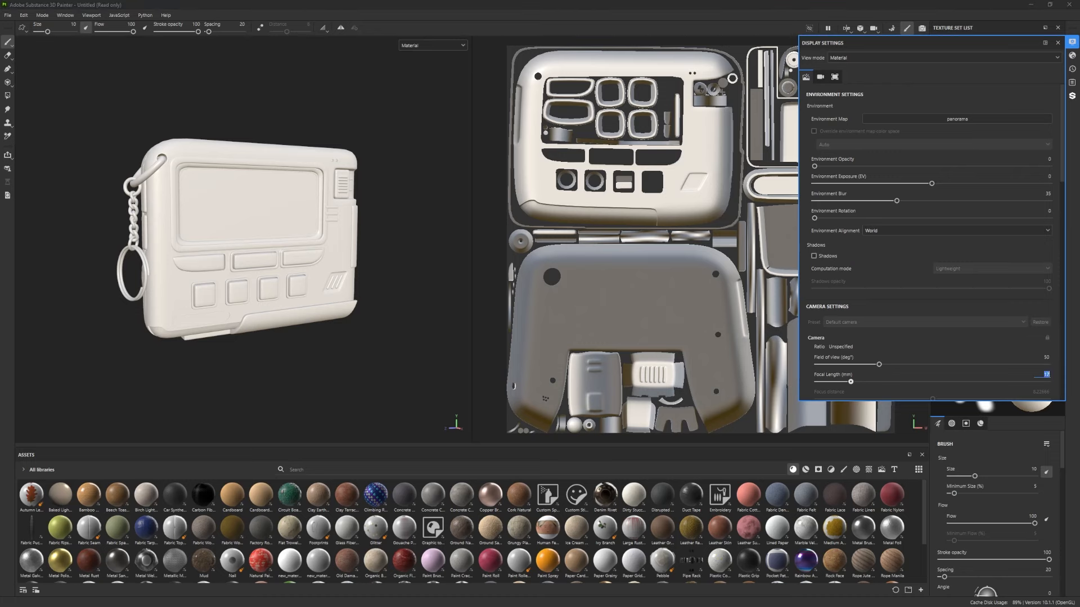
{"action": "type", "text": "50"}
{"action": "key", "text": "Return"}
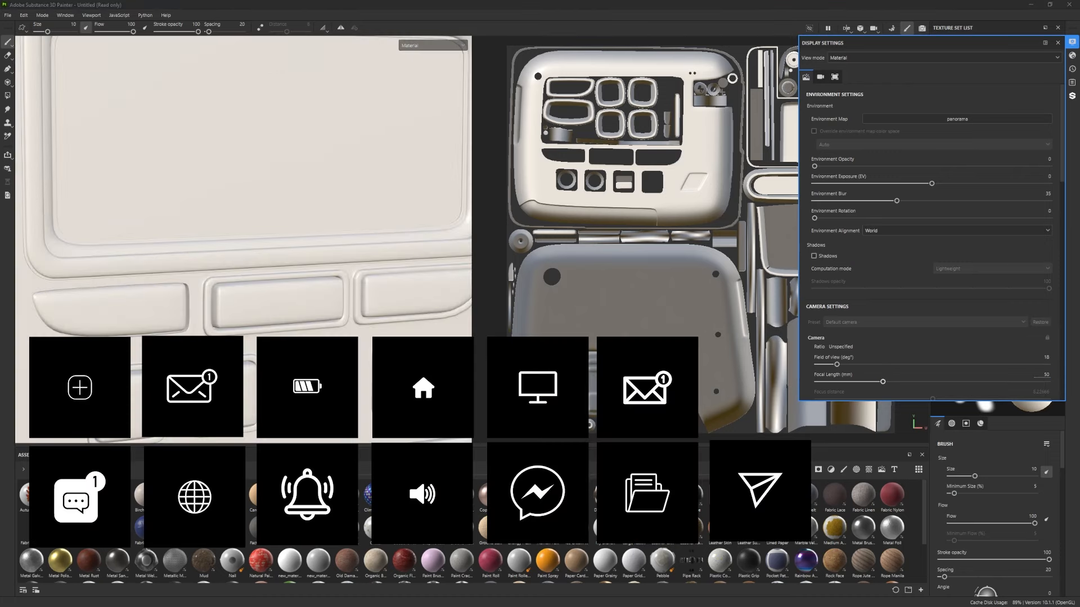
{"action": "right_click_drag", "start_coordinate": [329, 253], "coordinate": [66, 263], "text": "alt"}
{"action": "left_click_drag", "start_coordinate": [169, 269], "coordinate": [225, 293], "text": "alt"}
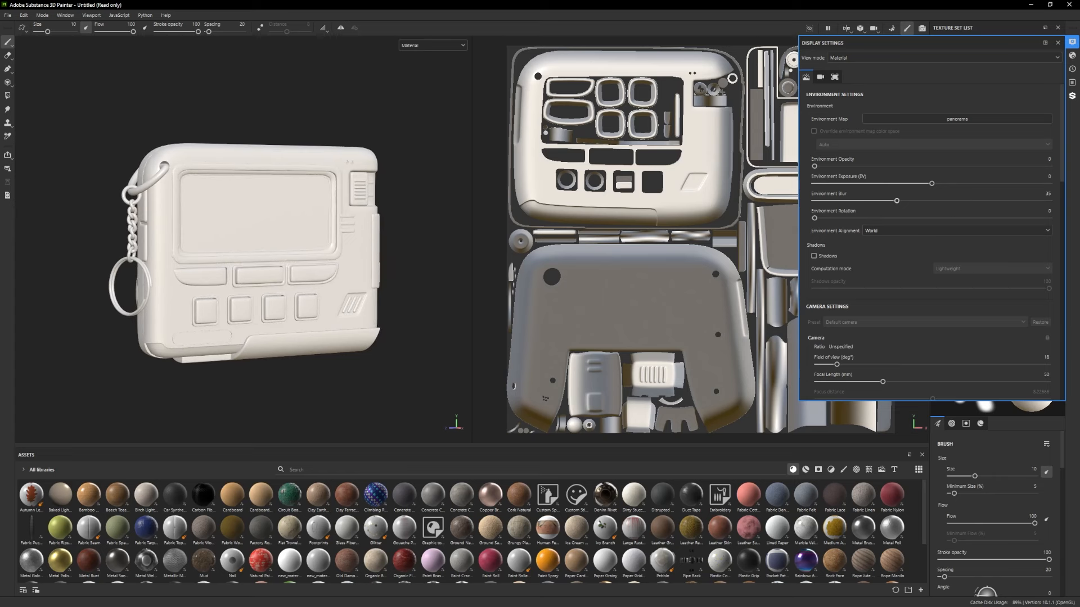
Set the camera's focal length to 35 mm, reframe the beeper, and close the display settings.
{"action": "double_click", "coordinate": [1046, 374]}
{"action": "type", "text": "3"}
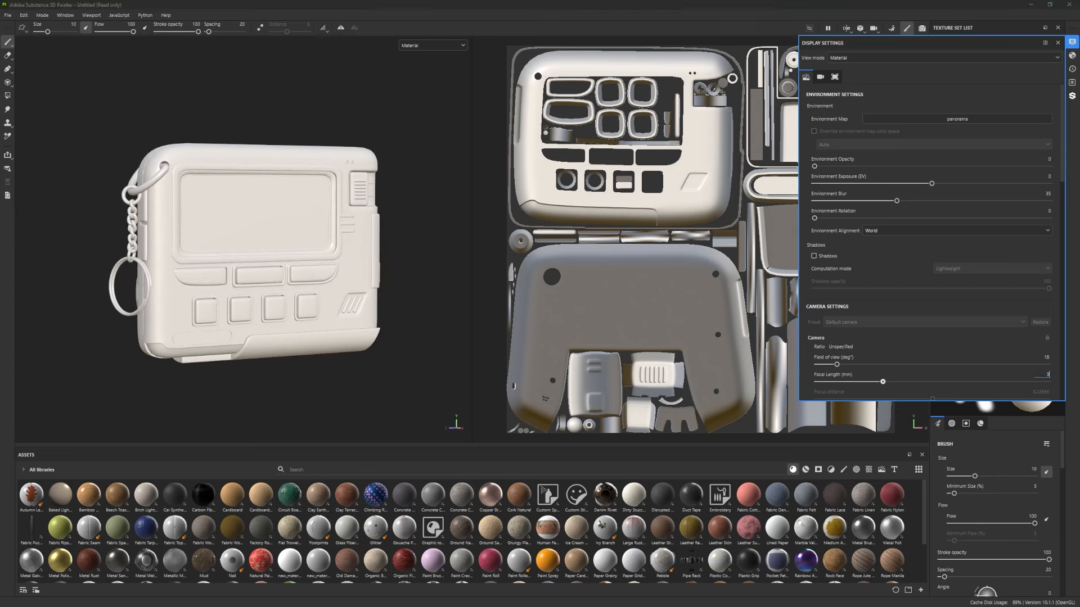
{"action": "type", "text": "5"}
{"action": "key", "text": "Return"}
{"action": "right_click_drag", "start_coordinate": [200, 247], "coordinate": [365, 306], "text": "alt"}
{"action": "middle_click_drag", "start_coordinate": [365, 306], "coordinate": [343, 294], "text": "alt"}
{"action": "left_click_drag", "start_coordinate": [343, 294], "coordinate": [320, 296], "text": "alt"}
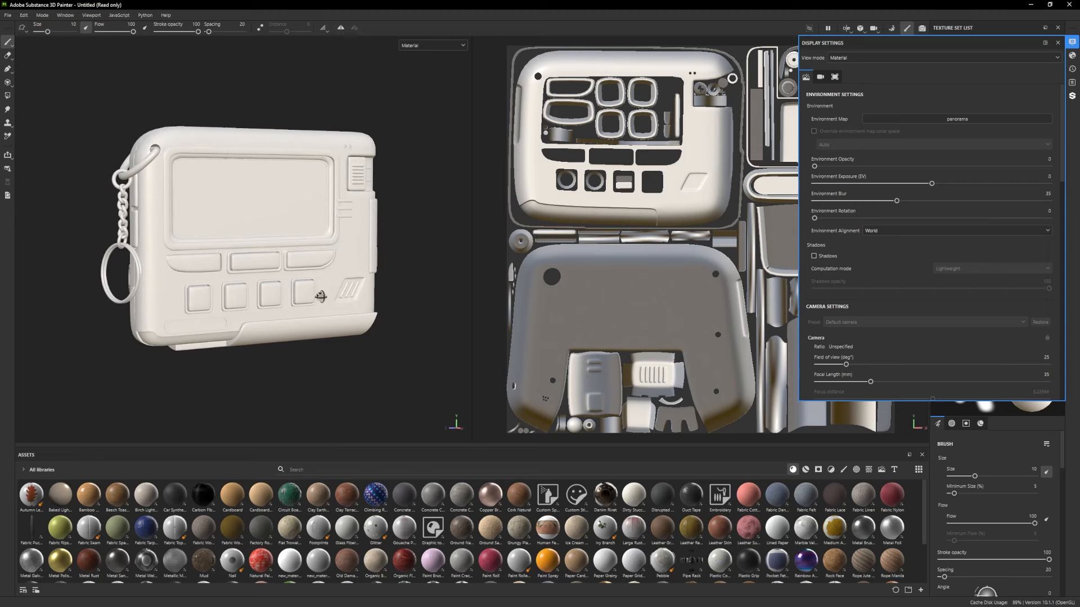
{"action": "left_click", "coordinate": [1072, 42]}
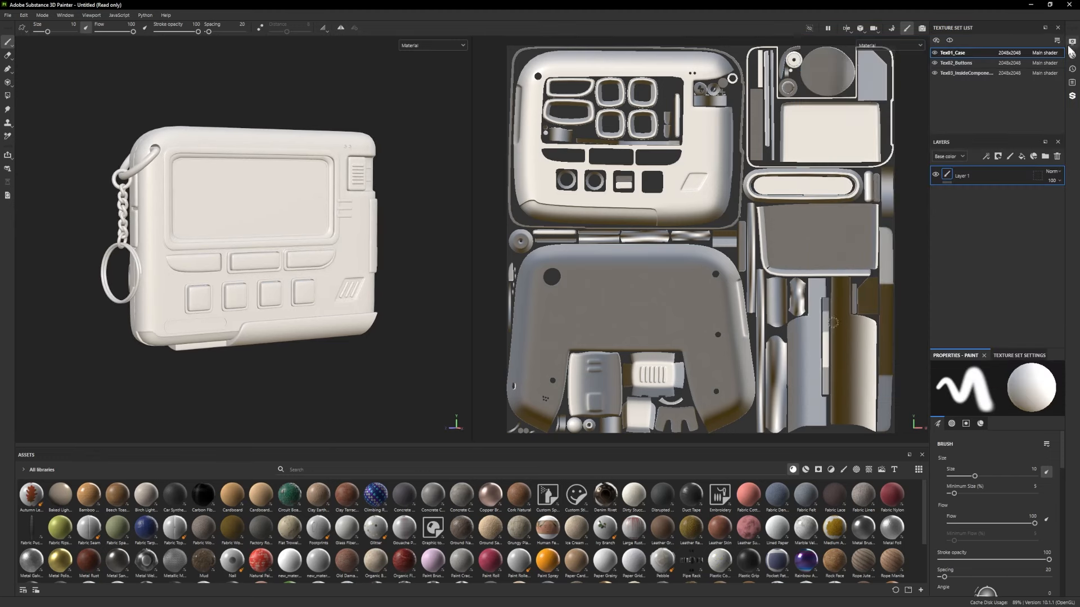
View the UV layouts of Tex02_Buttons and Tex03_InsideComponents, and return to the Tex01_Case texture set.
{"action": "left_click", "coordinate": [947, 65]}
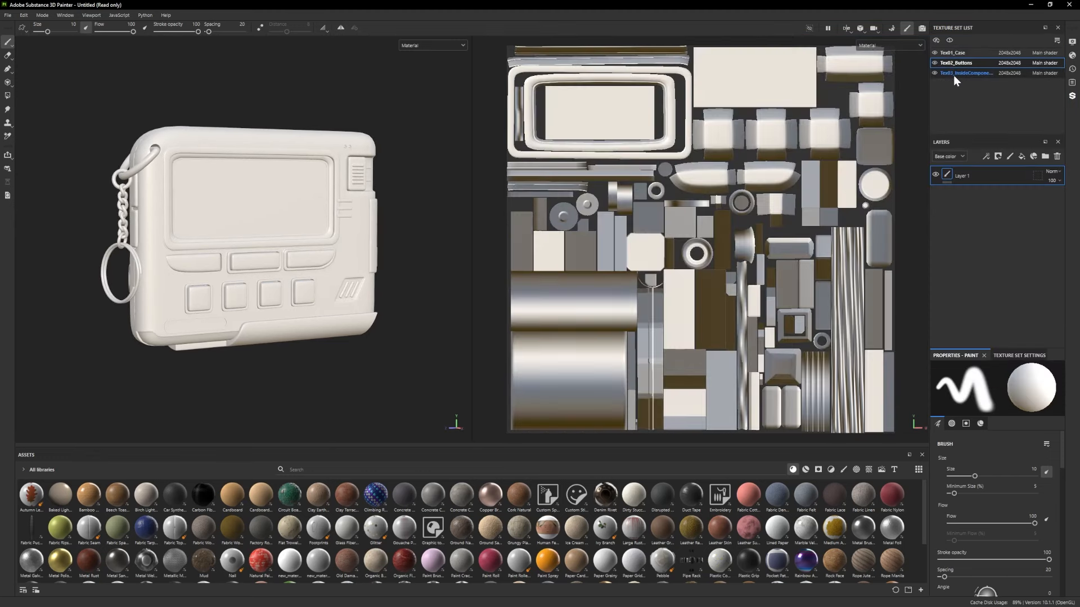
{"action": "left_click", "coordinate": [954, 76]}
{"action": "left_click", "coordinate": [952, 51]}
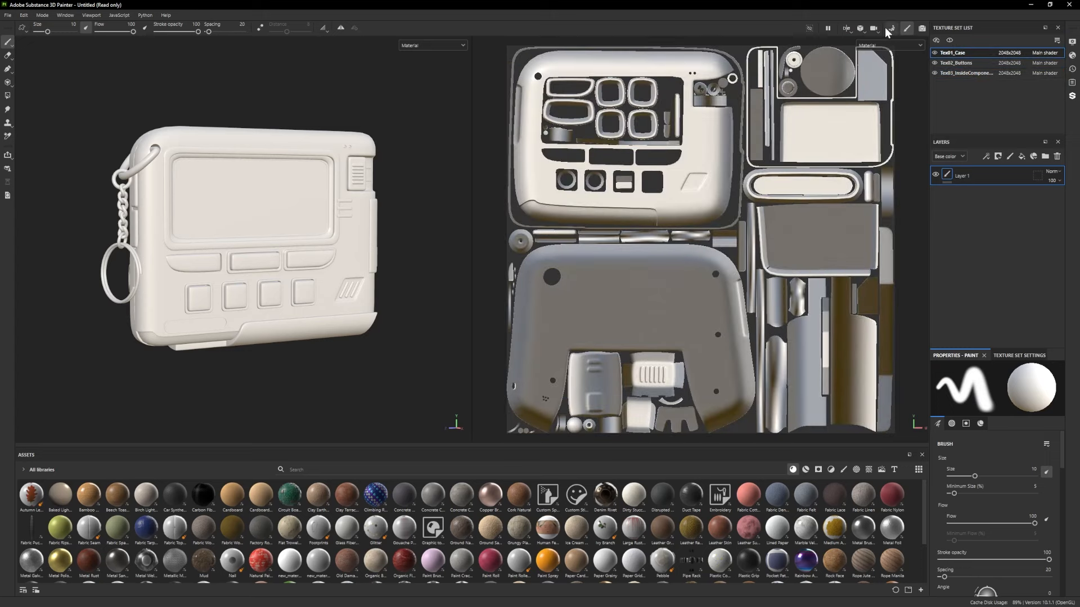
Enter baking mode and enable using the low poly mesh as the high poly mesh.
{"action": "key", "text": "ctrl+shift+b"}
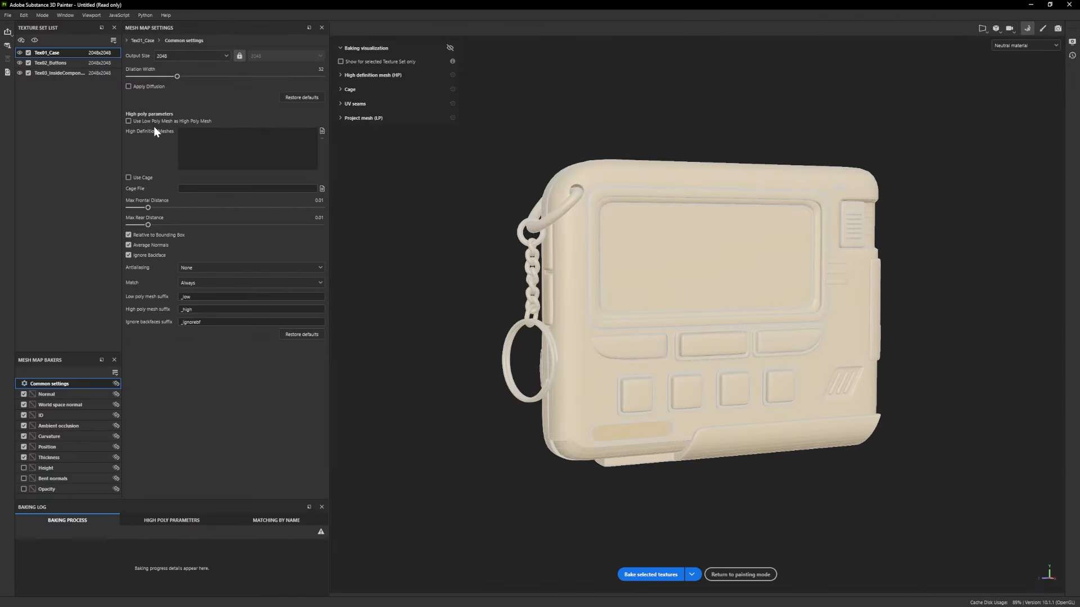
{"action": "left_click", "coordinate": [187, 57]}
{"action": "left_click", "coordinate": [166, 124]}
Set ambient occlusion self-occlusion to Only Same Mesh Name, and bake the three texture sets before returning to painting mode.
{"action": "left_click", "coordinate": [71, 427]}
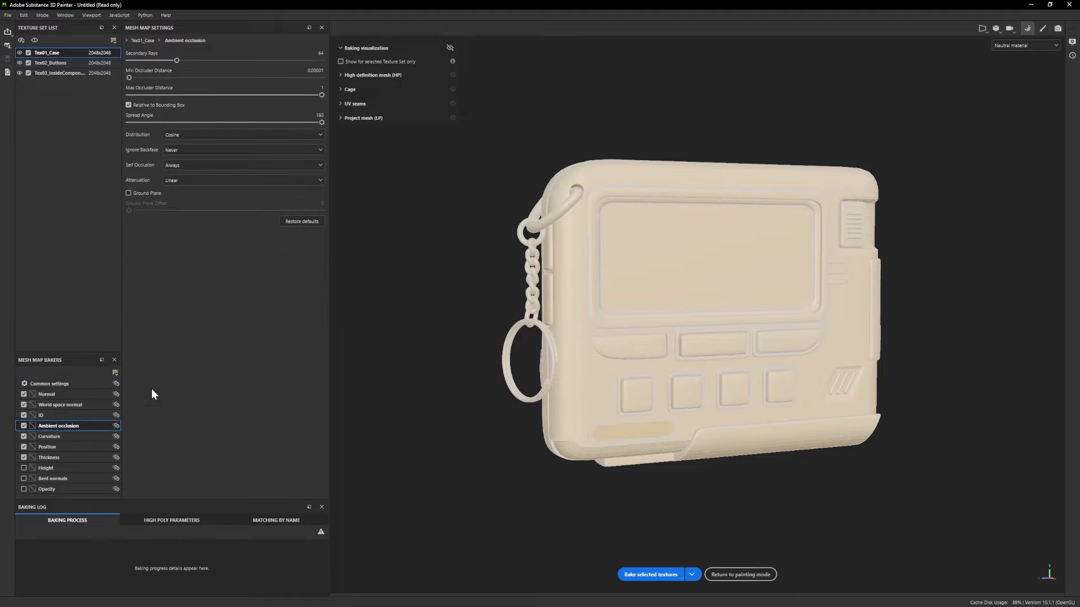
{"action": "left_click", "coordinate": [194, 165]}
{"action": "left_click", "coordinate": [194, 183]}
{"action": "left_click", "coordinate": [638, 574]}
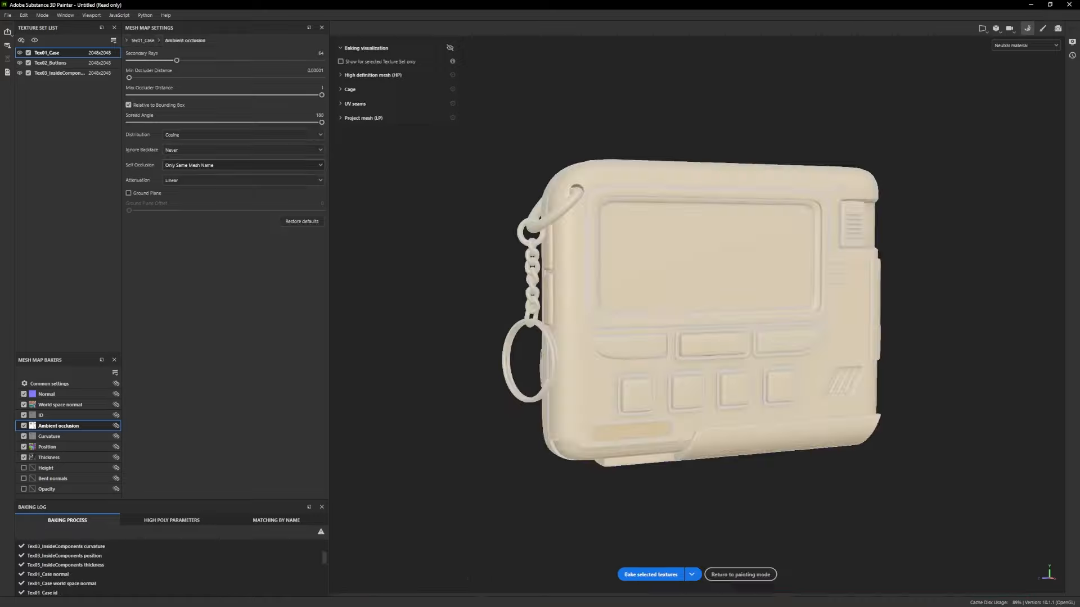
{"action": "left_click", "coordinate": [740, 574]}
Show only the Tex01_Case texture set on the model and change the shader used by its Main shader instance.
{"action": "mouse_move", "coordinate": [390, 323]}
{"action": "left_mouse_down", "text": "alt"}
{"action": "mouse_move", "coordinate": [446, 351]}
{"action": "mouse_move", "coordinate": [424, 367]}
{"action": "mouse_move", "coordinate": [412, 325]}
{"action": "mouse_move", "coordinate": [431, 289]}
{"action": "mouse_move", "coordinate": [416, 315]}
{"action": "left_mouse_up", "text": "alt"}
{"action": "key", "text": "alt+q"}
{"action": "left_click", "coordinate": [1019, 355]}
{"action": "left_click", "coordinate": [1046, 486]}
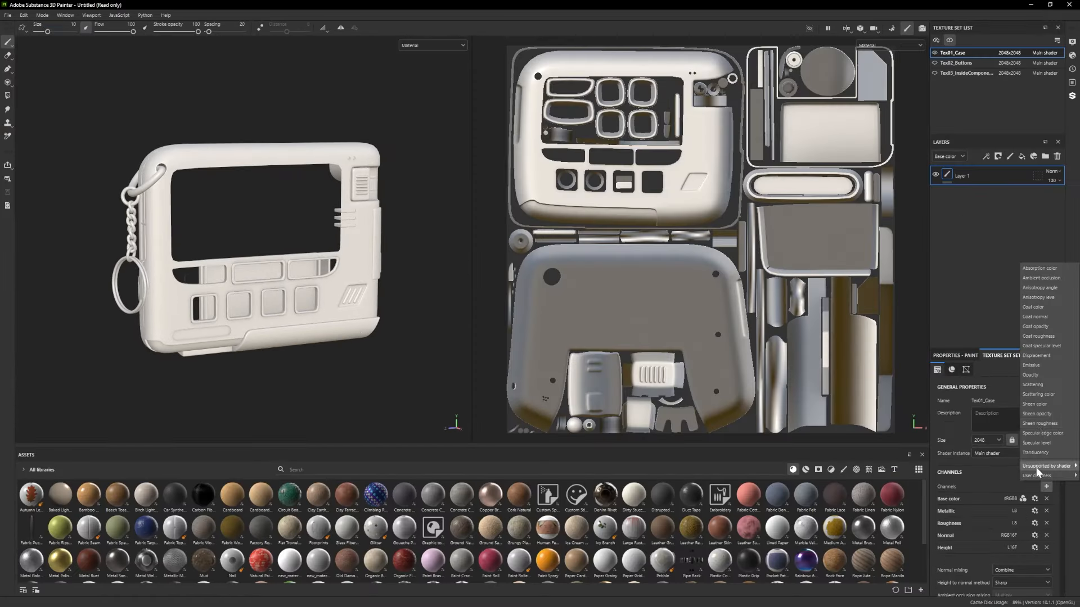
{"action": "left_click", "coordinate": [1072, 41]}
{"action": "left_click", "coordinate": [1072, 55]}
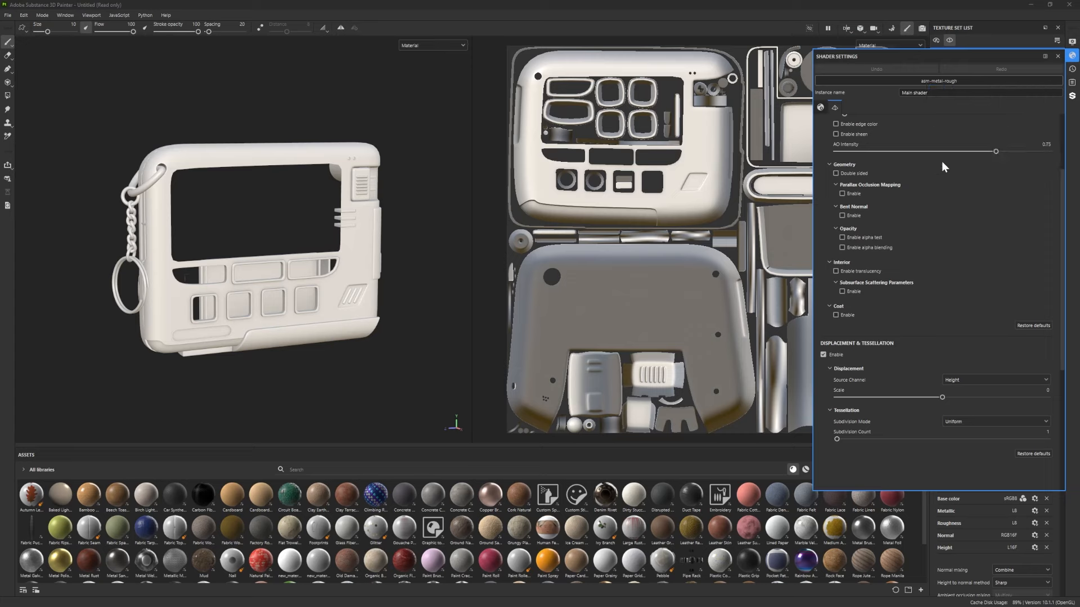
{"action": "left_click_drag", "start_coordinate": [394, 270], "coordinate": [414, 269], "text": "alt"}
Add Emissive and Opacity channels to the Tex01_Case texture set.
{"action": "left_click", "coordinate": [1046, 487]}
{"action": "left_click", "coordinate": [1035, 517]}
{"action": "left_click", "coordinate": [1046, 487]}
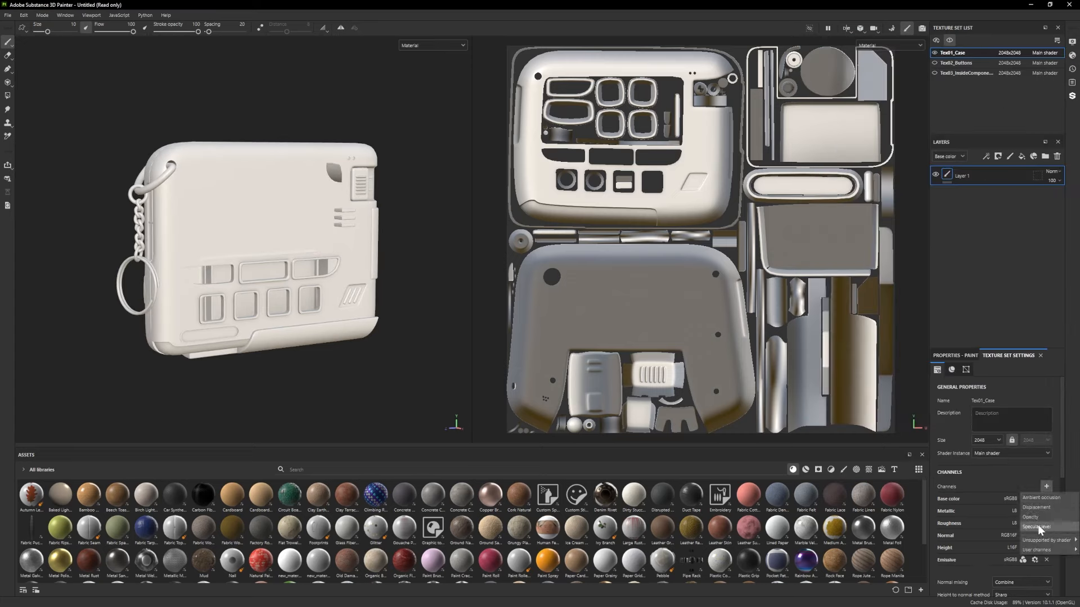
{"action": "left_click", "coordinate": [1033, 517]}
Apply the Glass Visor smart material to Tex01_Case and delete the empty Layer 1.
{"action": "left_click", "coordinate": [805, 469]}
{"action": "left_click_drag", "start_coordinate": [290, 528], "coordinate": [990, 194]}
{"action": "left_click", "coordinate": [984, 175]}
{"action": "left_click", "coordinate": [1057, 157]}
Add a black mask to the Glass Visor group and reveal the glass on the main case shells with mesh polygon fill.
{"action": "right_click", "coordinate": [959, 175]}
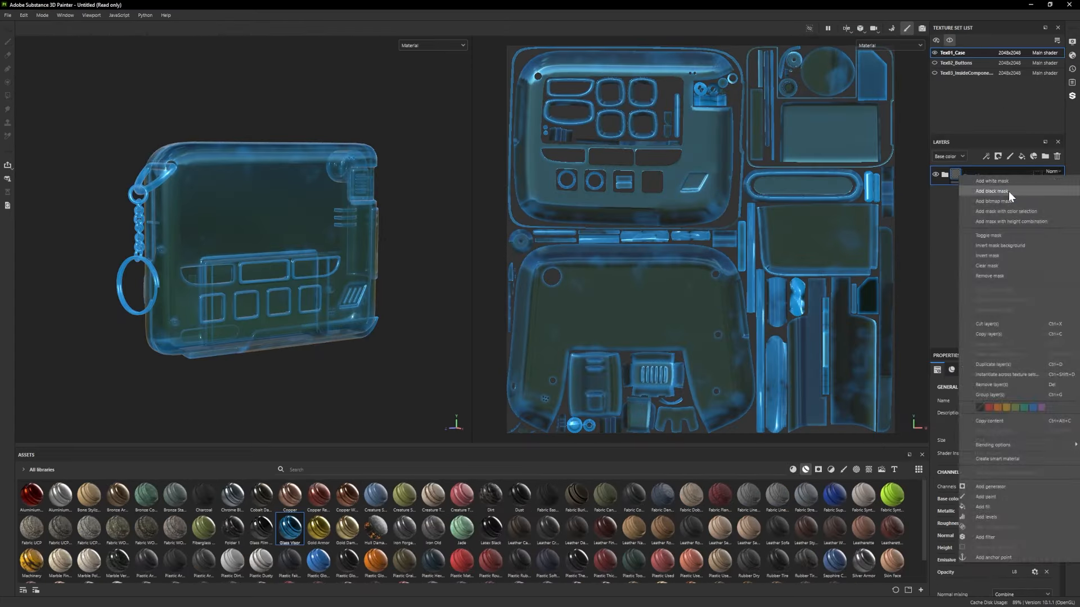
{"action": "left_click", "coordinate": [1006, 193]}
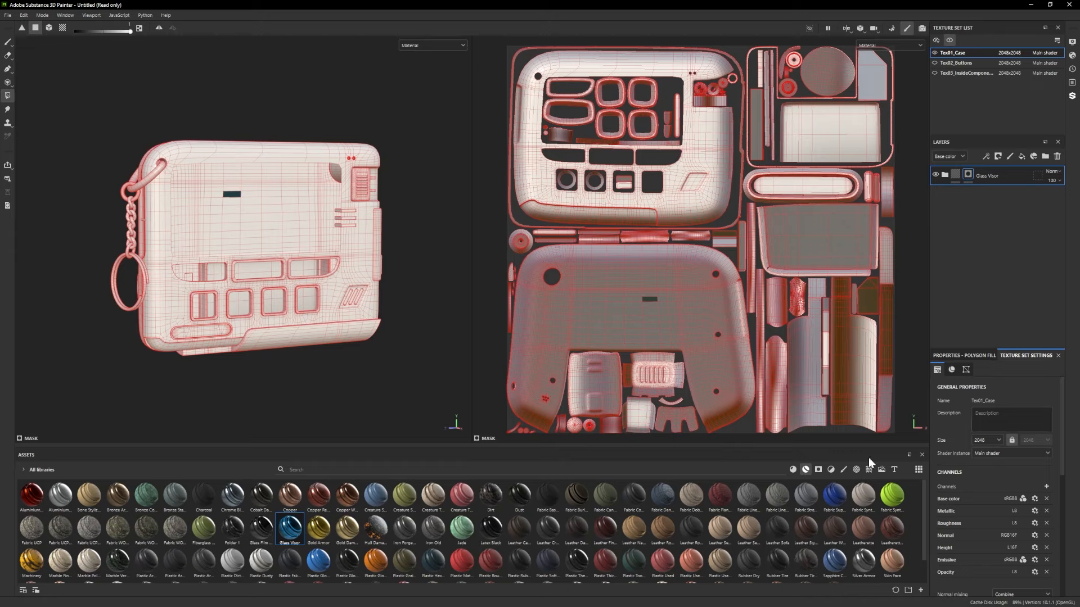
{"action": "left_click", "coordinate": [963, 355]}
{"action": "left_click", "coordinate": [990, 368]}
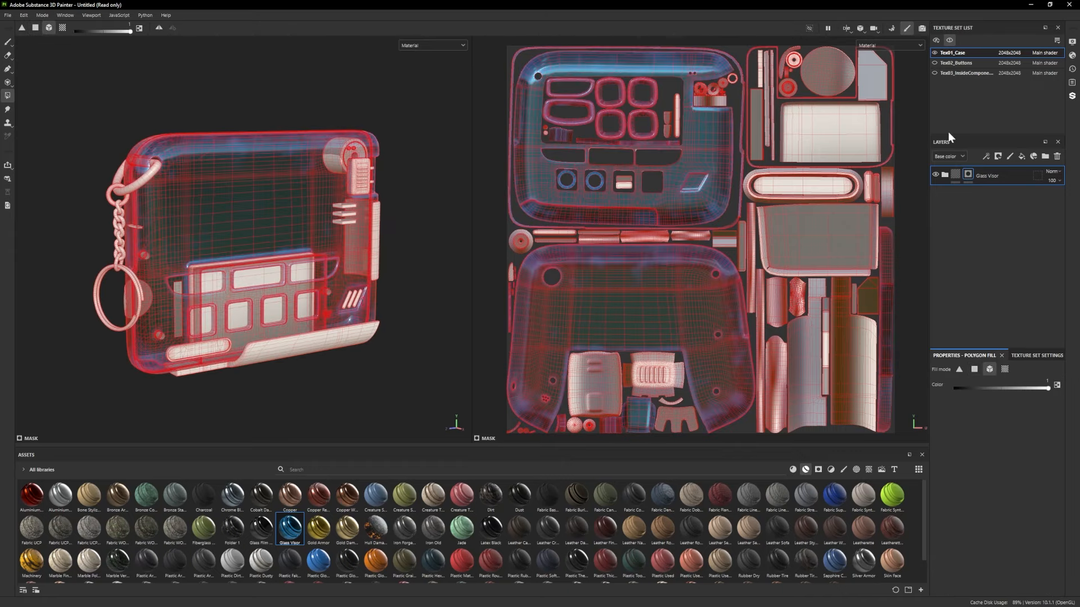
Reveal the Glass Visor material on the remaining case shell pieces and show all texture sets again.
{"action": "left_click_drag", "start_coordinate": [382, 281], "coordinate": [205, 280], "text": "alt"}
{"action": "left_click_drag", "start_coordinate": [182, 272], "coordinate": [280, 340], "text": "alt"}
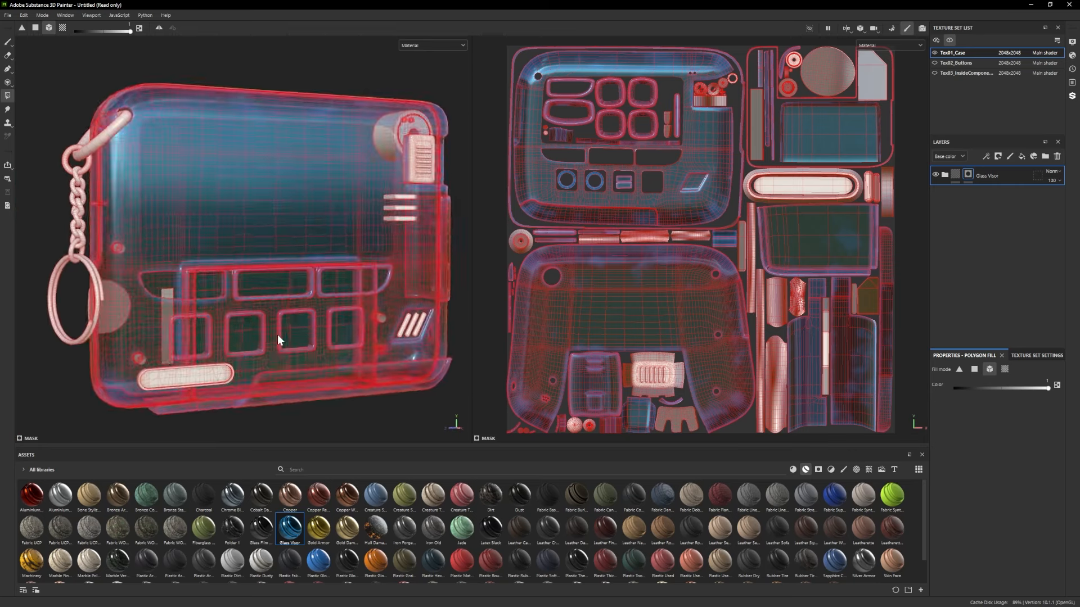
{"action": "scroll", "coordinate": [279, 339], "scroll_direction": "down", "scroll_amount": 3}
{"action": "key", "text": "alt+q"}
Open the Glass Visor group, select its Base layer, and hide the Glowing Edges layer.
{"action": "left_click", "coordinate": [945, 175]}
{"action": "left_click", "coordinate": [968, 215]}
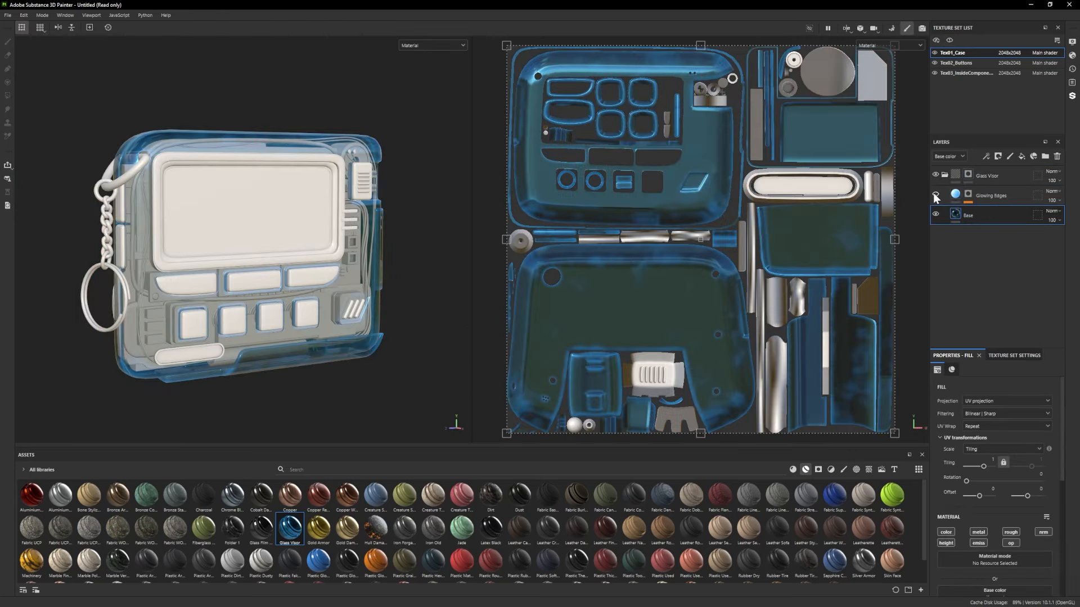
{"action": "left_click", "coordinate": [935, 194]}
Set the glass Base layer's opacity to 0.8458 so the inner parts show through.
{"action": "scroll", "coordinate": [1031, 541], "scroll_direction": "down", "scroll_amount": 10}
{"action": "left_click_drag", "start_coordinate": [1038, 589], "coordinate": [1024, 589]}
{"action": "left_click_drag", "start_coordinate": [281, 241], "coordinate": [99, 305], "text": "alt"}
{"action": "right_click_drag", "start_coordinate": [99, 306], "coordinate": [512, 394], "text": "alt"}
{"action": "left_click_drag", "start_coordinate": [450, 374], "coordinate": [320, 349], "text": "alt"}
{"action": "scroll", "coordinate": [321, 346], "scroll_direction": "down", "scroll_amount": 4}
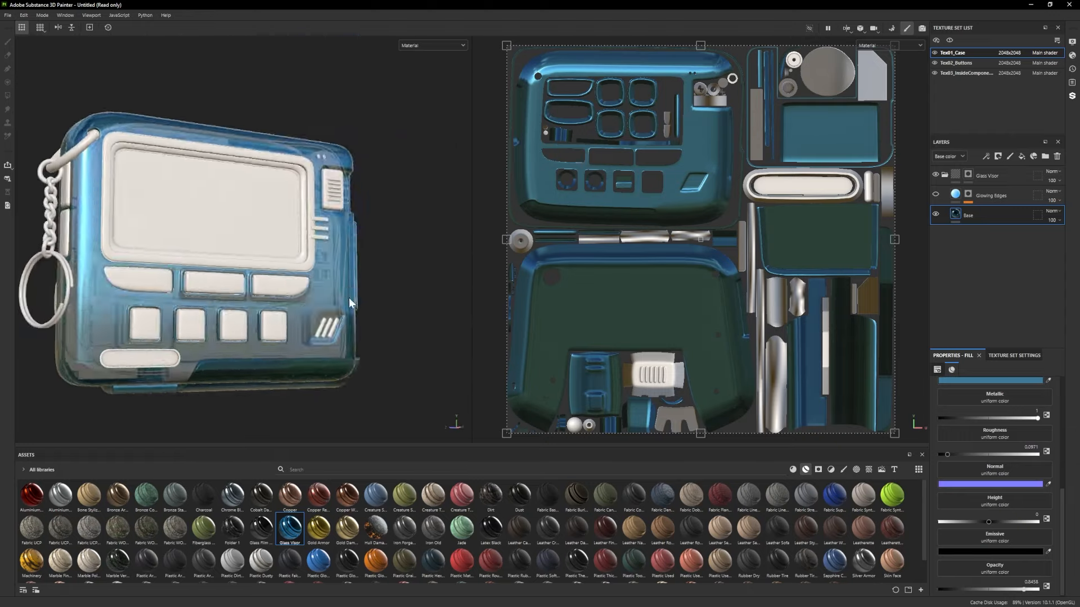
{"action": "middle_click_drag", "start_coordinate": [253, 339], "coordinate": [339, 340], "text": "alt"}
{"action": "left_click_drag", "start_coordinate": [340, 340], "coordinate": [253, 339], "text": "alt"}
{"action": "left_click_drag", "start_coordinate": [347, 316], "coordinate": [314, 316], "text": "alt"}
{"action": "left_click_drag", "start_coordinate": [1023, 589], "coordinate": [1029, 589]}
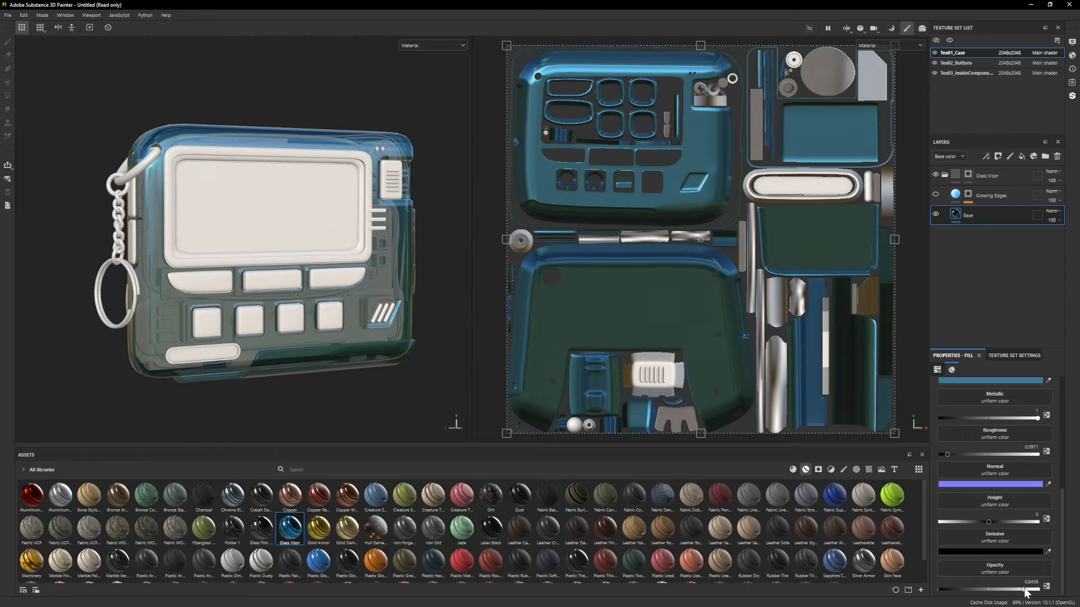
Try adding a fill layer above the glass Base with the Cells 1 texture as height and base color disabled.
{"action": "left_click", "coordinate": [1019, 156]}
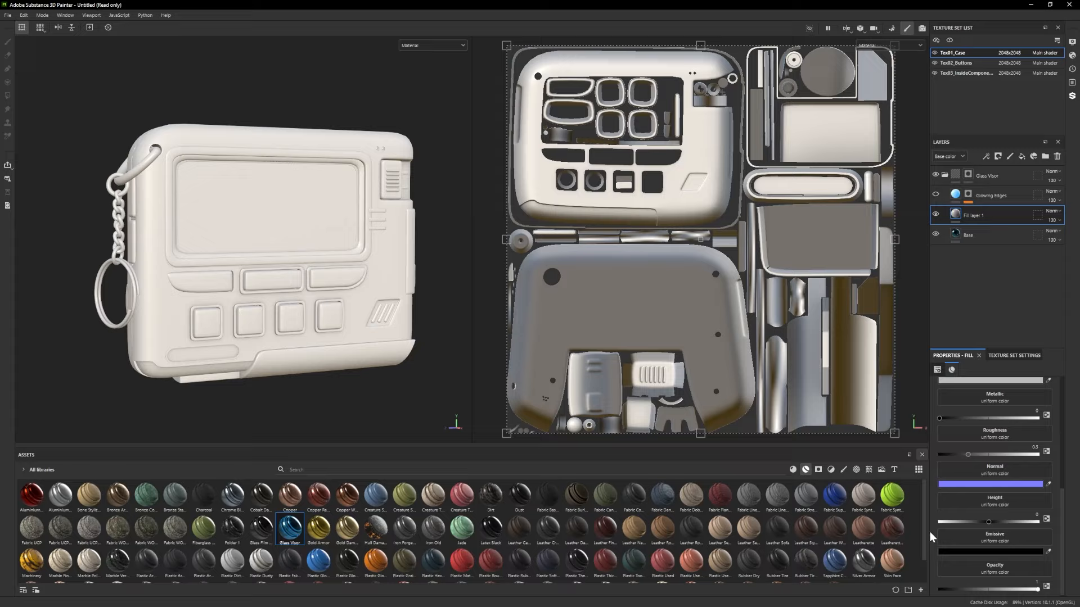
{"action": "left_click", "coordinate": [869, 469]}
{"action": "left_click_drag", "start_coordinate": [329, 562], "coordinate": [991, 506]}
{"action": "scroll", "coordinate": [979, 481], "scroll_direction": "up", "scroll_amount": 2}
{"action": "left_click", "coordinate": [946, 378]}
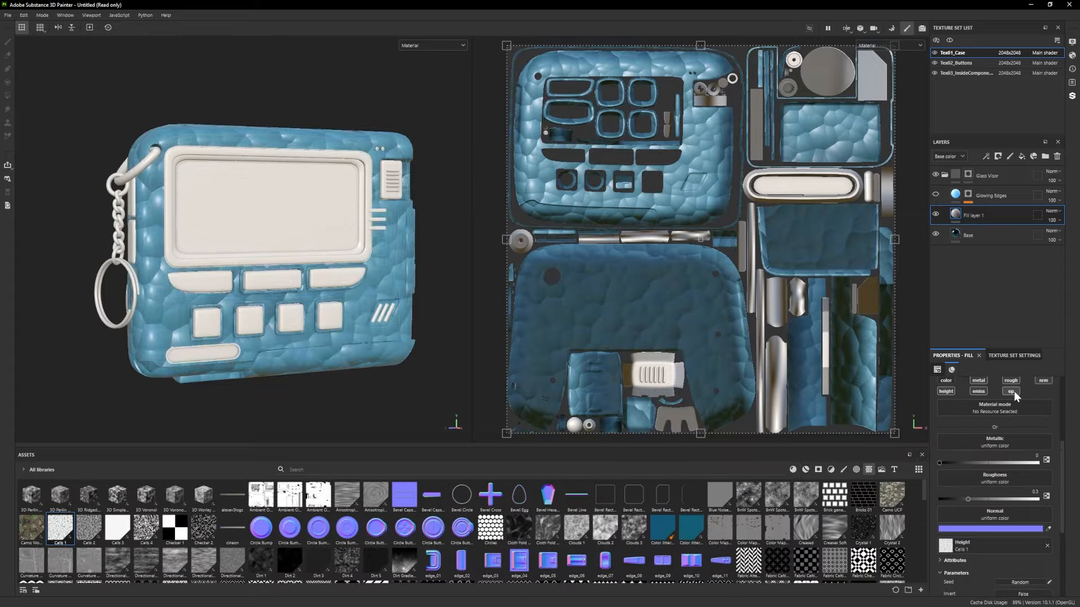
Limit the fill layer to the height channel, increase its tiling, and remove the Cells 1 texture.
{"action": "left_click", "coordinate": [1013, 390]}
{"action": "left_click", "coordinate": [978, 379]}
{"action": "left_click", "coordinate": [1011, 378]}
{"action": "left_click", "coordinate": [1043, 378]}
{"action": "scroll", "coordinate": [1023, 393], "scroll_direction": "up", "scroll_amount": 3}
{"action": "left_click_drag", "start_coordinate": [979, 437], "coordinate": [986, 437]}
{"action": "left_click", "coordinate": [1047, 564]}
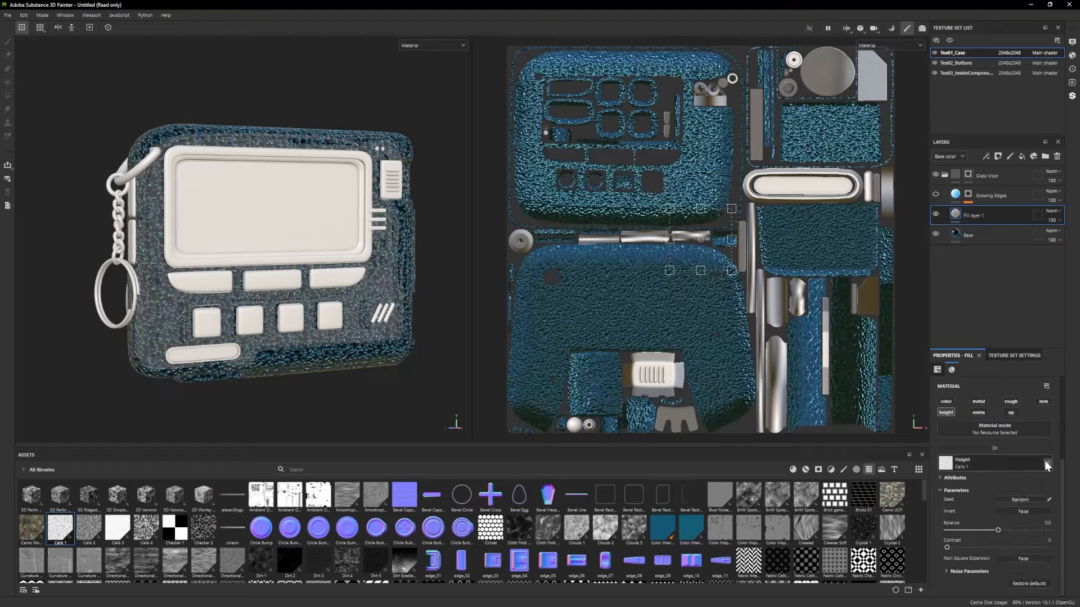
Look through the grunge textures for another bump pattern and delete the fill layer.
{"action": "scroll", "coordinate": [154, 535], "scroll_direction": "down", "scroll_amount": 10}
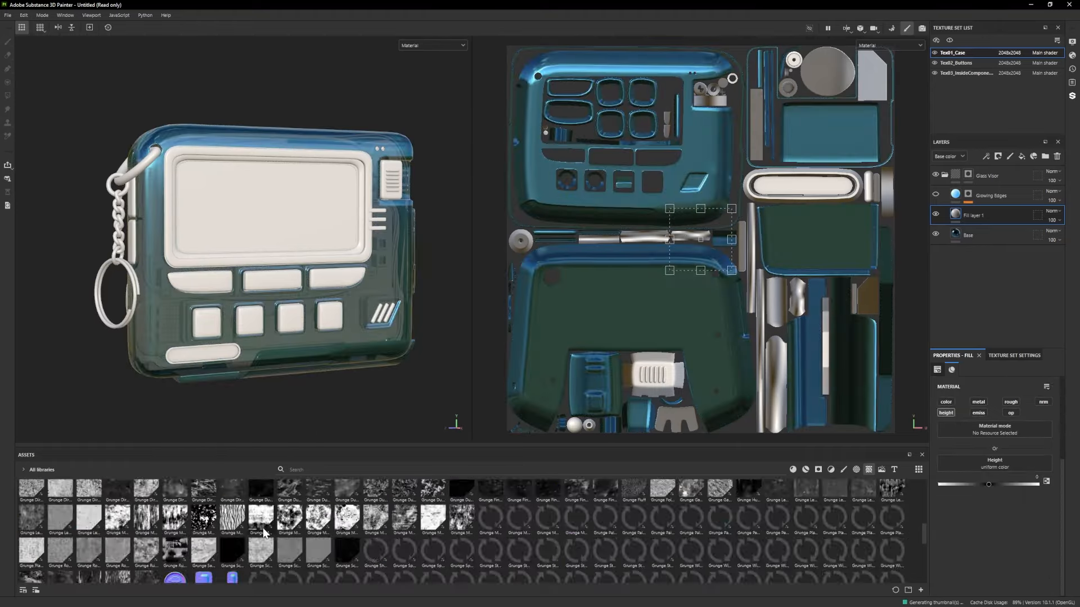
{"action": "scroll", "coordinate": [154, 536], "scroll_direction": "up", "scroll_amount": 10}
{"action": "left_click", "coordinate": [1056, 157]}
Try the Plastic Glossy smart material beneath the glass Base layer and undo it.
{"action": "left_click", "coordinate": [805, 470]}
{"action": "left_click_drag", "start_coordinate": [326, 570], "coordinate": [948, 239]}
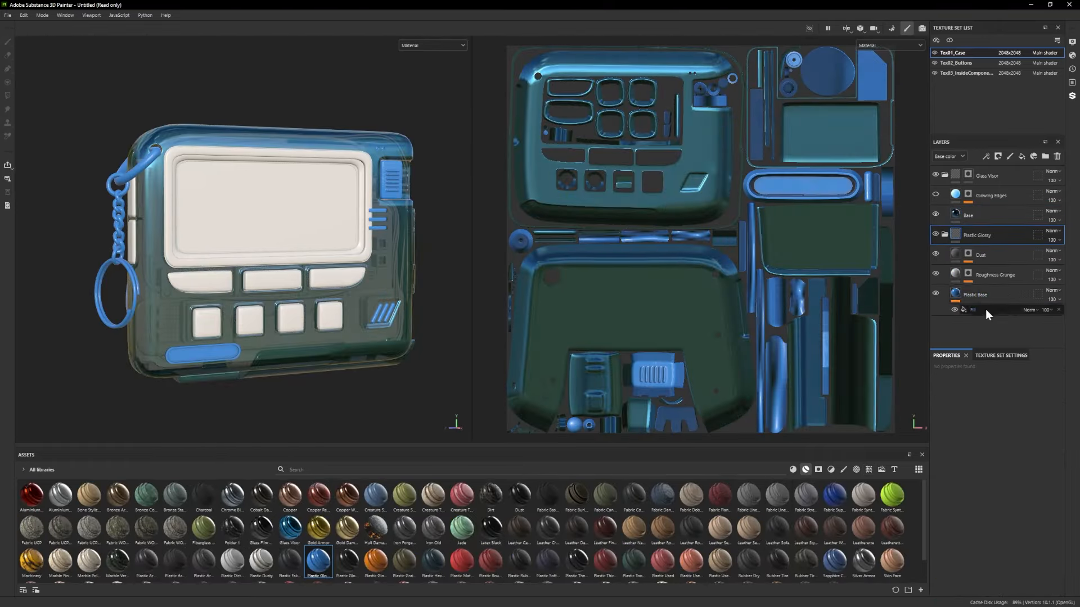
{"action": "left_click", "coordinate": [986, 310]}
{"action": "key", "text": "ctrl+z"}
Apply the Plastic Used Soft smart material and move its Bumps layer above Base in the Glass Visor group.
{"action": "mouse_move", "coordinate": [725, 566]}
{"action": "left_mouse_down"}
{"action": "mouse_move", "coordinate": [945, 237]}
{"action": "mouse_move", "coordinate": [997, 204]}
{"action": "left_mouse_up"}
{"action": "scroll", "coordinate": [995, 192], "scroll_direction": "up", "scroll_amount": 1}
{"action": "left_click_drag", "start_coordinate": [976, 252], "coordinate": [989, 211]}
Set the Cells 1 balance in the Bumps mask to 0.41, adjust the Bumps height, and delete the leftover Plastic Used Soft group.
{"action": "left_click_drag", "start_coordinate": [345, 271], "coordinate": [330, 272], "text": "alt"}
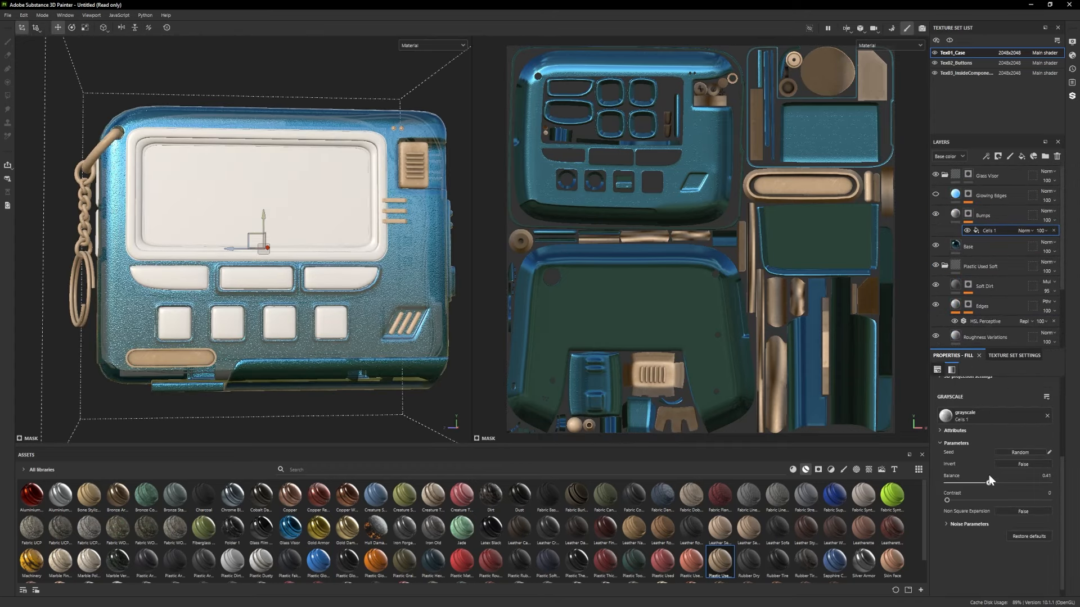
{"action": "left_click", "coordinate": [989, 216]}
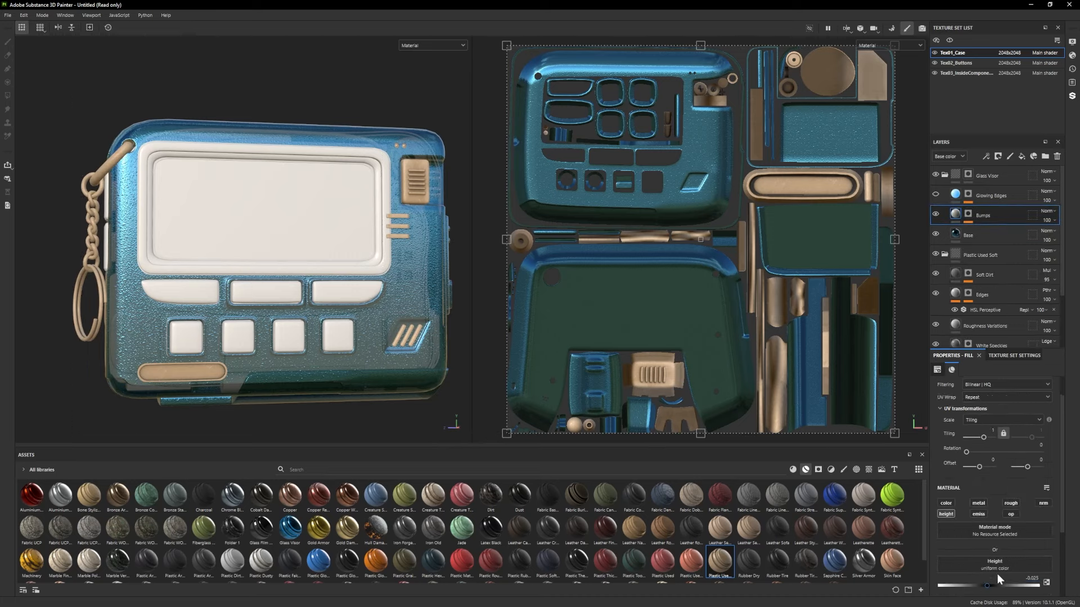
{"action": "key", "text": "BackSpace"}
{"action": "type", "text": "0"}
{"action": "mouse_move", "coordinate": [360, 374]}
{"action": "left_mouse_down", "text": "alt"}
{"action": "mouse_move", "coordinate": [385, 379]}
{"action": "mouse_move", "coordinate": [320, 382]}
{"action": "mouse_move", "coordinate": [388, 382]}
{"action": "mouse_move", "coordinate": [360, 388]}
{"action": "left_mouse_up", "text": "alt"}
{"action": "left_click", "coordinate": [967, 214]}
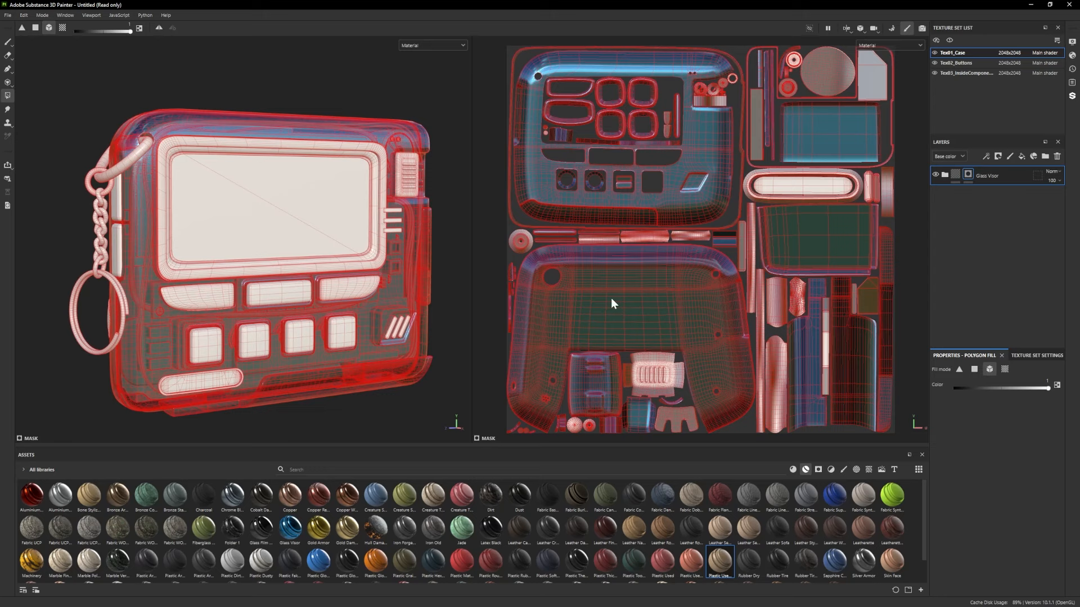
{"action": "key", "text": "1"}
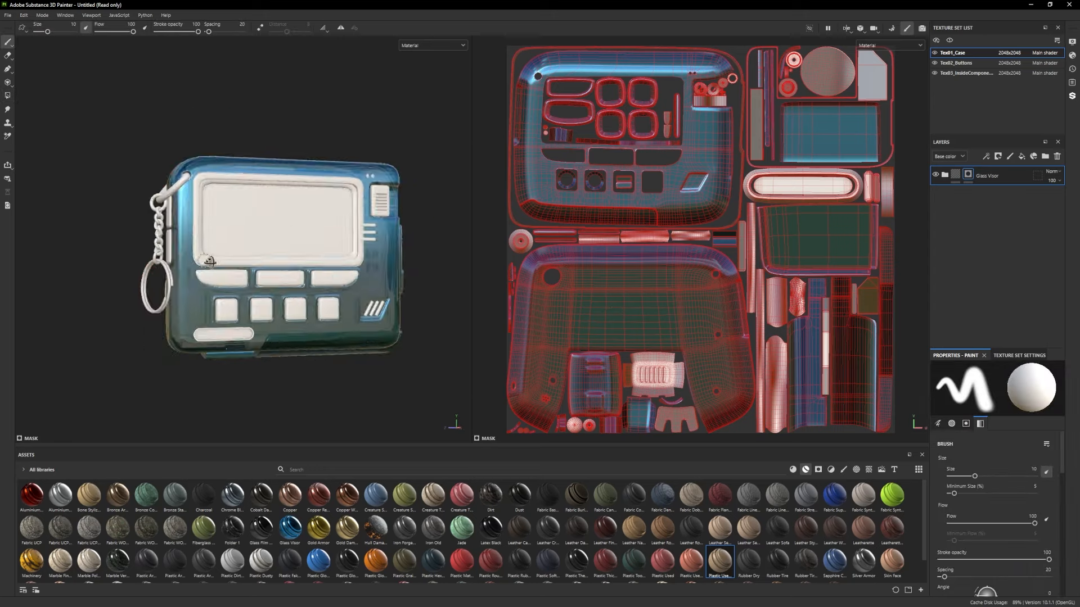
Change the glass Base color to green 499740 and show only the Tex01_Case texture set.
{"action": "left_click", "coordinate": [978, 246]}
{"action": "left_click", "coordinate": [1006, 528]}
{"action": "left_click_drag", "start_coordinate": [955, 545], "coordinate": [952, 534]}
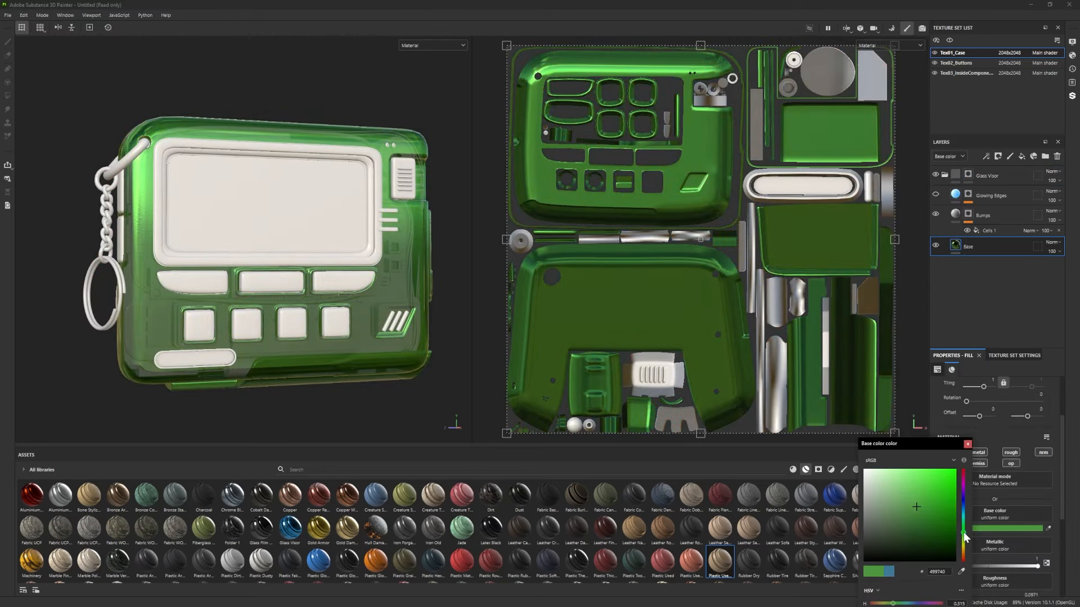
{"action": "left_click_drag", "start_coordinate": [371, 371], "coordinate": [349, 361], "text": "alt"}
{"action": "left_click", "coordinate": [949, 42]}
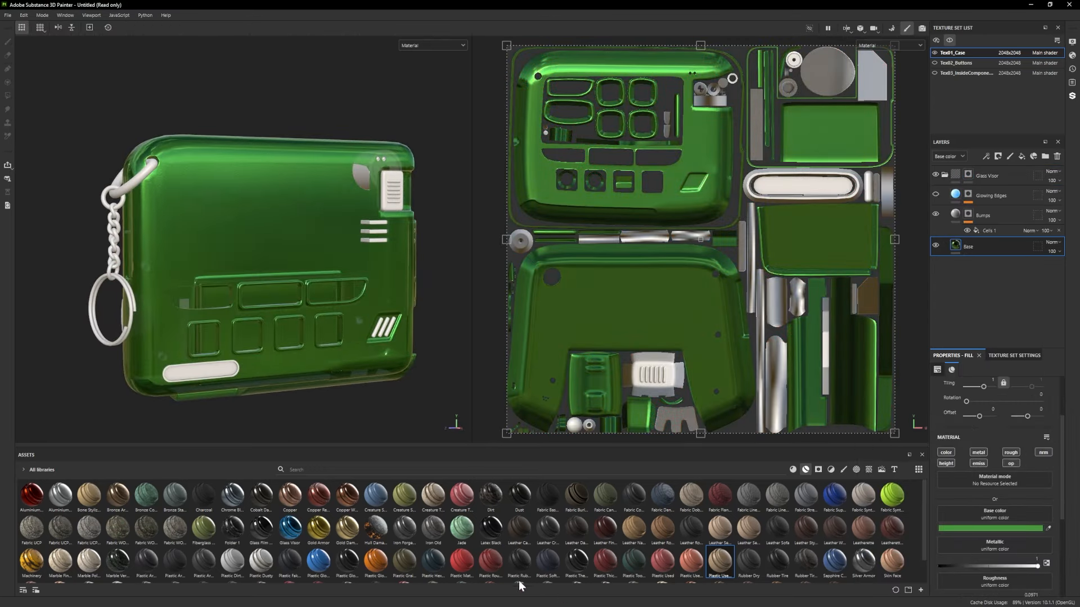
Try a plastic rubber smart material beneath the glass Base layer and undo it.
{"action": "left_click_drag", "start_coordinate": [519, 561], "coordinate": [979, 262]}
{"action": "scroll", "coordinate": [338, 237], "scroll_direction": "up", "scroll_amount": 3}
{"action": "left_click_drag", "start_coordinate": [337, 236], "coordinate": [320, 231], "text": "alt"}
{"action": "key", "text": "ctrl+z"}
Apply the Rubber Tire smart material with a black mask and reveal it on the straight and slanted vent bars.
{"action": "left_click_drag", "start_coordinate": [777, 561], "coordinate": [979, 262]}
{"action": "right_click", "coordinate": [984, 266]}
{"action": "left_click", "coordinate": [984, 20]}
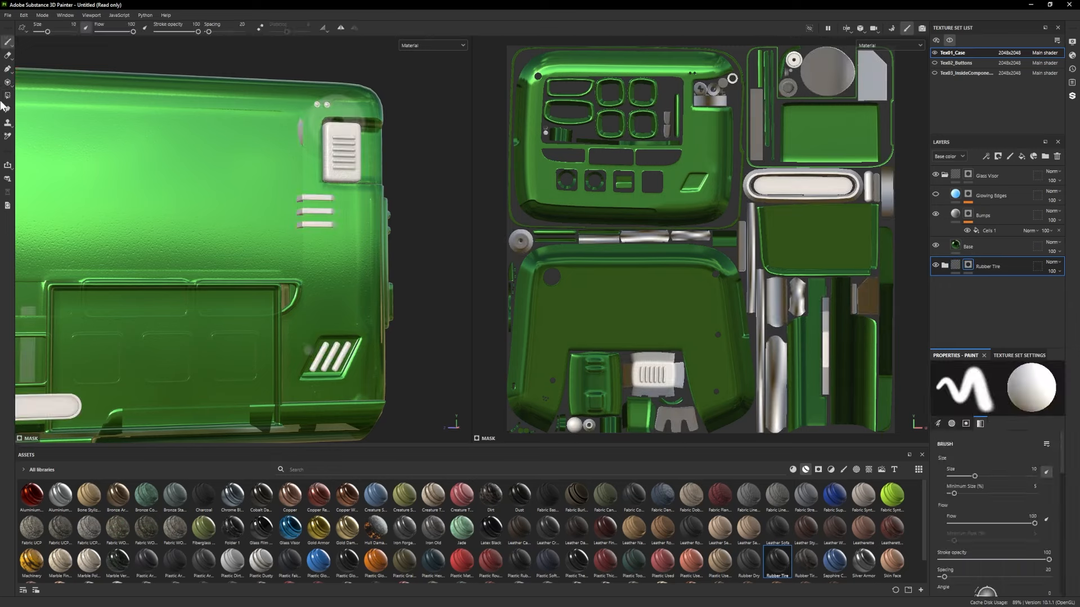
{"action": "key", "text": "4"}
{"action": "scroll", "coordinate": [366, 313], "scroll_direction": "down", "scroll_amount": 4}
{"action": "left_click_drag", "start_coordinate": [366, 313], "coordinate": [169, 323], "text": "alt"}
Apply Iron Forged Old with a black mask beneath Rubber Tire, and add Plastic Used Soft below it.
{"action": "left_click_drag", "start_coordinate": [403, 529], "coordinate": [989, 278]}
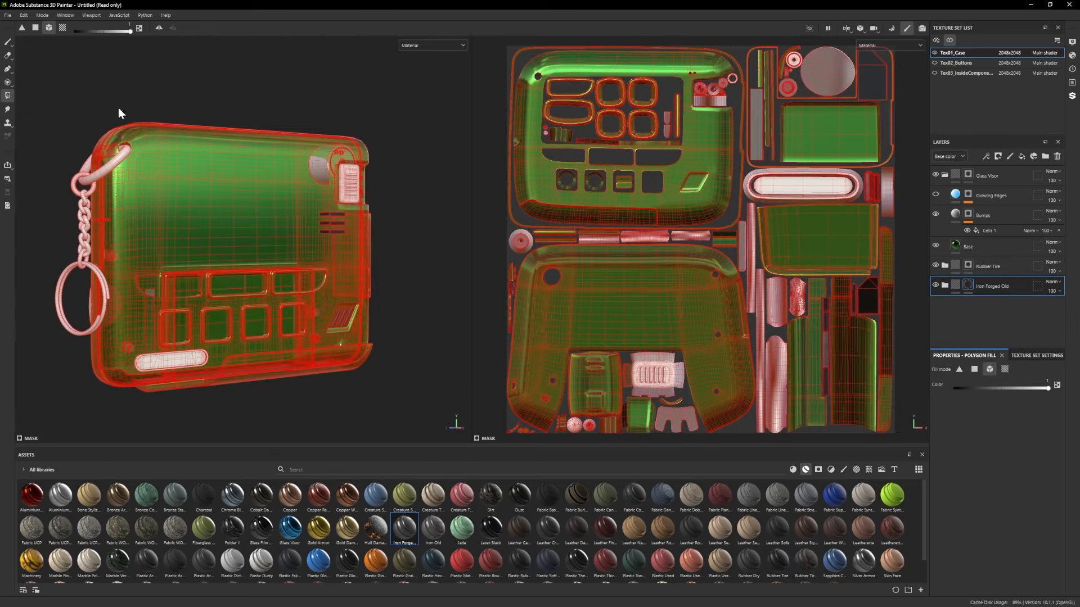
{"action": "left_click_drag", "start_coordinate": [720, 560], "coordinate": [968, 304]}
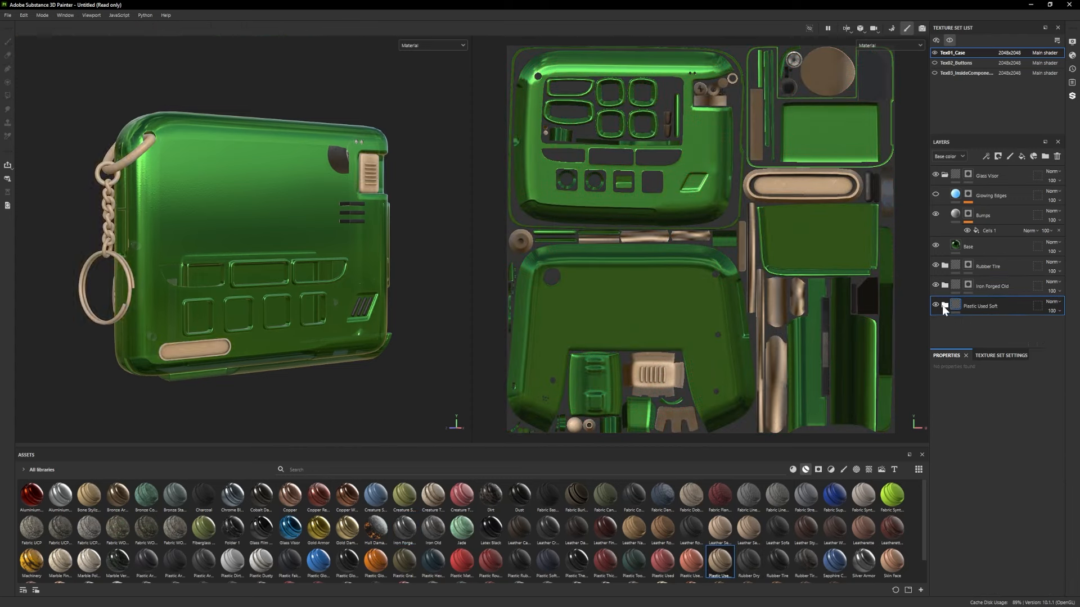
Darken the Plastic Used Soft Base color to 232323, and mask it and a second Plastic Used Soft to the rounded bar and ribbed switch.
{"action": "left_click", "coordinate": [944, 307]}
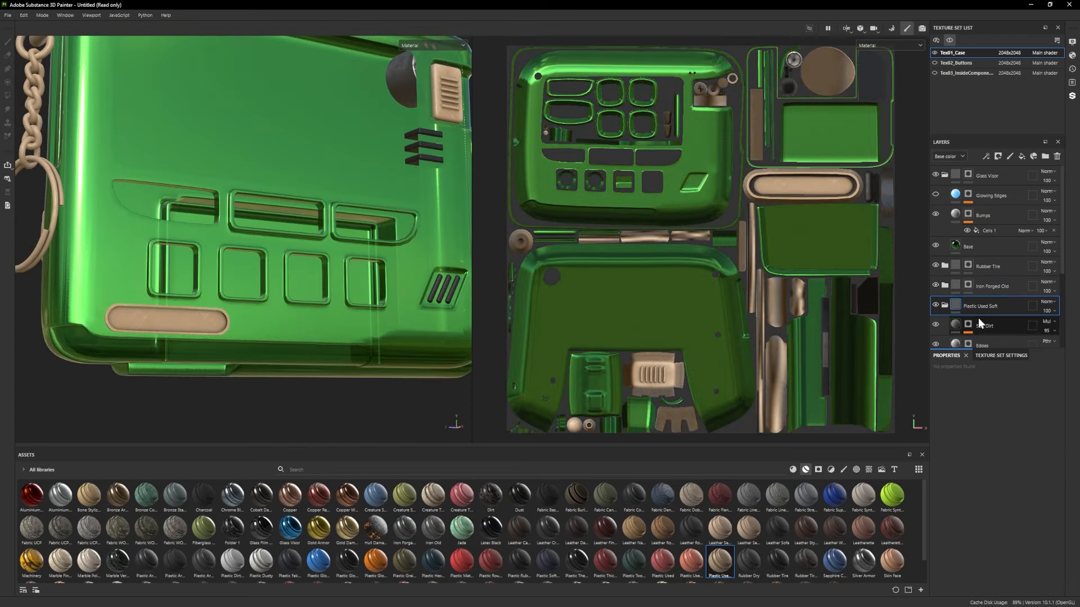
{"action": "scroll", "coordinate": [978, 321], "scroll_direction": "down", "scroll_amount": 4}
{"action": "left_click", "coordinate": [997, 331]}
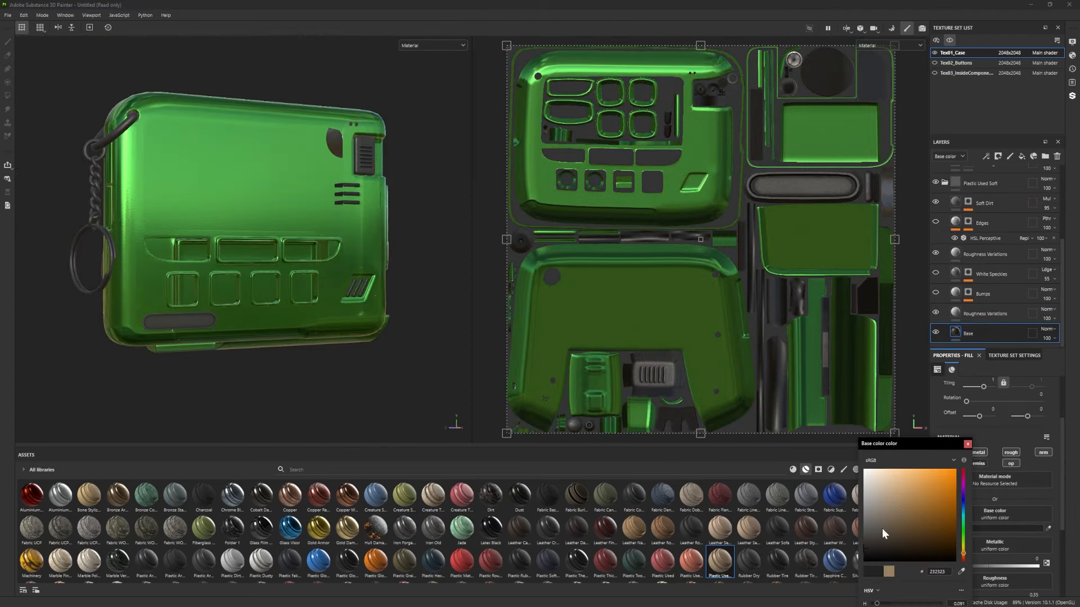
{"action": "scroll", "coordinate": [984, 582], "scroll_direction": "down", "scroll_amount": 1}
{"action": "left_click", "coordinate": [993, 184]}
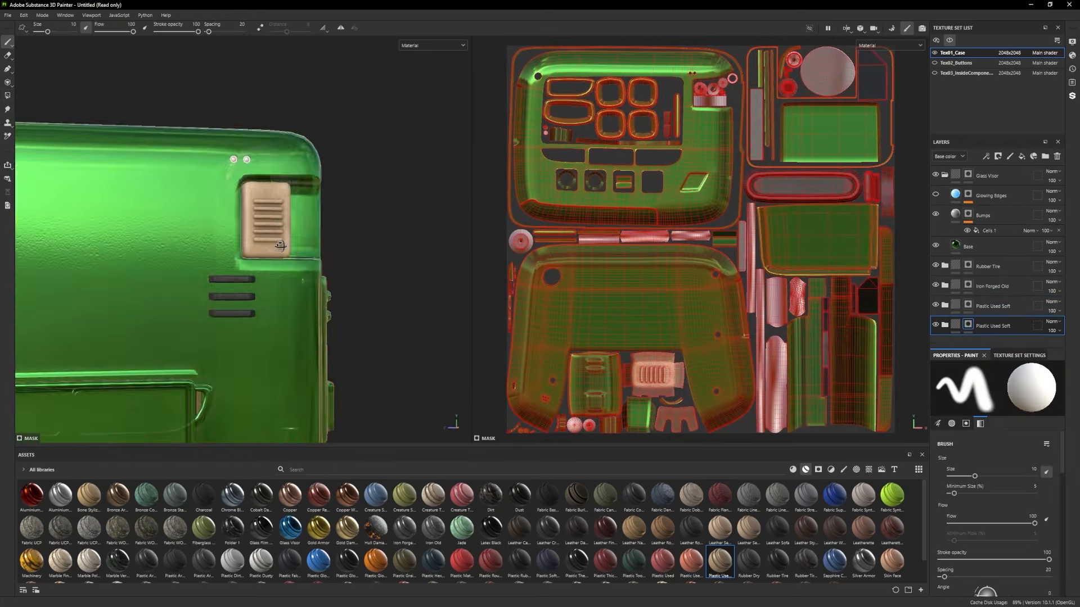
Remove the Glass Visor material from the small pins beside the ribbed switch.
{"action": "left_click_drag", "start_coordinate": [280, 245], "coordinate": [243, 269], "text": "alt"}
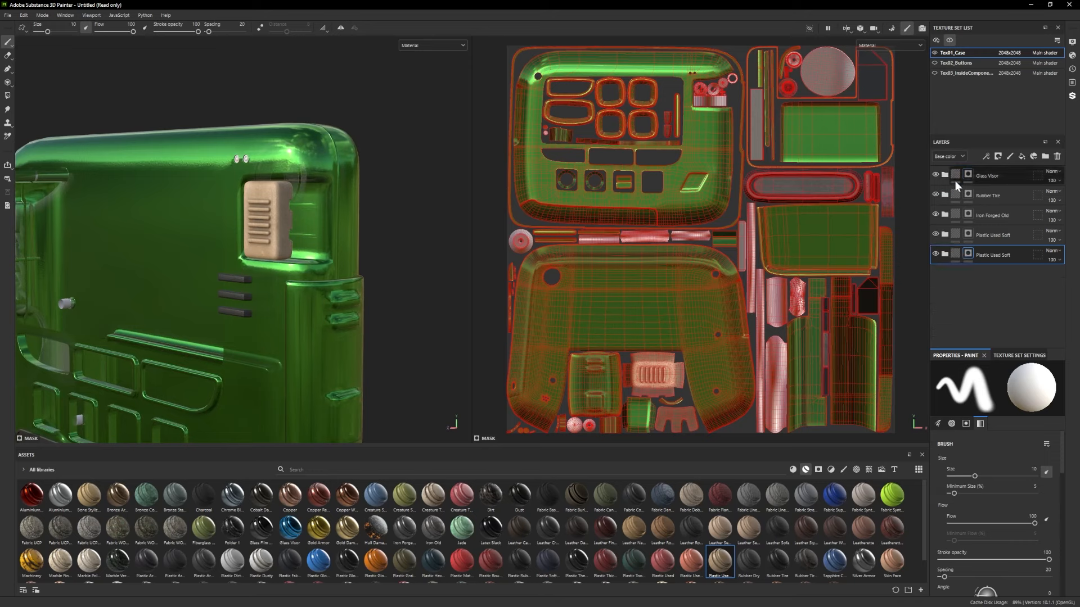
{"action": "left_click", "coordinate": [956, 179]}
{"action": "key", "text": "4"}
{"action": "key", "text": "1"}
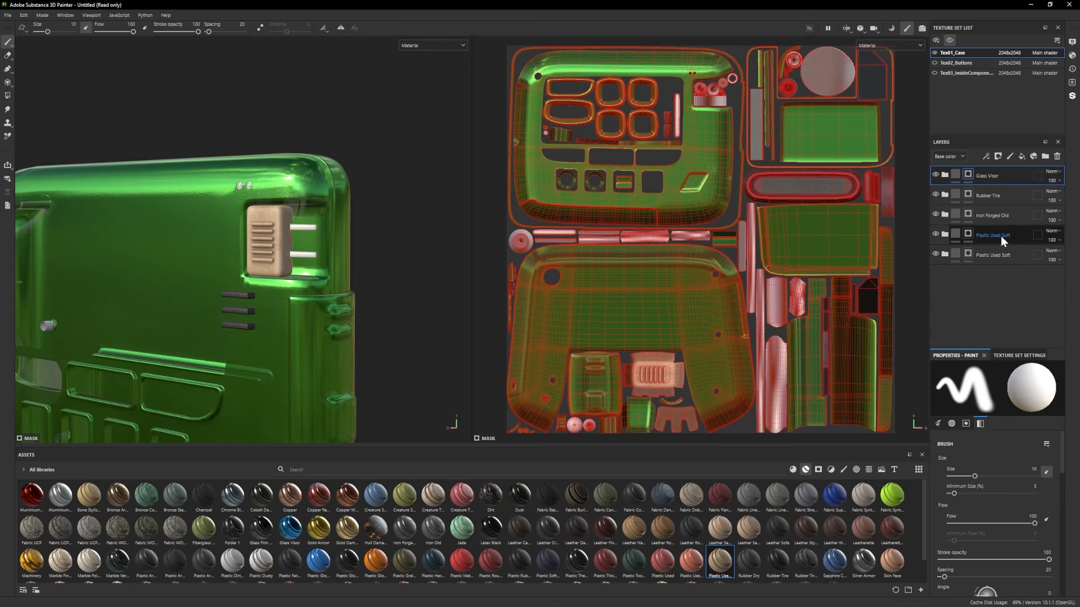
Change the Base color of the ribbed switch's Plastic Used Soft group to near black.
{"action": "left_click", "coordinate": [945, 254]}
{"action": "scroll", "coordinate": [970, 258], "scroll_direction": "down", "scroll_amount": 3}
{"action": "left_click", "coordinate": [956, 331]}
{"action": "left_click", "coordinate": [974, 502]}
{"action": "left_click", "coordinate": [868, 551]}
{"action": "left_click", "coordinate": [966, 444]}
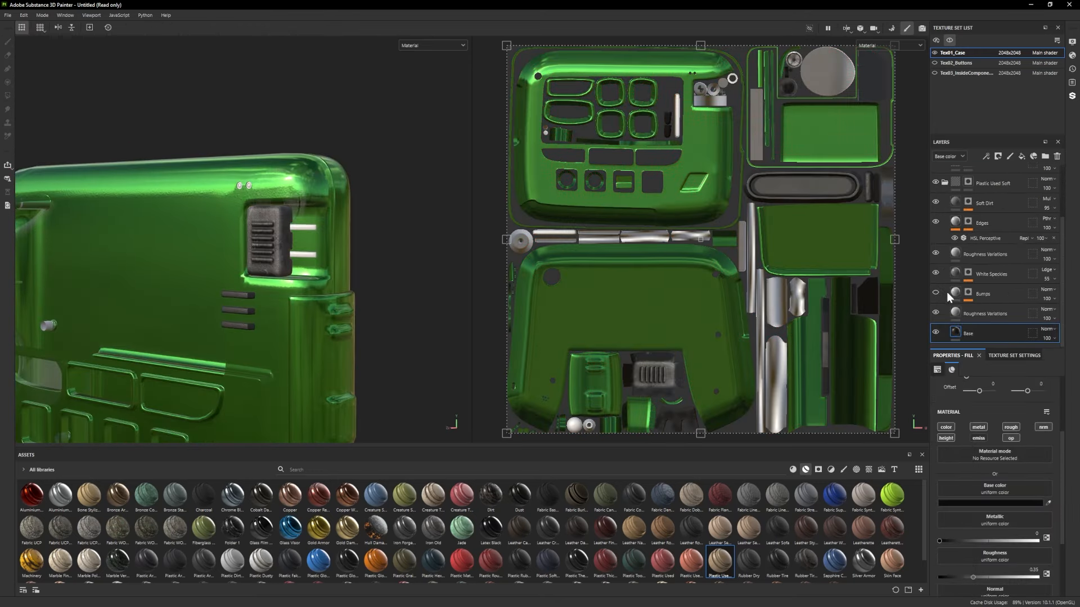
Hide the Edges, White Speckles, Bumps and lower Roughness Variations layers of the ribbed switch's material.
{"action": "left_click_drag", "start_coordinate": [315, 253], "coordinate": [376, 251], "text": "alt"}
{"action": "left_click", "coordinate": [935, 222]}
{"action": "right_click_drag", "start_coordinate": [417, 253], "coordinate": [347, 316], "text": "alt"}
{"action": "left_click", "coordinate": [935, 312]}
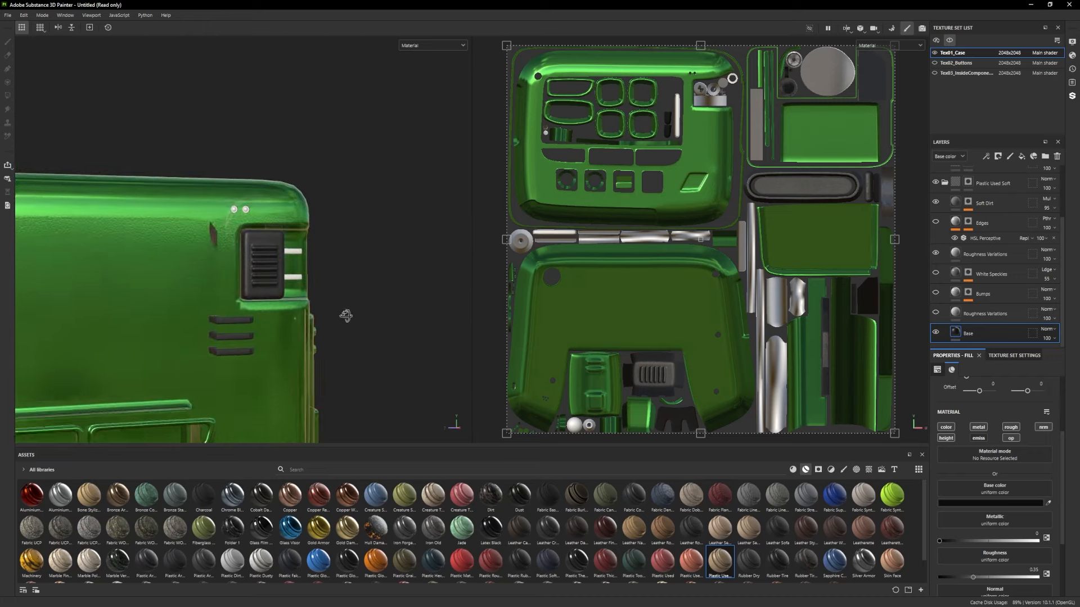
Reveal the Iron Forged Old material on the small pins beside the ribbed switch.
{"action": "right_click", "coordinate": [963, 181]}
{"action": "key", "text": "4"}
{"action": "left_click_drag", "start_coordinate": [311, 309], "coordinate": [290, 244]}
{"action": "key", "text": "1"}
{"action": "mouse_move", "coordinate": [290, 304]}
{"action": "right_mouse_down", "text": "alt"}
{"action": "mouse_move", "coordinate": [213, 315]}
{"action": "mouse_move", "coordinate": [298, 323]}
{"action": "right_mouse_up", "text": "alt"}
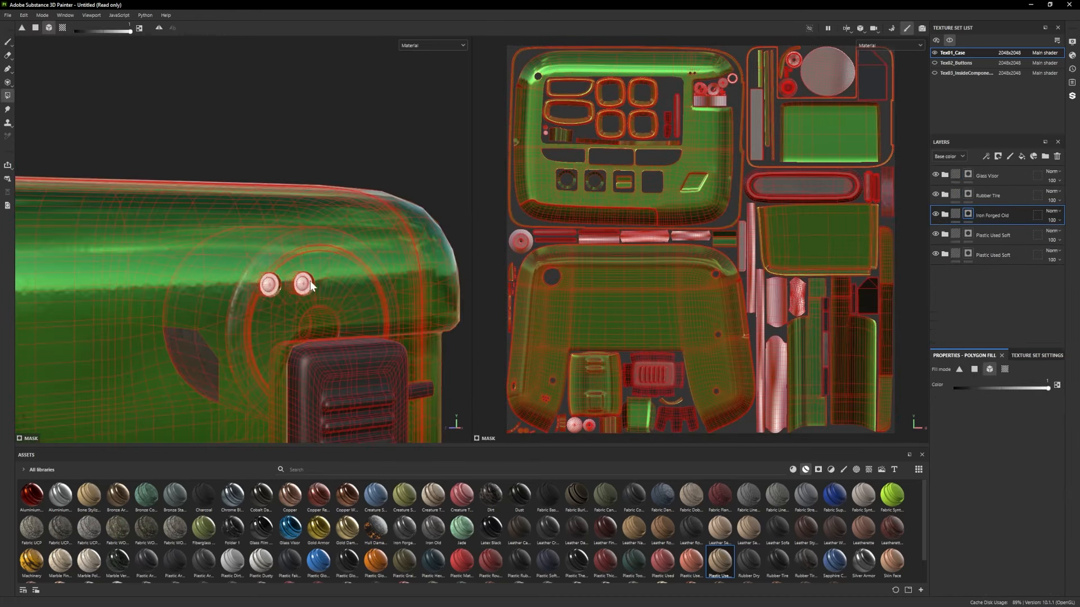
Add a fill layer named Green_Light with bright green base and emissive colors, masked to the two small indicator lights.
{"action": "left_click", "coordinate": [1022, 157]}
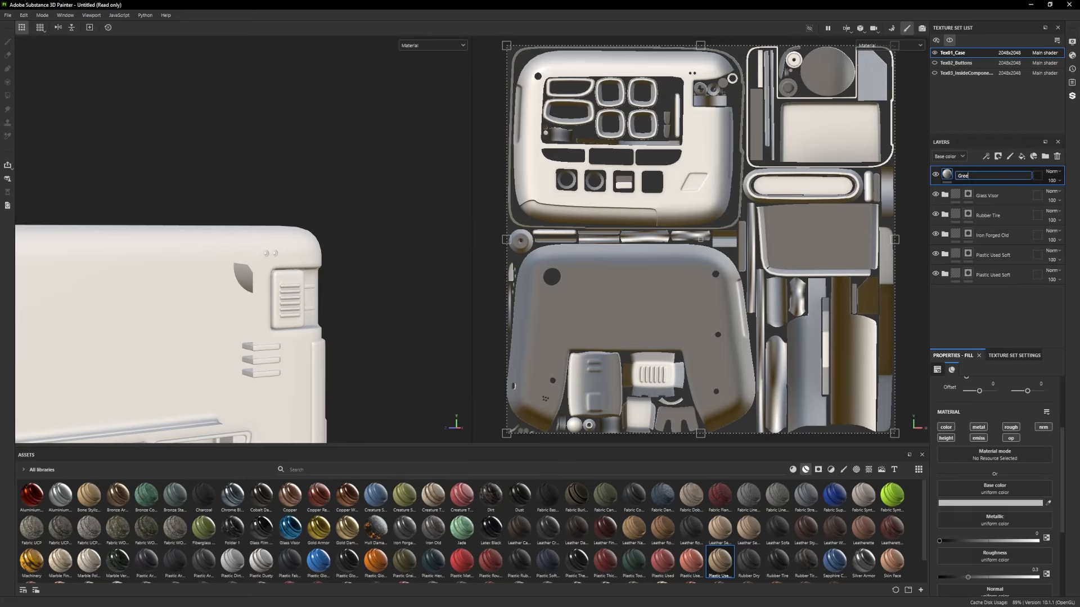
{"action": "left_click", "coordinate": [990, 502]}
{"action": "left_click", "coordinate": [966, 535]}
{"action": "scroll", "coordinate": [967, 537], "scroll_direction": "down", "scroll_amount": 3}
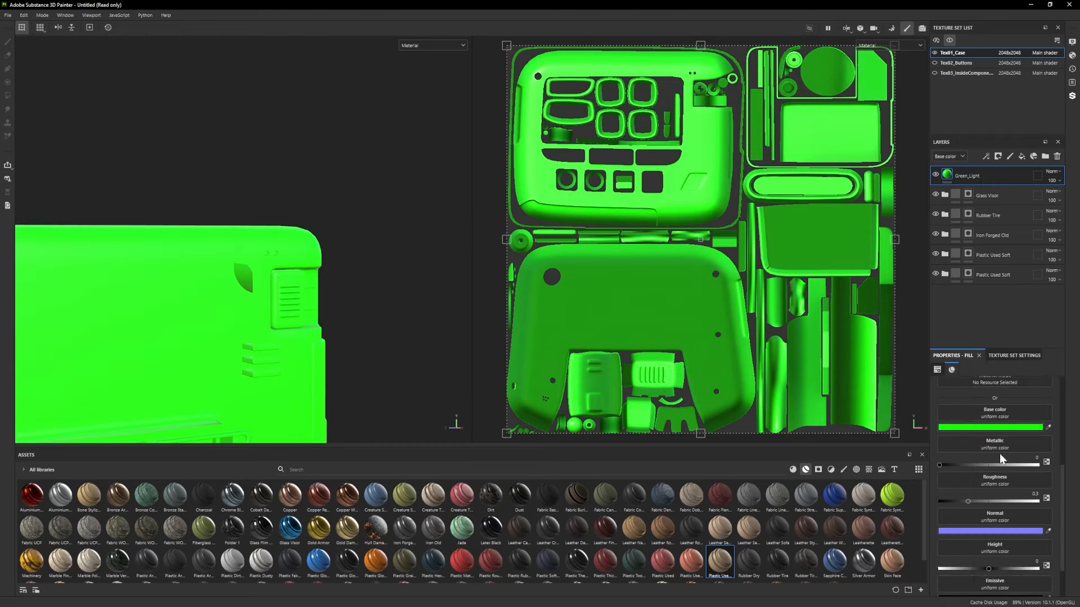
{"action": "left_click", "coordinate": [968, 546]}
{"action": "key", "text": "1"}
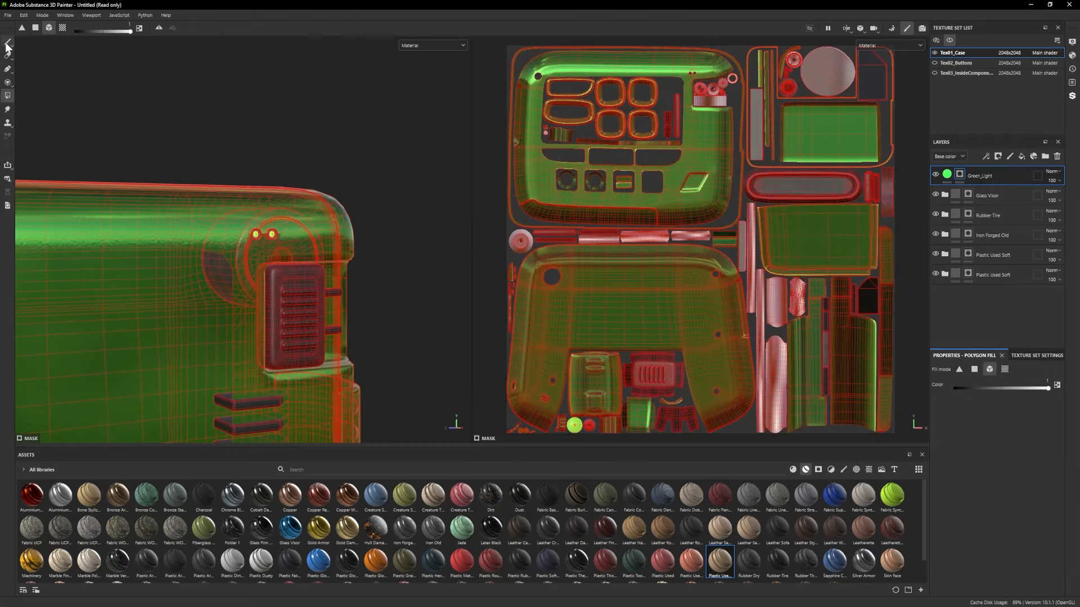
Apply the Silver Armor smart material at the bottom of the layer stack and select its Base layer.
{"action": "scroll", "coordinate": [230, 327], "scroll_direction": "down", "scroll_amount": 3}
{"action": "scroll", "coordinate": [212, 329], "scroll_direction": "up", "scroll_amount": 5}
{"action": "scroll", "coordinate": [798, 538], "scroll_direction": "down", "scroll_amount": 1}
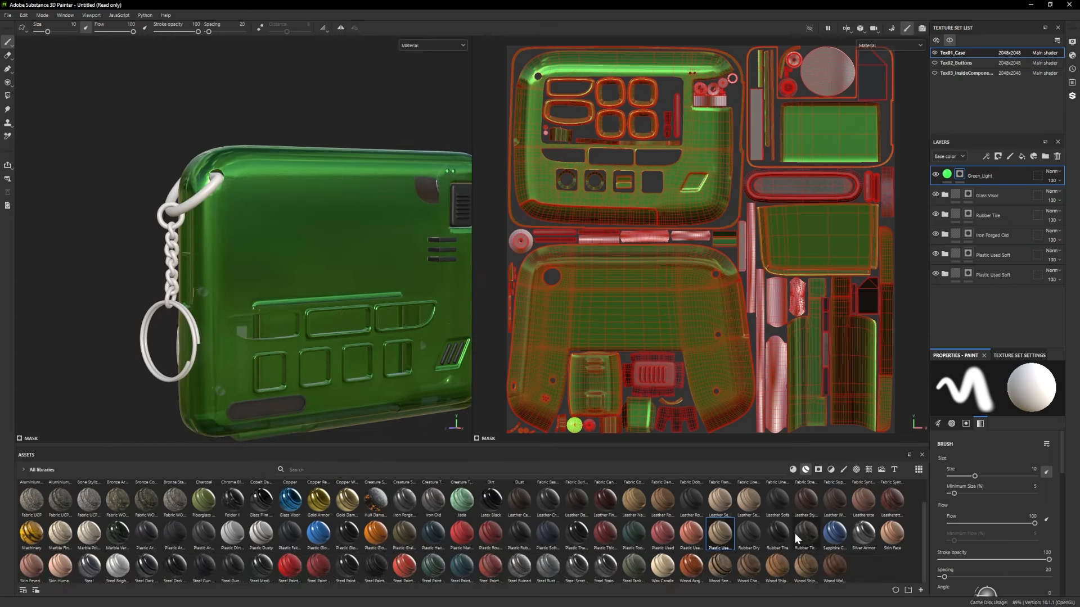
{"action": "scroll", "coordinate": [951, 303], "scroll_direction": "down", "scroll_amount": 3}
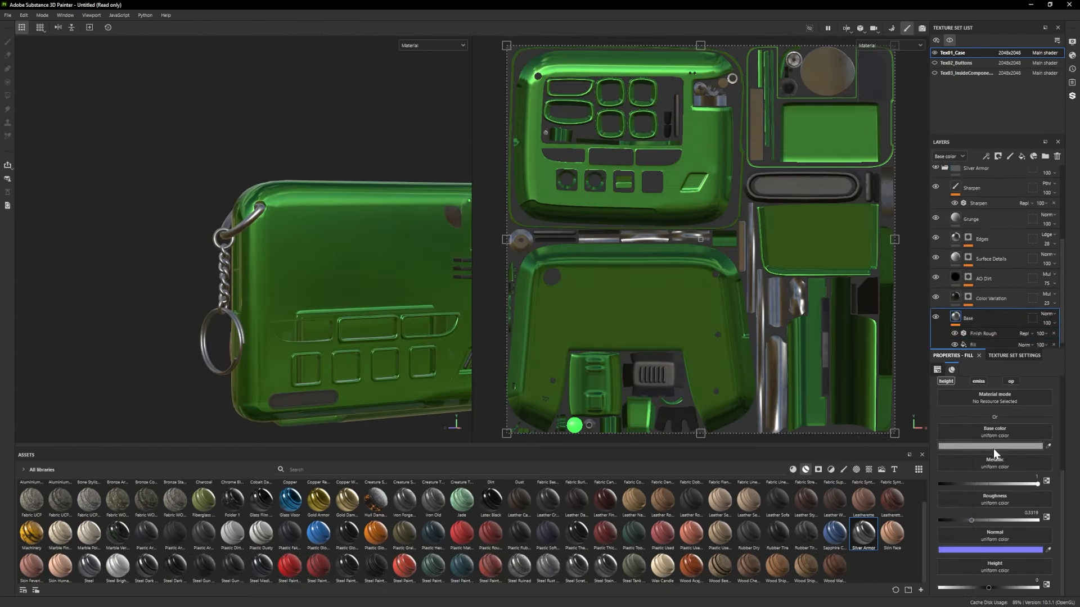
Lighten the Silver Armor Base color and set its roughness to 0.25.
{"action": "left_click", "coordinate": [994, 449]}
{"action": "left_click", "coordinate": [864, 495]}
{"action": "left_click", "coordinate": [968, 443]}
{"action": "scroll", "coordinate": [236, 312], "scroll_direction": "down", "scroll_amount": 3}
{"action": "scroll", "coordinate": [378, 338], "scroll_direction": "up", "scroll_amount": 3}
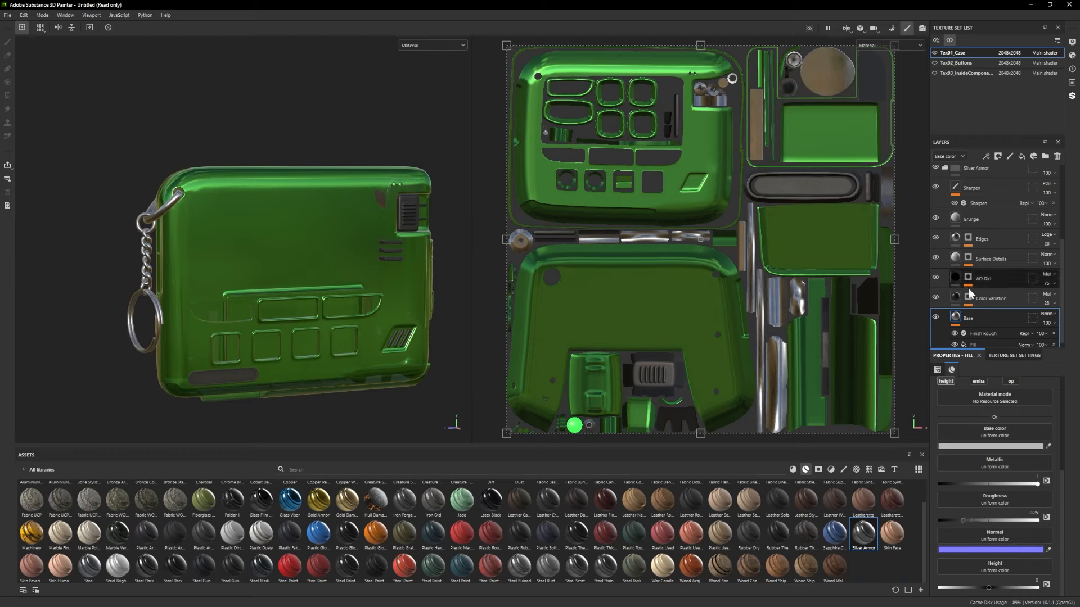
Add a black mask to the Silver Armor group and reveal it on the keychain loop, chain and ring.
{"action": "left_click", "coordinate": [944, 167]}
{"action": "right_click", "coordinate": [984, 295]}
{"action": "left_click", "coordinate": [968, 20]}
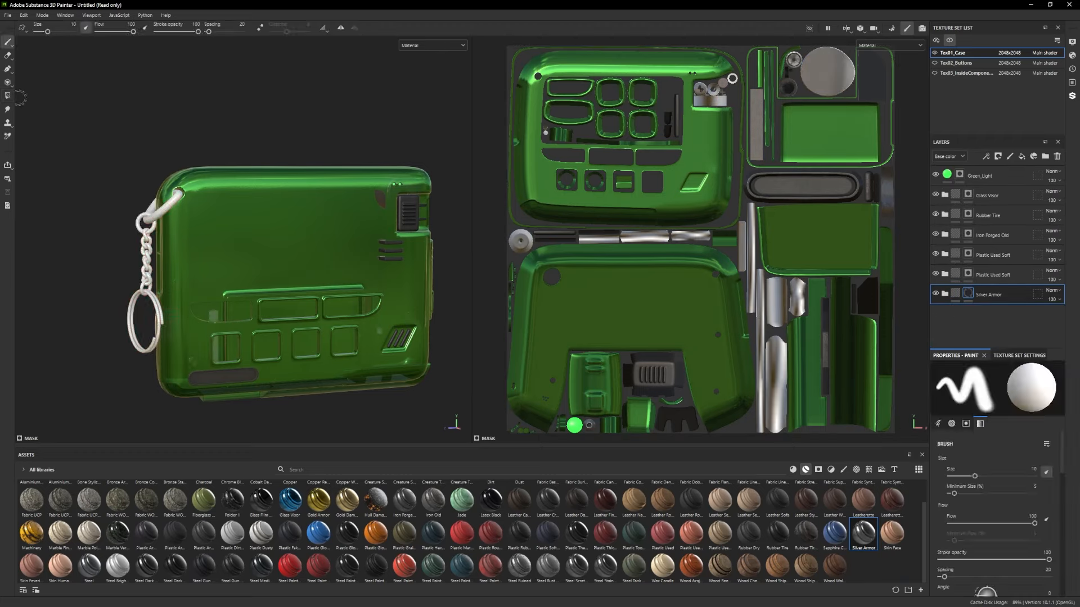
{"action": "left_click", "coordinate": [8, 95]}
{"action": "key", "text": "1"}
Reveal the Rubber Tire material on the round part in the back cover's upper corner.
{"action": "left_click_drag", "start_coordinate": [247, 333], "coordinate": [141, 337], "text": "alt"}
{"action": "scroll", "coordinate": [141, 338], "scroll_direction": "up", "scroll_amount": 3}
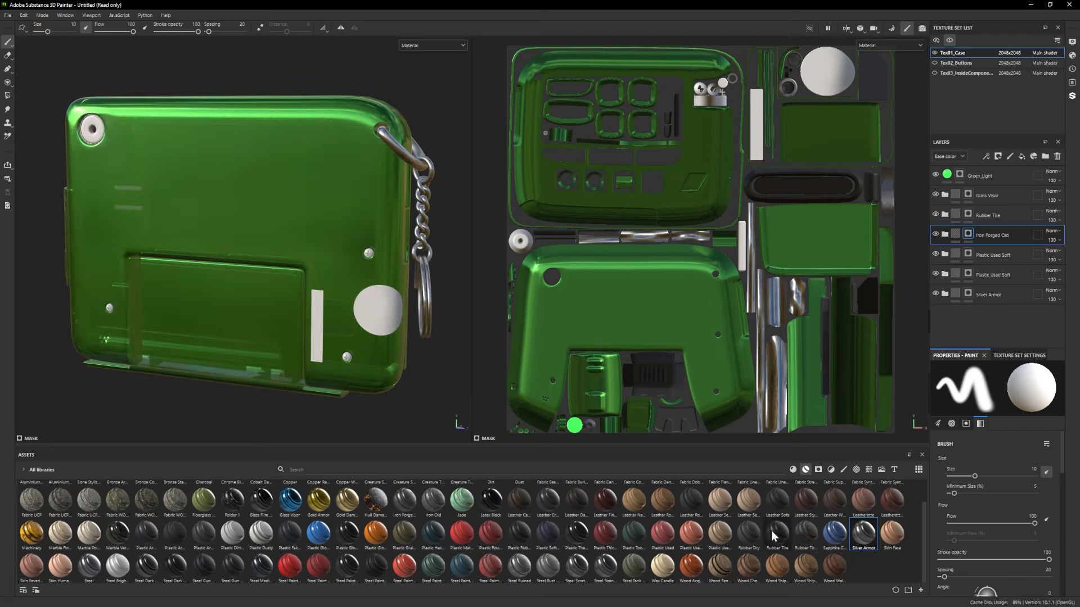
{"action": "left_click_drag", "start_coordinate": [928, 224], "coordinate": [956, 217]}
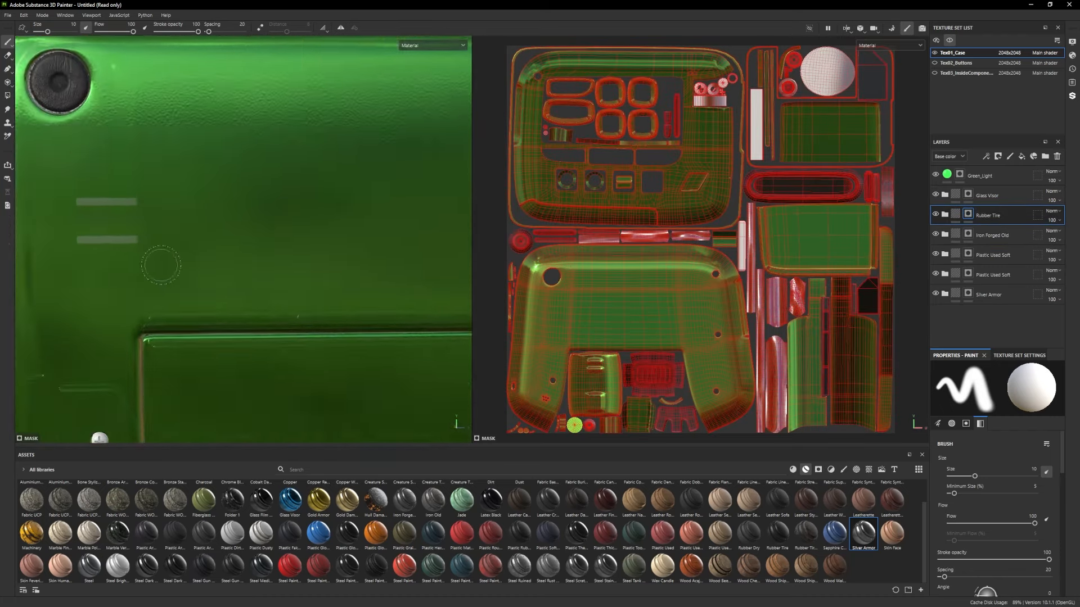
Adjust the height levels on the Wear layer of the Rubber Tire material.
{"action": "left_click", "coordinate": [985, 250]}
{"action": "left_click_drag", "start_coordinate": [1019, 442], "coordinate": [1031, 442]}
{"action": "scroll", "coordinate": [270, 261], "scroll_direction": "down", "scroll_amount": 3}
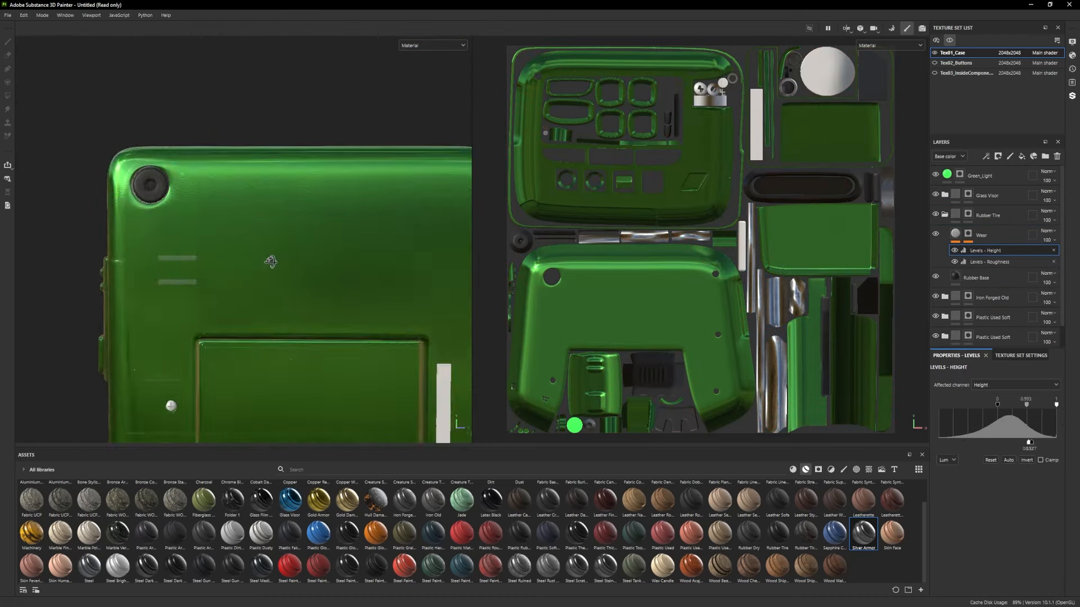
Reveal the Silver Armor material on the small round screws of the back cover.
{"action": "middle_click_drag", "start_coordinate": [270, 260], "coordinate": [185, 175], "text": "alt"}
{"action": "left_click", "coordinate": [8, 82]}
{"action": "scroll", "coordinate": [201, 227], "scroll_direction": "up", "scroll_amount": 3}
{"action": "left_click", "coordinate": [8, 42]}
{"action": "scroll", "coordinate": [202, 225], "scroll_direction": "down", "scroll_amount": 1}
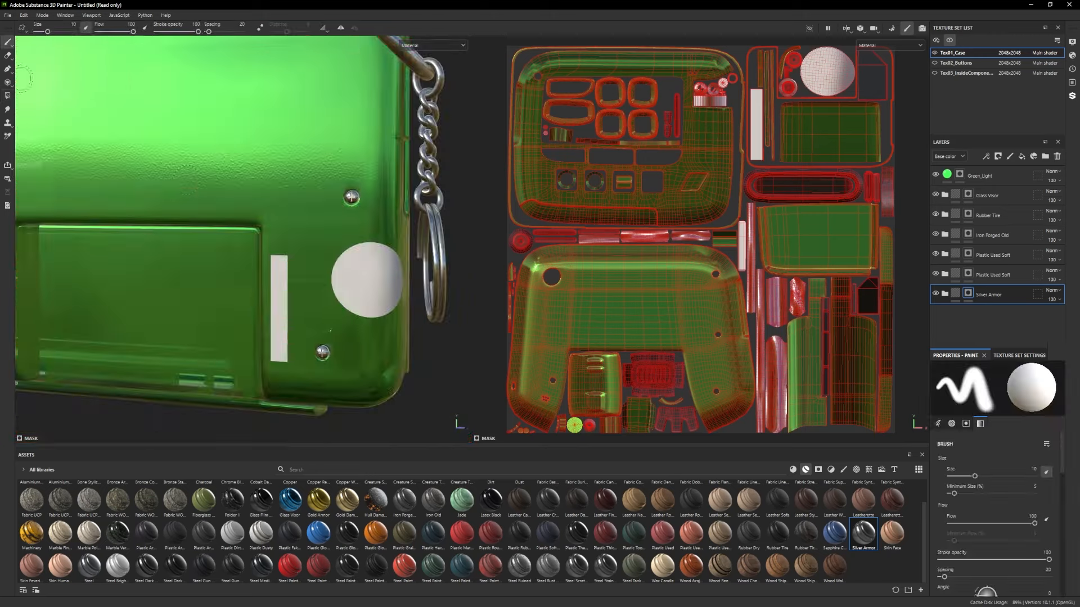
{"action": "left_click", "coordinate": [7, 82]}
{"action": "scroll", "coordinate": [376, 188], "scroll_direction": "up", "scroll_amount": 2}
{"action": "left_click", "coordinate": [8, 42]}
{"action": "left_click_drag", "start_coordinate": [264, 281], "coordinate": [467, 277], "text": "alt"}
{"action": "scroll", "coordinate": [270, 265], "scroll_direction": "down", "scroll_amount": 2}
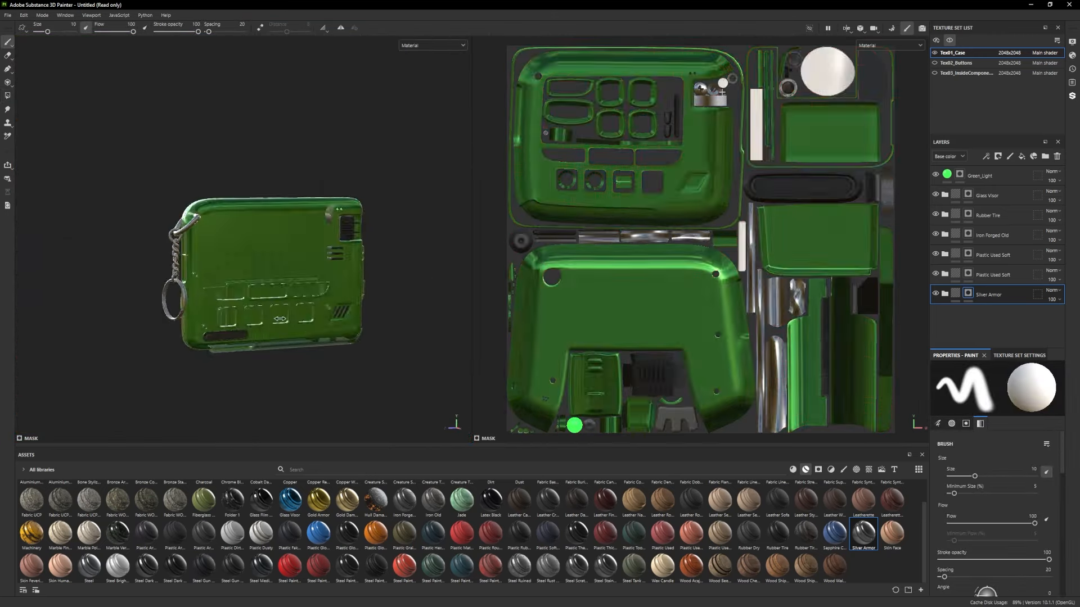
Add a fill layer with the Surface Worn smart mask in the Glass Visor group, limited to roughness at 0.1042.
{"action": "right_click_drag", "start_coordinate": [270, 282], "coordinate": [353, 325], "text": "shift"}
{"action": "scroll", "coordinate": [353, 325], "scroll_direction": "up", "scroll_amount": 2}
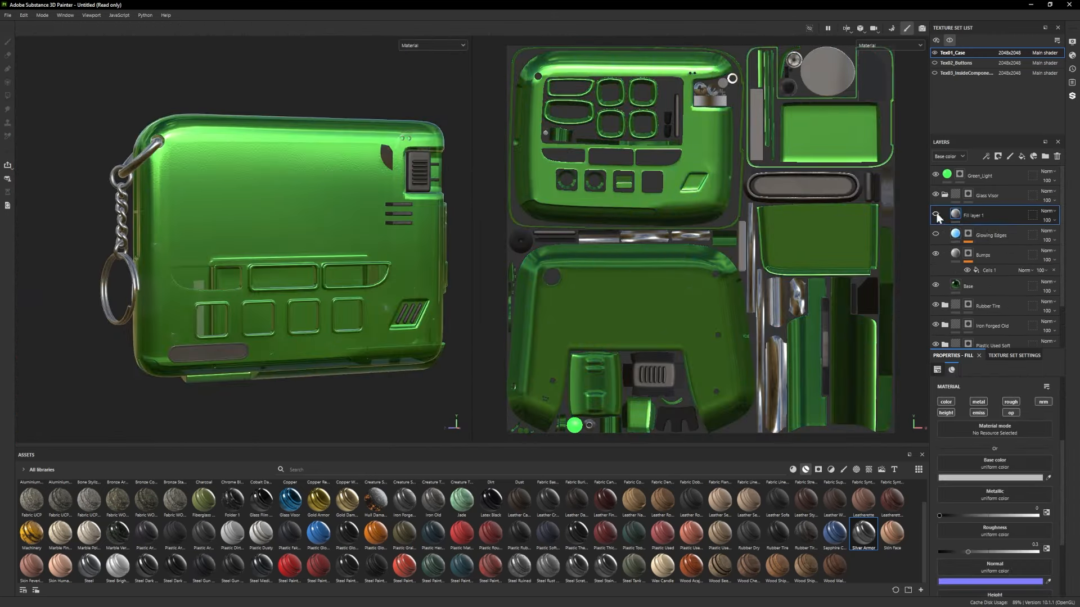
{"action": "left_click", "coordinate": [818, 469]}
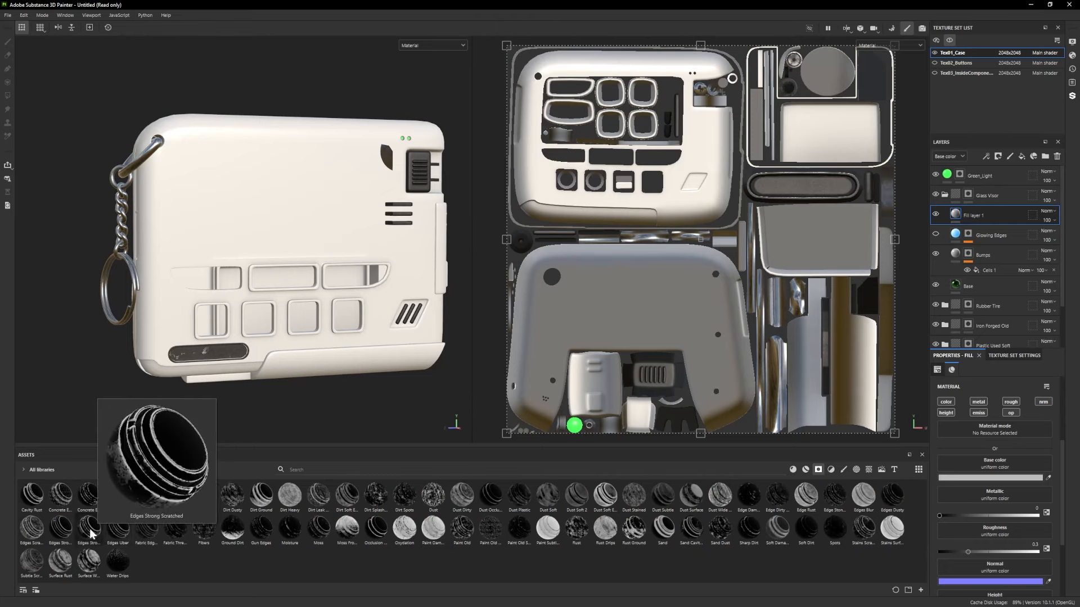
{"action": "left_click_drag", "start_coordinate": [89, 561], "coordinate": [963, 215]}
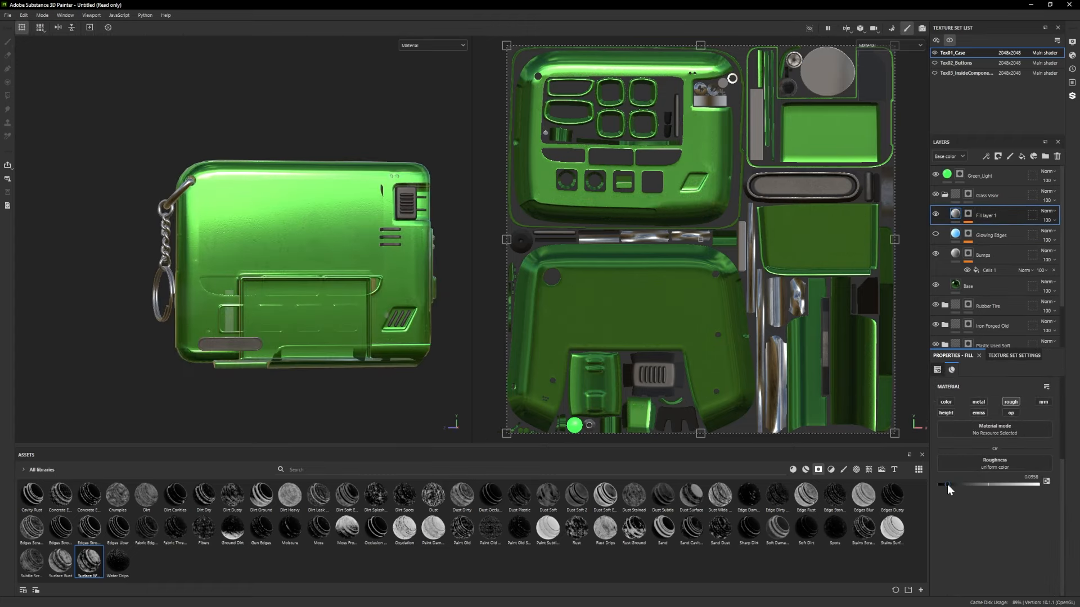
{"action": "left_click_drag", "start_coordinate": [467, 364], "coordinate": [459, 364]}
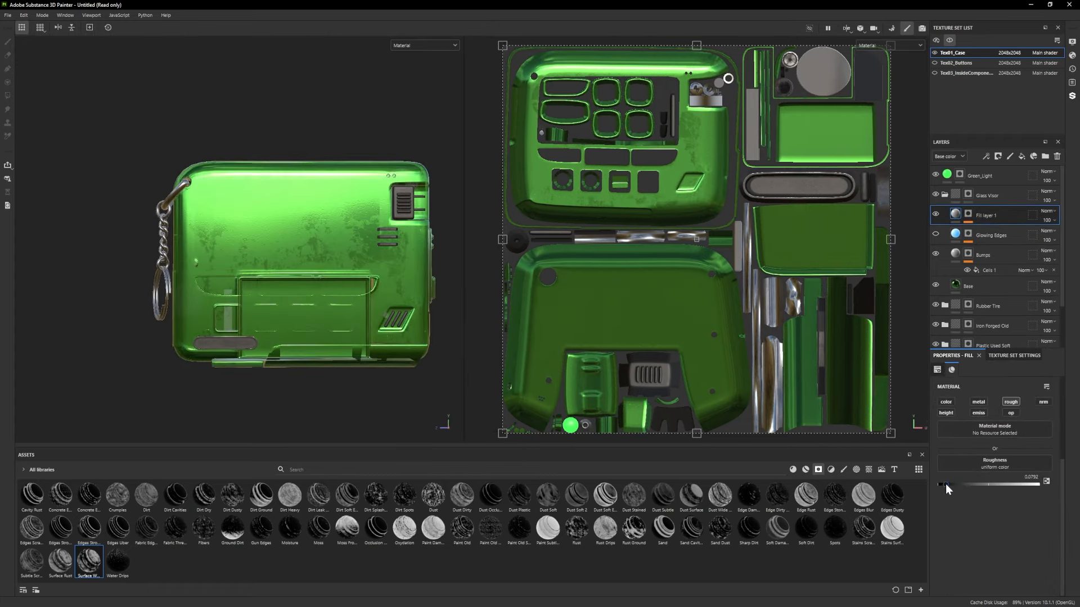
{"action": "left_click_drag", "start_coordinate": [950, 489], "coordinate": [948, 489]}
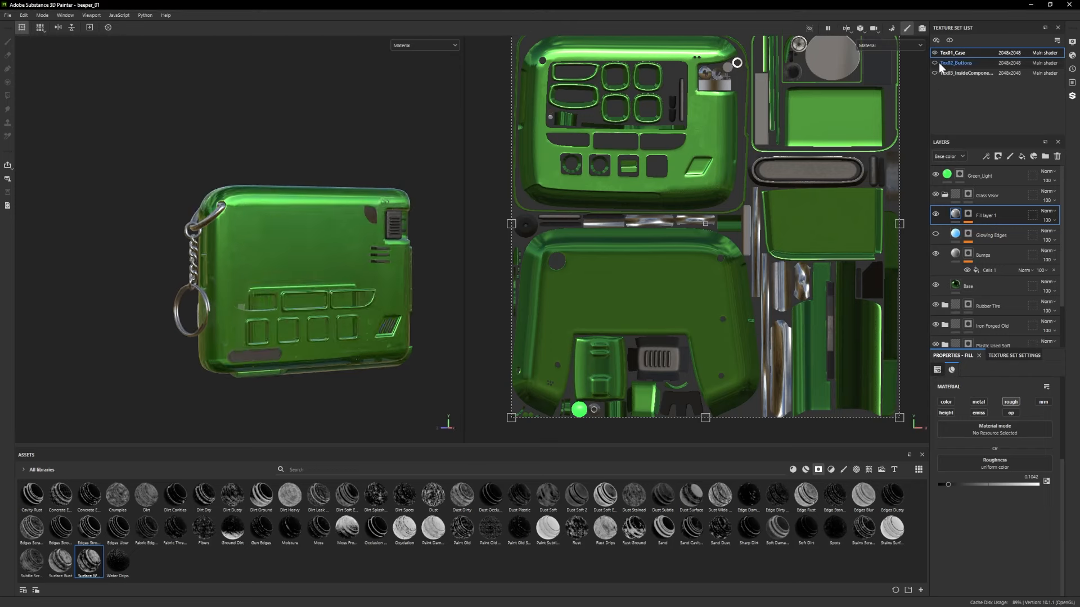
Show the Tex02_Buttons texture set, copy the Glass Visor group into it, and mask it to the screen frame.
{"action": "left_click", "coordinate": [936, 65]}
{"action": "left_click", "coordinate": [943, 193]}
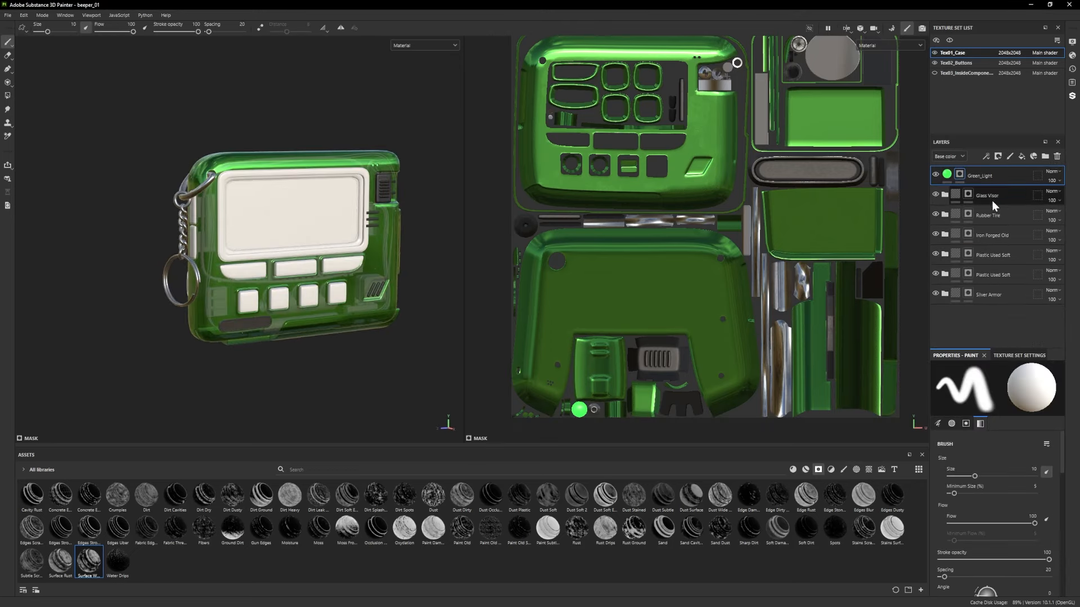
{"action": "left_click", "coordinate": [956, 63]}
{"action": "left_click", "coordinate": [7, 96]}
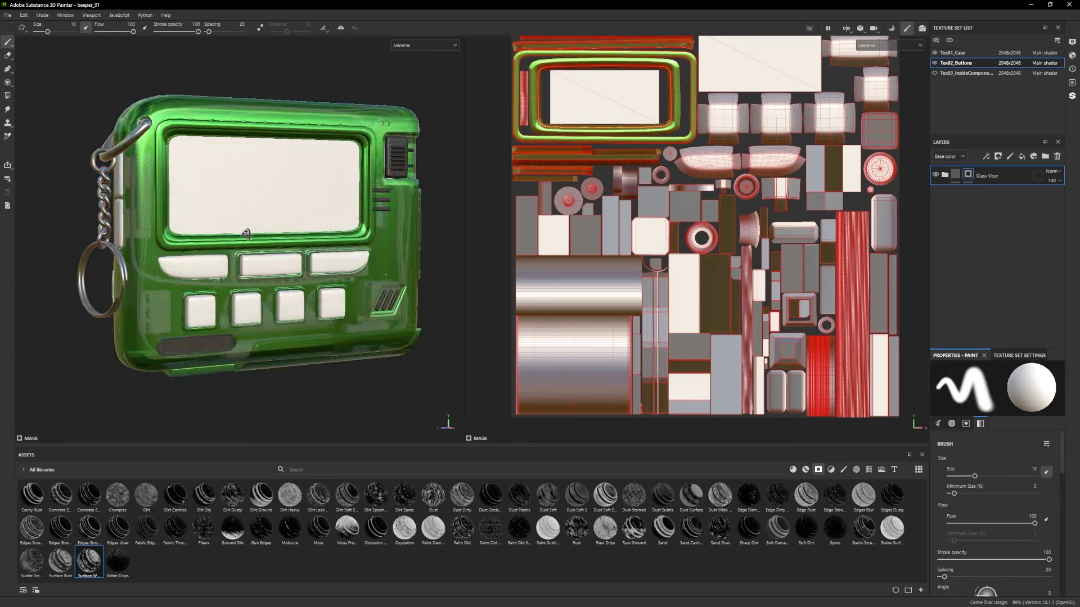
Apply the Rubber Tire smart material in Tex02_Buttons and reveal it only on the case's buttons.
{"action": "mouse_move", "coordinate": [777, 560]}
{"action": "left_mouse_down"}
{"action": "mouse_move", "coordinate": [960, 279]}
{"action": "mouse_move", "coordinate": [956, 225]}
{"action": "left_mouse_up"}
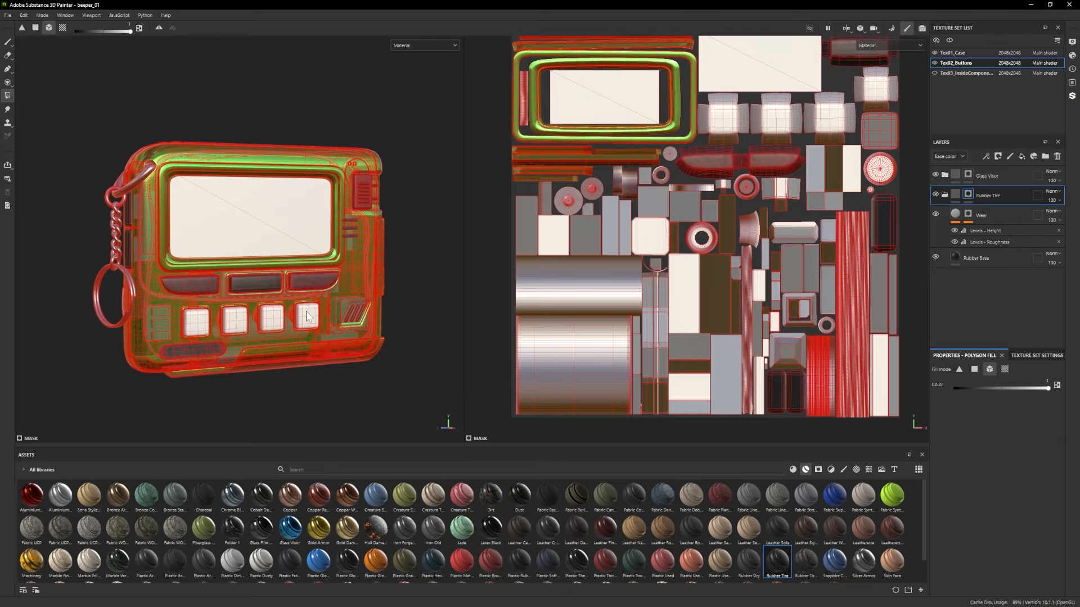
{"action": "left_click", "coordinate": [306, 316]}
{"action": "key", "text": "1"}
{"action": "mouse_move", "coordinate": [307, 316]}
{"action": "left_mouse_down", "text": "alt"}
{"action": "mouse_move", "coordinate": [264, 315]}
{"action": "mouse_move", "coordinate": [304, 304]}
{"action": "left_mouse_up", "text": "alt"}
{"action": "scroll", "coordinate": [303, 281], "scroll_direction": "up", "scroll_amount": 2}
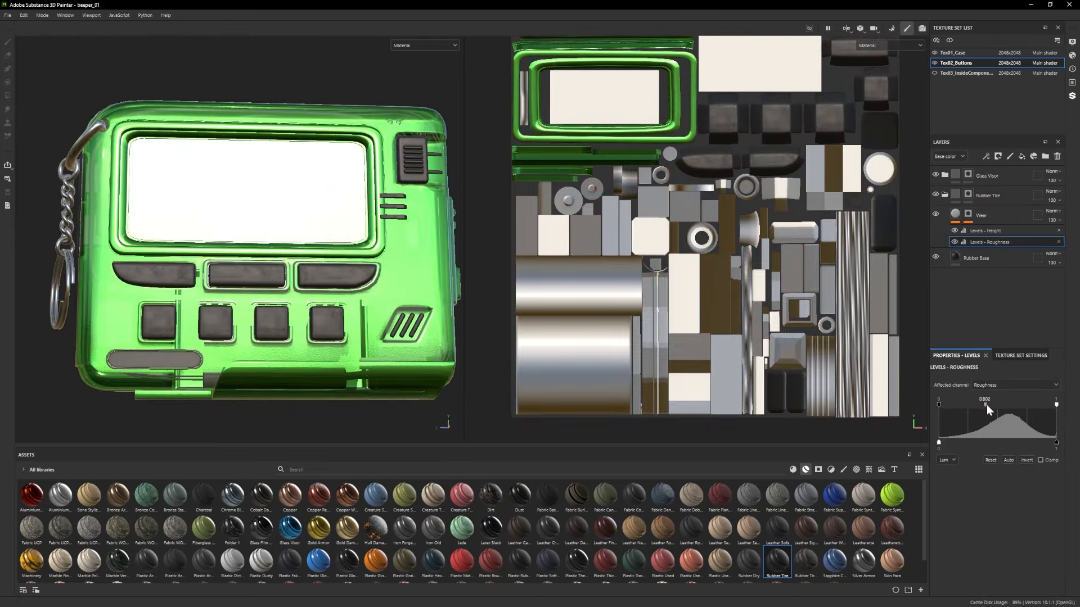
Adjust the Rubber Tire's Wear roughness levels and set its Rubber Base to color 0A0A0A with about 0.34 roughness.
{"action": "left_click_drag", "start_coordinate": [986, 405], "coordinate": [993, 405]}
{"action": "left_click_drag", "start_coordinate": [304, 324], "coordinate": [352, 329], "text": "alt"}
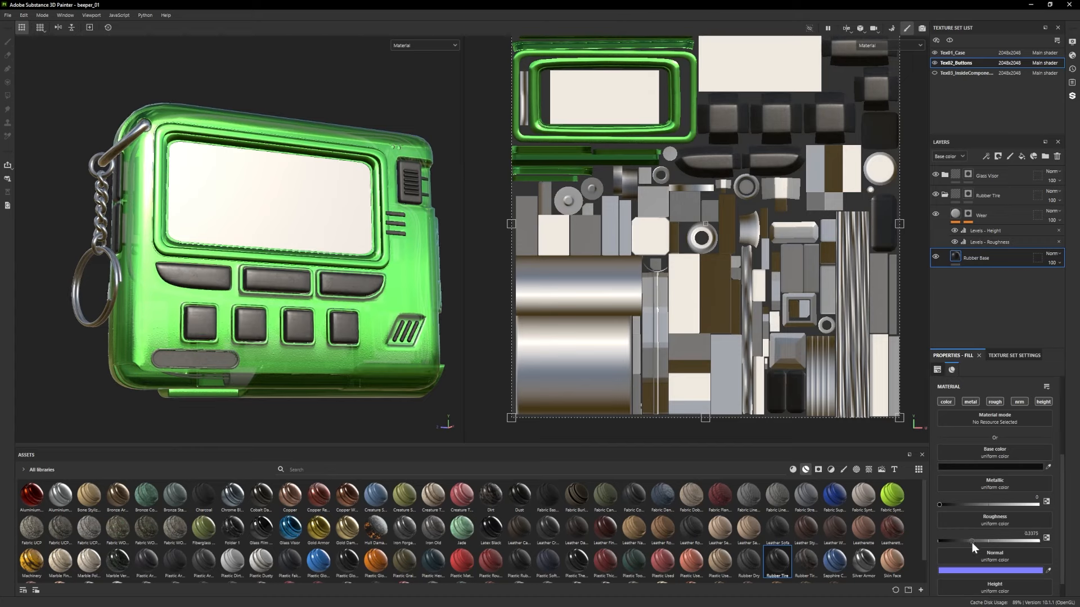
{"action": "left_click_drag", "start_coordinate": [1034, 442], "coordinate": [1035, 442]}
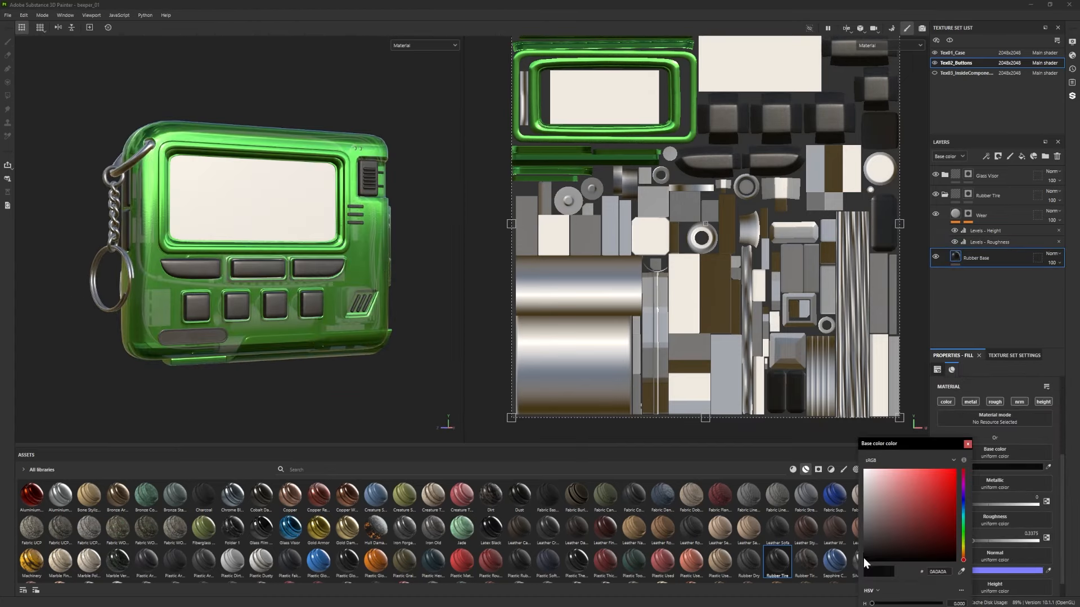
{"action": "left_click_drag", "start_coordinate": [293, 315], "coordinate": [528, 312], "text": "alt"}
Apply the Glass Film Dirty Mirror smart material below Rubber Tire and mask it to the screen.
{"action": "left_click", "coordinate": [935, 53]}
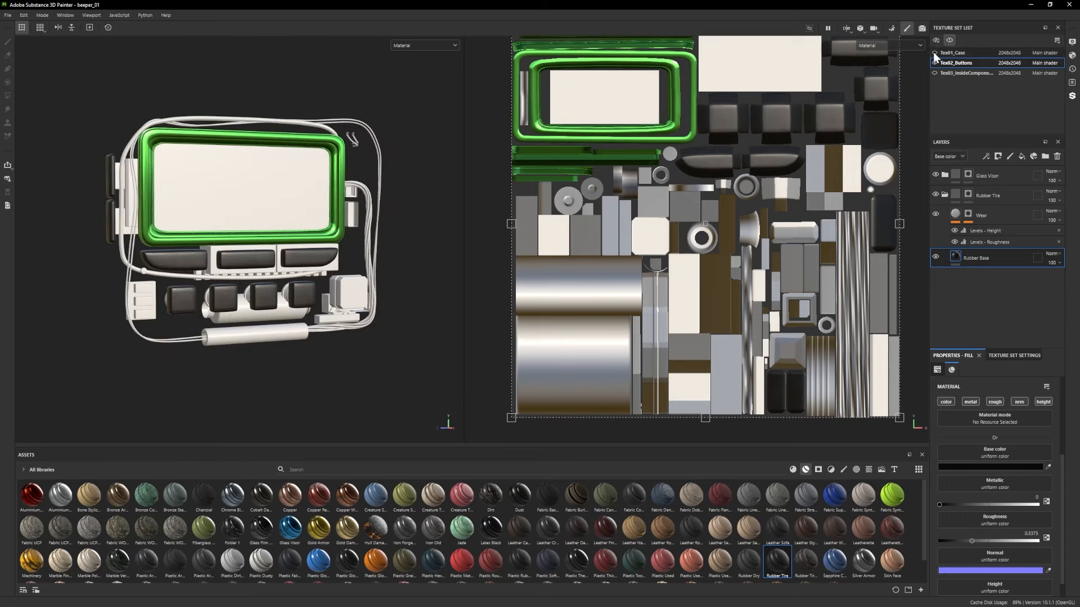
{"action": "left_click", "coordinate": [935, 52]}
{"action": "left_click_drag", "start_coordinate": [270, 534], "coordinate": [936, 188]}
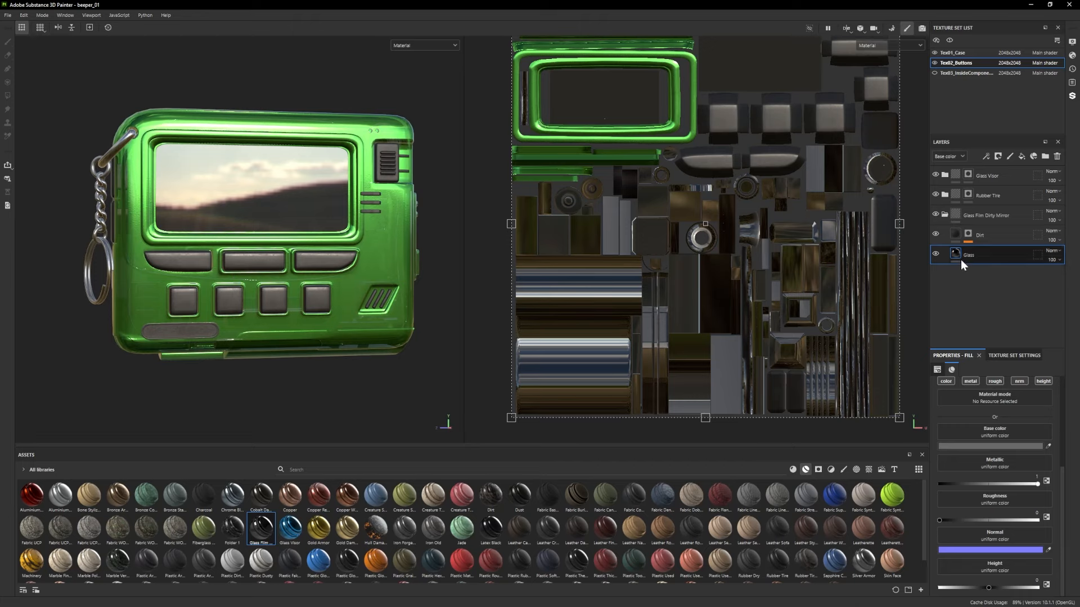
{"action": "mouse_move", "coordinate": [422, 343]}
{"action": "left_mouse_down", "text": "alt"}
{"action": "mouse_move", "coordinate": [270, 342]}
{"action": "mouse_move", "coordinate": [417, 346]}
{"action": "left_mouse_up", "text": "alt"}
{"action": "right_click", "coordinate": [987, 215]}
{"action": "left_click", "coordinate": [1006, 227]}
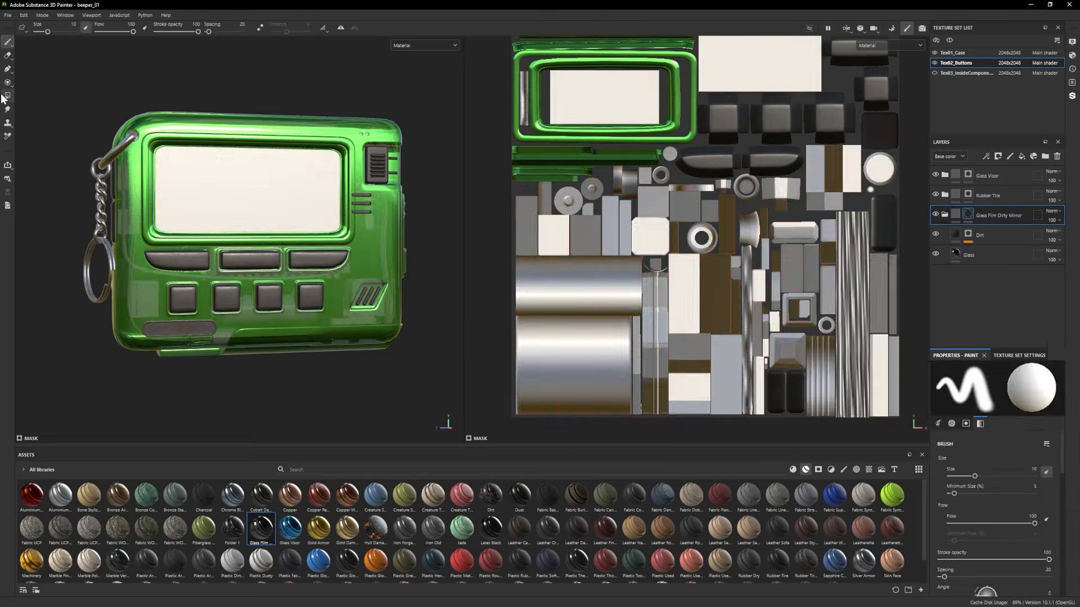
{"action": "left_click", "coordinate": [7, 96]}
{"action": "scroll", "coordinate": [309, 237], "scroll_direction": "down", "scroll_amount": 3}
{"action": "left_click_drag", "start_coordinate": [242, 238], "coordinate": [310, 238], "text": "alt"}
Set the roughness of the screen material's Glass layer to about 0.08.
{"action": "left_click", "coordinate": [987, 258]}
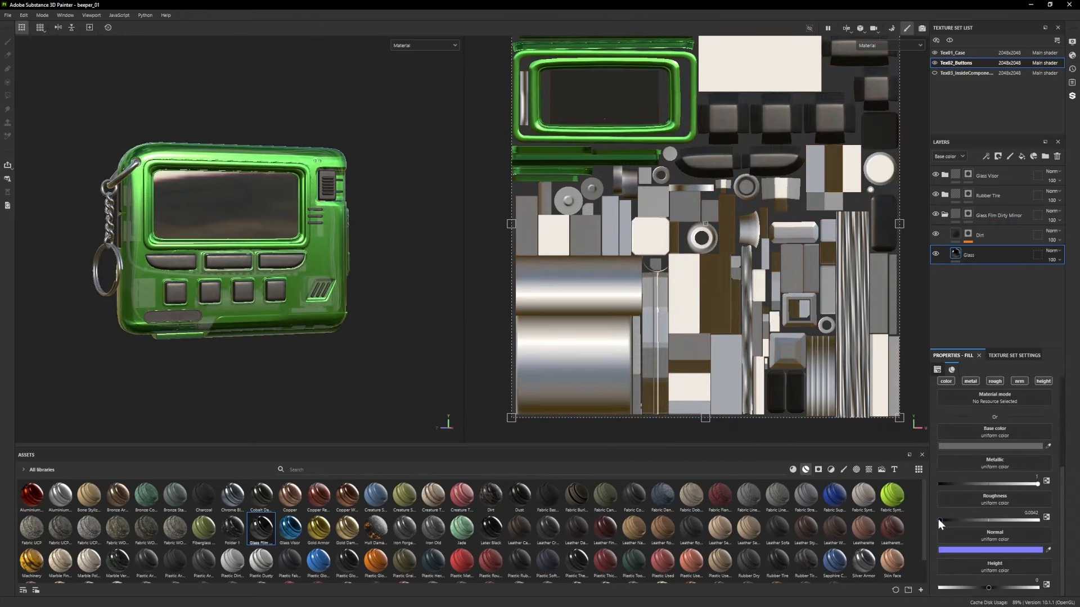
{"action": "key", "text": "ctrl+z"}
{"action": "left_click_drag", "start_coordinate": [276, 369], "coordinate": [299, 373], "text": "alt"}
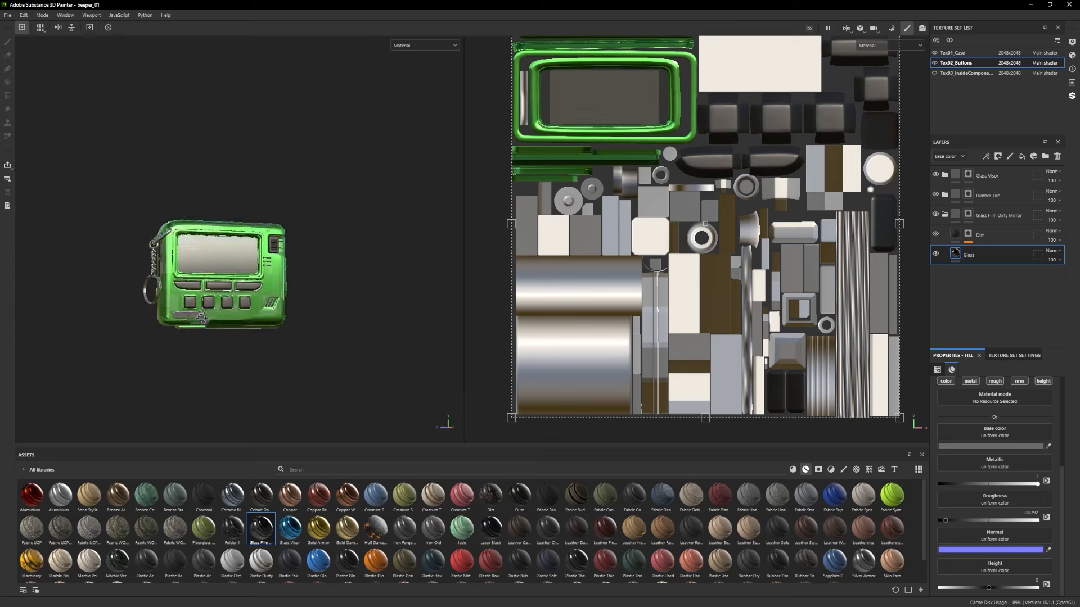
Add a fill layer above Dirt in the Glass Film Dirty Mirror group and apply the Subtle Scratches smart mask.
{"action": "left_click", "coordinate": [1021, 157]}
{"action": "left_click", "coordinate": [818, 469]}
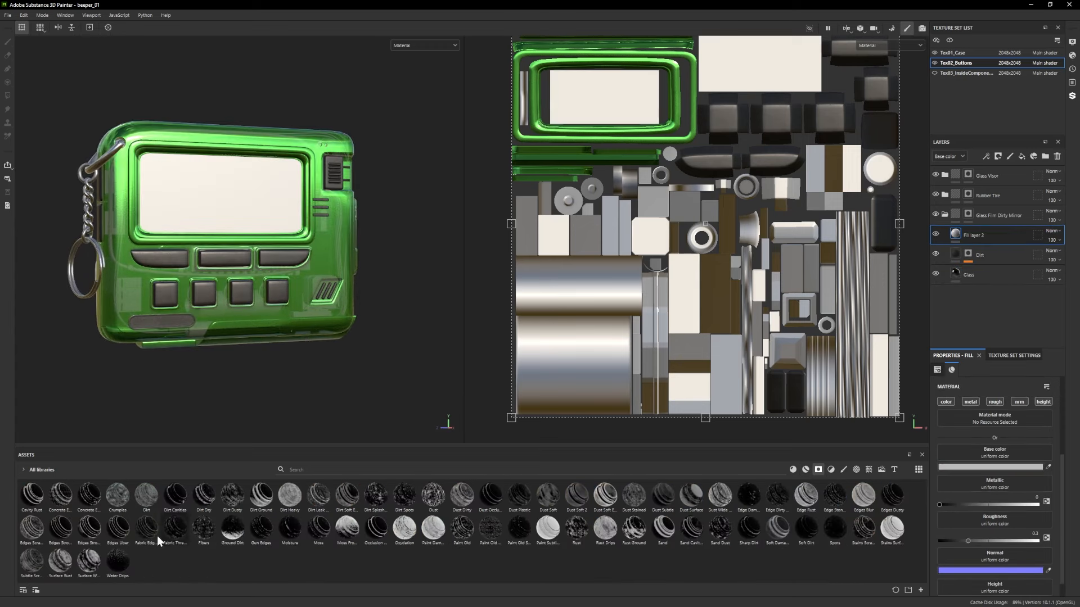
{"action": "left_click_drag", "start_coordinate": [32, 560], "coordinate": [968, 235]}
{"action": "mouse_move", "coordinate": [360, 338]}
{"action": "left_mouse_down", "text": "alt"}
{"action": "mouse_move", "coordinate": [321, 331]}
{"action": "mouse_move", "coordinate": [360, 349]}
{"action": "left_mouse_up", "text": "alt"}
Collapse the Glass Film Dirty Mirror group and rename it "Screen".
{"action": "left_click", "coordinate": [943, 216]}
{"action": "type", "text": "Screen"}
{"action": "key", "text": "Return"}
Apply the Plastic Glossy smart material at the bottom of the Tex02_Buttons layer stack.
{"action": "left_click_drag", "start_coordinate": [388, 242], "coordinate": [624, 337], "text": "alt"}
{"action": "left_click", "coordinate": [806, 469]}
{"action": "scroll", "coordinate": [450, 534], "scroll_direction": "down", "scroll_amount": 1}
{"action": "left_click_drag", "start_coordinate": [319, 533], "coordinate": [976, 256]}
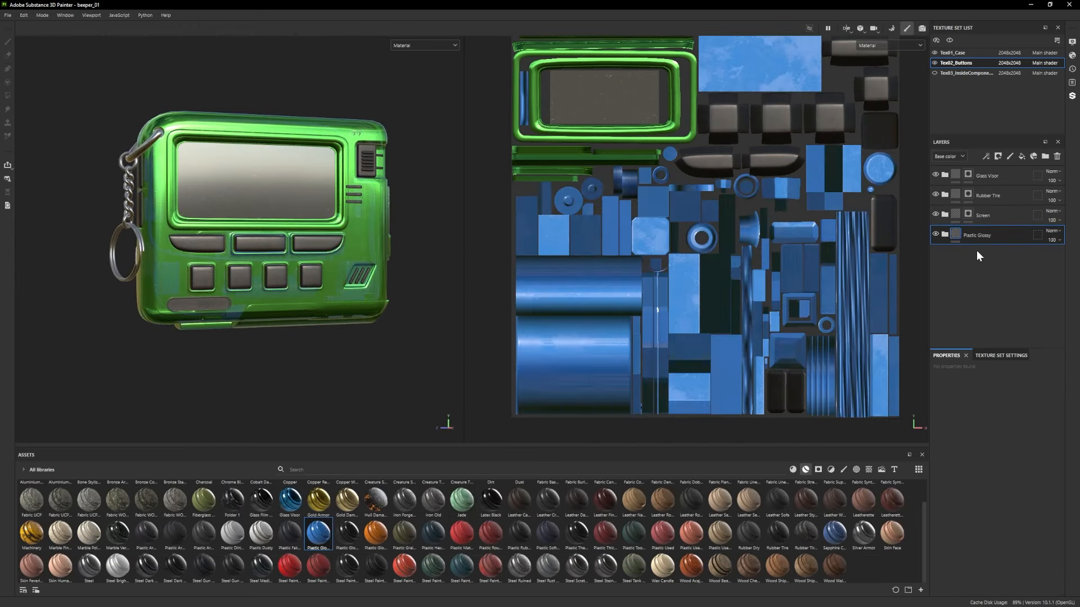
Change the Plastic Base color of Plastic Glossy to dark red and add a black mask to the group.
{"action": "left_click_drag", "start_coordinate": [911, 509], "coordinate": [858, 538]}
{"action": "left_click", "coordinate": [962, 472]}
{"action": "left_click", "coordinate": [954, 507]}
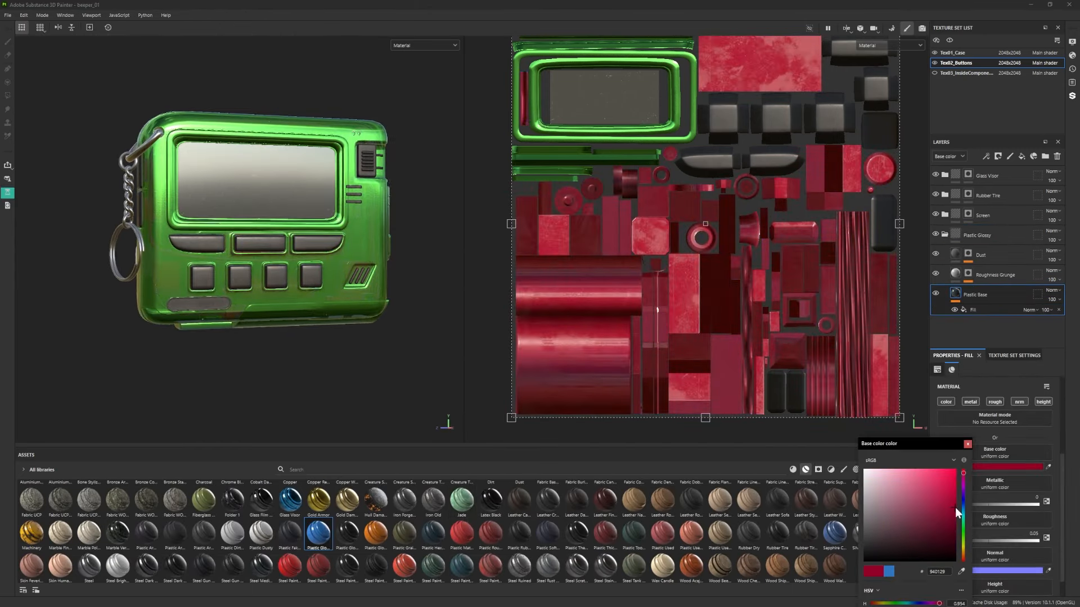
{"action": "left_click_drag", "start_coordinate": [351, 256], "coordinate": [396, 257], "text": "alt"}
{"action": "left_click", "coordinate": [944, 236]}
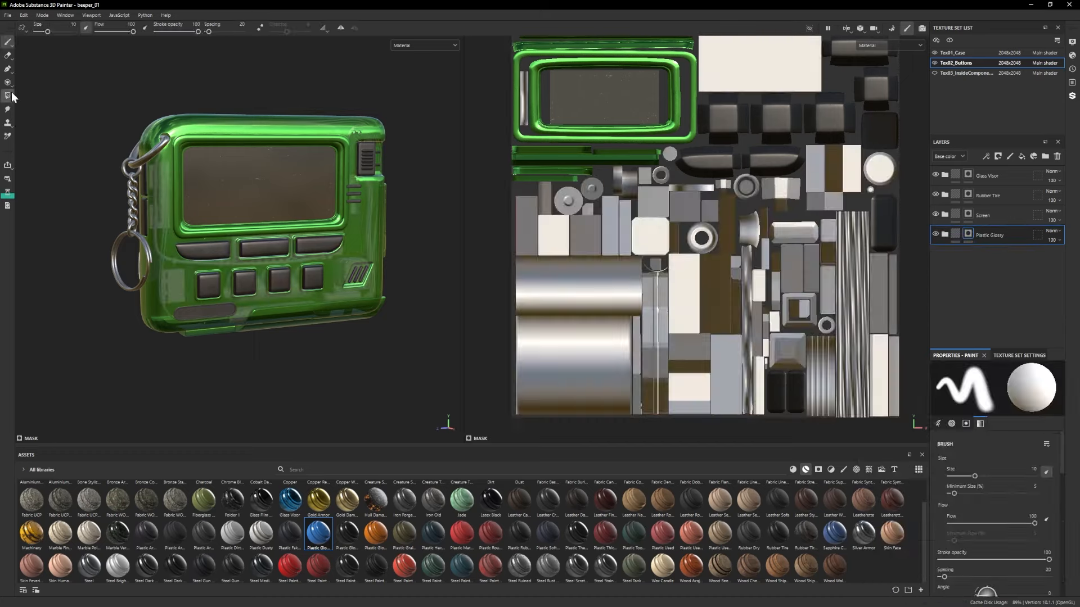
Hide the case, apply the Iron Forged Old smart material below Plastic Glossy, and give it a black mask.
{"action": "left_click_drag", "start_coordinate": [969, 291], "coordinate": [973, 259]}
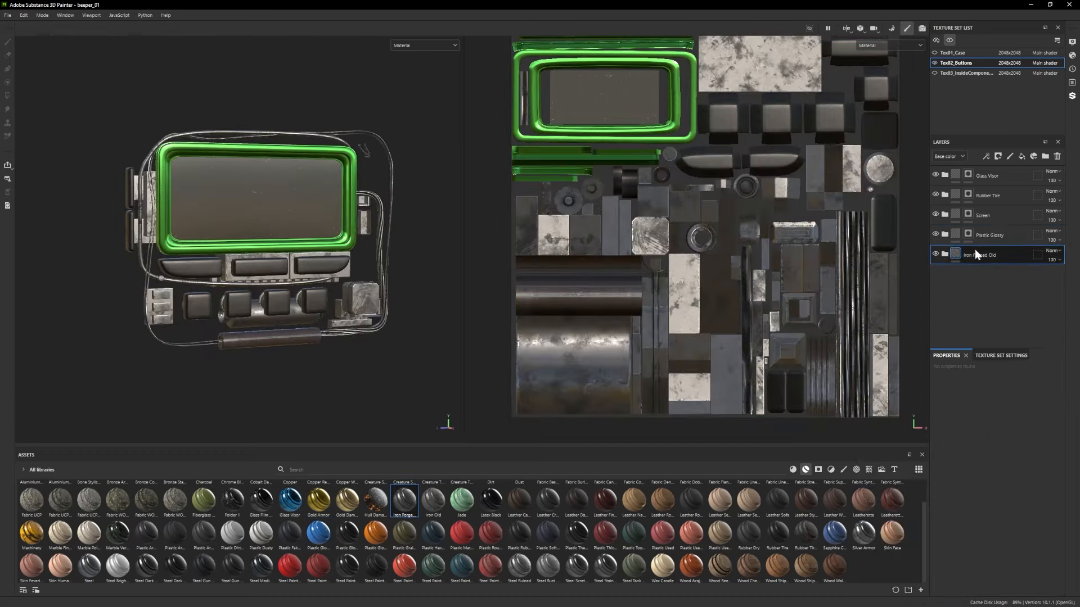
{"action": "right_click", "coordinate": [977, 254]}
{"action": "left_click", "coordinate": [990, 18]}
Reveal Iron Forged Old on the slotted side block and the plates behind the upper buttons.
{"action": "left_click", "coordinate": [8, 82]}
{"action": "left_click", "coordinate": [158, 305]}
{"action": "key", "text": "1"}
{"action": "mouse_move", "coordinate": [169, 298]}
{"action": "left_mouse_down", "text": "alt"}
{"action": "mouse_move", "coordinate": [323, 291]}
{"action": "mouse_move", "coordinate": [216, 226]}
{"action": "left_mouse_up", "text": "alt"}
{"action": "key", "text": "4"}
{"action": "left_click", "coordinate": [286, 251]}
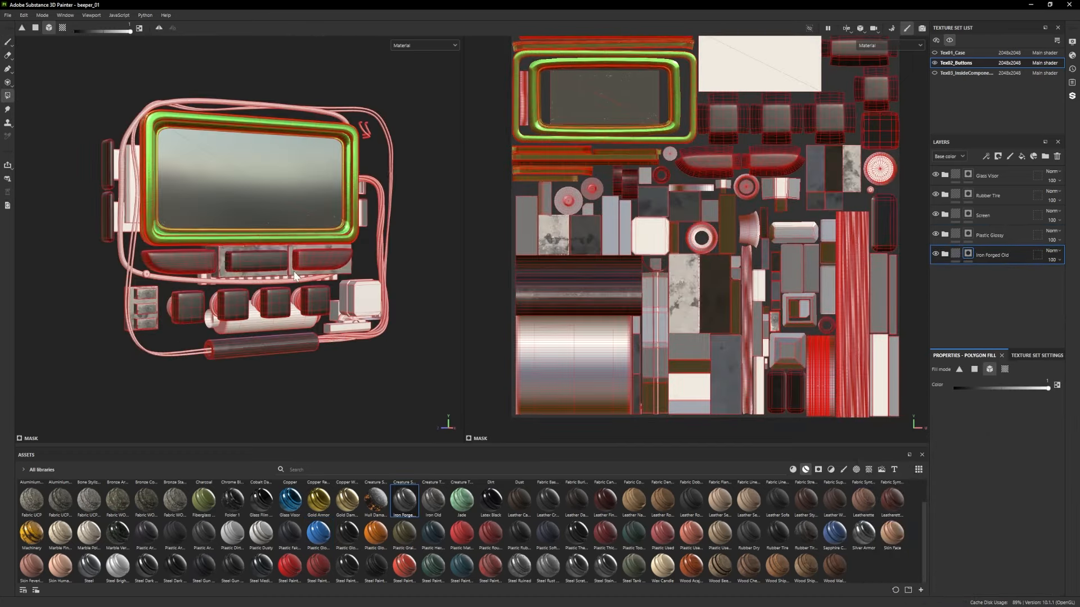
Apply the Bronze Armor smart material with a black mask and reveal it on the contact pins below the screen.
{"action": "left_click_drag", "start_coordinate": [197, 270], "coordinate": [216, 298], "text": "alt"}
{"action": "scroll", "coordinate": [169, 506], "scroll_direction": "up", "scroll_amount": 1}
{"action": "left_click_drag", "start_coordinate": [118, 496], "coordinate": [969, 273]}
{"action": "right_click", "coordinate": [968, 273]}
{"action": "left_click", "coordinate": [991, 16]}
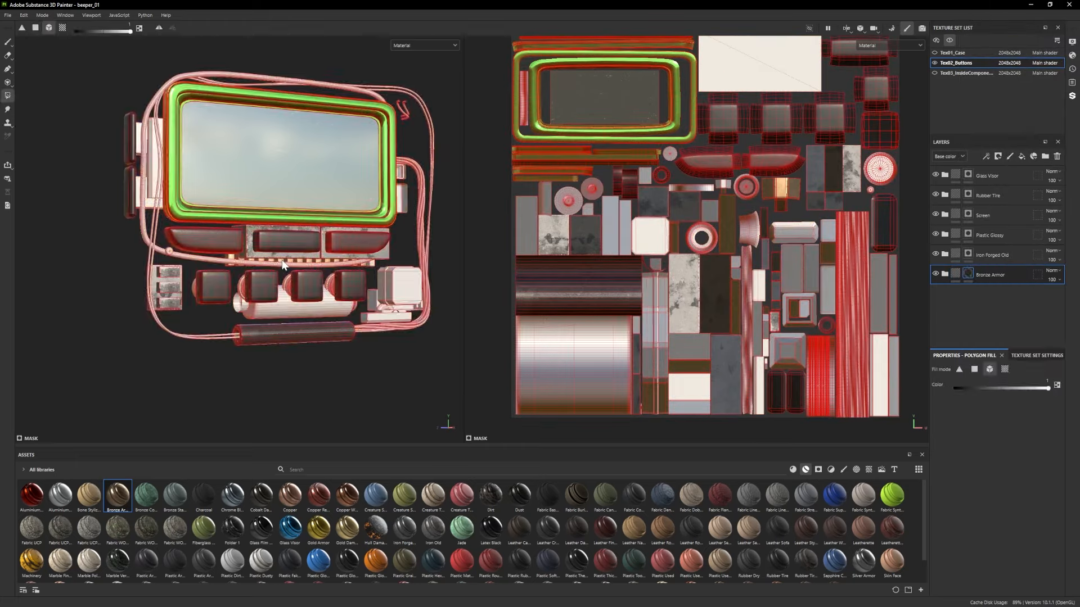
Apply a second Rubber Tire smart material at the stack's bottom and adjust its Wear height levels.
{"action": "left_click_drag", "start_coordinate": [777, 561], "coordinate": [974, 311]}
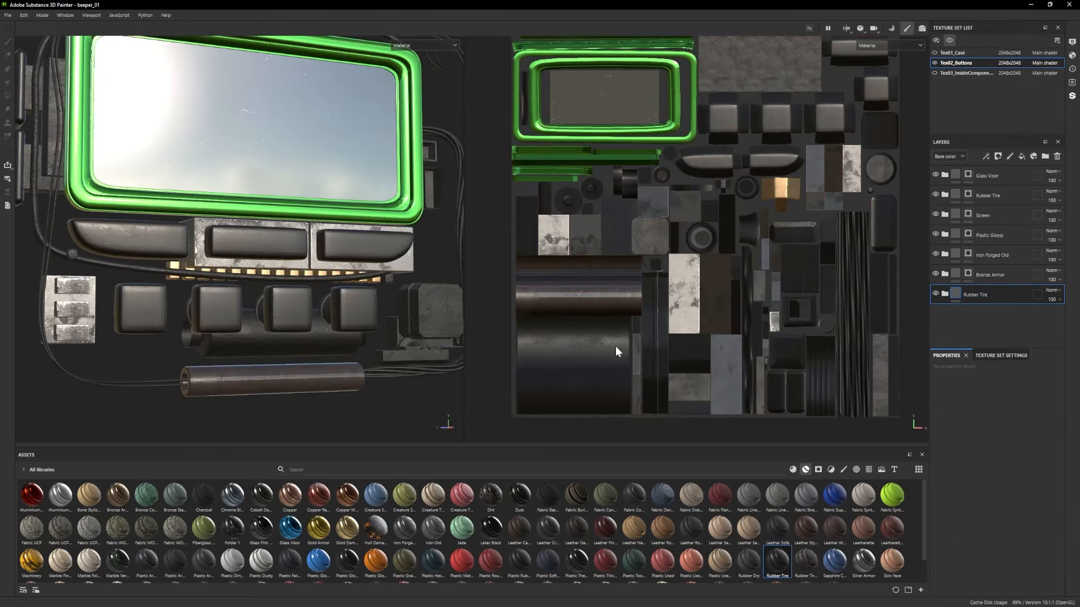
{"action": "left_click_drag", "start_coordinate": [1027, 406], "coordinate": [1008, 406]}
{"action": "scroll", "coordinate": [157, 247], "scroll_direction": "down", "scroll_amount": 3}
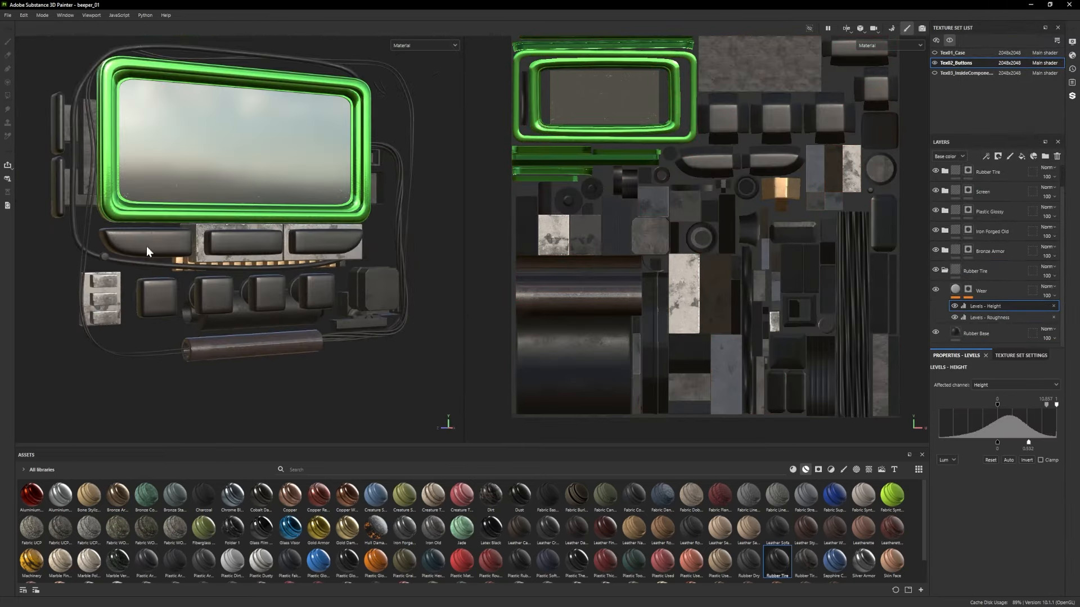
Add a black mask to the new Rubber Tire group and reveal it on the thin outer wire.
{"action": "left_click", "coordinate": [944, 270]}
{"action": "right_click", "coordinate": [994, 298]}
{"action": "left_click", "coordinate": [991, 16]}
Duplicate the wire's Rubber Tire group and make the copy's Rubber Base red for the thick cable around the screen.
{"action": "left_click_drag", "start_coordinate": [988, 294], "coordinate": [997, 306]}
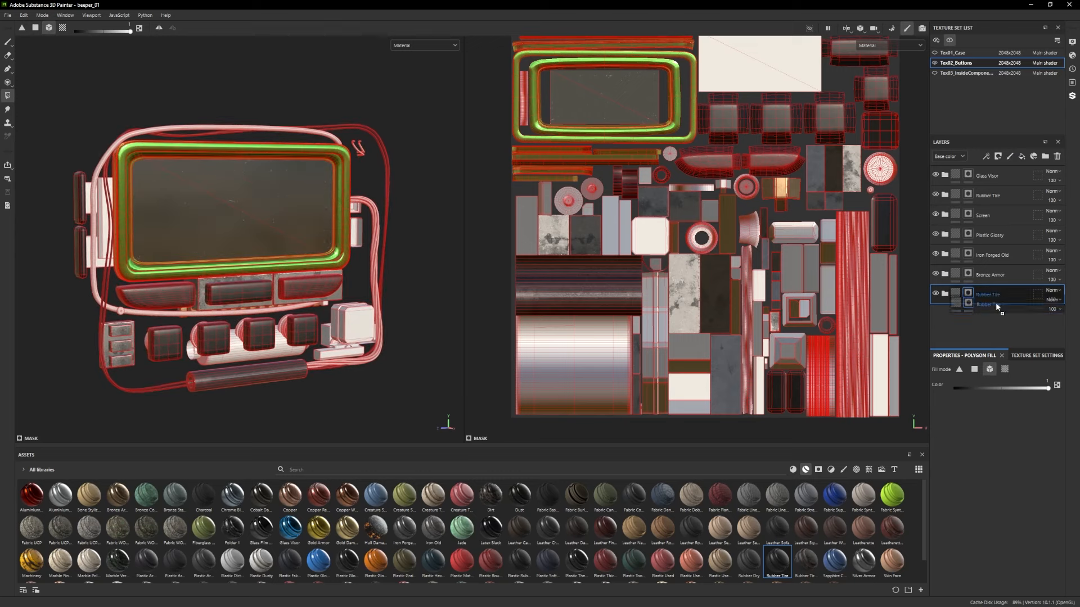
{"action": "left_click", "coordinate": [945, 313]}
{"action": "scroll", "coordinate": [956, 315], "scroll_direction": "down", "scroll_amount": 2}
{"action": "left_click", "coordinate": [956, 333]}
{"action": "left_click", "coordinate": [994, 467]}
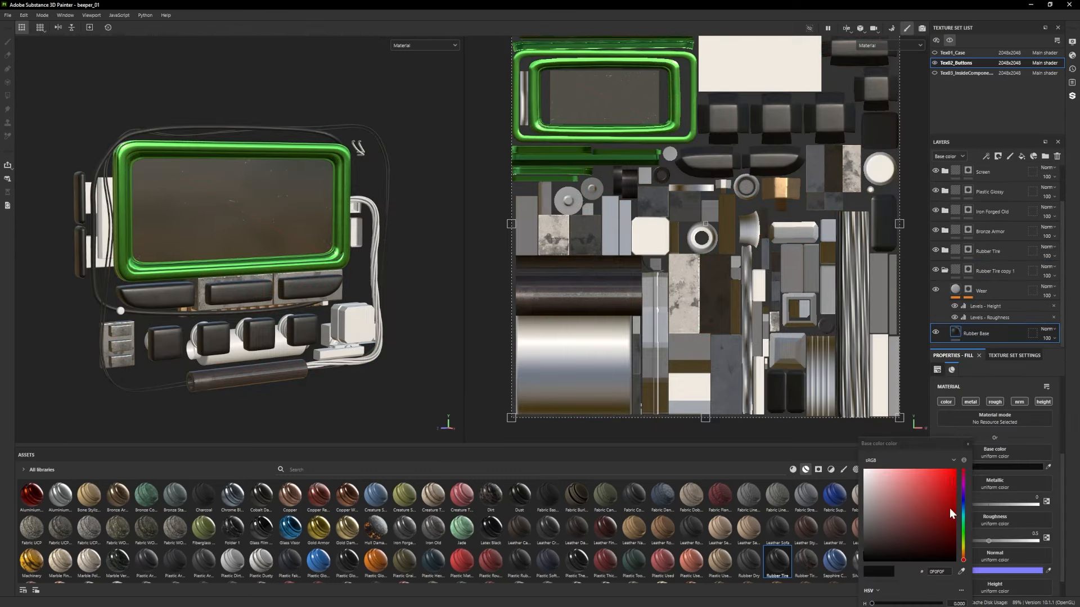
{"action": "left_click_drag", "start_coordinate": [949, 508], "coordinate": [956, 494]}
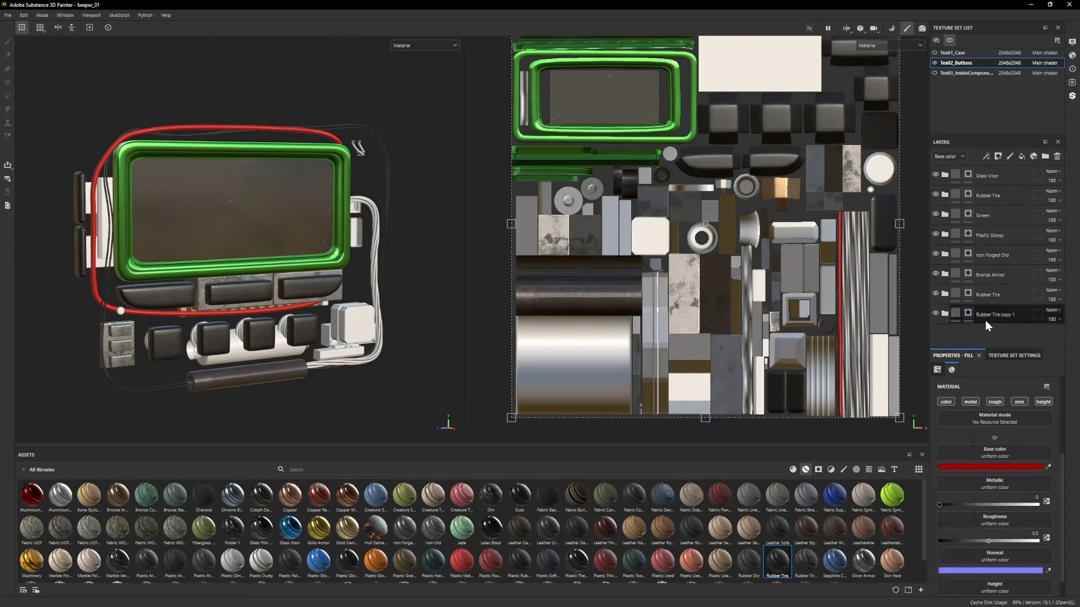
Duplicate the red Rubber Tire group twice for the remaining wires and clear the newest copy's mask.
{"action": "left_click_drag", "start_coordinate": [985, 320], "coordinate": [988, 332], "text": "ctrl"}
{"action": "scroll", "coordinate": [400, 298], "scroll_direction": "up", "scroll_amount": 2}
{"action": "middle_click_drag", "start_coordinate": [400, 299], "coordinate": [347, 251], "text": "alt"}
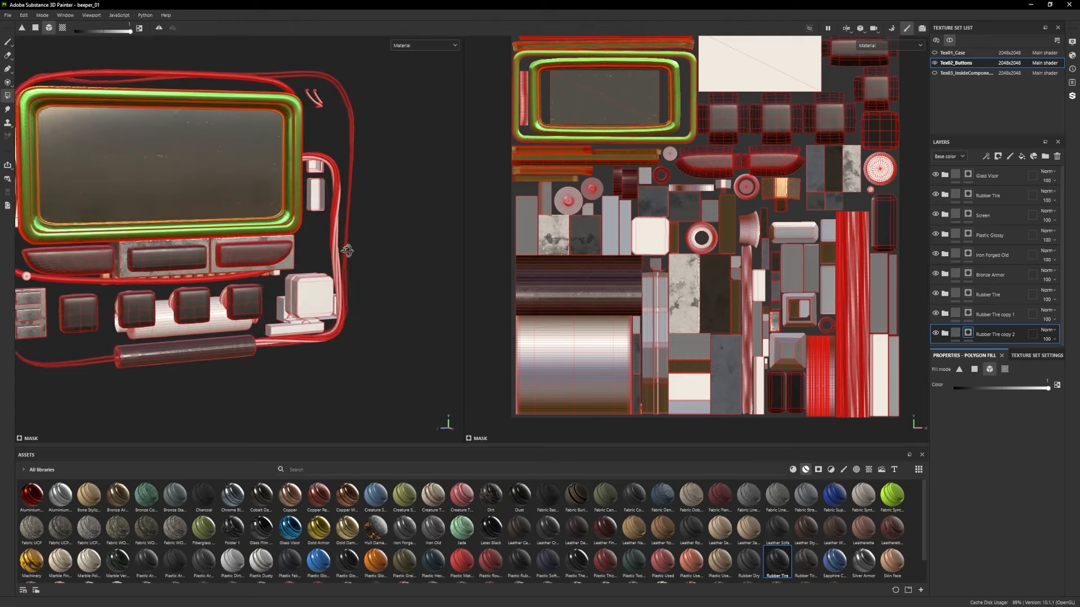
{"action": "key", "text": "x"}
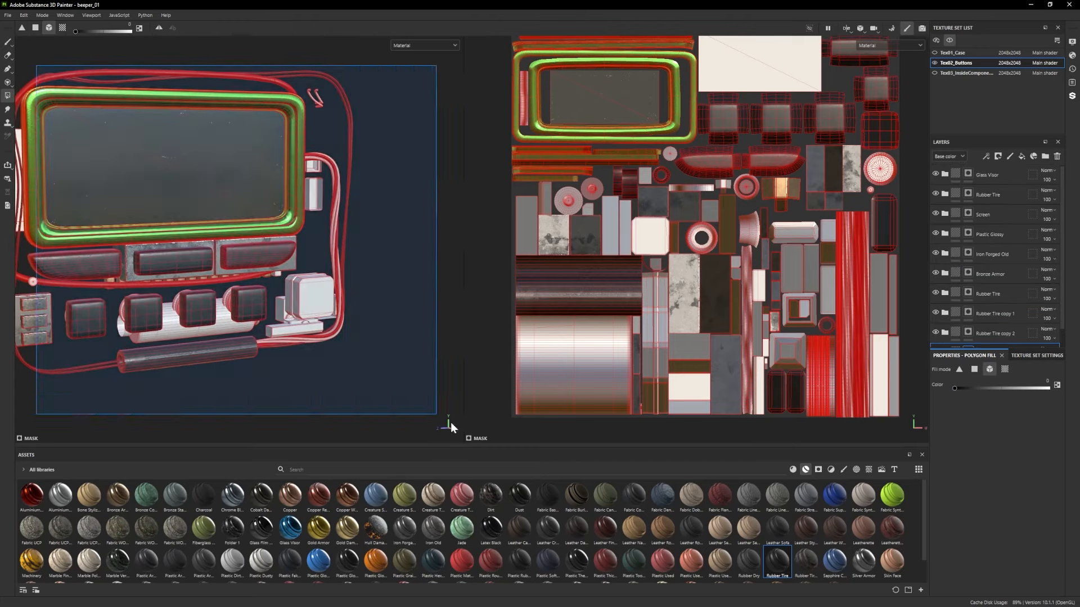
{"action": "left_click_drag", "start_coordinate": [450, 422], "coordinate": [450, 422]}
{"action": "scroll", "coordinate": [340, 195], "scroll_direction": "up", "scroll_amount": 2}
{"action": "scroll", "coordinate": [956, 329], "scroll_direction": "down", "scroll_amount": 1}
Change the Rubber Base color of Rubber Tire copy 3 to blue for one wire of the side bundle.
{"action": "left_click", "coordinate": [945, 332]}
{"action": "scroll", "coordinate": [956, 329], "scroll_direction": "down", "scroll_amount": 2}
{"action": "left_click", "coordinate": [956, 333]}
{"action": "left_click", "coordinate": [991, 468]}
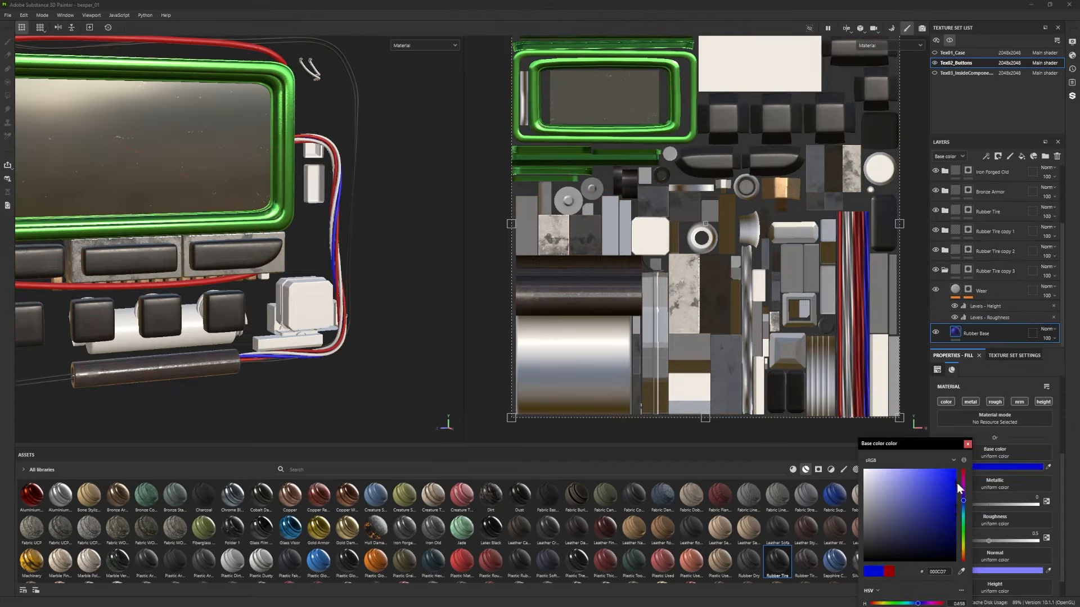
{"action": "left_click_drag", "start_coordinate": [957, 483], "coordinate": [956, 498]}
Reveal Rubber Tire copy 4 on the remaining wire of the side bundle and make its Rubber Base white.
{"action": "scroll", "coordinate": [378, 325], "scroll_direction": "down", "scroll_amount": 2}
{"action": "left_click_drag", "start_coordinate": [379, 325], "coordinate": [360, 323], "text": "alt"}
{"action": "left_click", "coordinate": [945, 271]}
{"action": "left_click_drag", "start_coordinate": [201, 225], "coordinate": [242, 228], "text": "alt"}
{"action": "left_click", "coordinate": [968, 333]}
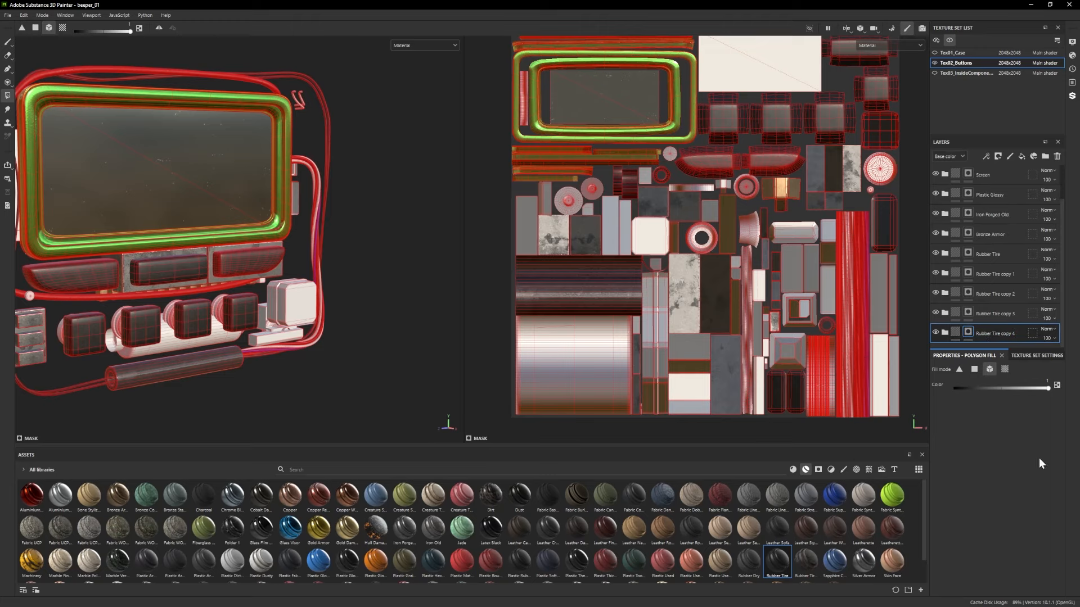
{"action": "scroll", "coordinate": [345, 147], "scroll_direction": "up", "scroll_amount": 2}
{"action": "left_click", "coordinate": [988, 333]}
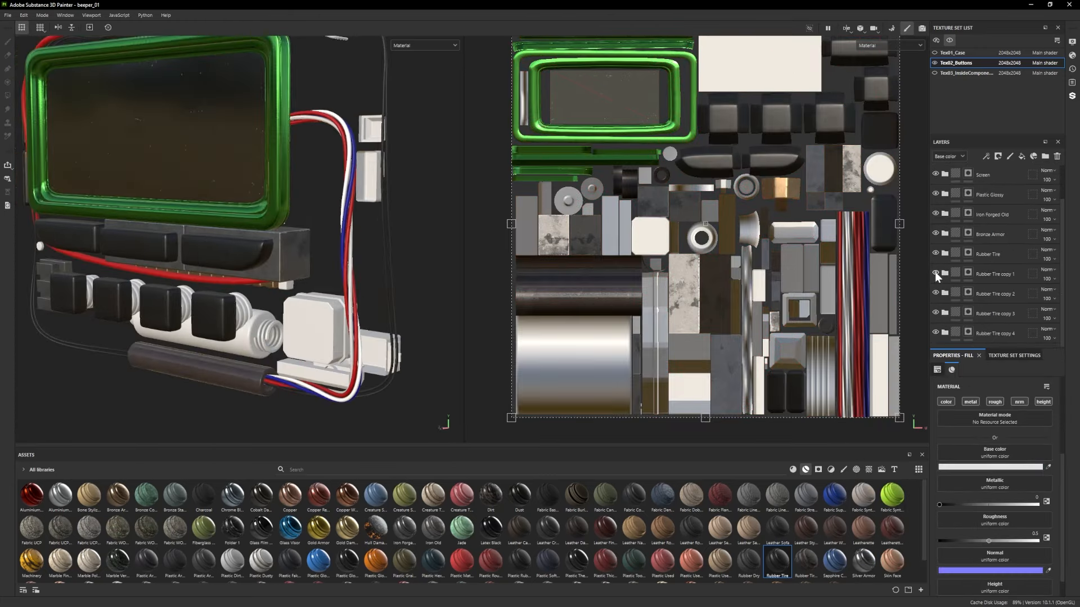
{"action": "left_click", "coordinate": [968, 253]}
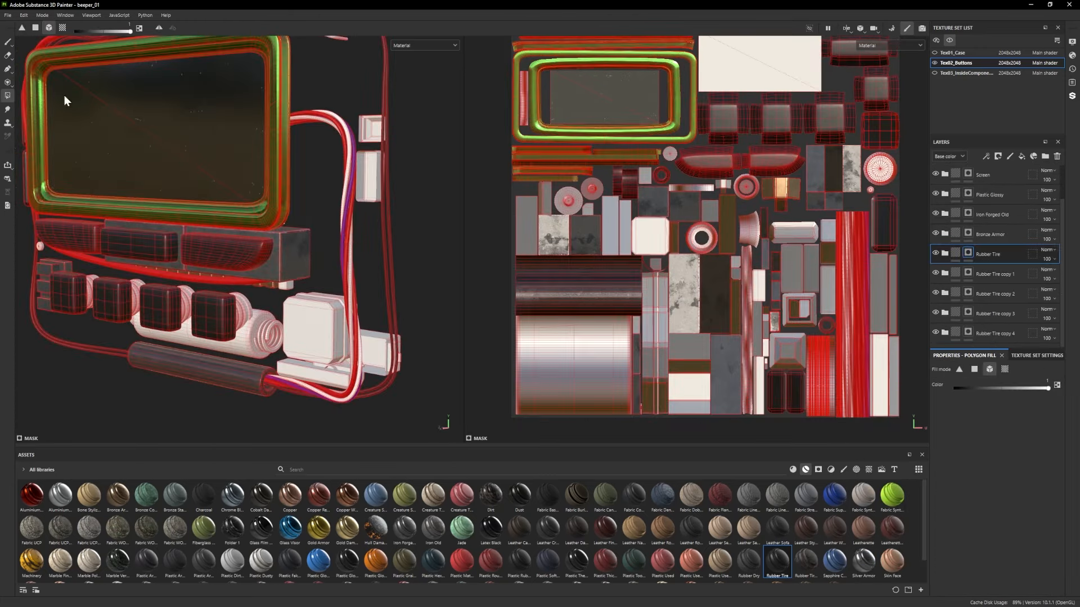
{"action": "left_click_drag", "start_coordinate": [352, 236], "coordinate": [416, 277], "text": "alt+shift"}
{"action": "key", "text": "1"}
{"action": "left_click", "coordinate": [994, 333]}
{"action": "key", "text": "ctrl+d"}
{"action": "key", "text": "p"}
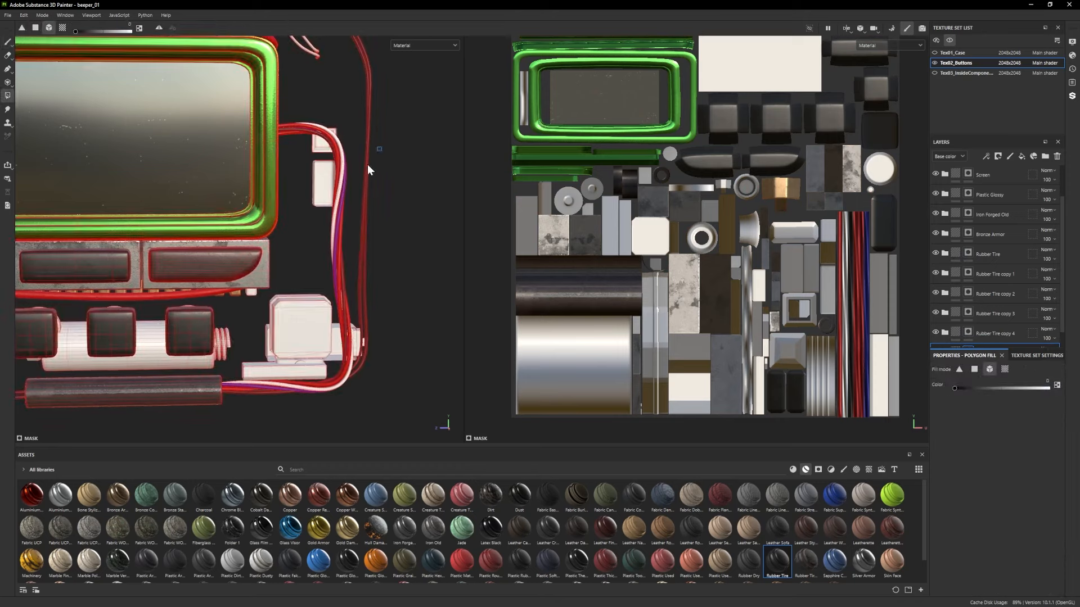
{"action": "mouse_move", "coordinate": [368, 168]}
{"action": "left_mouse_down", "text": "alt"}
{"action": "mouse_move", "coordinate": [415, 204]}
{"action": "mouse_move", "coordinate": [327, 372]}
{"action": "mouse_move", "coordinate": [444, 309]}
{"action": "mouse_move", "coordinate": [366, 311]}
{"action": "left_mouse_up", "text": "alt"}
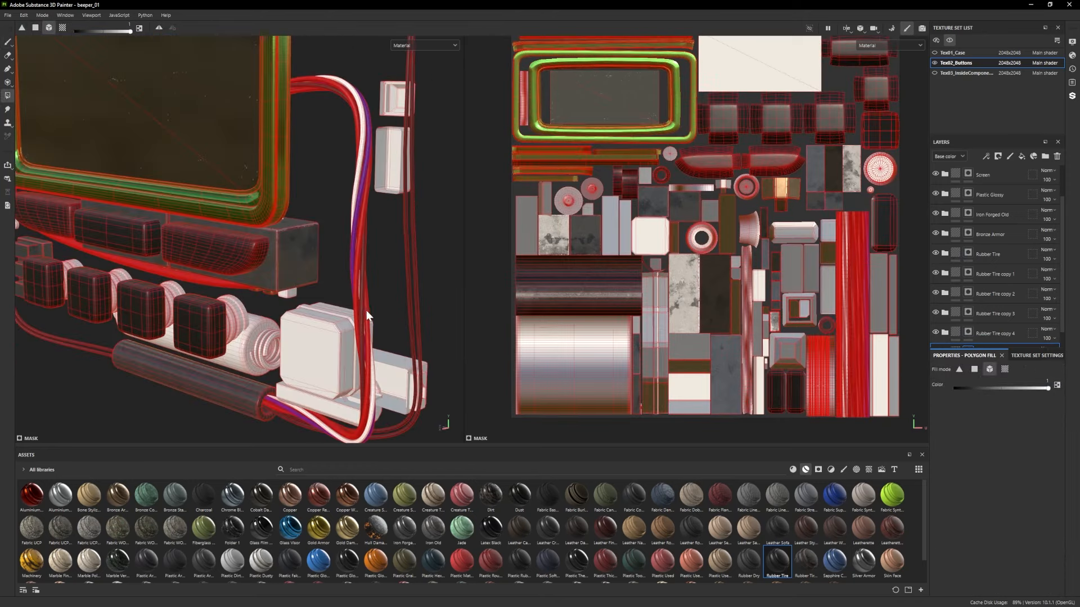
{"action": "left_click", "coordinate": [970, 344]}
{"action": "left_click", "coordinate": [1056, 156]}
Extend the black Rubber Tire mask to the small loose wire pieces beside the outer wires.
{"action": "key", "text": "f"}
{"action": "scroll", "coordinate": [347, 178], "scroll_direction": "up", "scroll_amount": 3}
{"action": "left_click", "coordinate": [968, 253]}
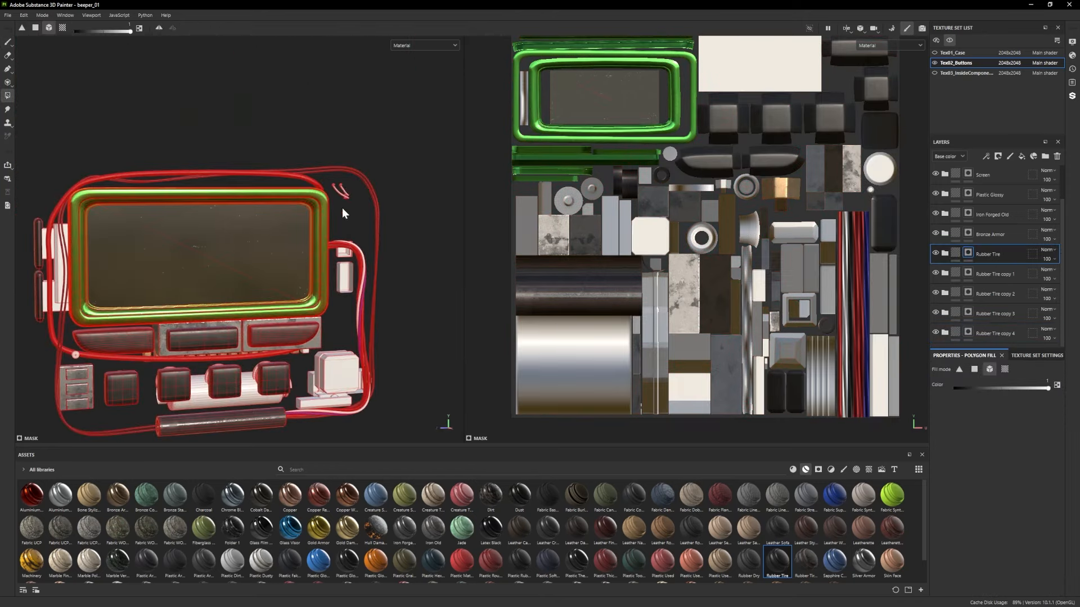
{"action": "middle_click_drag", "start_coordinate": [341, 208], "coordinate": [460, 146]}
Extend the Iron Forged Old mask to the plates behind the two side buttons.
{"action": "left_click", "coordinate": [967, 213]}
{"action": "key", "text": "4"}
{"action": "scroll", "coordinate": [236, 236], "scroll_direction": "up", "scroll_amount": 2}
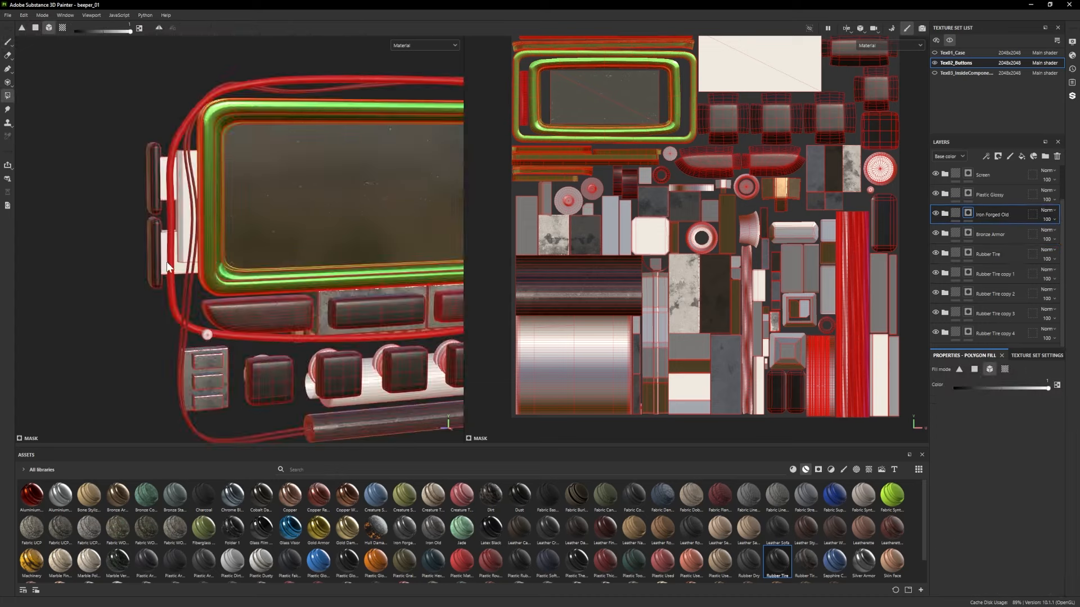
{"action": "left_click", "coordinate": [179, 251]}
{"action": "left_click_drag", "start_coordinate": [236, 247], "coordinate": [304, 253], "text": "alt"}
{"action": "scroll", "coordinate": [236, 545], "scroll_direction": "down", "scroll_amount": 1}
Add a Steel Gun Painted smart material with a black mask and reveal it on the square block beside the buttons.
{"action": "left_click_drag", "start_coordinate": [994, 251], "coordinate": [986, 208]}
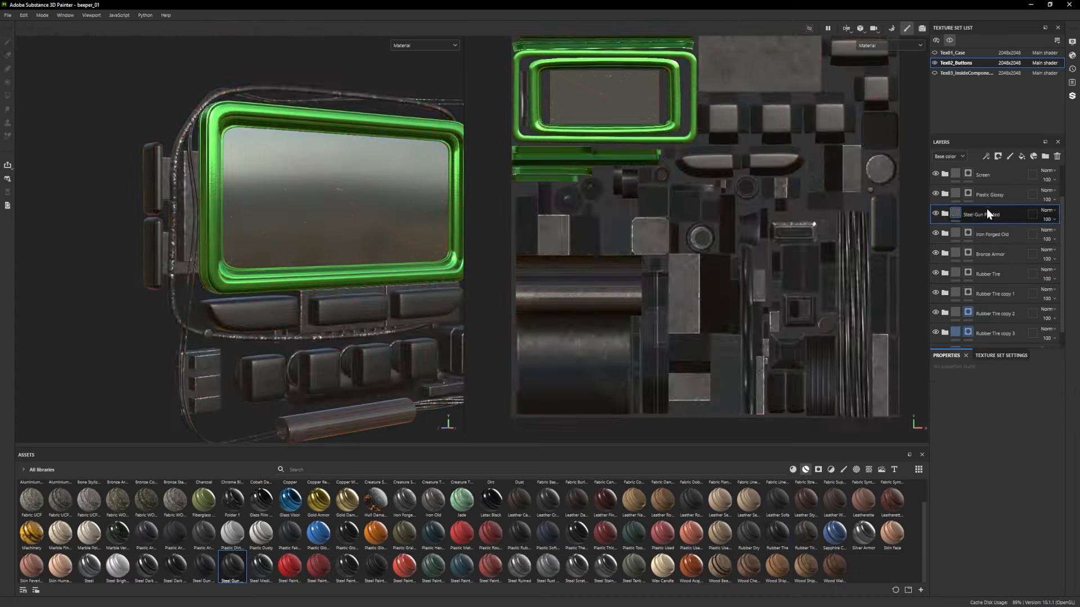
{"action": "right_click", "coordinate": [986, 209]}
{"action": "left_click", "coordinate": [1007, 225]}
{"action": "left_click", "coordinate": [189, 236]}
{"action": "left_click_drag", "start_coordinate": [225, 238], "coordinate": [195, 239], "text": "alt"}
{"action": "left_click", "coordinate": [427, 332]}
{"action": "middle_click_drag", "start_coordinate": [428, 332], "coordinate": [296, 285], "text": "alt"}
{"action": "left_click", "coordinate": [7, 42]}
{"action": "mouse_move", "coordinate": [337, 337]}
{"action": "left_mouse_down", "text": "alt"}
{"action": "mouse_move", "coordinate": [364, 311]}
{"action": "mouse_move", "coordinate": [330, 320]}
{"action": "mouse_move", "coordinate": [343, 332]}
{"action": "left_mouse_up", "text": "alt"}
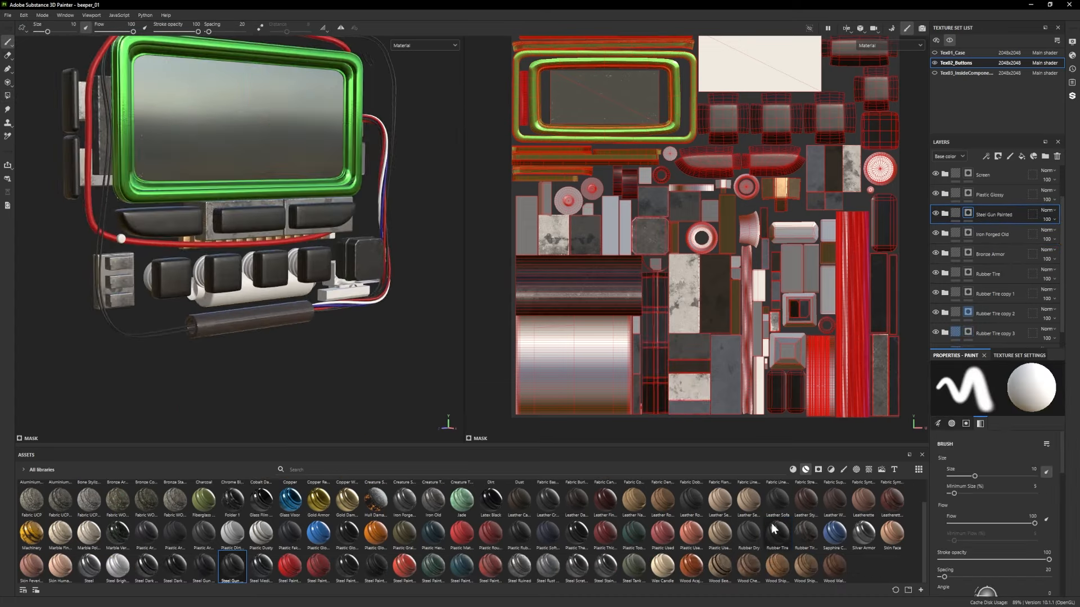
Add another Rubber Tire smart material above Glass Visor with its Wear layer hidden, and give the group a black mask.
{"action": "left_click_drag", "start_coordinate": [989, 174], "coordinate": [956, 176]}
{"action": "left_click", "coordinate": [975, 540]}
{"action": "right_click", "coordinate": [986, 177]}
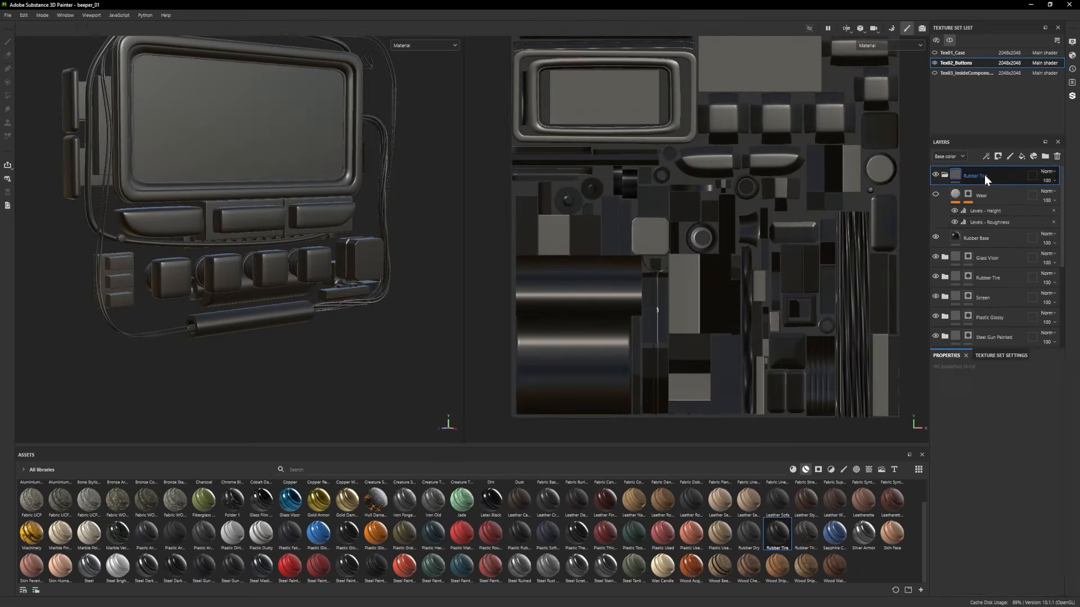
{"action": "left_click", "coordinate": [1007, 193]}
{"action": "left_click", "coordinate": [944, 175]}
{"action": "left_click", "coordinate": [7, 96]}
{"action": "mouse_move", "coordinate": [317, 262]}
{"action": "left_mouse_down", "text": "alt"}
{"action": "mouse_move", "coordinate": [290, 263]}
{"action": "mouse_move", "coordinate": [321, 270]}
{"action": "left_mouse_up", "text": "alt"}
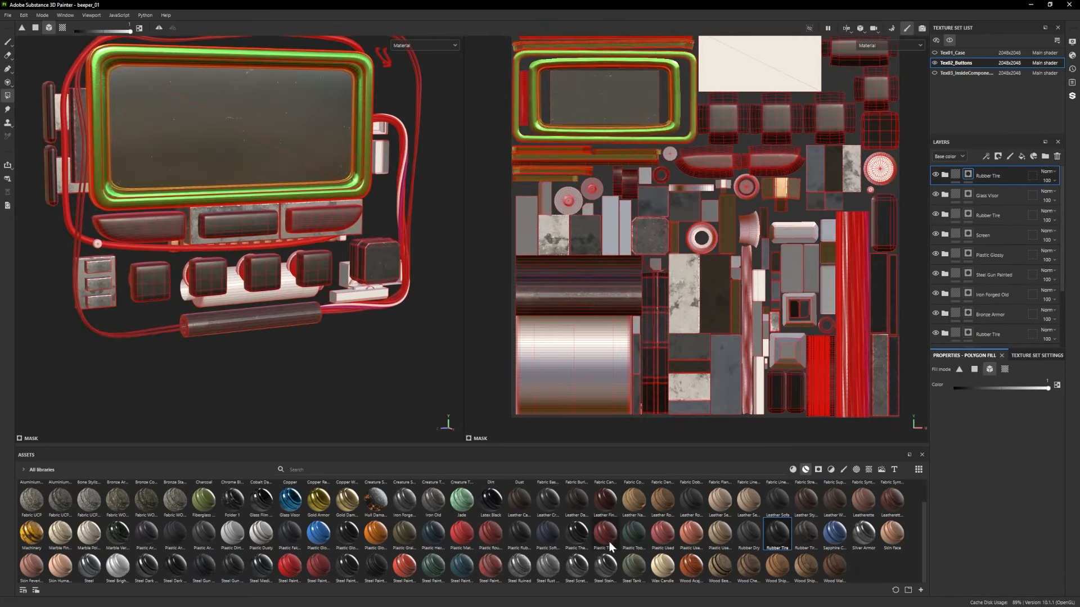
Extend the Bronze Armor mask to the battery contacts and the round parts behind the buttons.
{"action": "mouse_move", "coordinate": [239, 268]}
{"action": "left_mouse_down", "text": "alt"}
{"action": "mouse_move", "coordinate": [191, 284]}
{"action": "mouse_move", "coordinate": [273, 253]}
{"action": "mouse_move", "coordinate": [331, 250]}
{"action": "mouse_move", "coordinate": [315, 247]}
{"action": "left_mouse_up", "text": "alt"}
{"action": "left_click", "coordinate": [286, 244]}
{"action": "key", "text": "1"}
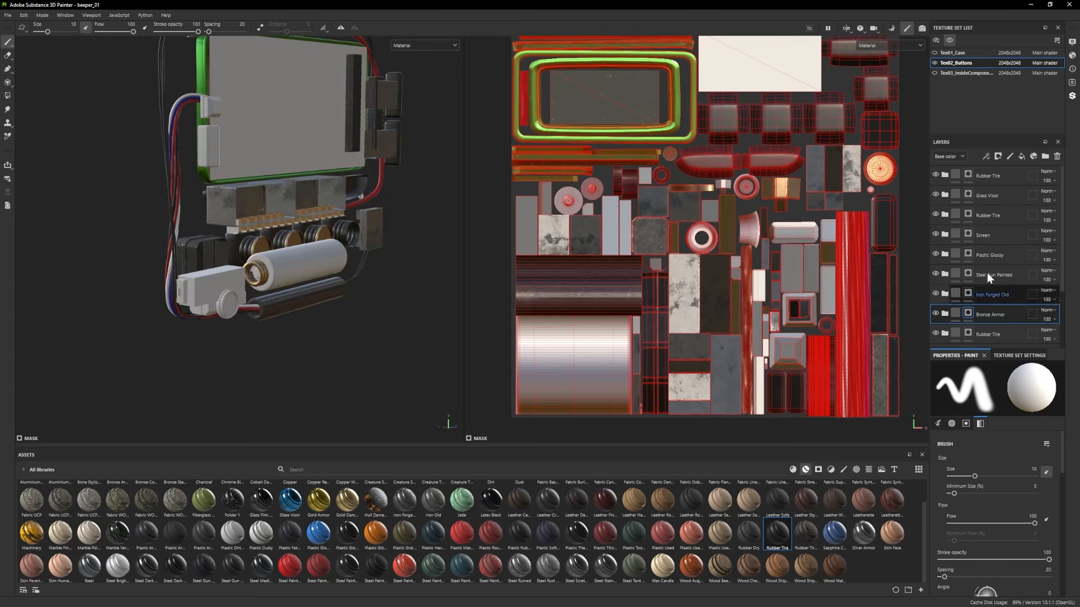
Add a masked Silver Armor smart material above the Screen group and set its Base layer color to grey.
{"action": "left_click_drag", "start_coordinate": [986, 272], "coordinate": [990, 225]}
{"action": "mouse_move", "coordinate": [260, 285]}
{"action": "left_mouse_down", "text": "alt"}
{"action": "mouse_move", "coordinate": [376, 280]}
{"action": "mouse_move", "coordinate": [315, 253]}
{"action": "mouse_move", "coordinate": [304, 281]}
{"action": "left_mouse_up", "text": "alt"}
{"action": "key", "text": "1"}
{"action": "left_click", "coordinate": [944, 234]}
{"action": "scroll", "coordinate": [956, 247], "scroll_direction": "down", "scroll_amount": 3}
{"action": "left_click", "coordinate": [969, 310]}
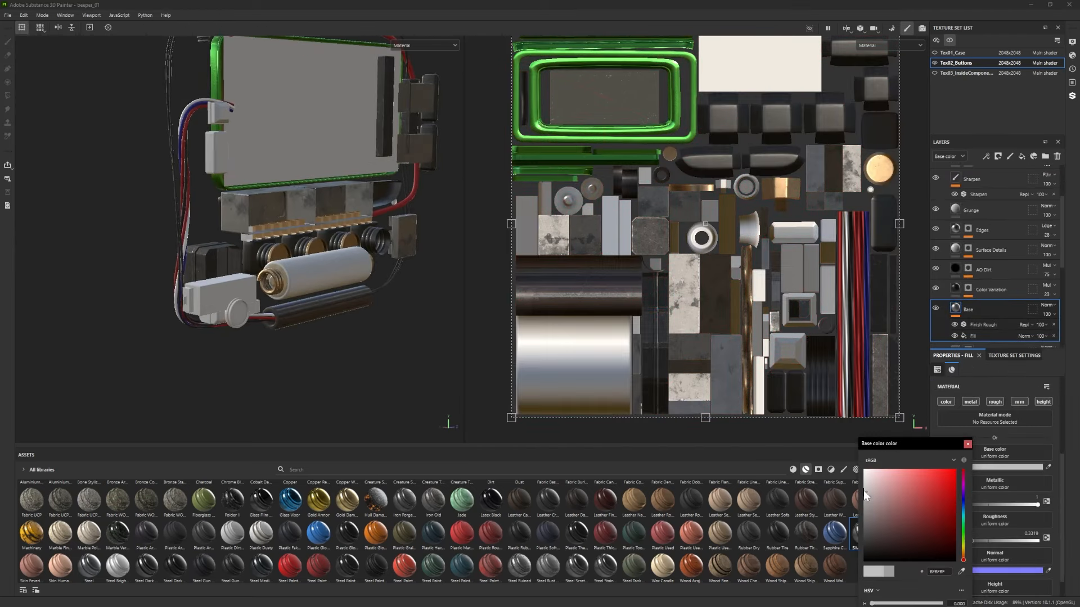
{"action": "left_click", "coordinate": [967, 444]}
{"action": "scroll", "coordinate": [289, 332], "scroll_direction": "up", "scroll_amount": 3}
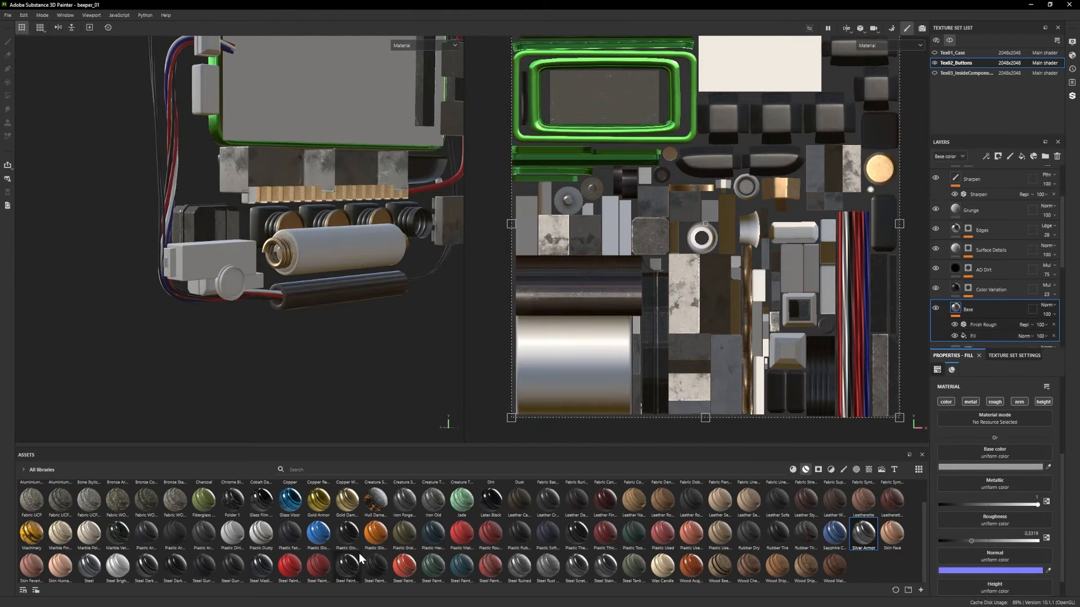
Add a Plastic Glossy Scuffed smart material with a black mask and reveal it on the round buzzer at the rear.
{"action": "left_click_drag", "start_coordinate": [993, 301], "coordinate": [988, 204]}
{"action": "right_click", "coordinate": [994, 221]}
{"action": "left_click", "coordinate": [985, 231]}
{"action": "key", "text": "4"}
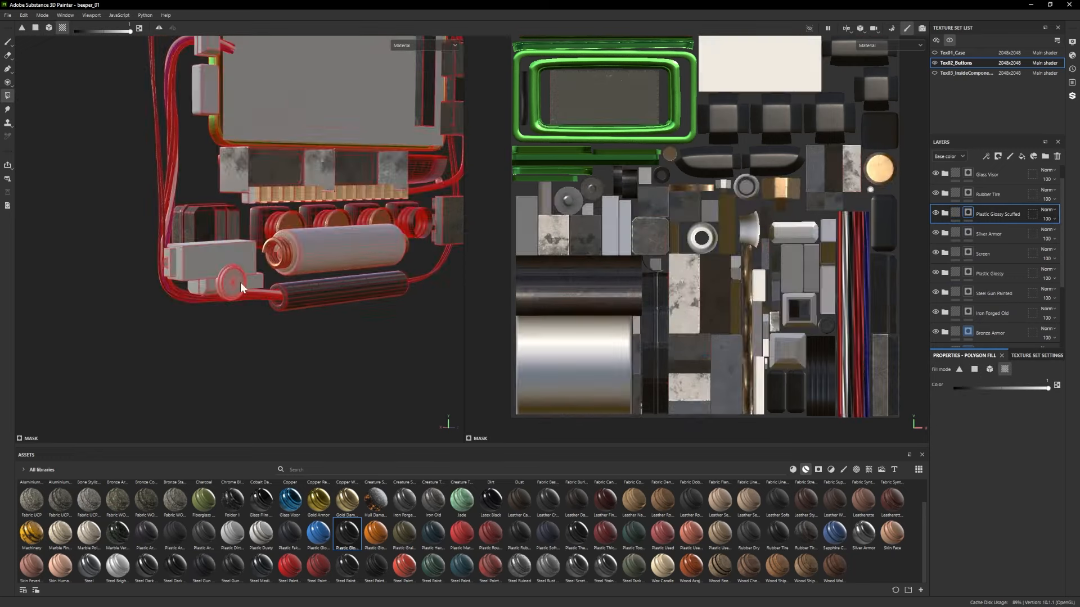
{"action": "right_click_drag", "start_coordinate": [240, 282], "coordinate": [297, 362], "text": "alt"}
{"action": "key", "text": "1"}
{"action": "mouse_move", "coordinate": [221, 275]}
{"action": "left_mouse_down", "text": "alt"}
{"action": "mouse_move", "coordinate": [152, 301]}
{"action": "mouse_move", "coordinate": [285, 330]}
{"action": "left_mouse_up", "text": "alt"}
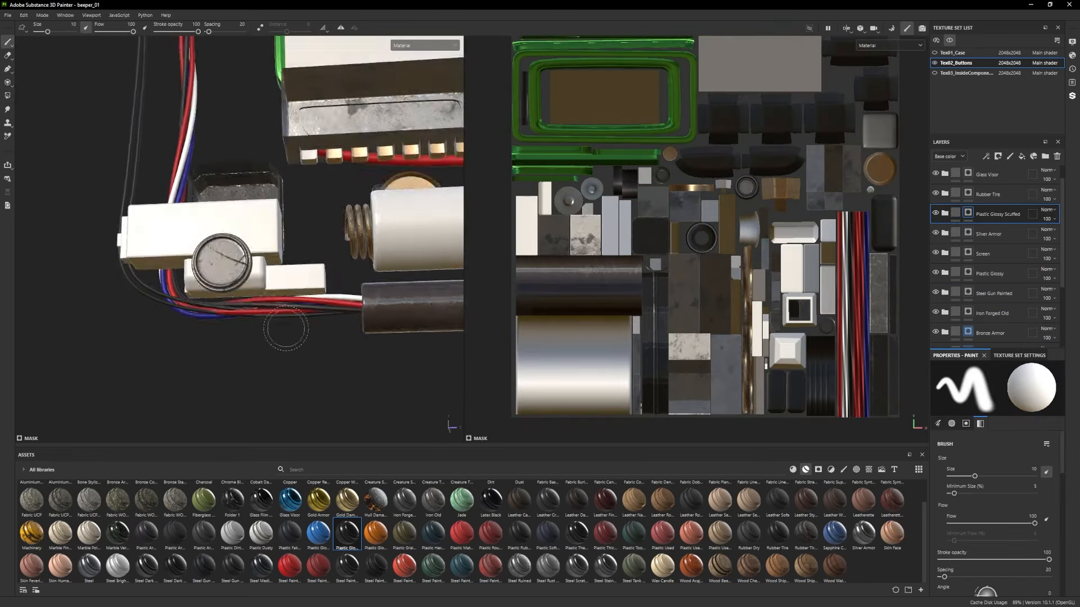
Hide the Roughness Variations layer in Plastic Glossy Scuffed and add a black (000000) fill layer with a black mask.
{"action": "left_click", "coordinate": [944, 212]}
{"action": "left_click", "coordinate": [934, 232]}
{"action": "left_click_drag", "start_coordinate": [354, 320], "coordinate": [339, 323], "text": "alt"}
{"action": "left_click", "coordinate": [1020, 155]}
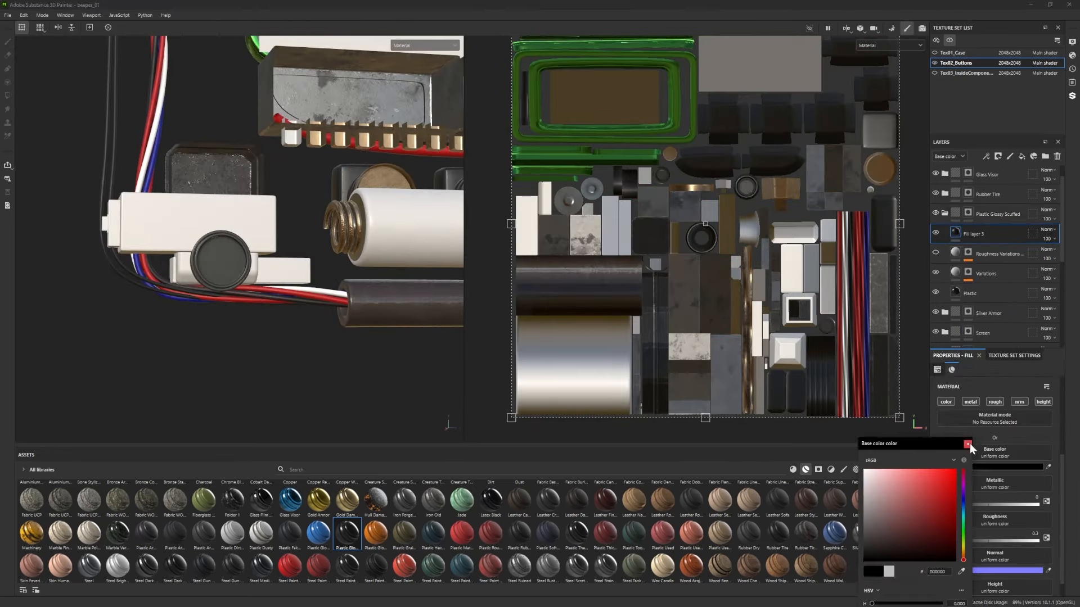
{"action": "left_click", "coordinate": [968, 444]}
{"action": "right_click", "coordinate": [991, 233]}
{"action": "left_click", "coordinate": [984, 22]}
Stamp the Circle Dots alpha into the fill layer's mask at the center of the round buzzer.
{"action": "left_click", "coordinate": [856, 470]}
{"action": "scroll", "coordinate": [619, 526], "scroll_direction": "down", "scroll_amount": 3}
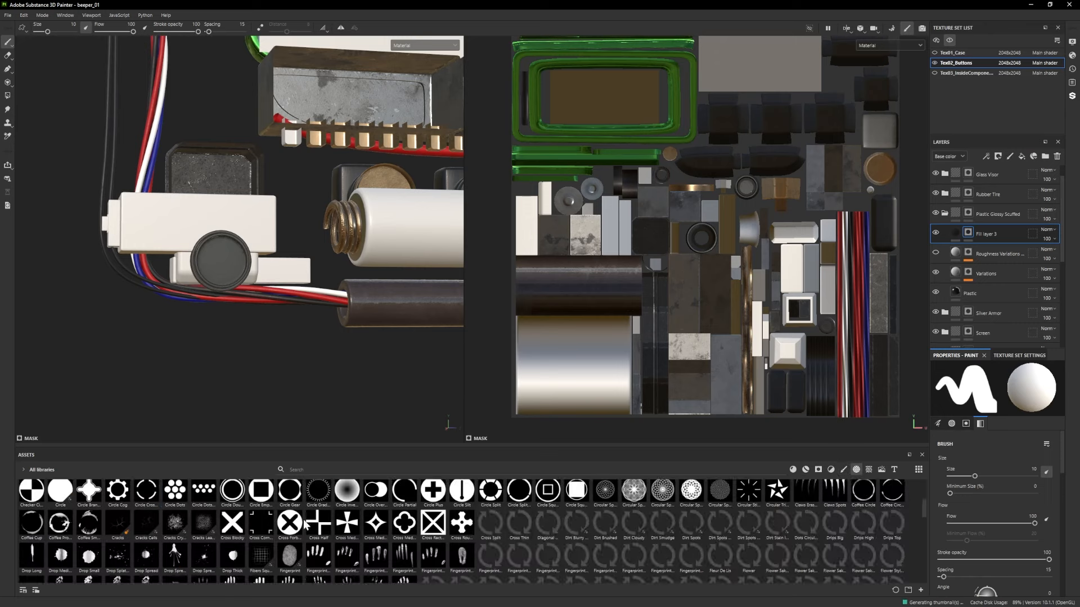
{"action": "left_click", "coordinate": [174, 497]}
{"action": "right_click_drag", "start_coordinate": [236, 262], "coordinate": [221, 262], "text": "ctrl"}
{"action": "left_click", "coordinate": [220, 262]}
{"action": "scroll", "coordinate": [225, 292], "scroll_direction": "down", "scroll_amount": 3}
{"action": "scroll", "coordinate": [241, 325], "scroll_direction": "up", "scroll_amount": 2}
Raise the dot fill's roughness to about 0.89 and set its height to -0.0750 to sink the holes.
{"action": "left_click", "coordinate": [954, 232]}
{"action": "scroll", "coordinate": [990, 562], "scroll_direction": "down", "scroll_amount": 1}
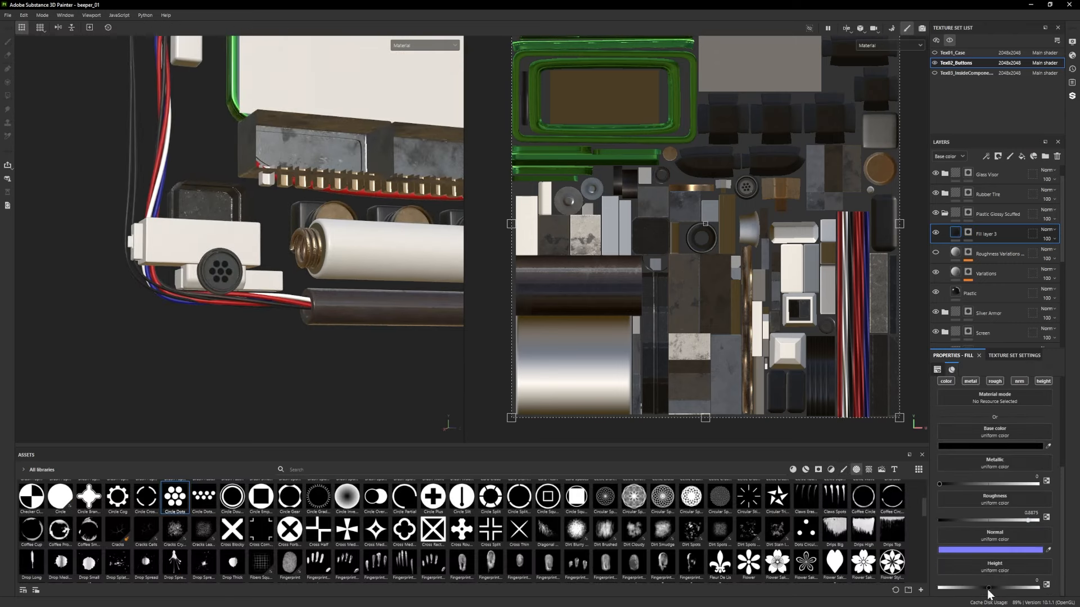
{"action": "left_click_drag", "start_coordinate": [987, 587], "coordinate": [984, 588]}
{"action": "scroll", "coordinate": [333, 244], "scroll_direction": "down", "scroll_amount": 3}
{"action": "left_click_drag", "start_coordinate": [315, 297], "coordinate": [338, 247], "text": "alt"}
{"action": "left_click", "coordinate": [945, 213]}
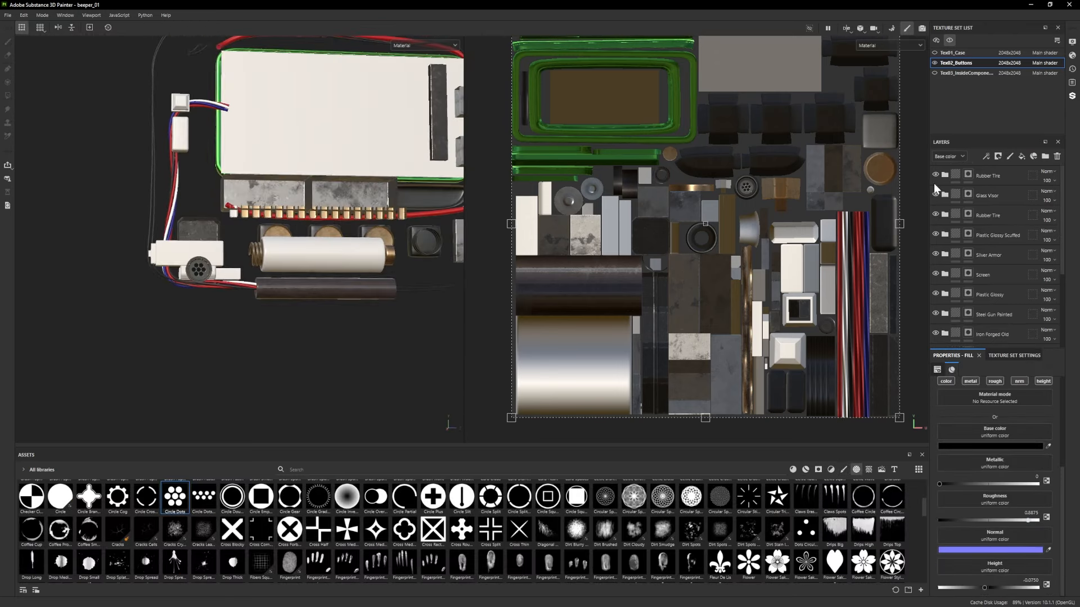
Set the Plastic Glossy group's Plastic Base to dark grey 212121 with a roughness of 0.2542.
{"action": "scroll", "coordinate": [946, 236], "scroll_direction": "down", "scroll_amount": 5}
{"action": "scroll", "coordinate": [946, 237], "scroll_direction": "up", "scroll_amount": 5}
{"action": "left_click_drag", "start_coordinate": [354, 306], "coordinate": [387, 307], "text": "alt"}
{"action": "left_click", "coordinate": [936, 273]}
{"action": "left_click", "coordinate": [935, 273]}
{"action": "scroll", "coordinate": [931, 212], "scroll_direction": "down", "scroll_amount": 3}
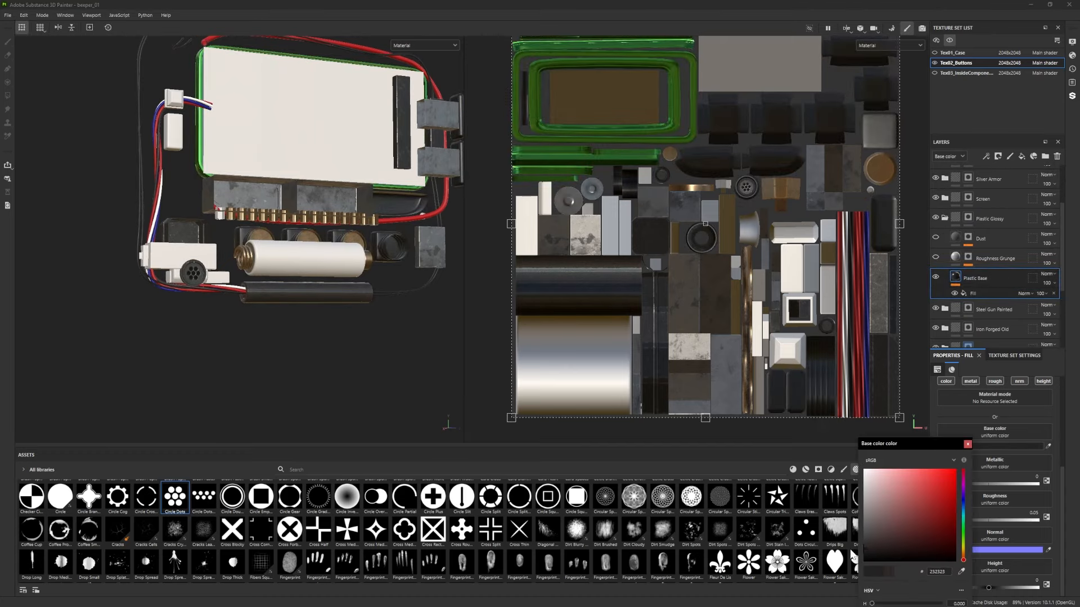
{"action": "left_click_drag", "start_coordinate": [850, 550], "coordinate": [851, 551]}
{"action": "left_click_drag", "start_coordinate": [905, 443], "coordinate": [763, 420]}
{"action": "left_click", "coordinate": [985, 516]}
{"action": "scroll", "coordinate": [442, 281], "scroll_direction": "down", "scroll_amount": 1}
{"action": "left_click_drag", "start_coordinate": [442, 281], "coordinate": [422, 280], "text": "alt"}
{"action": "left_click", "coordinate": [945, 218]}
{"action": "left_click", "coordinate": [825, 421]}
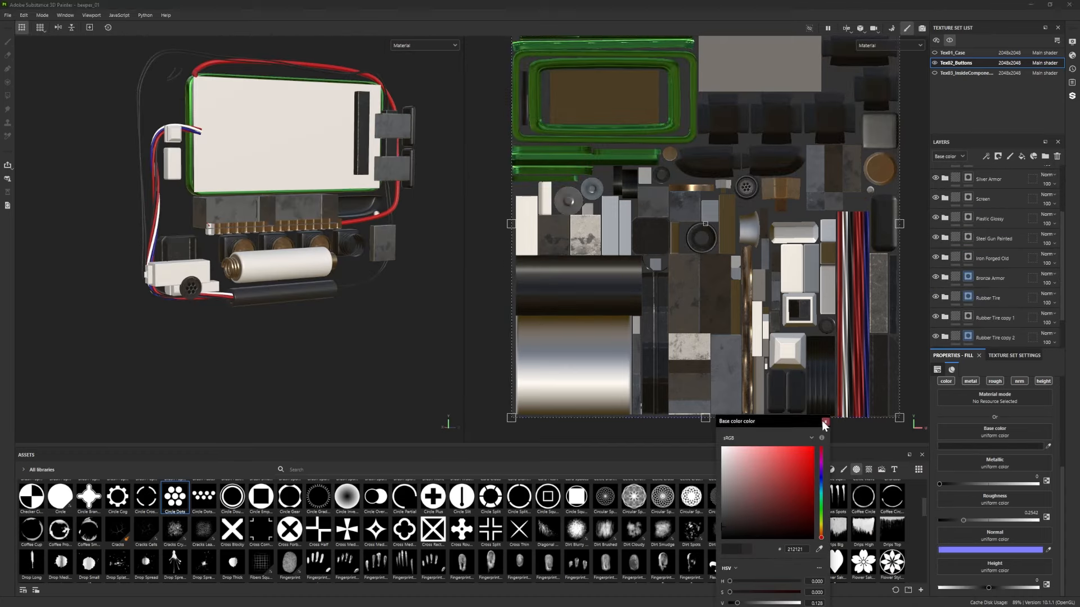
Add a Steel Stained smart material above the Plastic Glossy group and give it a black mask.
{"action": "left_click", "coordinate": [805, 469]}
{"action": "left_click_drag", "start_coordinate": [1009, 208], "coordinate": [1006, 209]}
{"action": "right_click", "coordinate": [979, 219]}
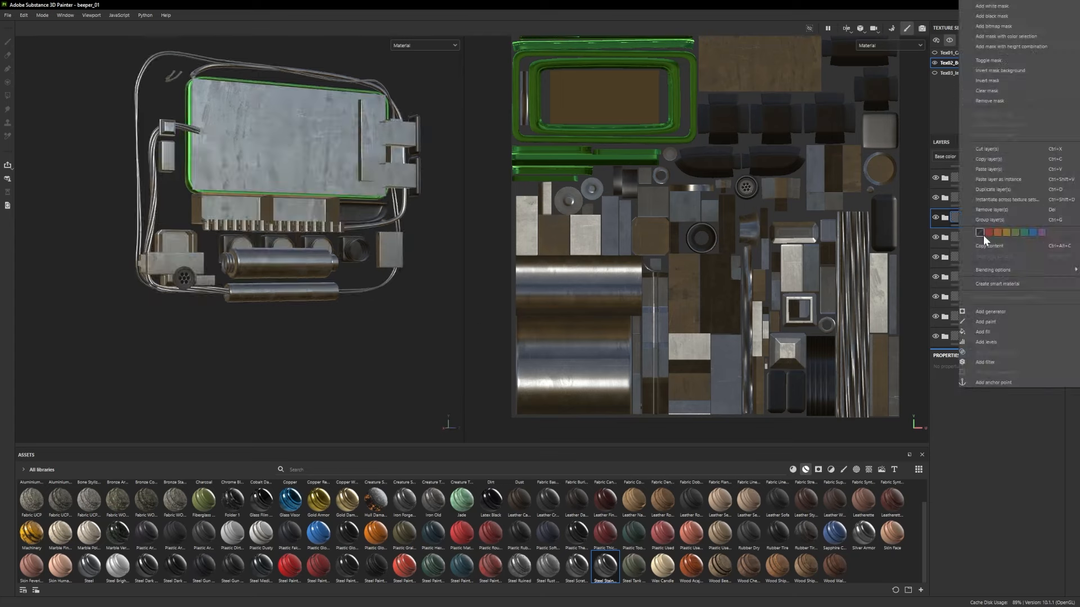
{"action": "left_click", "coordinate": [974, 20]}
Reveal Steel Stained on the connector block parts near the buzzer, filling the mask by whole mesh pieces.
{"action": "scroll", "coordinate": [233, 287], "scroll_direction": "up", "scroll_amount": 3}
{"action": "left_click_drag", "start_coordinate": [258, 287], "coordinate": [450, 315], "text": "alt"}
{"action": "left_click", "coordinate": [233, 285]}
{"action": "left_click", "coordinate": [989, 369]}
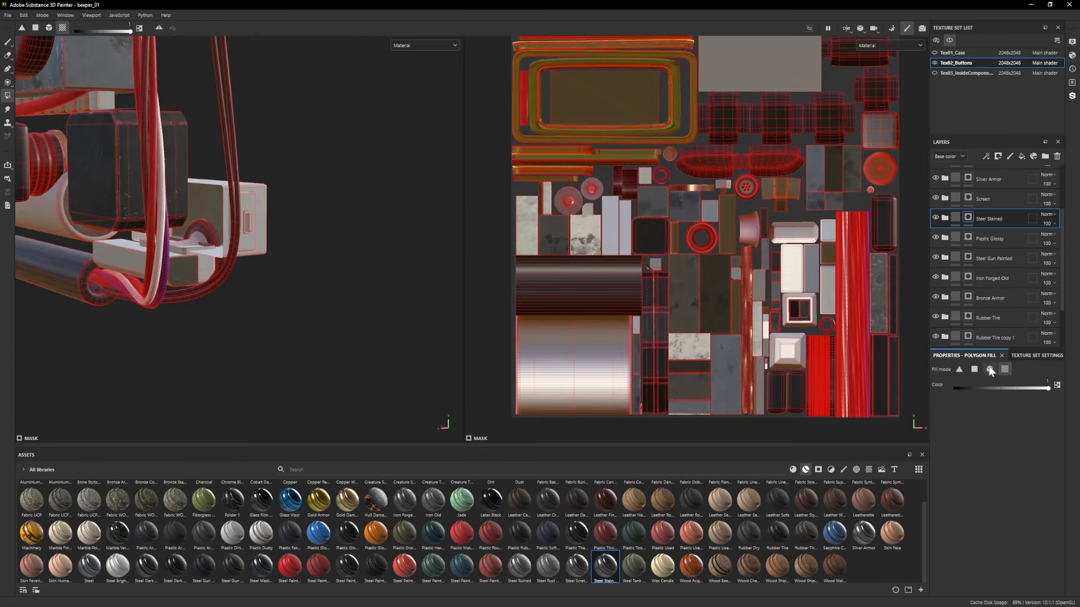
{"action": "left_click", "coordinate": [121, 259]}
{"action": "left_click_drag", "start_coordinate": [422, 270], "coordinate": [450, 264], "text": "alt"}
{"action": "left_click", "coordinate": [203, 247]}
Switch the Screen mask from the front pane to the panel behind it and open the group's Glass fill layer.
{"action": "scroll", "coordinate": [242, 300], "scroll_direction": "down", "scroll_amount": 3}
{"action": "left_click", "coordinate": [945, 203]}
{"action": "left_click_drag", "start_coordinate": [393, 168], "coordinate": [445, 129], "text": "alt"}
{"action": "key", "text": "f"}
{"action": "left_click", "coordinate": [298, 174]}
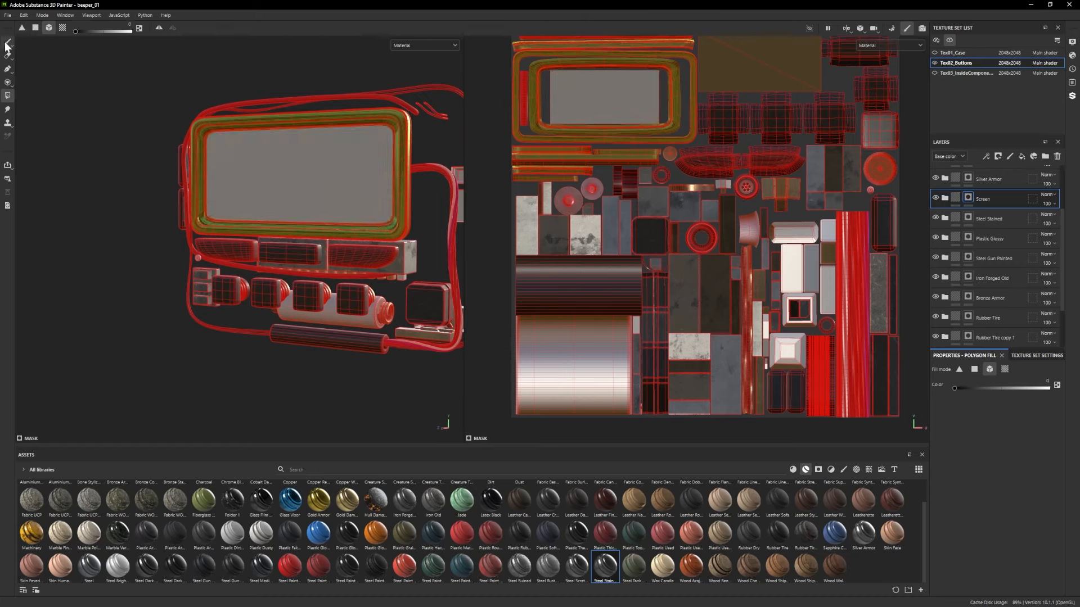
{"action": "key", "text": "1"}
{"action": "left_click", "coordinate": [1030, 526]}
{"action": "left_click_drag", "start_coordinate": [152, 253], "coordinate": [351, 247], "text": "alt"}
{"action": "scroll", "coordinate": [986, 220], "scroll_direction": "up", "scroll_amount": 1}
{"action": "left_click", "coordinate": [954, 356]}
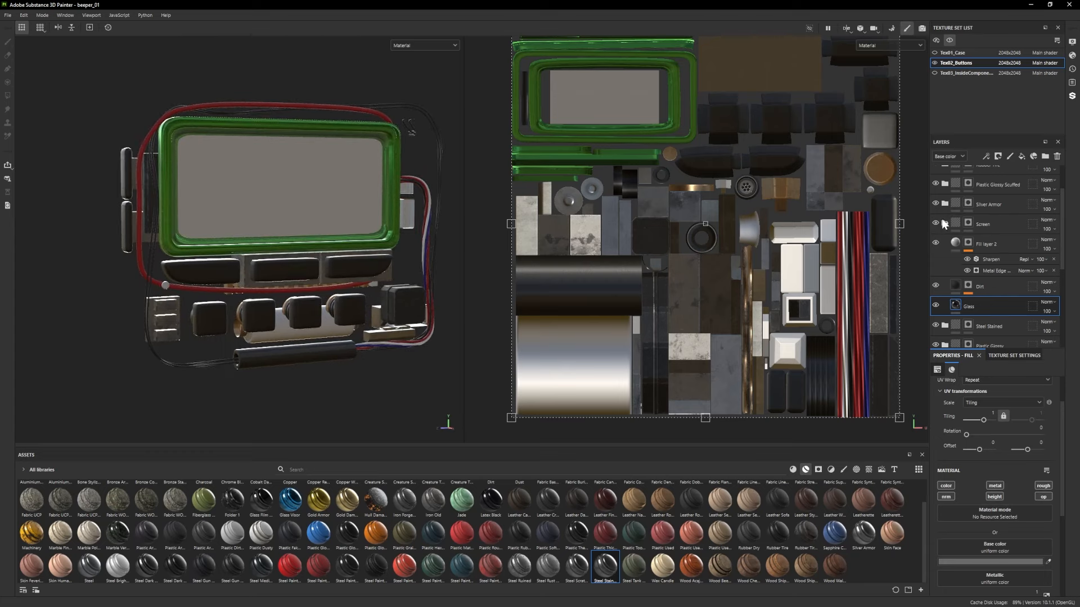
{"action": "left_click", "coordinate": [944, 223]}
Add the Glass Film Dirty Mirror smart material on top with a black mask and reveal it on the front pane.
{"action": "mouse_move", "coordinate": [261, 500]}
{"action": "left_mouse_down"}
{"action": "mouse_move", "coordinate": [984, 253]}
{"action": "mouse_move", "coordinate": [979, 171]}
{"action": "left_mouse_up"}
{"action": "right_click", "coordinate": [972, 171]}
{"action": "left_click", "coordinate": [1001, 185]}
{"action": "key", "text": "4"}
{"action": "left_click", "coordinate": [339, 200]}
{"action": "key", "text": "1"}
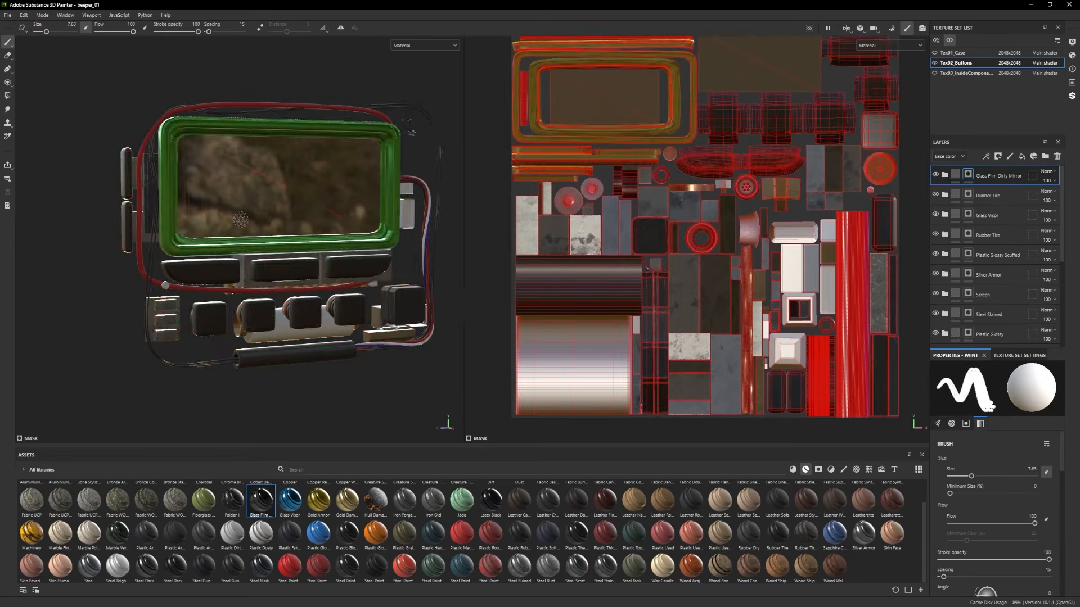
Compare the Glass fills of the mirror and Screen groups and set the mirror glass roughness to about 0.08.
{"action": "left_click", "coordinate": [945, 176]}
{"action": "mouse_move", "coordinate": [240, 219]}
{"action": "left_mouse_down", "text": "alt"}
{"action": "mouse_move", "coordinate": [222, 219]}
{"action": "mouse_move", "coordinate": [315, 225]}
{"action": "left_mouse_up", "text": "alt"}
{"action": "left_click", "coordinate": [969, 215]}
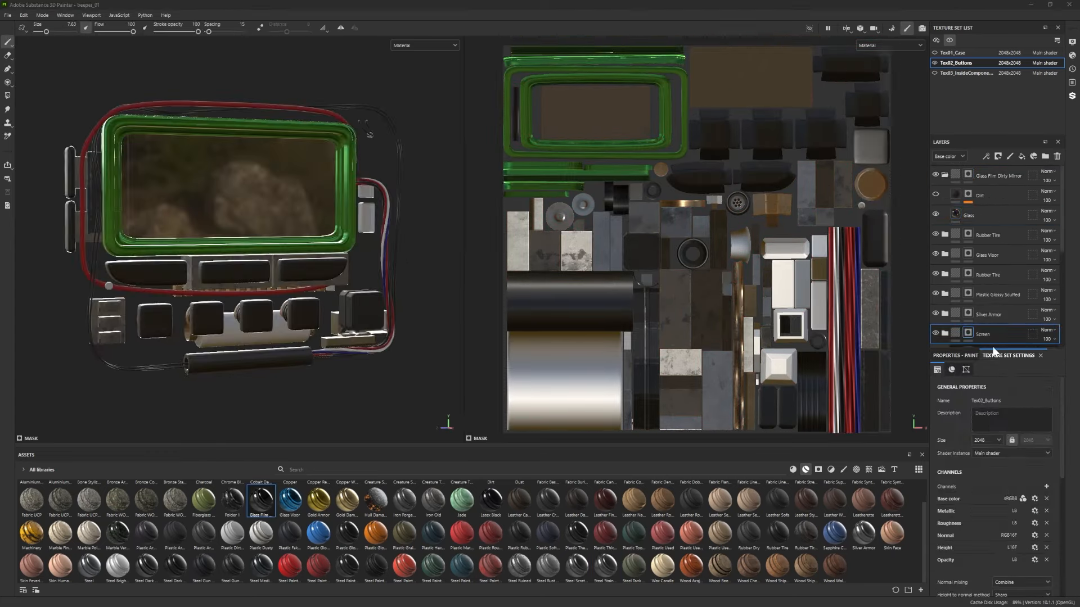
{"action": "scroll", "coordinate": [1006, 475], "scroll_direction": "down", "scroll_amount": 2}
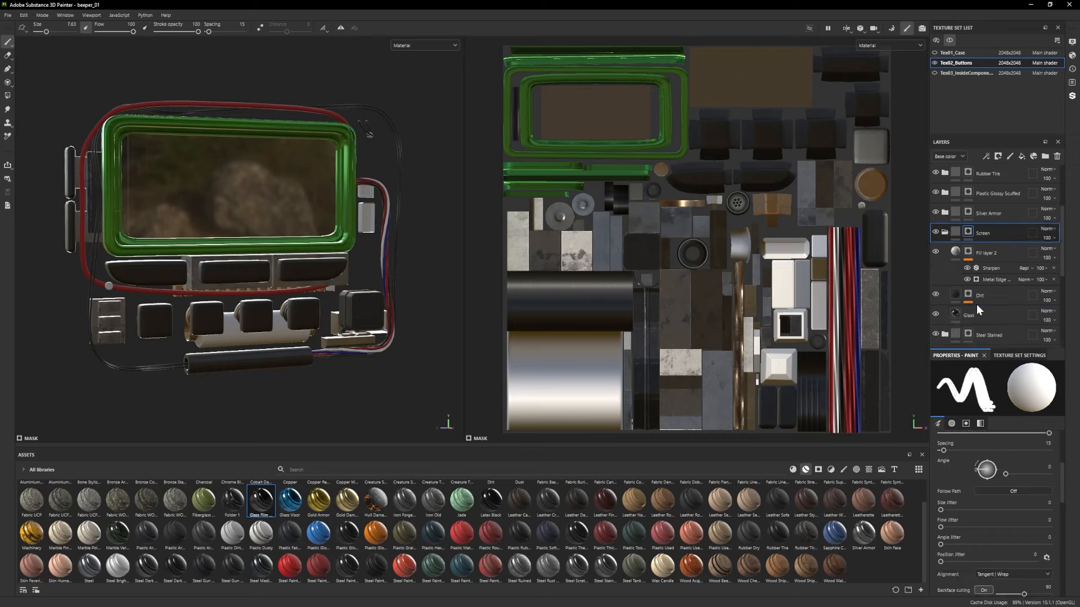
{"action": "left_click", "coordinate": [977, 314]}
{"action": "left_click_drag", "start_coordinate": [253, 224], "coordinate": [281, 225], "text": "alt"}
{"action": "left_click", "coordinate": [944, 232]}
{"action": "scroll", "coordinate": [961, 213], "scroll_direction": "up", "scroll_amount": 2}
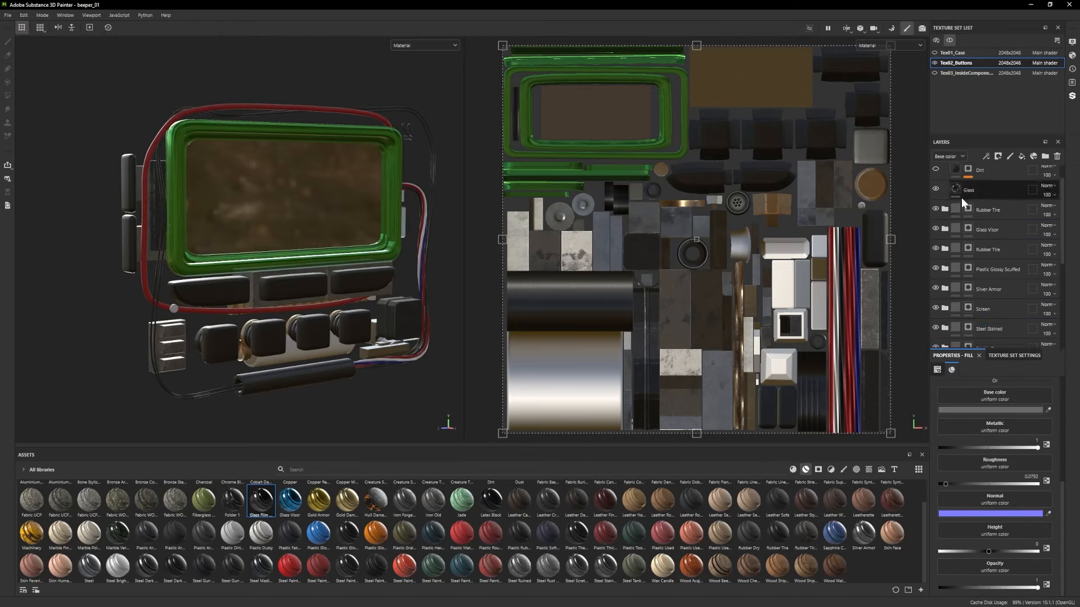
Rename the Glass Film Dirty Mirror group as Glass and place the Screen group's Fill layer 2 with Metal Edge Wear inside it.
{"action": "type", "text": "Glass"}
{"action": "key", "text": "Return"}
{"action": "left_click", "coordinate": [986, 195]}
{"action": "scroll", "coordinate": [1000, 287], "scroll_direction": "down", "scroll_amount": 1}
{"action": "left_click_drag", "start_coordinate": [997, 330], "coordinate": [985, 195]}
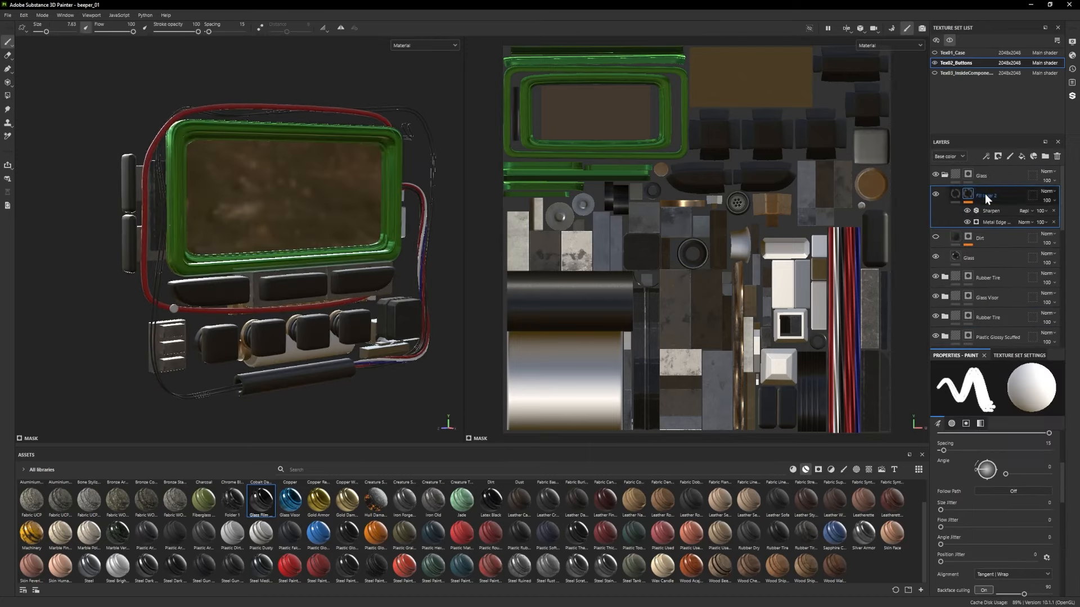
{"action": "left_click_drag", "start_coordinate": [253, 225], "coordinate": [298, 214], "text": "alt"}
{"action": "scroll", "coordinate": [282, 220], "scroll_direction": "up", "scroll_amount": 2}
{"action": "left_click", "coordinate": [1022, 157]}
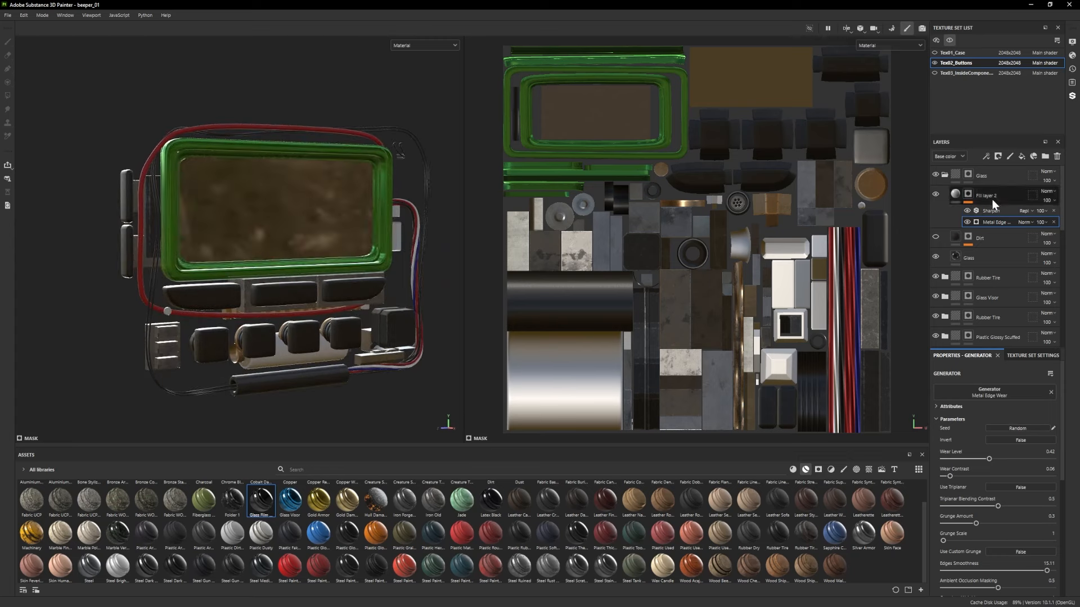
{"action": "left_click_drag", "start_coordinate": [270, 248], "coordinate": [428, 264], "text": "alt"}
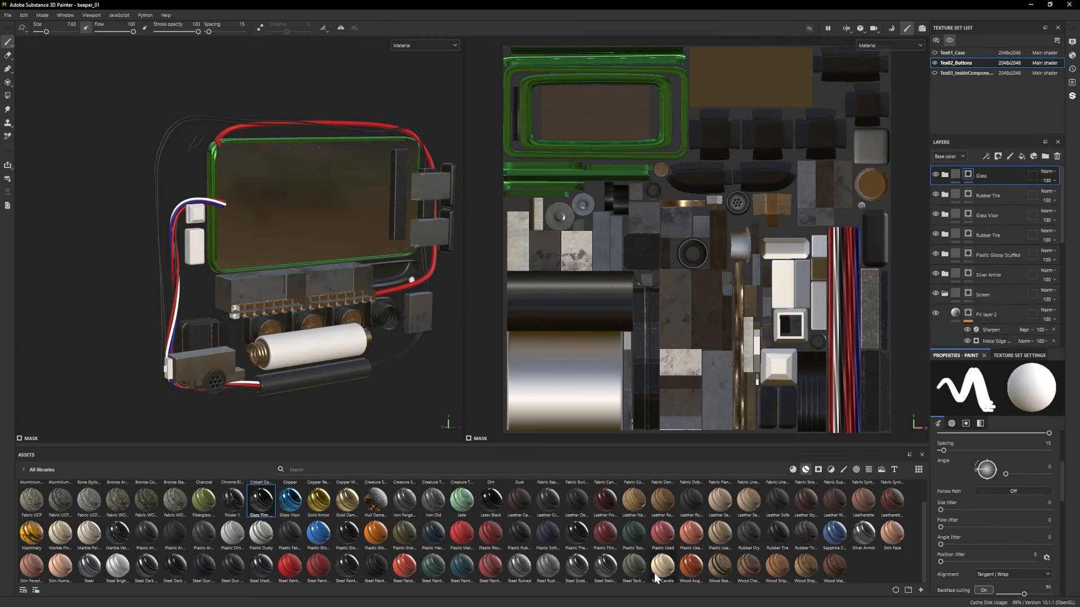
Add a Copper smart material on top with a black mask and reveal it on the small block where the wires begin.
{"action": "scroll", "coordinate": [286, 506], "scroll_direction": "up", "scroll_amount": 1}
{"action": "left_click_drag", "start_coordinate": [373, 477], "coordinate": [981, 172]}
{"action": "right_click", "coordinate": [974, 175]}
{"action": "left_click", "coordinate": [997, 192]}
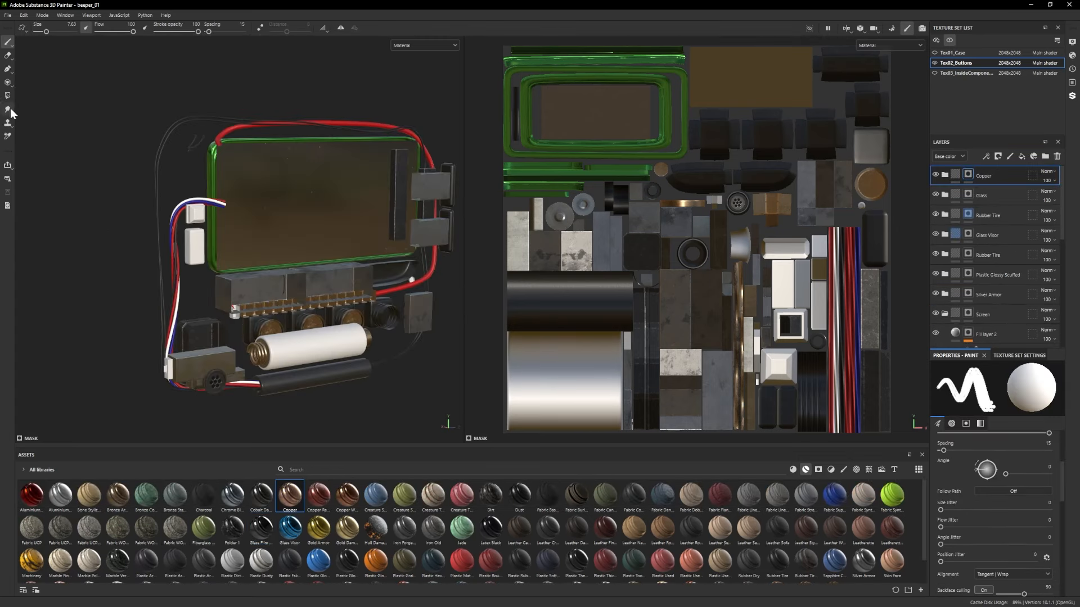
{"action": "left_click", "coordinate": [8, 95]}
{"action": "left_click", "coordinate": [195, 213]}
{"action": "scroll", "coordinate": [976, 299], "scroll_direction": "down", "scroll_amount": 1}
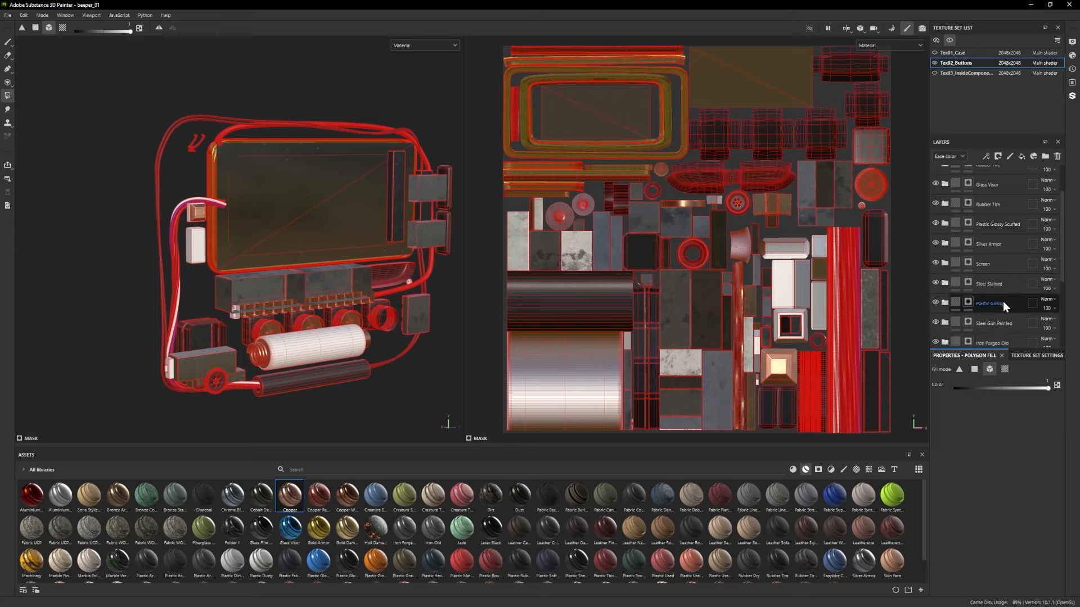
Reveal the Steel Gun Painted layer on the white rectangular block below the copper block.
{"action": "left_click", "coordinate": [992, 323]}
{"action": "mouse_move", "coordinate": [191, 217]}
{"action": "left_mouse_down", "text": "alt"}
{"action": "mouse_move", "coordinate": [202, 263]}
{"action": "mouse_move", "coordinate": [692, 251]}
{"action": "left_mouse_up", "text": "alt"}
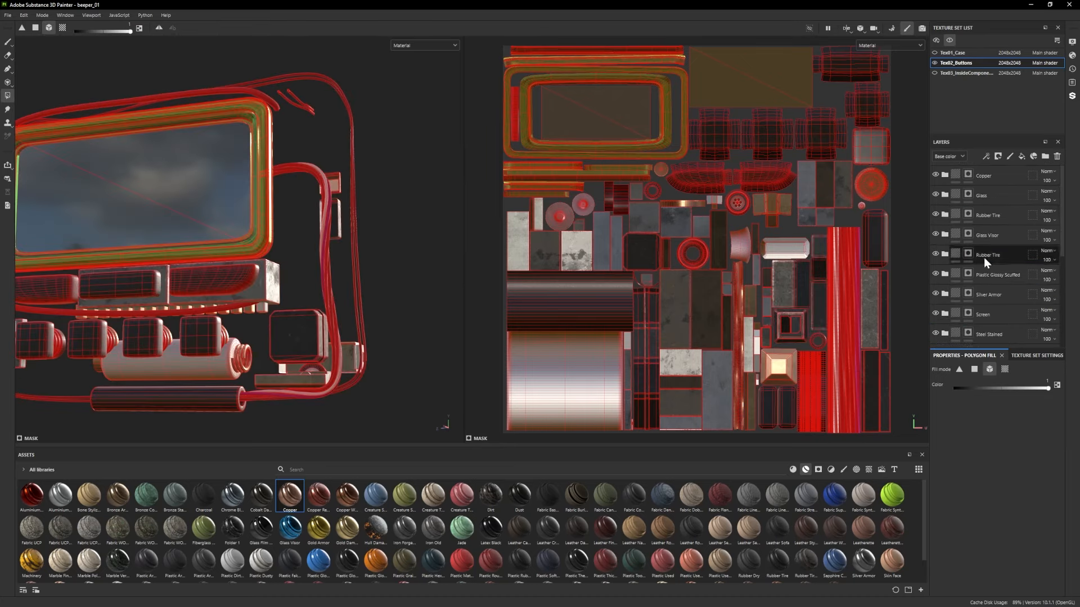
{"action": "scroll", "coordinate": [990, 268], "scroll_direction": "down", "scroll_amount": 3}
{"action": "left_click", "coordinate": [990, 287]}
{"action": "left_click", "coordinate": [260, 308]}
{"action": "key", "text": "1"}
{"action": "mouse_move", "coordinate": [260, 309]}
{"action": "left_mouse_down", "text": "alt"}
{"action": "mouse_move", "coordinate": [287, 292]}
{"action": "mouse_move", "coordinate": [321, 242]}
{"action": "mouse_move", "coordinate": [351, 237]}
{"action": "left_mouse_up", "text": "alt"}
Reveal the Steel Gun Painted layer on the small connector plate at the side of the speaker box.
{"action": "left_click", "coordinate": [7, 95]}
{"action": "left_click", "coordinate": [174, 262]}
{"action": "right_click_drag", "start_coordinate": [173, 262], "coordinate": [479, 333], "text": "alt"}
{"action": "left_click", "coordinate": [991, 247]}
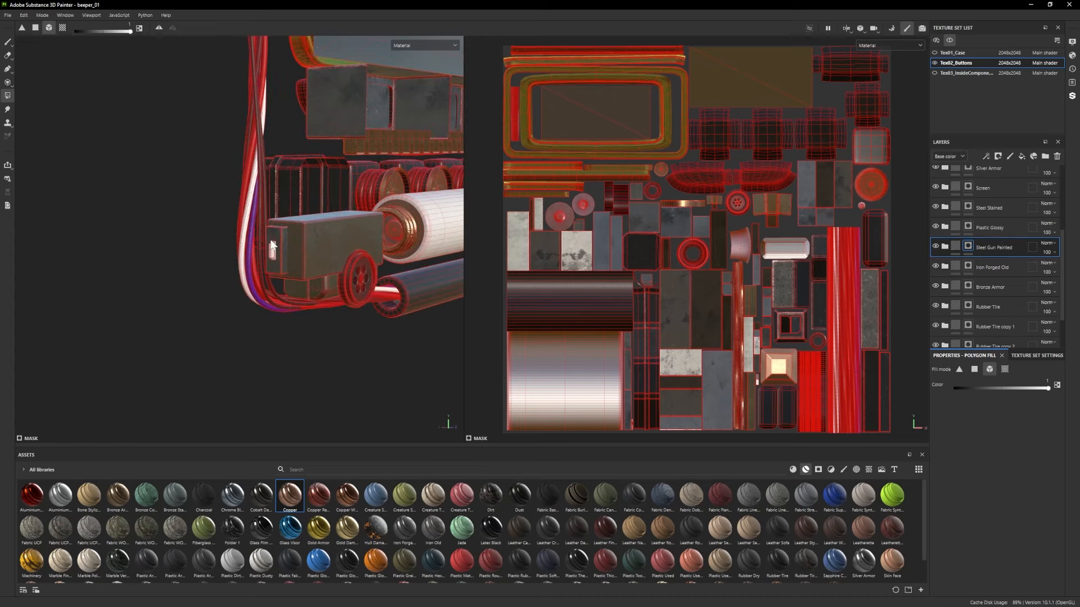
{"action": "key", "text": "1"}
{"action": "left_click_drag", "start_coordinate": [236, 323], "coordinate": [294, 348], "text": "alt"}
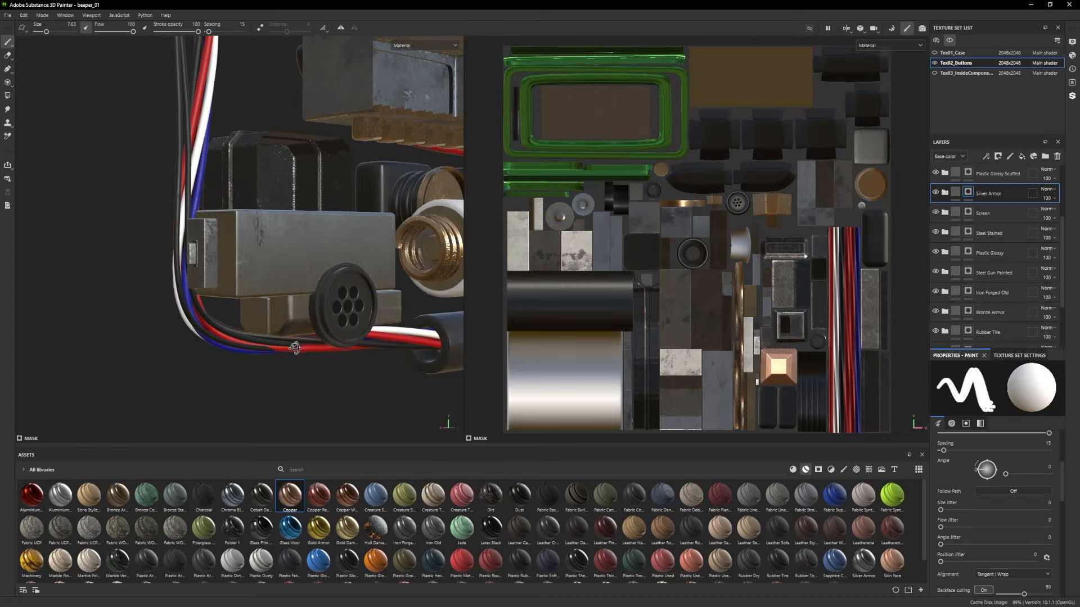
Add another Silver Armor smart material with a black mask and reveal it on the small connector at the side of the speaker box.
{"action": "left_click_drag", "start_coordinate": [987, 187], "coordinate": [988, 194]}
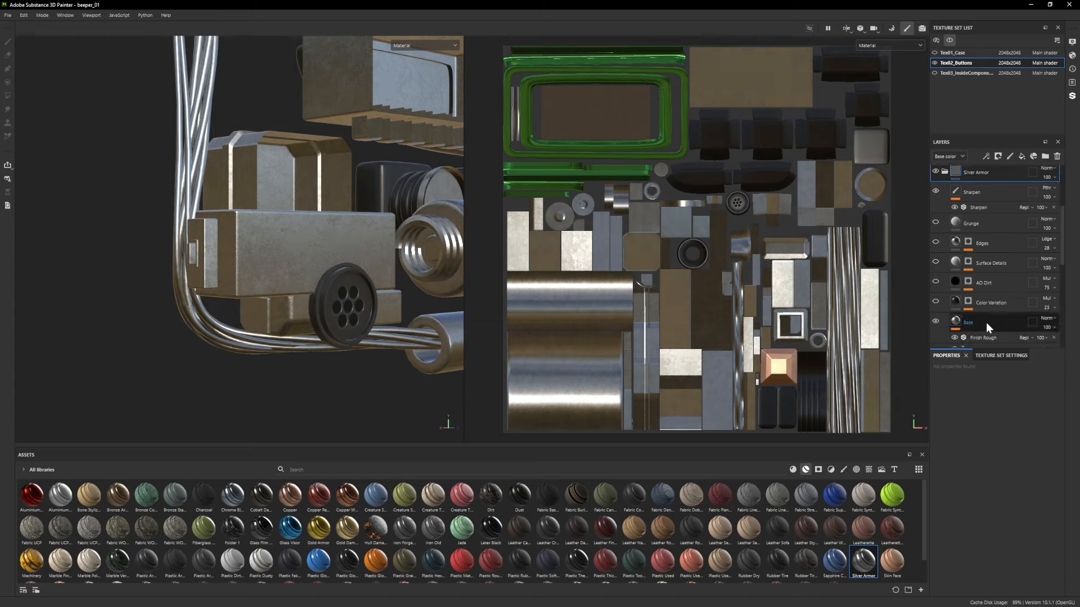
{"action": "left_click", "coordinate": [987, 322]}
{"action": "scroll", "coordinate": [943, 333], "scroll_direction": "down", "scroll_amount": 1}
{"action": "scroll", "coordinate": [944, 332], "scroll_direction": "up", "scroll_amount": 1}
{"action": "left_click", "coordinate": [945, 172]}
{"action": "right_click", "coordinate": [1001, 201]}
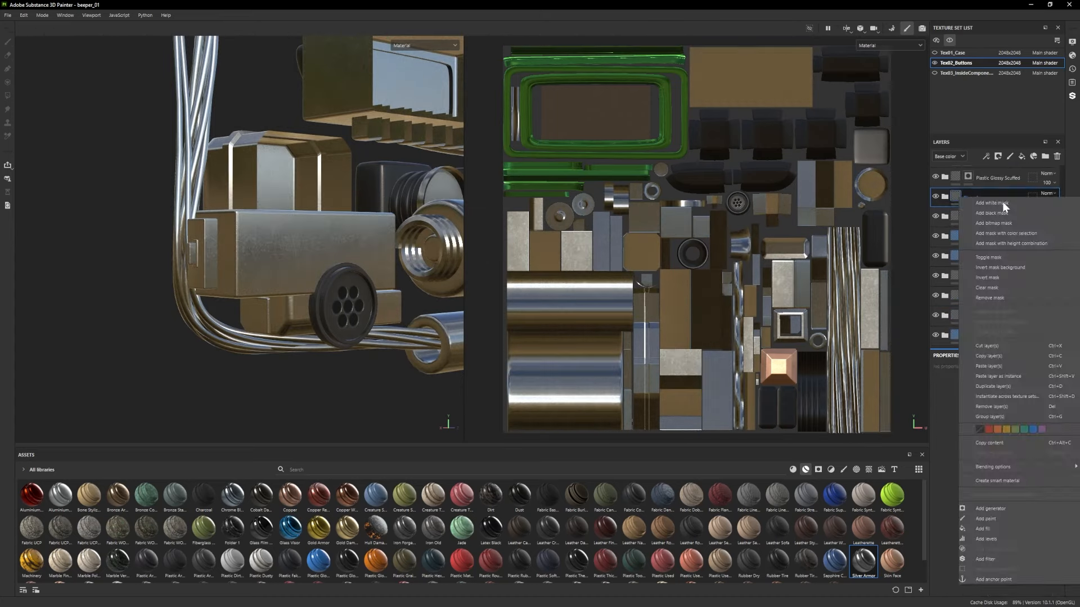
{"action": "left_click", "coordinate": [1002, 201]}
{"action": "key", "text": "4"}
{"action": "left_click", "coordinate": [193, 254]}
{"action": "key", "text": "1"}
{"action": "scroll", "coordinate": [193, 255], "scroll_direction": "down", "scroll_amount": 5}
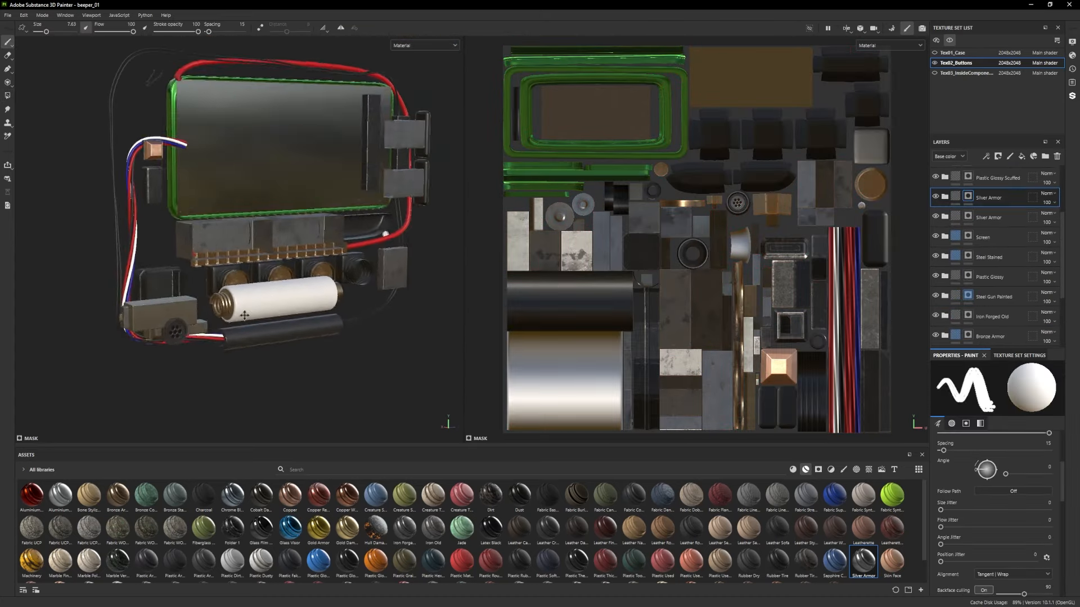
Reveal the Rubber Tire layer on the square front button next to the wires.
{"action": "left_click_drag", "start_coordinate": [193, 254], "coordinate": [337, 247], "text": "alt"}
{"action": "middle_click_drag", "start_coordinate": [237, 247], "coordinate": [366, 225], "text": "alt"}
{"action": "scroll", "coordinate": [960, 230], "scroll_direction": "down", "scroll_amount": 1}
{"action": "left_click", "coordinate": [968, 304]}
{"action": "left_click", "coordinate": [7, 96]}
{"action": "key", "text": "1"}
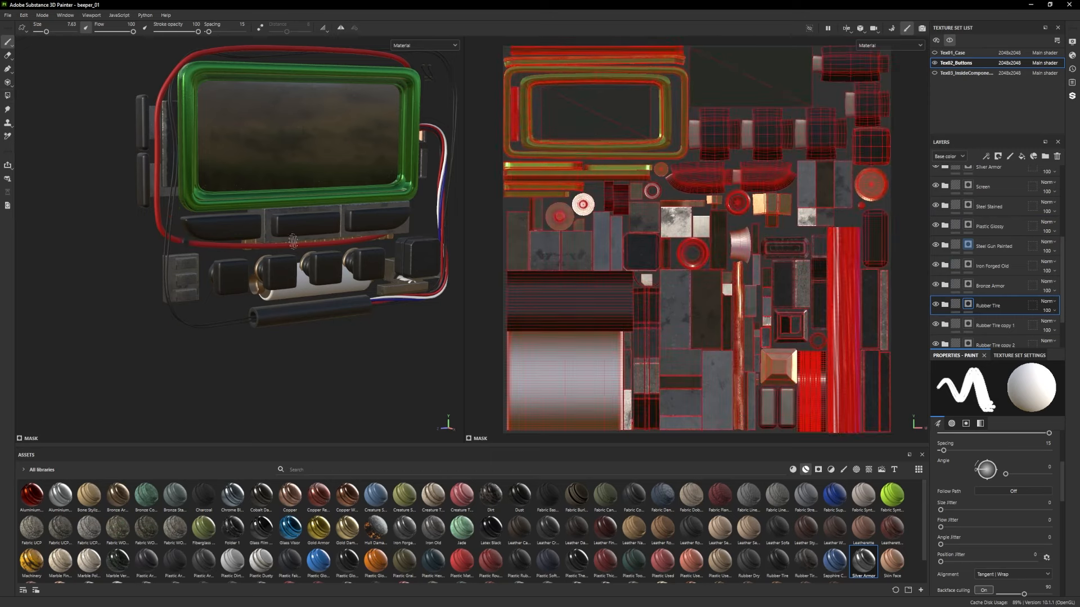
{"action": "left_click_drag", "start_coordinate": [253, 242], "coordinate": [332, 248], "text": "alt"}
{"action": "mouse_move", "coordinate": [332, 248]}
{"action": "right_mouse_down", "text": "alt"}
{"action": "mouse_move", "coordinate": [439, 319]}
{"action": "mouse_move", "coordinate": [285, 261]}
{"action": "right_mouse_up", "text": "alt"}
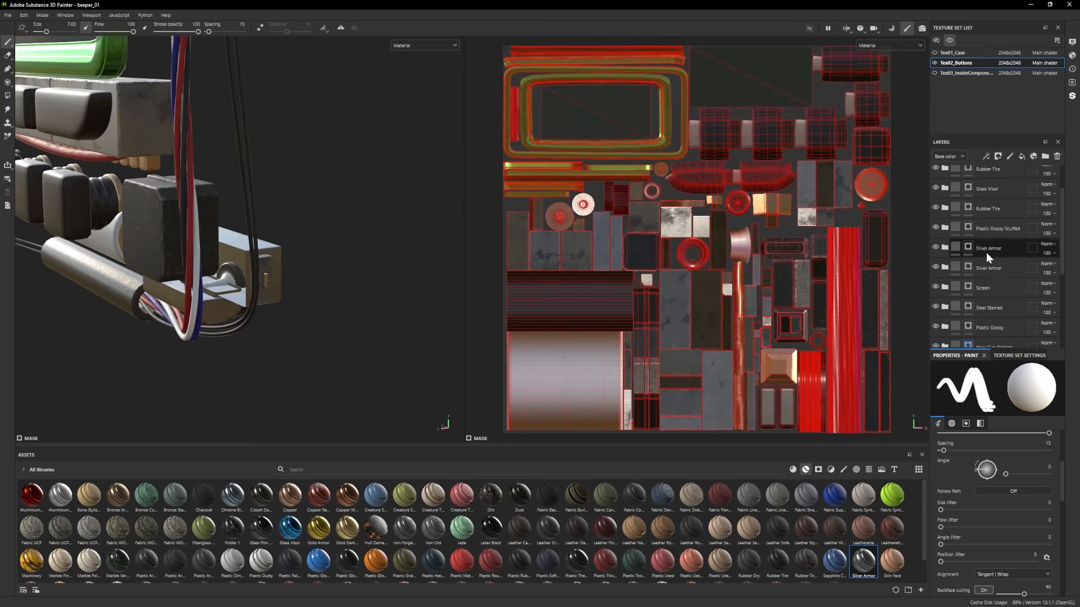
Reveal the Copper layer on the curved round part inside the metal box behind the square button.
{"action": "scroll", "coordinate": [986, 252], "scroll_direction": "up", "scroll_amount": 2}
{"action": "left_click", "coordinate": [968, 175]}
{"action": "key", "text": "4"}
{"action": "left_click", "coordinate": [226, 279]}
{"action": "key", "text": "1"}
{"action": "left_click_drag", "start_coordinate": [366, 292], "coordinate": [268, 314], "text": "alt"}
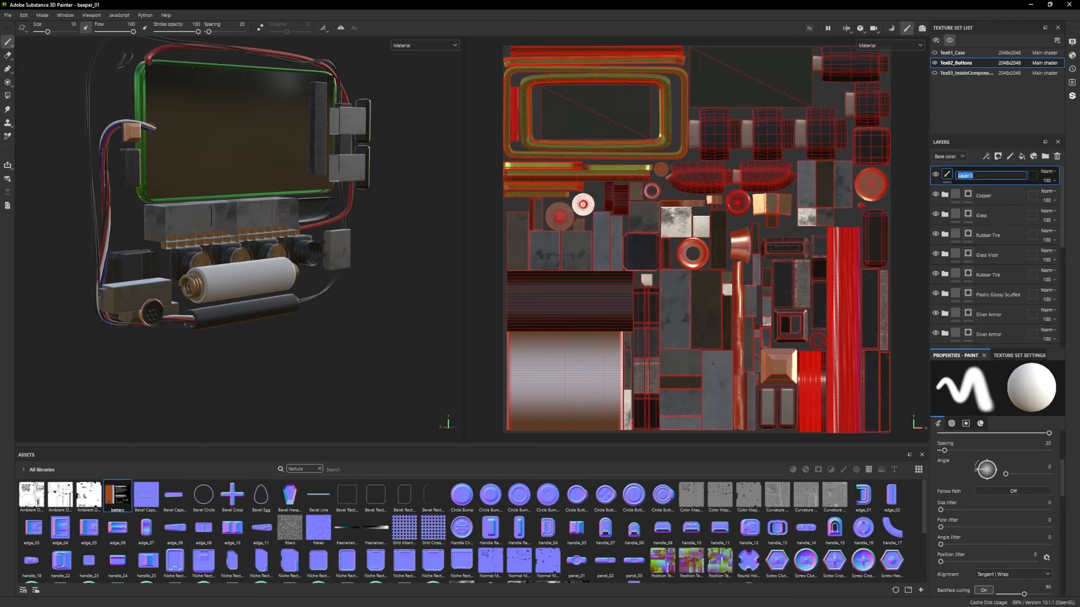
Name the new paint layer Battery and project the battery label texture onto the battery's UV shell.
{"action": "left_click", "coordinate": [7, 96]}
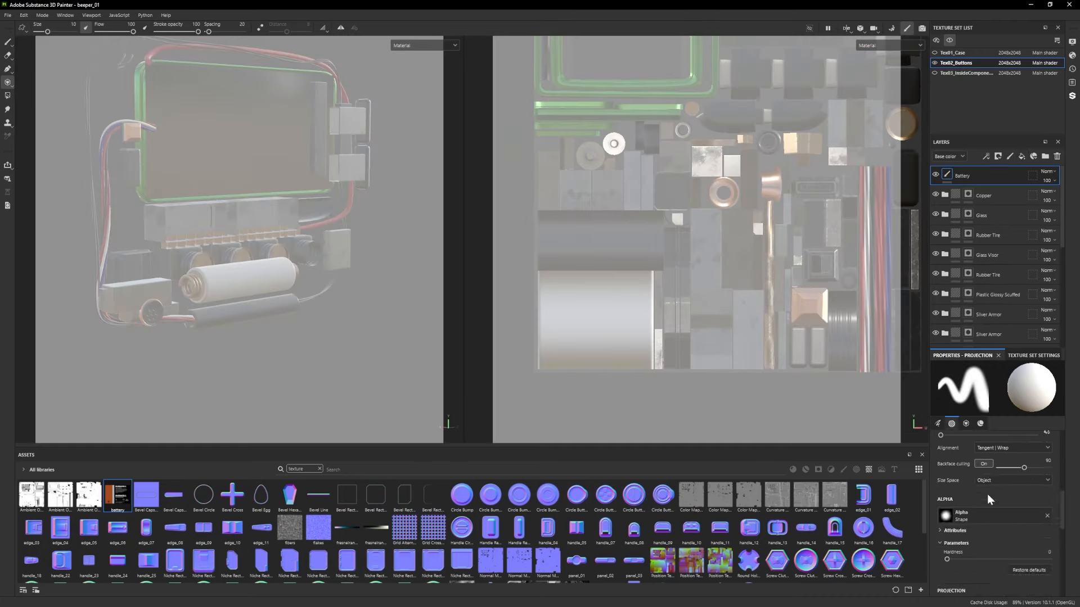
{"action": "left_click_drag", "start_coordinate": [299, 501], "coordinate": [993, 526]}
{"action": "right_click_drag", "start_coordinate": [552, 363], "coordinate": [827, 303], "text": "alt"}
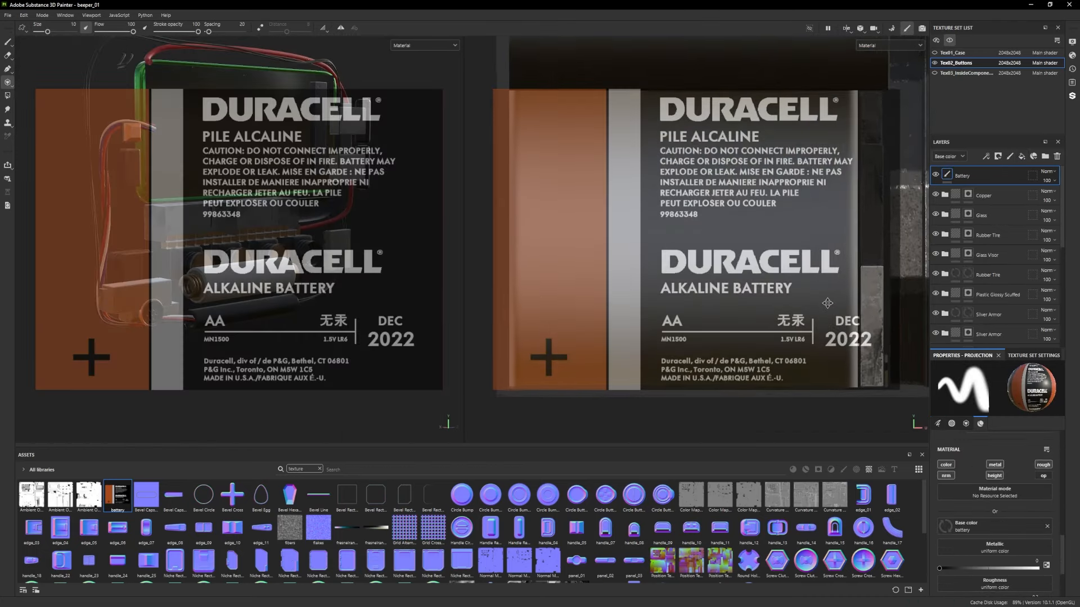
{"action": "left_click_drag", "start_coordinate": [528, 100], "coordinate": [541, 99]}
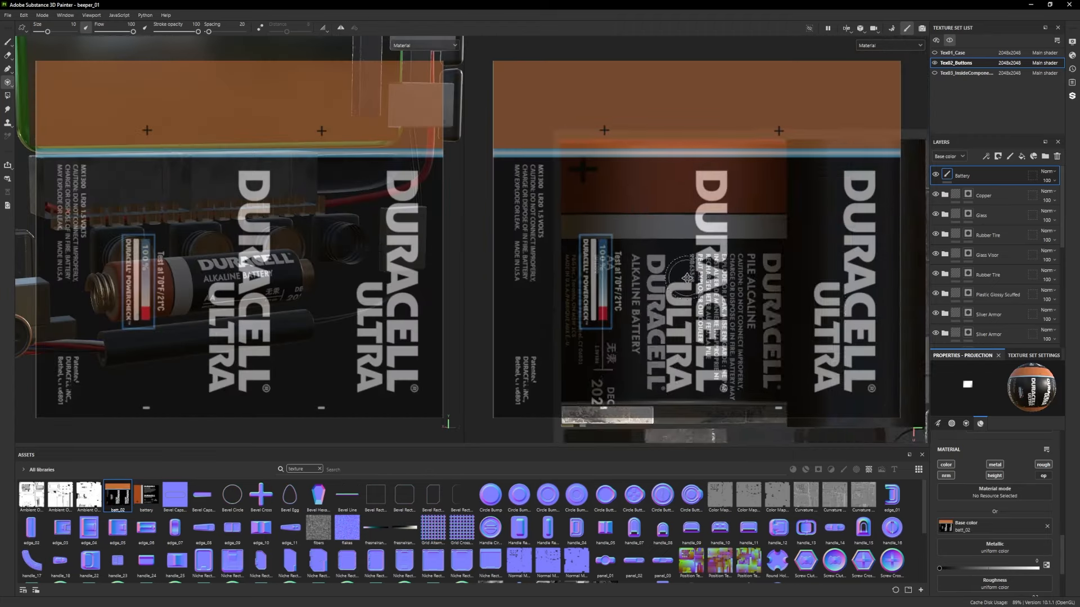
Align the battery's UV shell with the batt_02 texture and project it over the whole battery, replacing the earlier label.
{"action": "middle_click_drag", "start_coordinate": [687, 278], "coordinate": [719, 247], "text": "alt"}
{"action": "right_click_drag", "start_coordinate": [718, 247], "coordinate": [834, 196], "text": "alt"}
{"action": "mouse_move", "coordinate": [835, 196]}
{"action": "middle_mouse_down", "text": "alt"}
{"action": "mouse_move", "coordinate": [842, 182]}
{"action": "mouse_move", "coordinate": [867, 188]}
{"action": "middle_mouse_up", "text": "alt"}
{"action": "left_click_drag", "start_coordinate": [894, 163], "coordinate": [615, 192]}
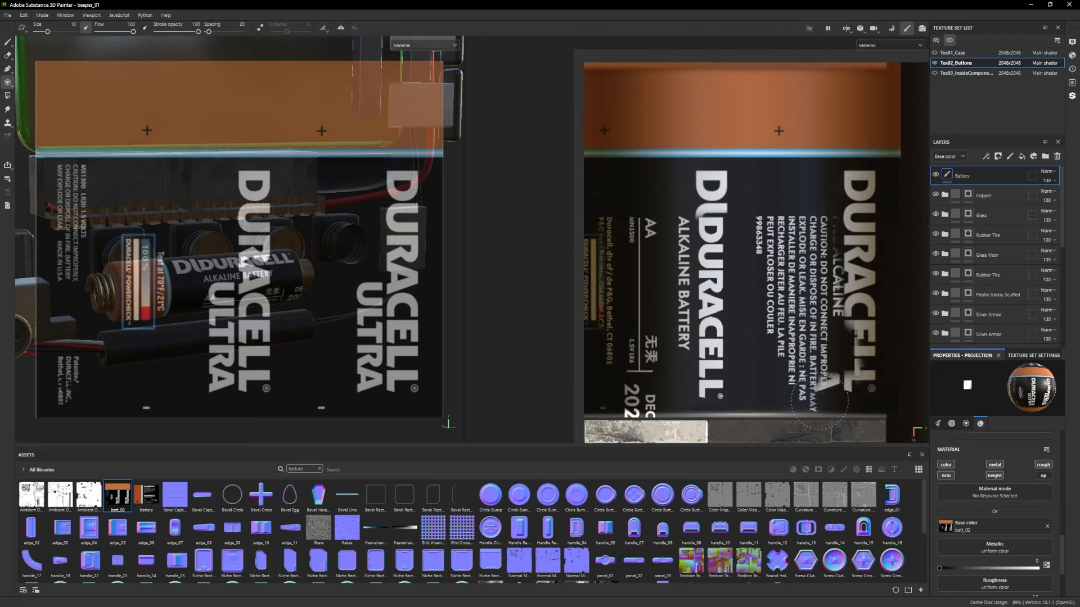
{"action": "left_click_drag", "start_coordinate": [672, 295], "coordinate": [855, 363]}
{"action": "left_click_drag", "start_coordinate": [850, 256], "coordinate": [598, 88]}
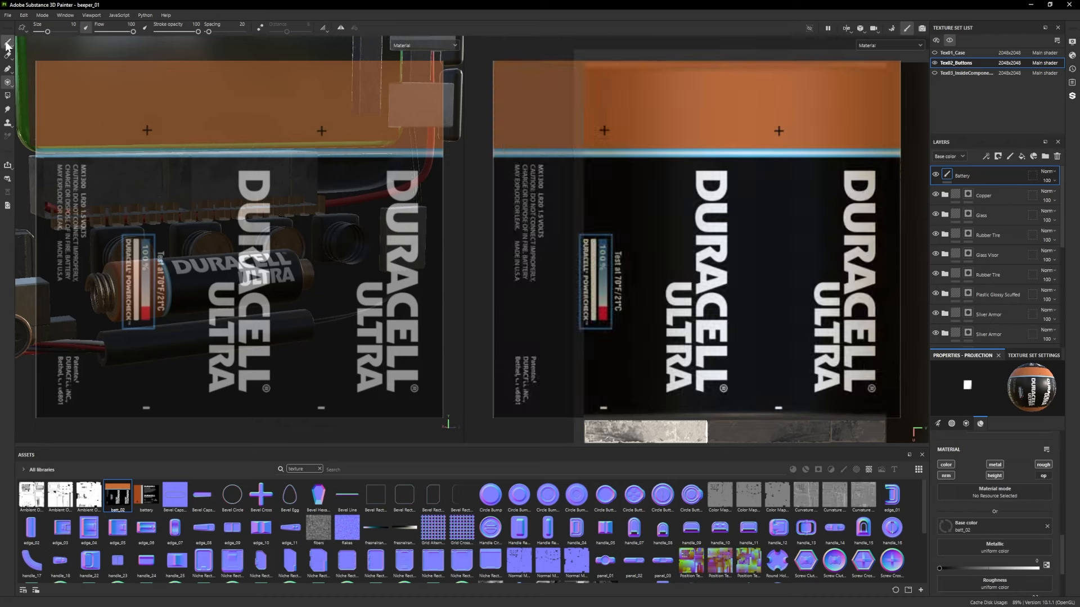
{"action": "left_click", "coordinate": [8, 41]}
{"action": "key", "text": "f"}
{"action": "left_click_drag", "start_coordinate": [253, 217], "coordinate": [275, 181], "text": "alt"}
{"action": "middle_click_drag", "start_coordinate": [275, 181], "coordinate": [403, 284], "text": "alt"}
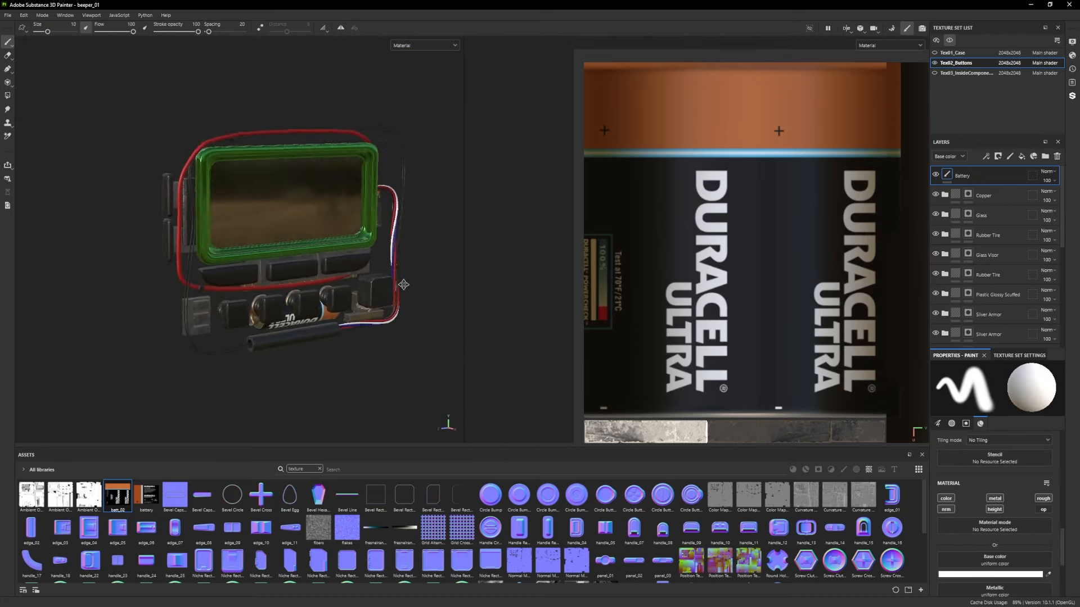
Switch to the Tex03 inside-components texture set, hide Tex01_Case and Tex02_Buttons, clear the texture filter in the assets and save the project.
{"action": "left_click", "coordinate": [934, 72]}
{"action": "left_click", "coordinate": [956, 71]}
{"action": "key", "text": "alt+q"}
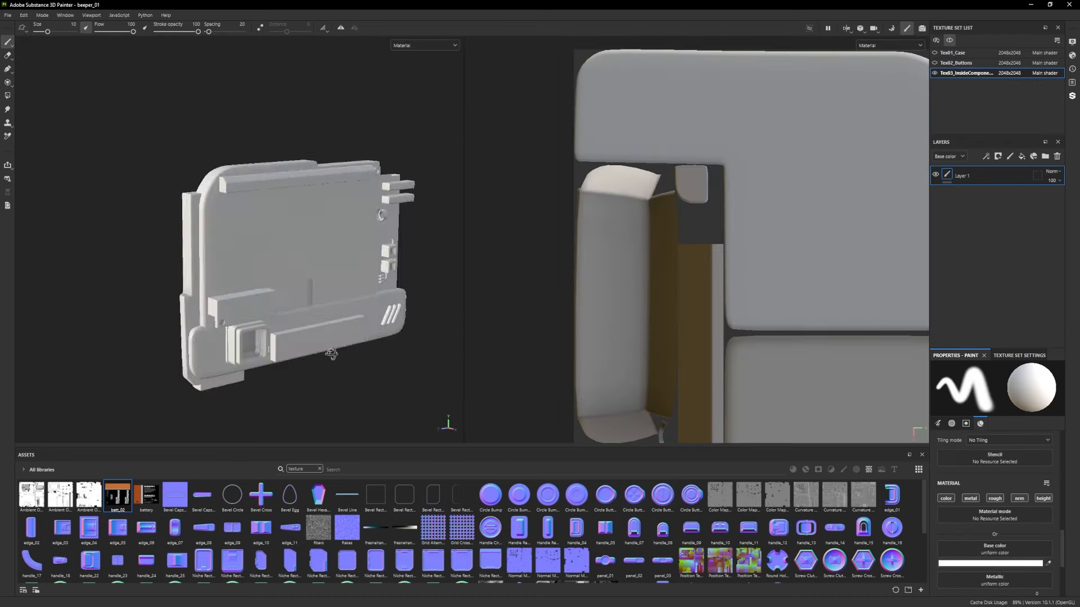
{"action": "mouse_move", "coordinate": [335, 357]}
{"action": "left_mouse_down", "text": "alt"}
{"action": "mouse_move", "coordinate": [258, 325]}
{"action": "mouse_move", "coordinate": [377, 363]}
{"action": "mouse_move", "coordinate": [350, 373]}
{"action": "left_mouse_up", "text": "alt"}
{"action": "key", "text": "alt+q"}
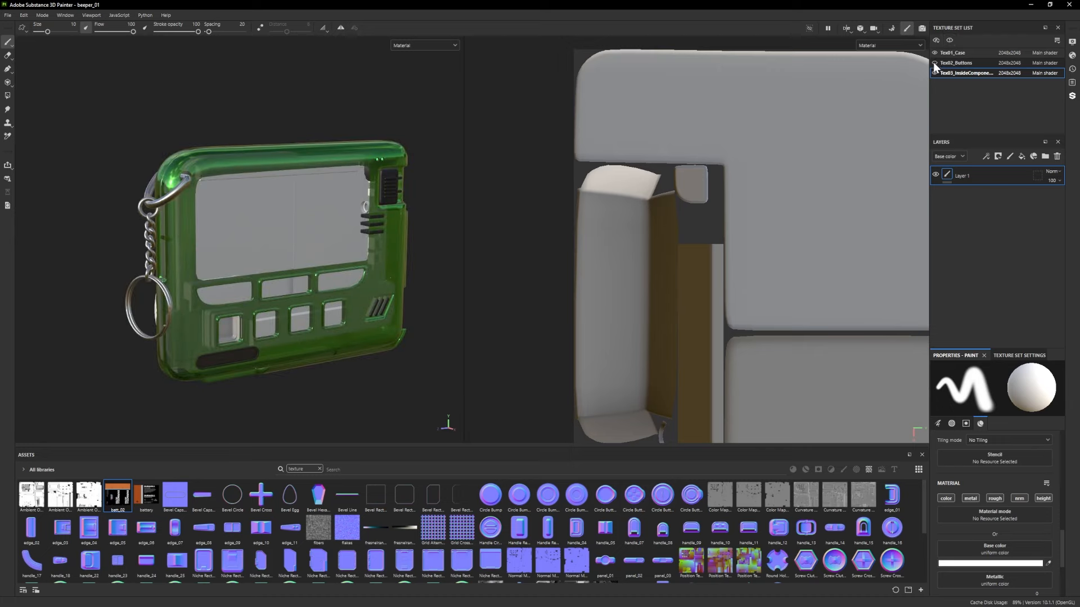
{"action": "left_click", "coordinate": [934, 62]}
{"action": "left_click", "coordinate": [934, 53]}
{"action": "scroll", "coordinate": [453, 309], "scroll_direction": "up", "scroll_amount": 1}
{"action": "left_click", "coordinate": [320, 469]}
{"action": "key", "text": "ctrl+s"}
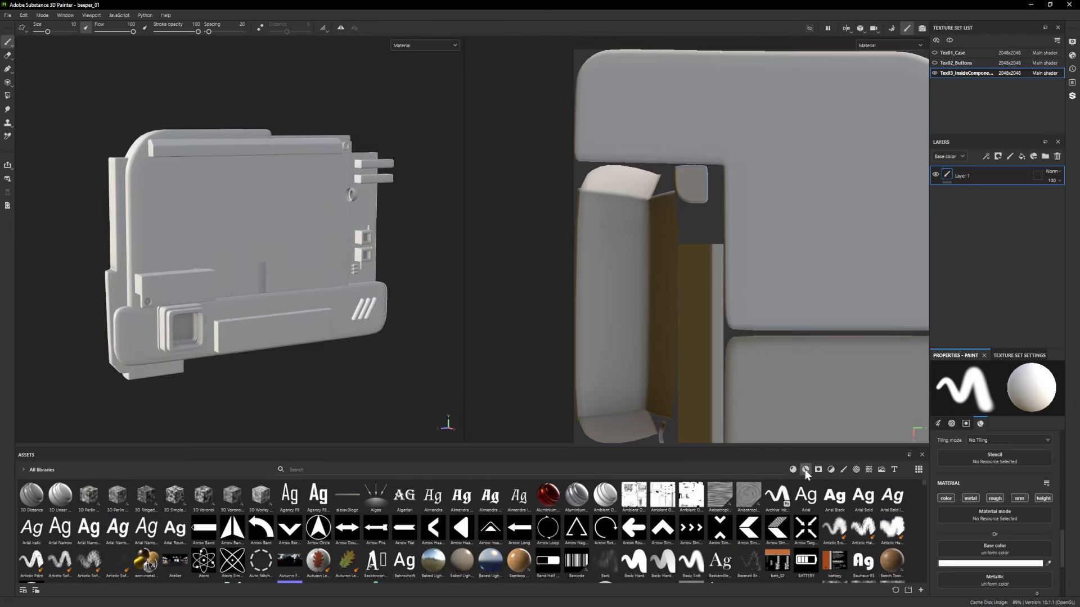
Add a Bronze Armor smart material to the inside components and set its Base Metal base color to tan AA8358.
{"action": "left_click", "coordinate": [806, 469]}
{"action": "left_click_drag", "start_coordinate": [117, 494], "coordinate": [945, 195]}
{"action": "left_click", "coordinate": [998, 310]}
{"action": "left_click", "coordinate": [988, 467]}
{"action": "left_click", "coordinate": [765, 476]}
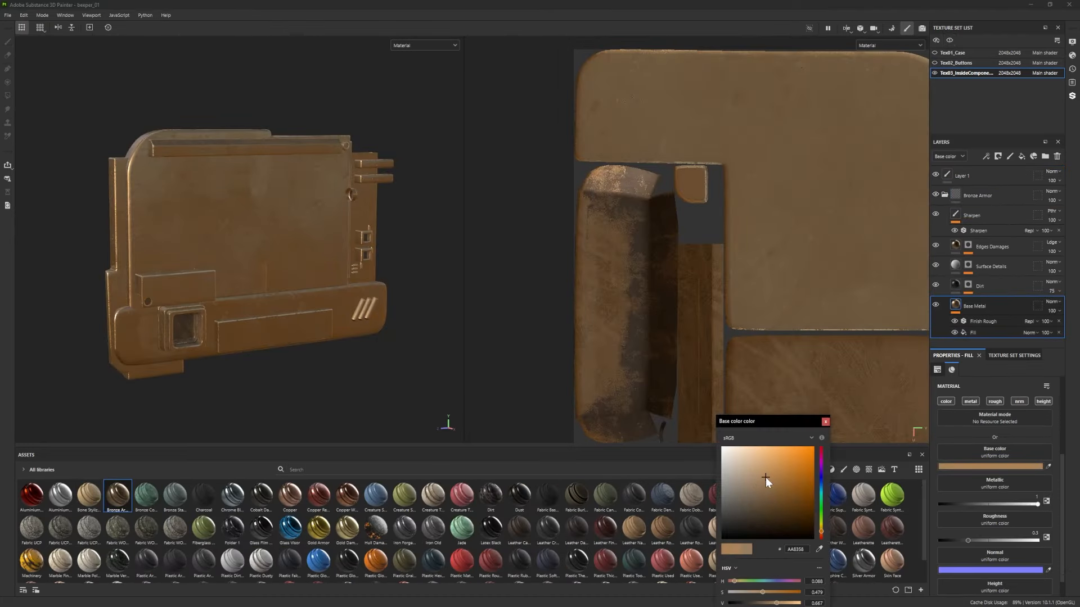
Give Bronze Armor a black mask and reveal it on the two square chips and the three small rectangular contacts on the other side.
{"action": "left_click", "coordinate": [983, 197]}
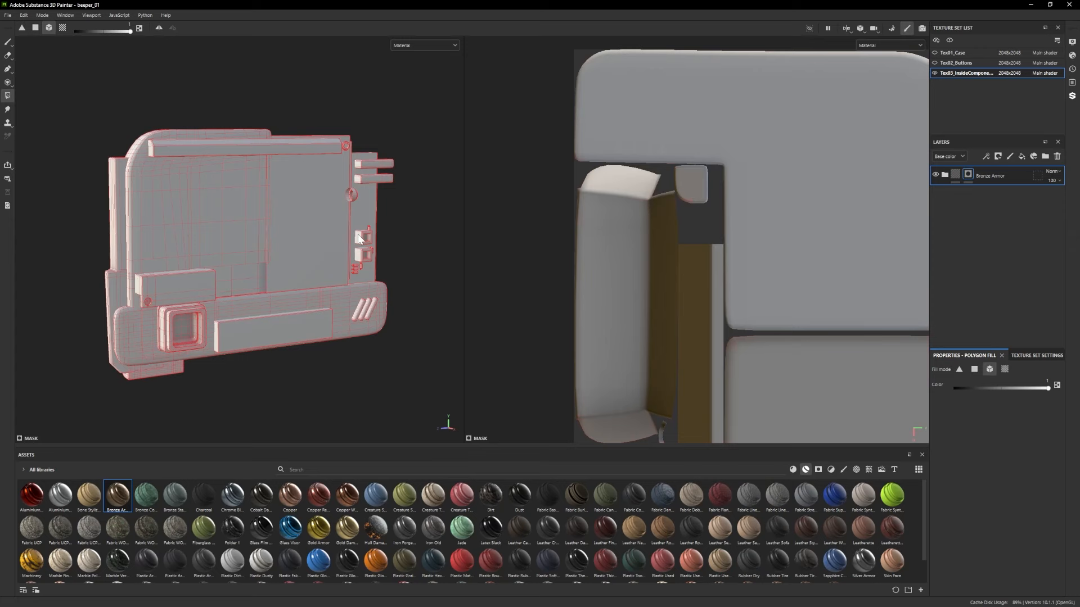
{"action": "left_click_drag", "start_coordinate": [358, 235], "coordinate": [363, 255]}
{"action": "left_click_drag", "start_coordinate": [363, 256], "coordinate": [310, 251], "text": "alt"}
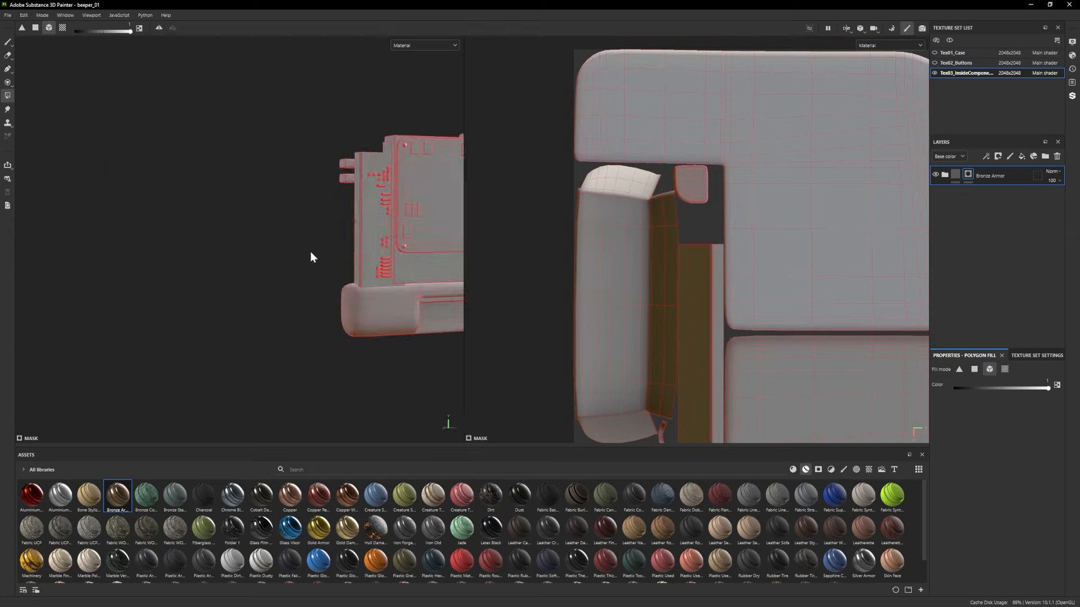
{"action": "middle_click_drag", "start_coordinate": [310, 252], "coordinate": [112, 259], "text": "alt"}
{"action": "scroll", "coordinate": [208, 225], "scroll_direction": "up", "scroll_amount": 2}
{"action": "mouse_move", "coordinate": [216, 220]}
{"action": "left_mouse_down"}
{"action": "mouse_move", "coordinate": [200, 220]}
{"action": "mouse_move", "coordinate": [315, 242]}
{"action": "left_mouse_up"}
{"action": "left_click", "coordinate": [8, 41]}
Add a Copper Worn smart material below Bronze Armor with a black mask and reveal it on the small upright resistor above the chips.
{"action": "scroll", "coordinate": [315, 242], "scroll_direction": "up", "scroll_amount": 2}
{"action": "left_click_drag", "start_coordinate": [347, 495], "coordinate": [990, 195]}
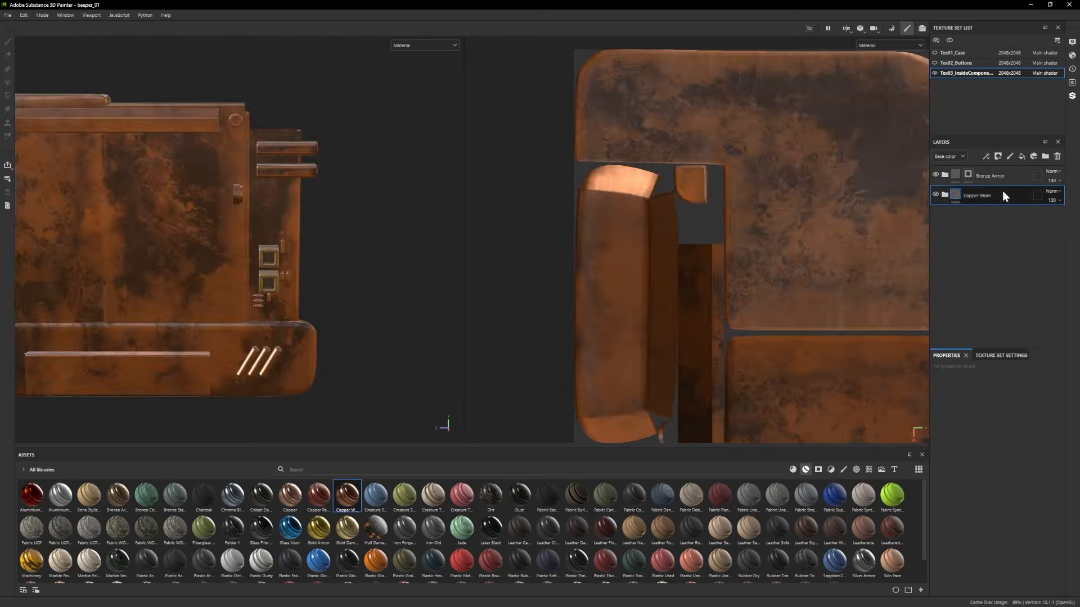
{"action": "scroll", "coordinate": [103, 173], "scroll_direction": "up", "scroll_amount": 2}
{"action": "left_click_drag", "start_coordinate": [103, 173], "coordinate": [318, 246], "text": "alt"}
{"action": "scroll", "coordinate": [249, 211], "scroll_direction": "down", "scroll_amount": 1}
{"action": "scroll", "coordinate": [249, 211], "scroll_direction": "up", "scroll_amount": 2}
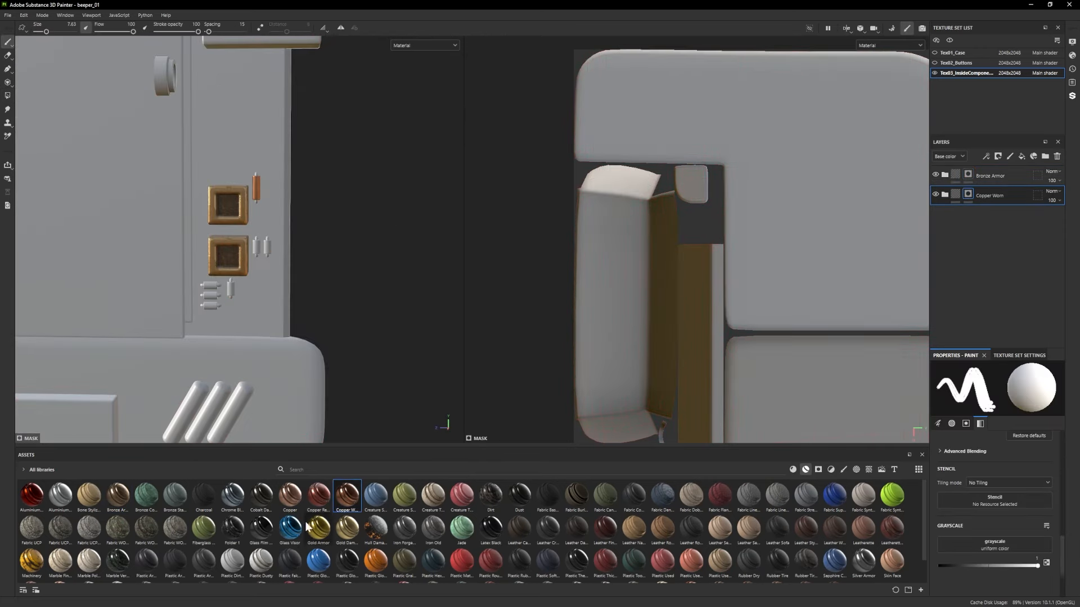
Add a Plastic Thermoformed smart material masked to the small resistors, and a black-masked Silver Armor below it.
{"action": "left_click_drag", "start_coordinate": [575, 563], "coordinate": [990, 215]}
{"action": "key", "text": "4"}
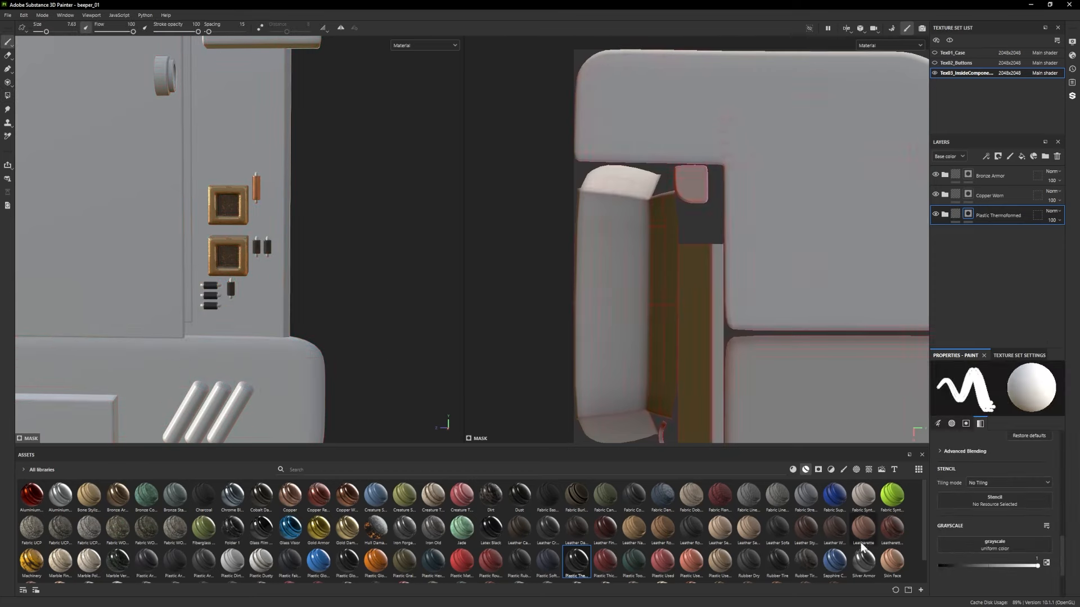
{"action": "left_click_drag", "start_coordinate": [863, 557], "coordinate": [990, 236]}
{"action": "key", "text": "4"}
{"action": "scroll", "coordinate": [410, 338], "scroll_direction": "up", "scroll_amount": 3}
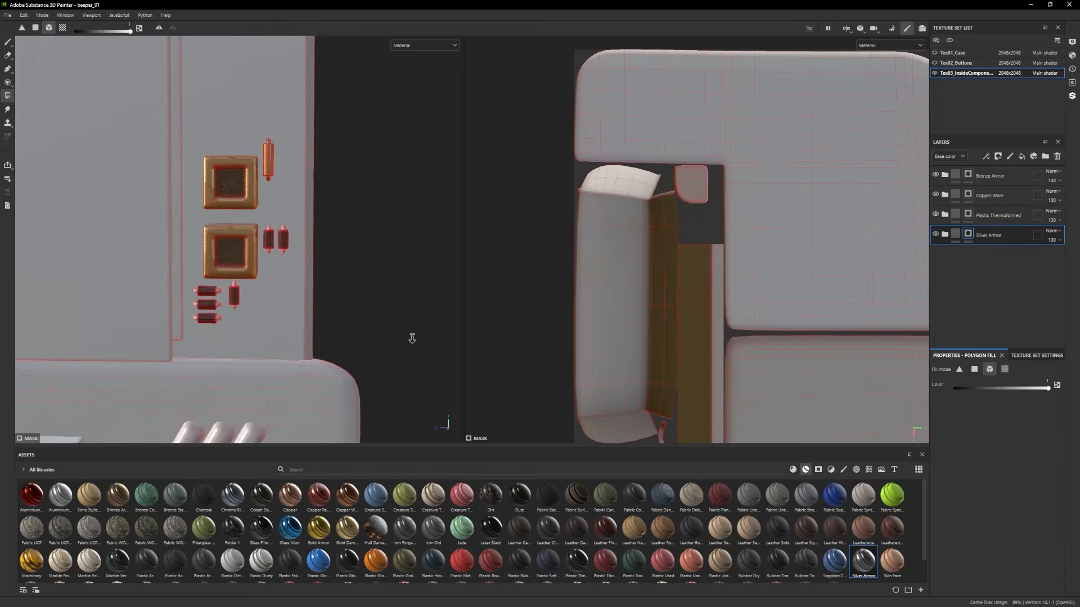
Reveal the Silver Armor layer on the small round solder points and screws on the other side of the board.
{"action": "left_click", "coordinate": [8, 43]}
{"action": "mouse_move", "coordinate": [169, 237]}
{"action": "left_mouse_down", "text": "alt"}
{"action": "mouse_move", "coordinate": [495, 376]}
{"action": "mouse_move", "coordinate": [394, 315]}
{"action": "left_mouse_up", "text": "alt"}
{"action": "scroll", "coordinate": [236, 225], "scroll_direction": "up", "scroll_amount": 3}
{"action": "key", "text": "4"}
{"action": "mouse_move", "coordinate": [199, 203]}
{"action": "left_mouse_down", "text": "alt"}
{"action": "mouse_move", "coordinate": [222, 244]}
{"action": "mouse_move", "coordinate": [281, 253]}
{"action": "left_mouse_up", "text": "alt"}
{"action": "scroll", "coordinate": [222, 244], "scroll_direction": "down", "scroll_amount": 2}
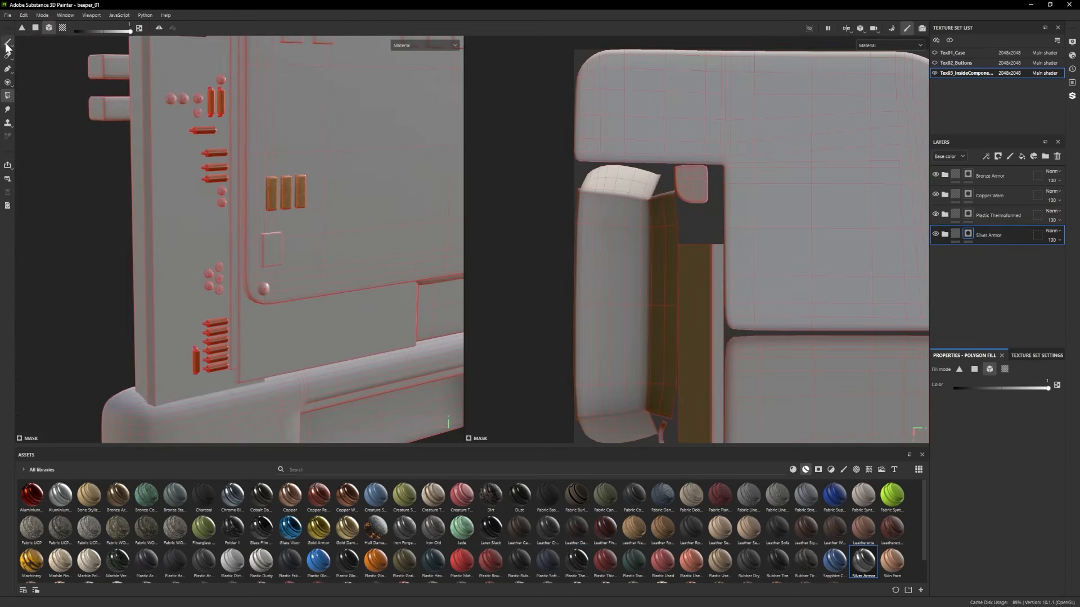
{"action": "left_click", "coordinate": [7, 44]}
{"action": "key", "text": "f"}
Add the Circuit Board Keyboard material at the bottom, masked to the rear board, with tiling 3.83 and offset 0.42, -0.03.
{"action": "left_click", "coordinate": [792, 469]}
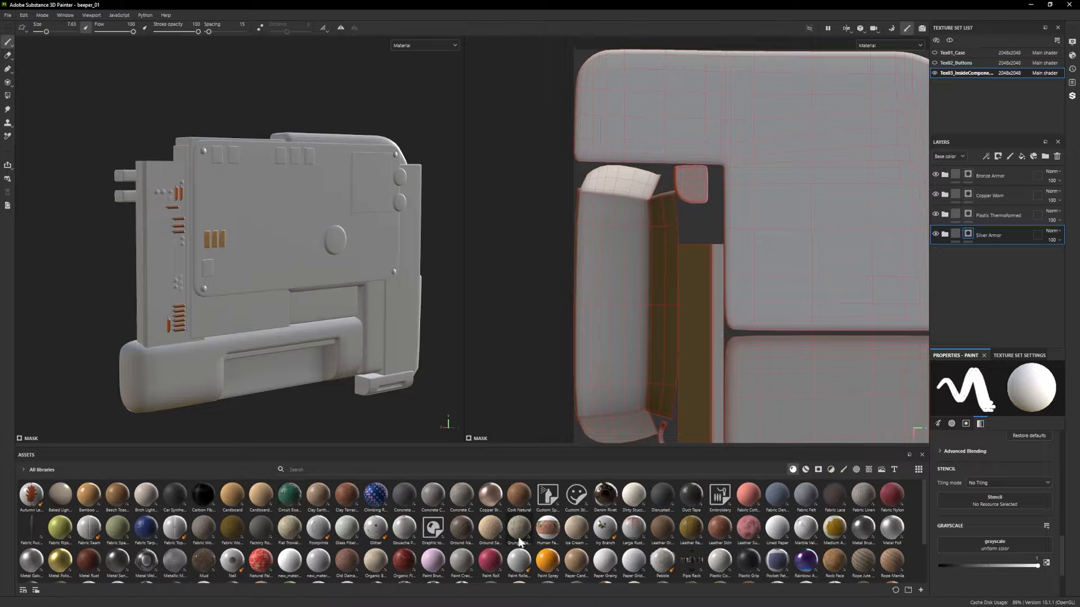
{"action": "left_click_drag", "start_coordinate": [290, 496], "coordinate": [973, 325]}
{"action": "scroll", "coordinate": [944, 415], "scroll_direction": "up", "scroll_amount": 3}
{"action": "left_click_drag", "start_coordinate": [981, 413], "coordinate": [984, 412]}
{"action": "left_click_drag", "start_coordinate": [1027, 441], "coordinate": [1026, 442]}
{"action": "left_click_drag", "start_coordinate": [984, 412], "coordinate": [985, 442]}
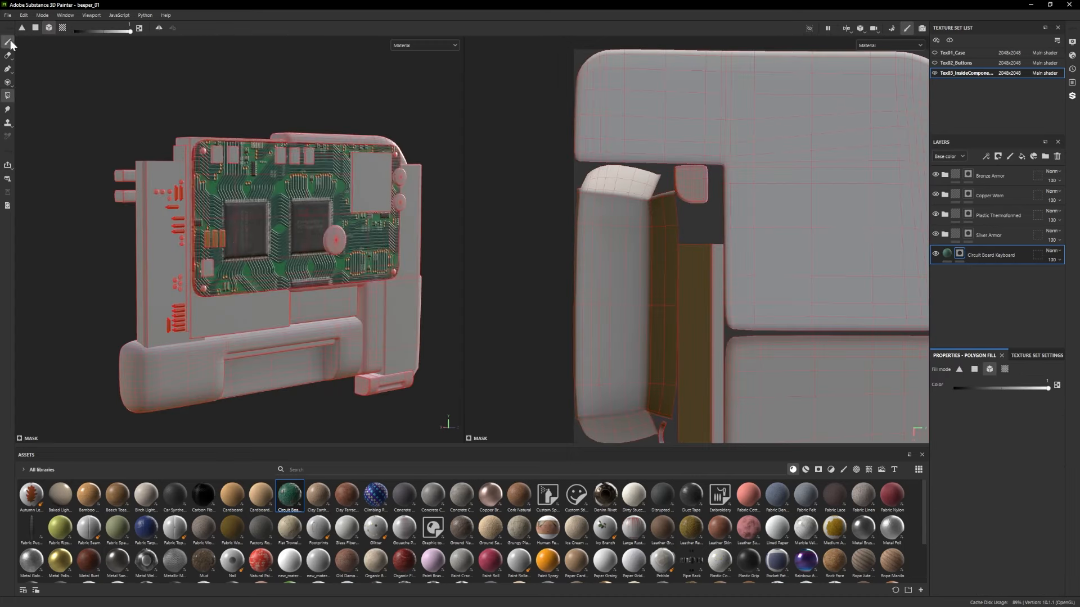
{"action": "left_click", "coordinate": [9, 42]}
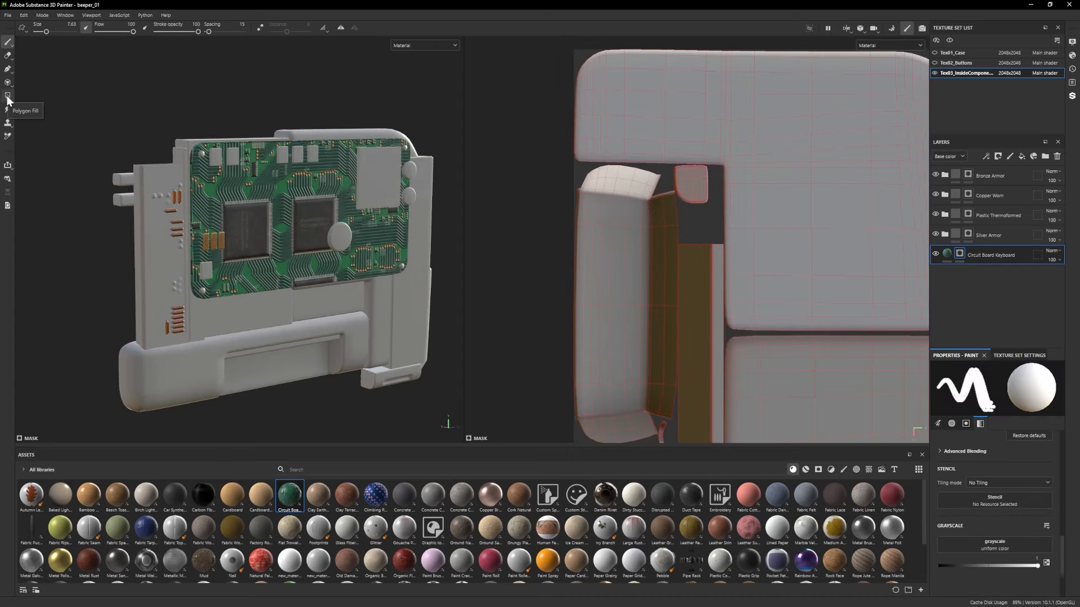
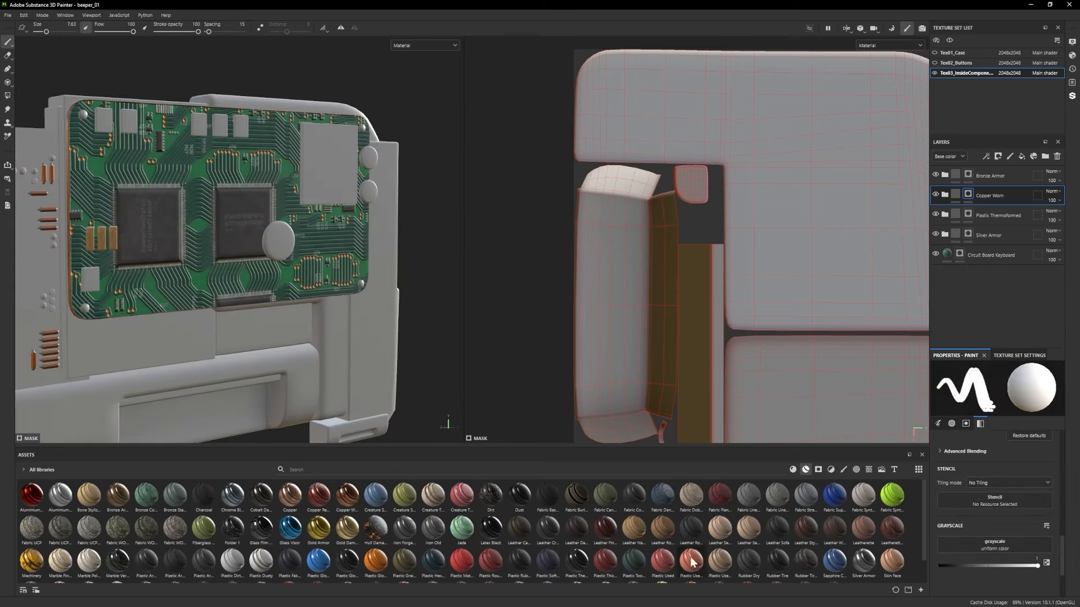
Add a Rubber Tire smart material at the bottom, hide its Wear layer and mask it in black to the round disc on the board.
{"action": "left_click_drag", "start_coordinate": [777, 561], "coordinate": [967, 303]}
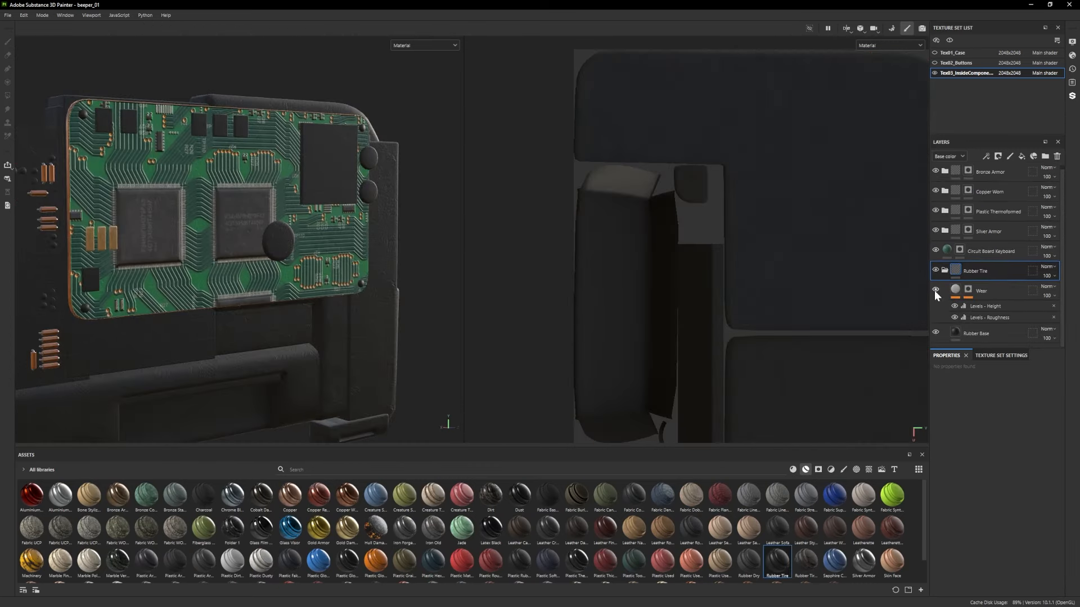
{"action": "left_click", "coordinate": [935, 290]}
{"action": "right_click", "coordinate": [984, 271]}
{"action": "left_click", "coordinate": [1003, 15]}
Add a Steel Gun Painted smart material above Plastic Thermoformed with a black mask and reveal it on the board's large and small rectangular chips.
{"action": "scroll", "coordinate": [303, 284], "scroll_direction": "down", "scroll_amount": 3}
{"action": "scroll", "coordinate": [573, 529], "scroll_direction": "down", "scroll_amount": 1}
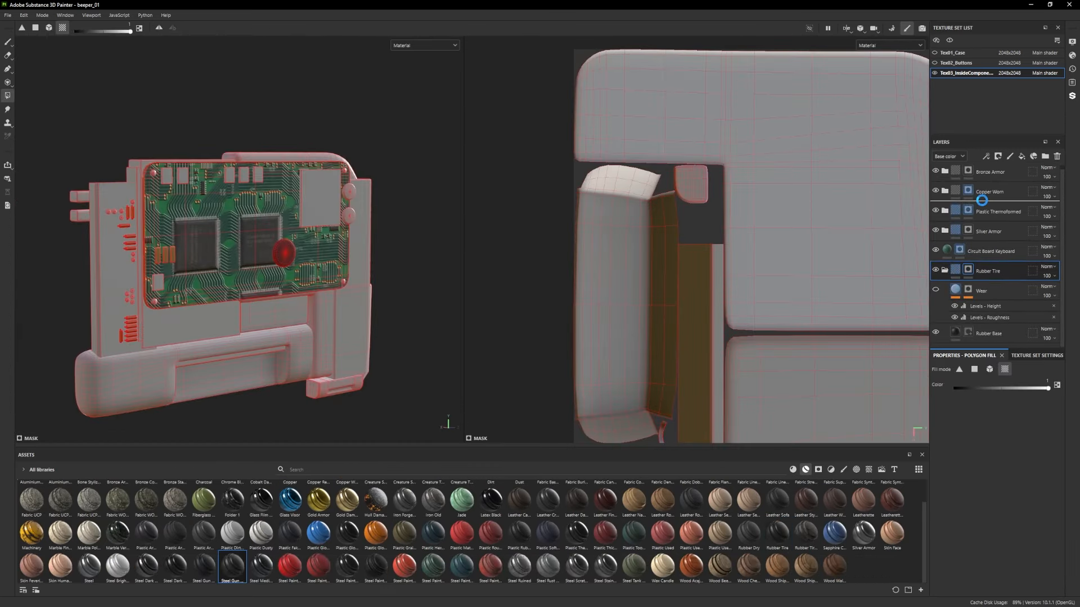
{"action": "right_click", "coordinate": [981, 209]}
{"action": "left_click", "coordinate": [987, 214]}
{"action": "left_click", "coordinate": [321, 197]}
{"action": "scroll", "coordinate": [279, 209], "scroll_direction": "up", "scroll_amount": 3}
{"action": "left_click", "coordinate": [49, 27]}
{"action": "left_click", "coordinate": [230, 155]}
{"action": "scroll", "coordinate": [315, 186], "scroll_direction": "down", "scroll_amount": 2}
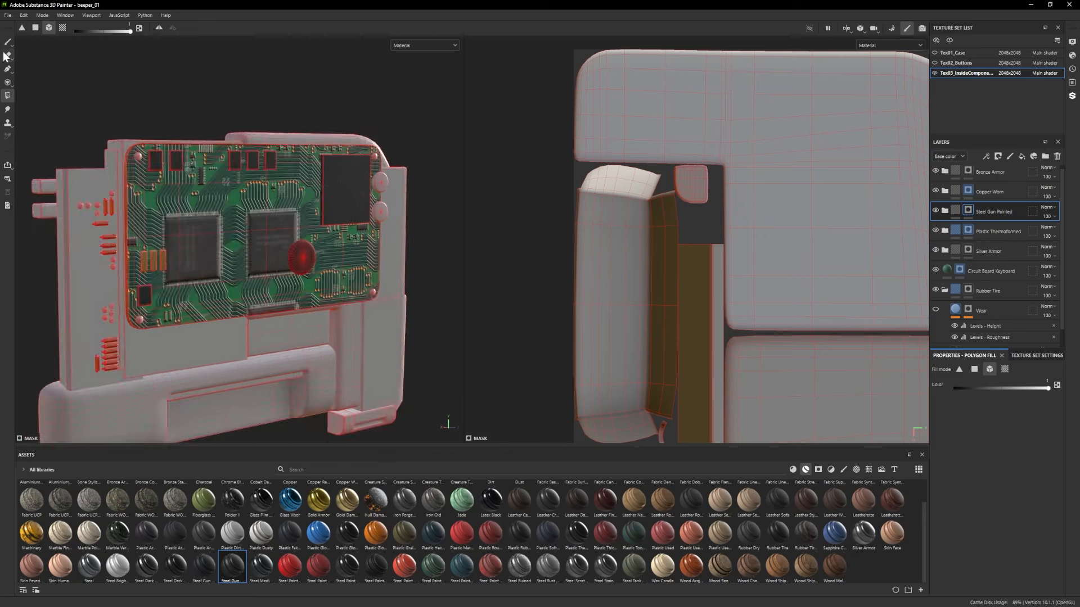
{"action": "left_click", "coordinate": [8, 42]}
Show the Tex01_Case texture set and open the Circuit Board Keyboard settings to check the board through the translucent case.
{"action": "scroll", "coordinate": [236, 259], "scroll_direction": "down", "scroll_amount": 2}
{"action": "mouse_move", "coordinate": [270, 253]}
{"action": "left_mouse_down", "text": "alt"}
{"action": "mouse_move", "coordinate": [236, 259]}
{"action": "mouse_move", "coordinate": [287, 262]}
{"action": "mouse_move", "coordinate": [247, 270]}
{"action": "left_mouse_up", "text": "alt"}
{"action": "left_click", "coordinate": [934, 53]}
{"action": "left_click", "coordinate": [959, 269]}
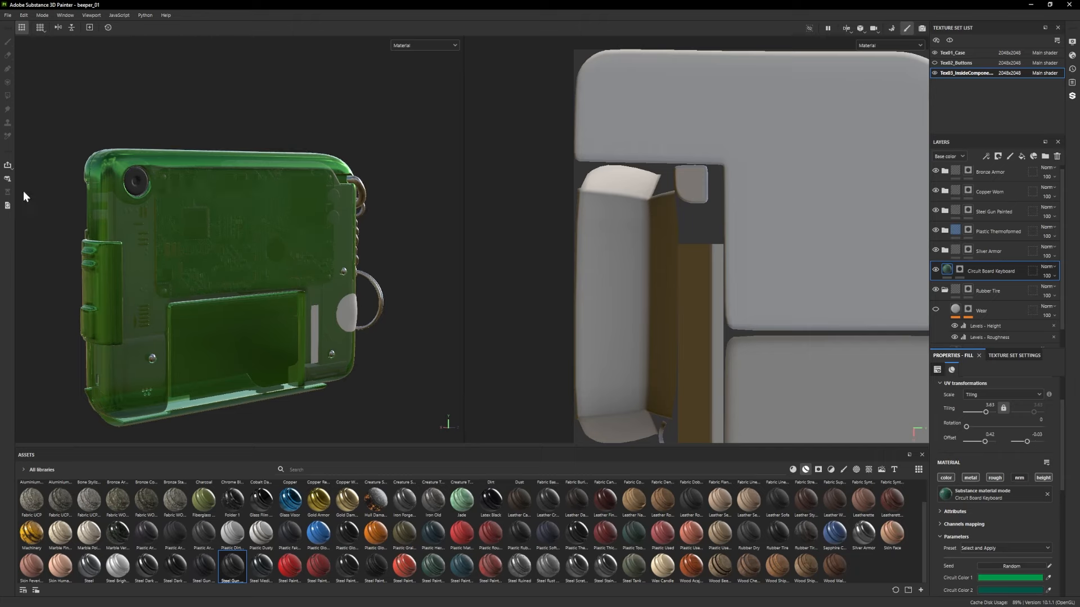
{"action": "left_click", "coordinate": [959, 270]}
{"action": "scroll", "coordinate": [315, 253], "scroll_direction": "down", "scroll_amount": 2}
{"action": "scroll", "coordinate": [152, 287], "scroll_direction": "up", "scroll_amount": 3}
Show only the inside components and replace a trial Iron Forged Old material with Silver Armor under a black mask.
{"action": "left_click", "coordinate": [949, 40]}
{"action": "left_click_drag", "start_coordinate": [281, 253], "coordinate": [247, 259], "text": "alt"}
{"action": "scroll", "coordinate": [405, 535], "scroll_direction": "up", "scroll_amount": 1}
{"action": "left_click_drag", "start_coordinate": [404, 528], "coordinate": [995, 250]}
{"action": "left_click_drag", "start_coordinate": [248, 283], "coordinate": [236, 284], "text": "alt"}
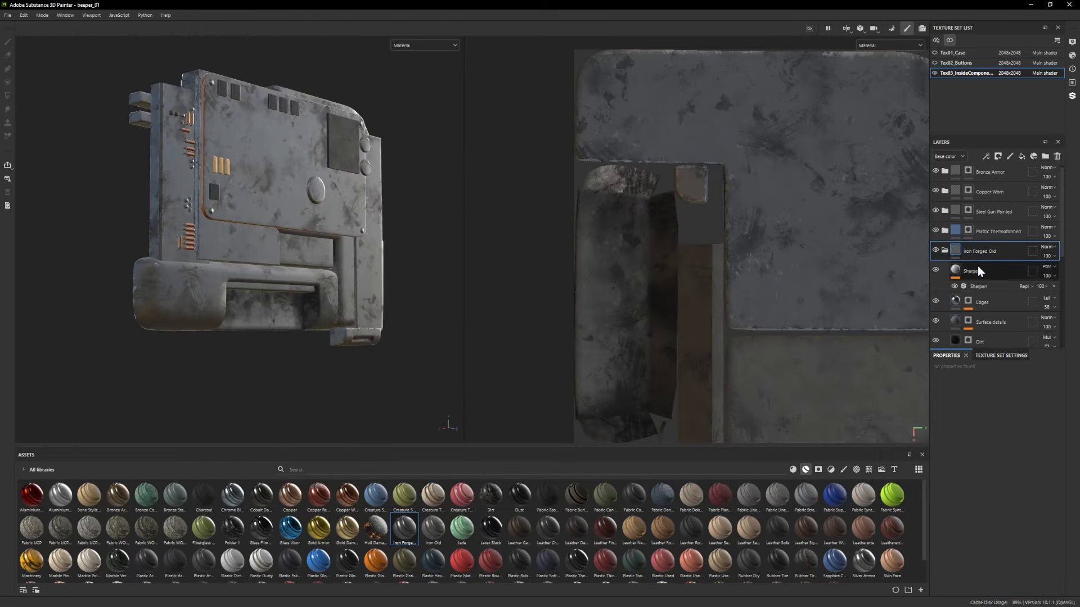
{"action": "left_click", "coordinate": [936, 340]}
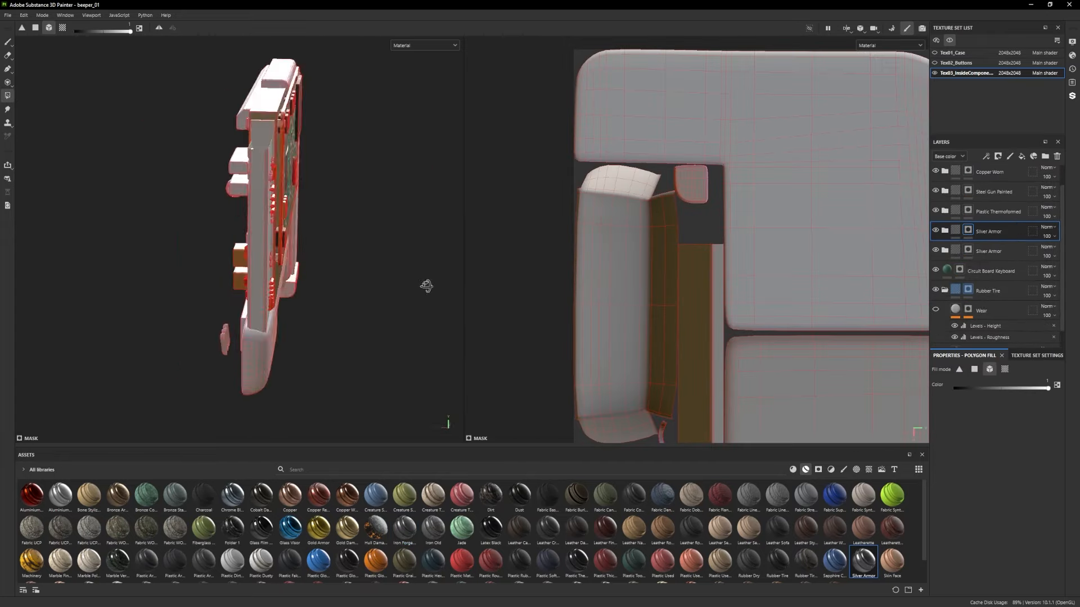
Reveal Rubber Tire and a new black-masked Bronze Armor material, placed above it, on the small round parts beside the circuit board.
{"action": "left_click_drag", "start_coordinate": [264, 248], "coordinate": [217, 257], "text": "alt"}
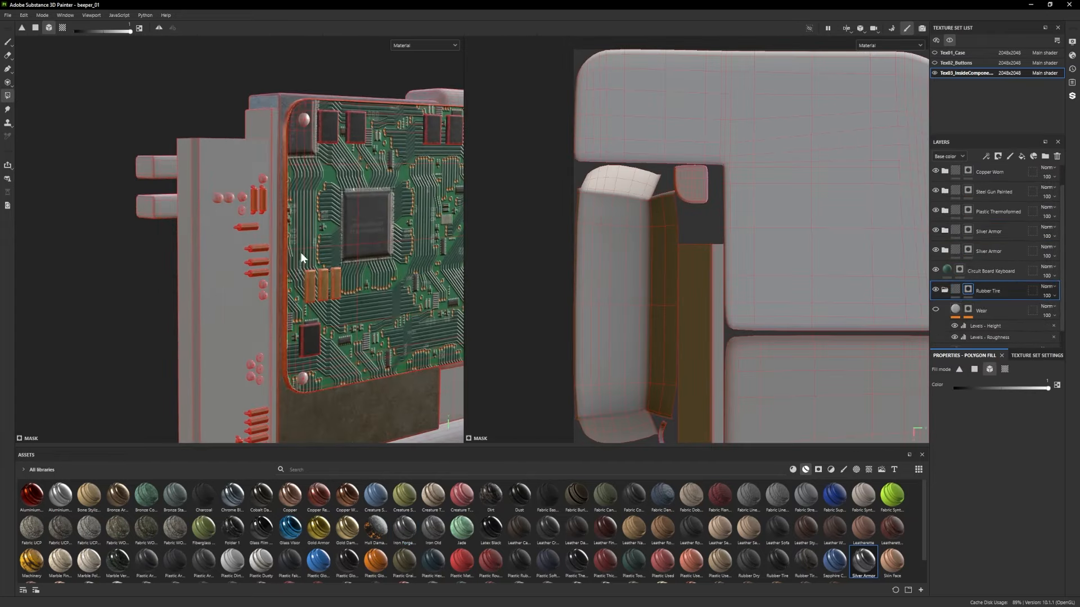
{"action": "left_click_drag", "start_coordinate": [302, 258], "coordinate": [254, 254], "text": "alt"}
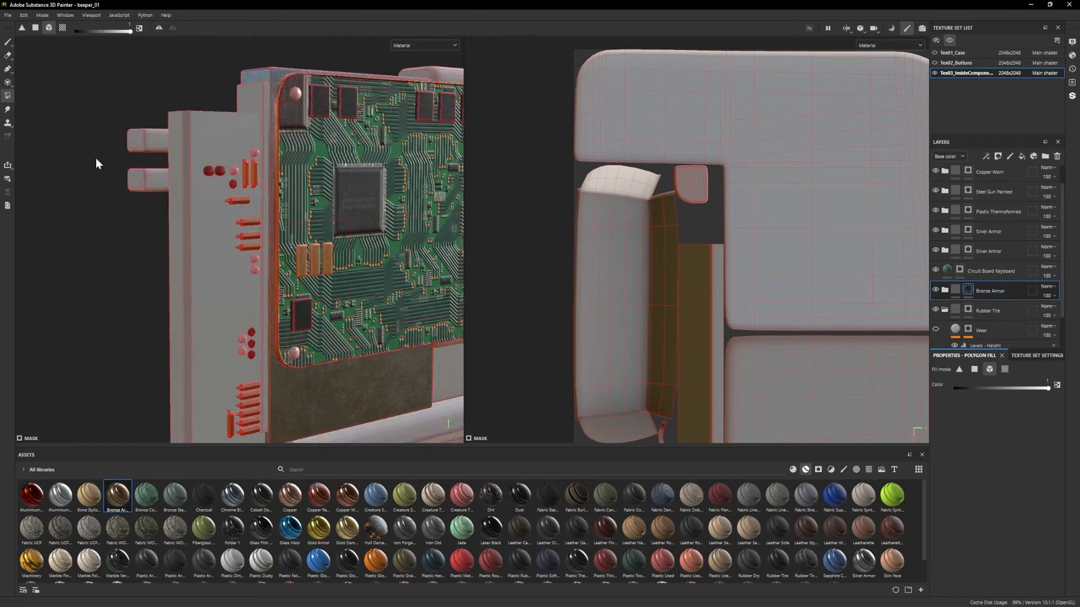
{"action": "left_click_drag", "start_coordinate": [96, 157], "coordinate": [309, 268], "text": "alt"}
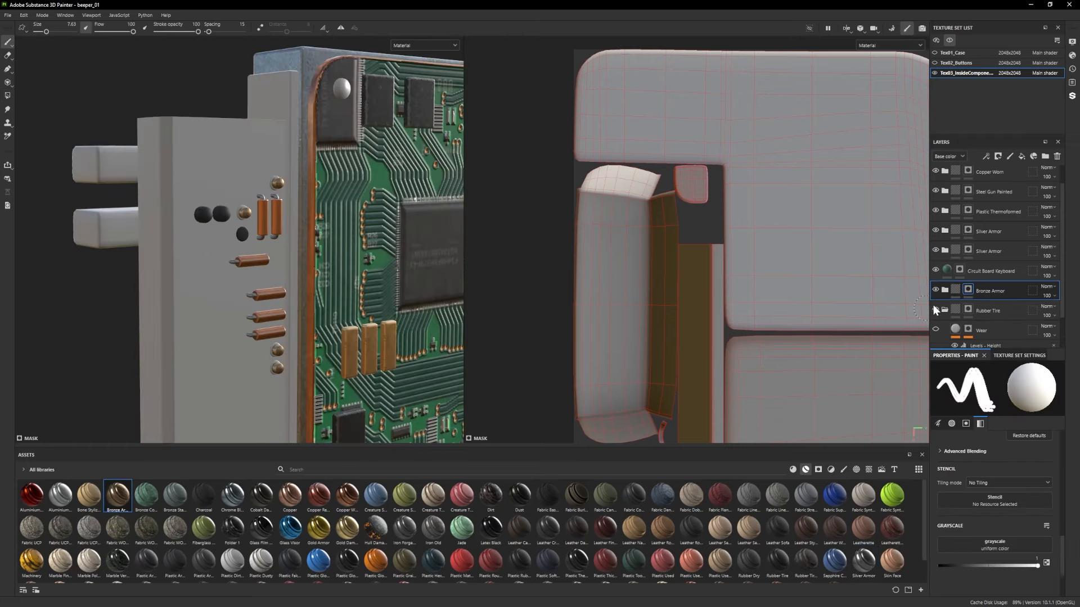
{"action": "middle_click_drag", "start_coordinate": [292, 435], "coordinate": [322, 356], "text": "alt"}
{"action": "mouse_move", "coordinate": [323, 357]}
{"action": "right_mouse_down", "text": "alt"}
{"action": "mouse_move", "coordinate": [244, 321]}
{"action": "mouse_move", "coordinate": [104, 322]}
{"action": "right_mouse_up", "text": "alt"}
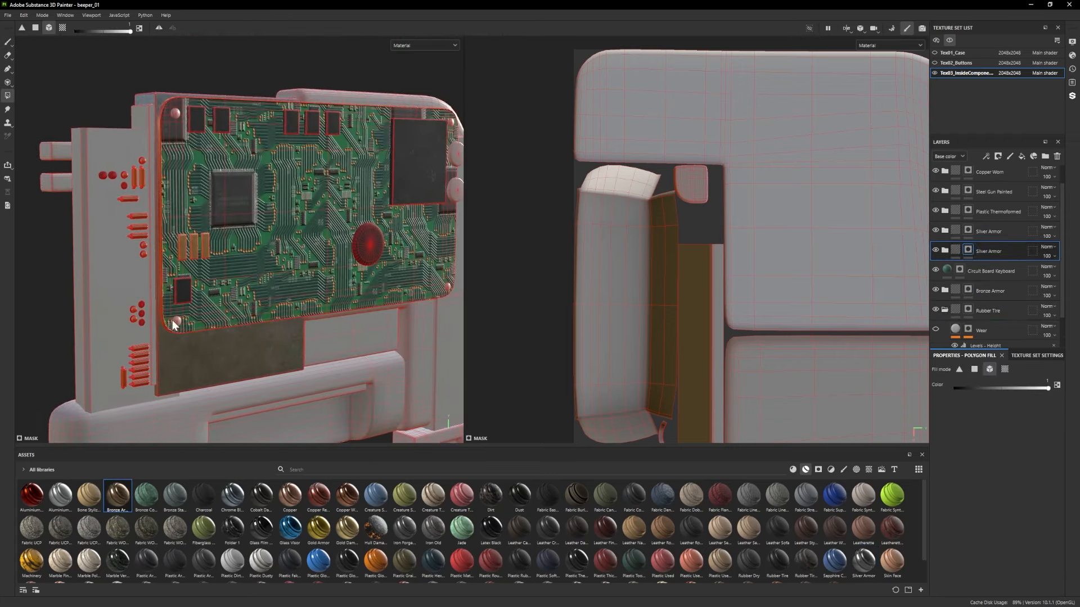
{"action": "key", "text": "1"}
{"action": "middle_click_drag", "start_coordinate": [104, 322], "coordinate": [101, 230], "text": "alt"}
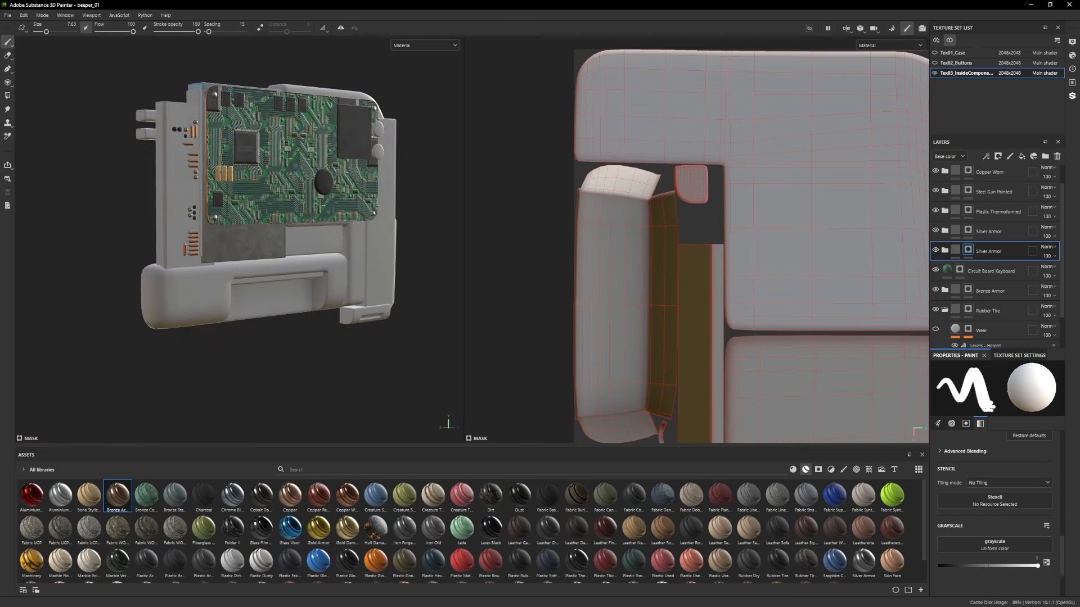
Reveal the uppermost Bronze Armor material on the long holder below the circuit board, keeping the inside components as the active texture set.
{"action": "mouse_move", "coordinate": [972, 348]}
{"action": "left_mouse_down"}
{"action": "mouse_move", "coordinate": [843, 340]}
{"action": "mouse_move", "coordinate": [979, 335]}
{"action": "left_mouse_up"}
{"action": "left_click", "coordinate": [928, 52]}
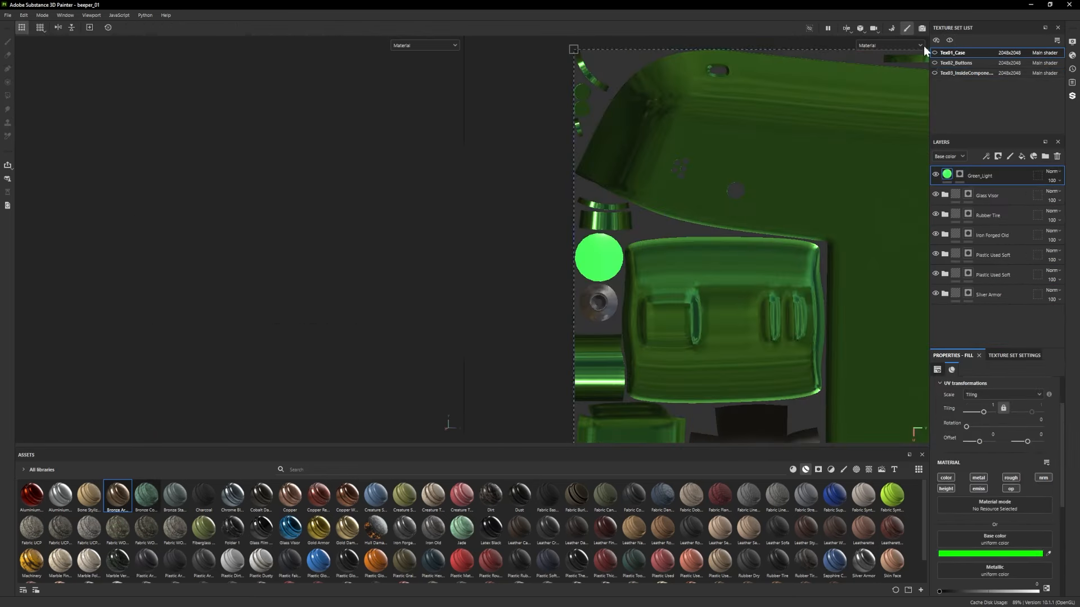
{"action": "left_click", "coordinate": [963, 73]}
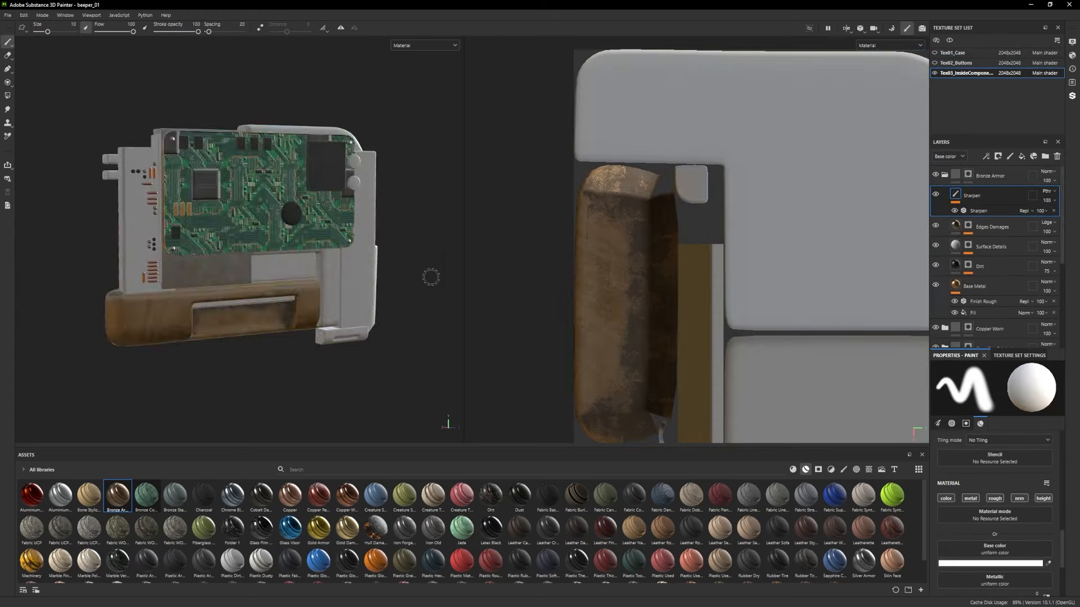
Give the Steel Stained material at the top a black mask and reveal it on the flat plates behind the circuit board.
{"action": "right_click", "coordinate": [982, 174]}
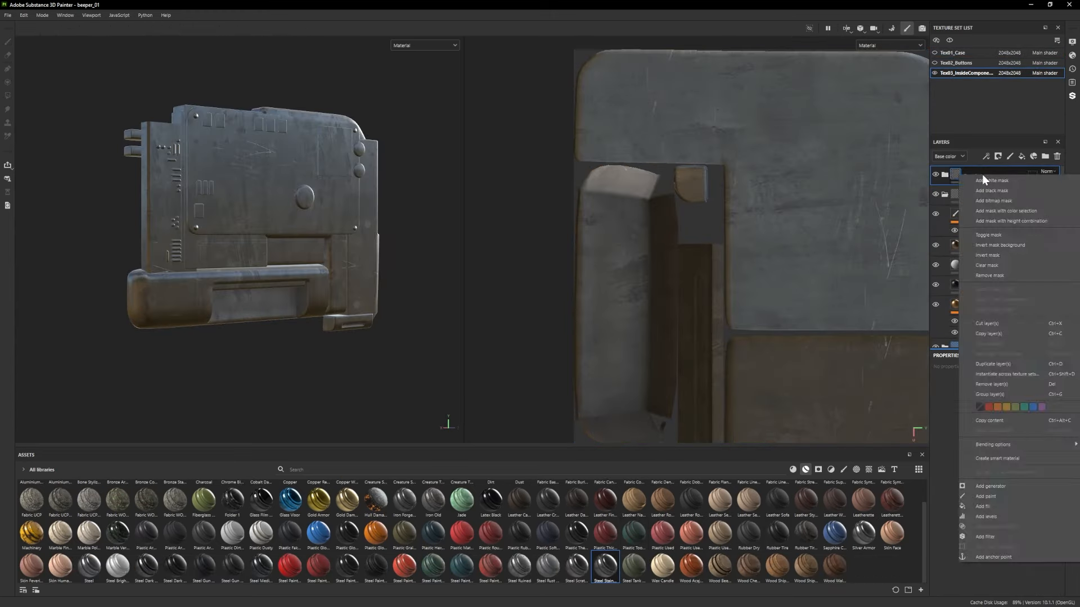
{"action": "left_click", "coordinate": [984, 192]}
{"action": "key", "text": "4"}
{"action": "key", "text": "1"}
{"action": "mouse_move", "coordinate": [160, 210]}
{"action": "left_mouse_down", "text": "alt"}
{"action": "mouse_move", "coordinate": [473, 259]}
{"action": "mouse_move", "coordinate": [206, 290]}
{"action": "mouse_move", "coordinate": [253, 275]}
{"action": "left_mouse_up", "text": "alt"}
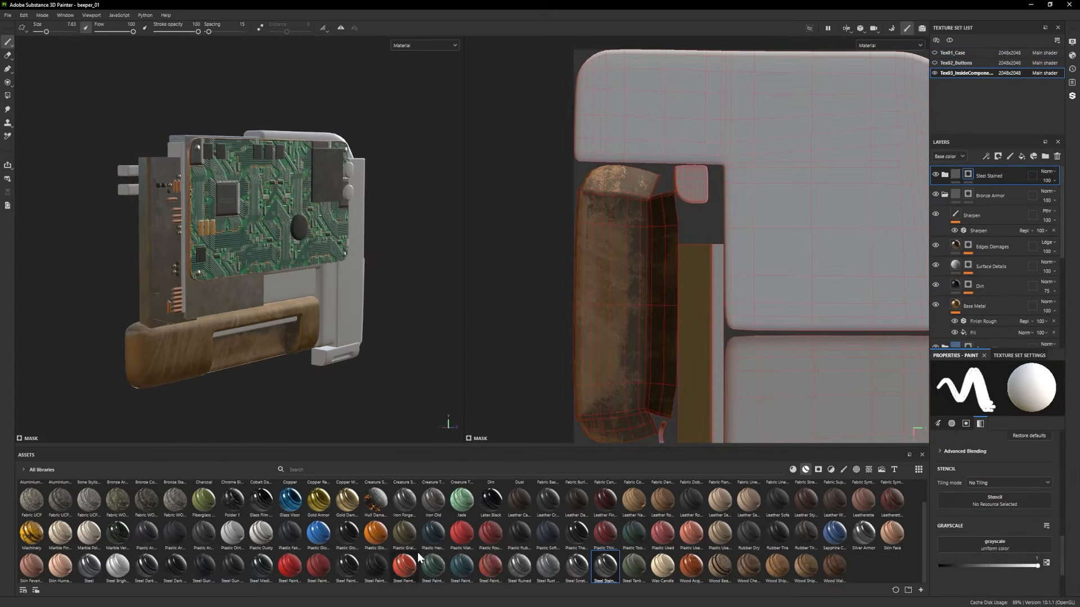
Add a Steel Gun Painted smart material above Circuit Board Keyboard with a black mask and reveal it on the blocks at the back.
{"action": "scroll", "coordinate": [958, 304], "scroll_direction": "down", "scroll_amount": 2}
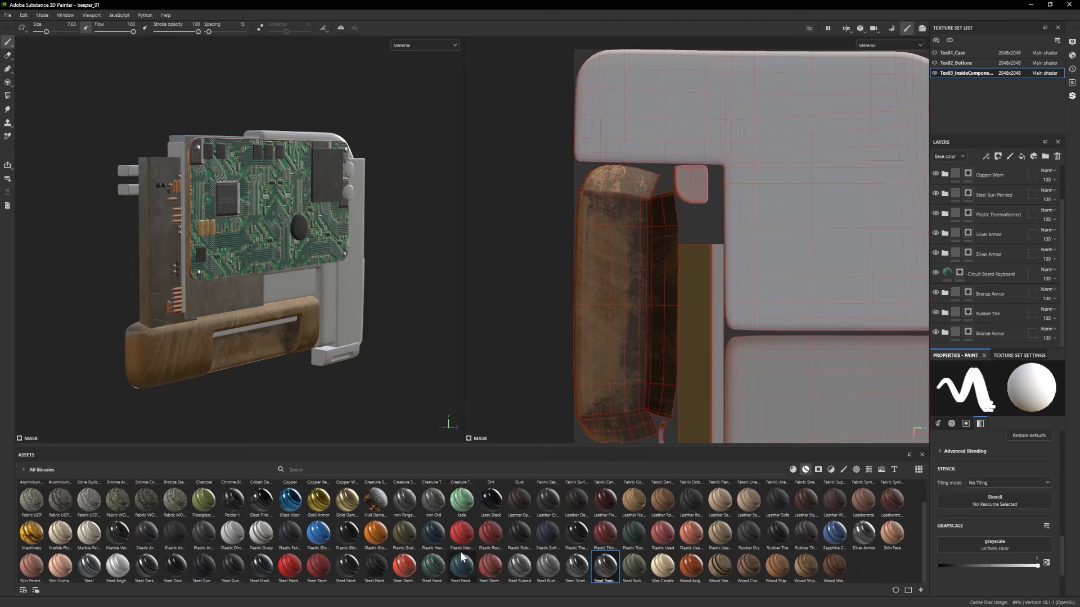
{"action": "left_click_drag", "start_coordinate": [233, 565], "coordinate": [980, 275]}
{"action": "right_click", "coordinate": [981, 275]}
{"action": "left_click", "coordinate": [984, 18]}
{"action": "key", "text": "4"}
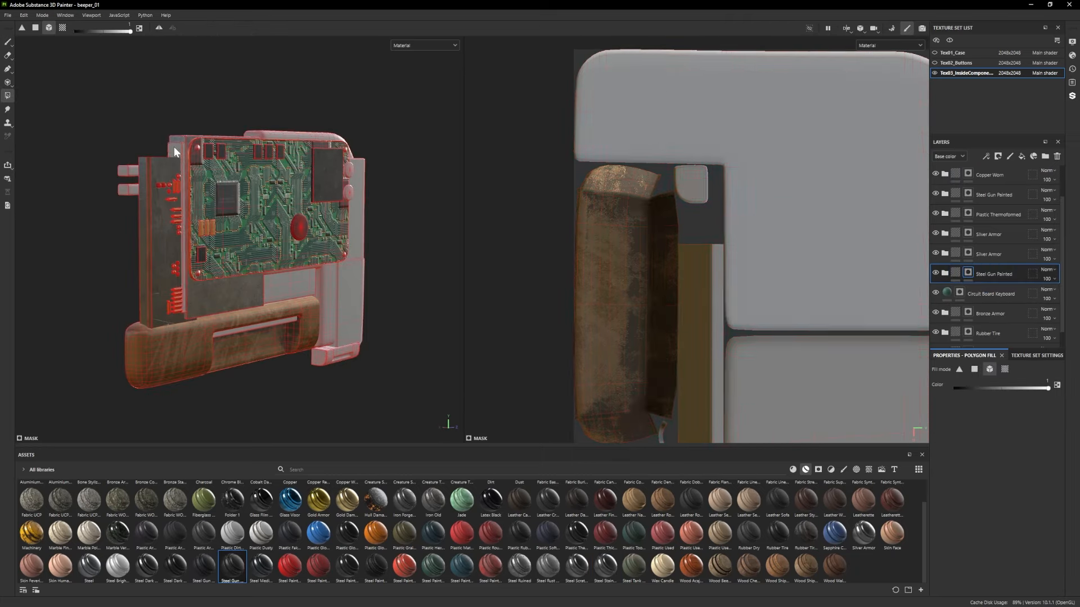
{"action": "key", "text": "1"}
{"action": "mouse_move", "coordinate": [174, 146]}
{"action": "left_mouse_down", "text": "alt"}
{"action": "mouse_move", "coordinate": [141, 152]}
{"action": "mouse_move", "coordinate": [168, 163]}
{"action": "left_mouse_up", "text": "alt"}
{"action": "key", "text": "4"}
{"action": "left_click", "coordinate": [198, 280]}
Examine the back of the inside components for parts that still have no material.
{"action": "left_click_drag", "start_coordinate": [198, 280], "coordinate": [436, 315], "text": "alt"}
{"action": "scroll", "coordinate": [239, 270], "scroll_direction": "up", "scroll_amount": 3}
{"action": "mouse_move", "coordinate": [141, 314]}
{"action": "middle_mouse_down", "text": "alt"}
{"action": "mouse_move", "coordinate": [214, 249]}
{"action": "mouse_move", "coordinate": [175, 288]}
{"action": "middle_mouse_up", "text": "alt"}
{"action": "key", "text": "1"}
{"action": "scroll", "coordinate": [175, 288], "scroll_direction": "down", "scroll_amount": 3}
{"action": "mouse_move", "coordinate": [176, 288]}
{"action": "left_mouse_down", "text": "alt"}
{"action": "mouse_move", "coordinate": [281, 303]}
{"action": "mouse_move", "coordinate": [258, 320]}
{"action": "left_mouse_up", "text": "alt"}
{"action": "scroll", "coordinate": [281, 304], "scroll_direction": "up", "scroll_amount": 3}
{"action": "scroll", "coordinate": [258, 320], "scroll_direction": "down", "scroll_amount": 2}
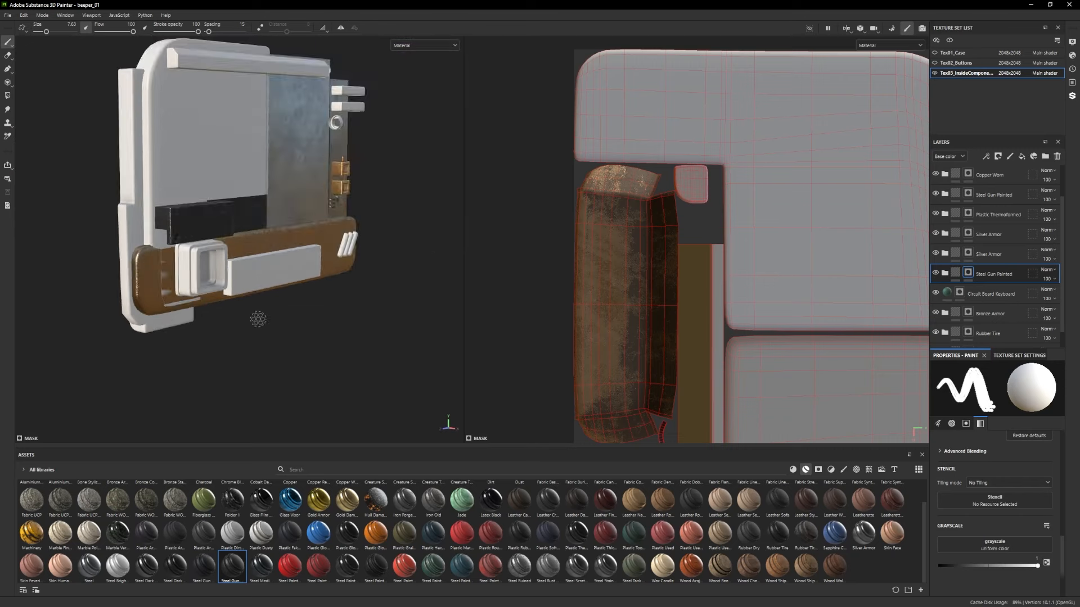
{"action": "middle_click_drag", "start_coordinate": [258, 320], "coordinate": [169, 315], "text": "alt"}
{"action": "left_click", "coordinate": [935, 53]}
{"action": "left_click_drag", "start_coordinate": [236, 281], "coordinate": [304, 282], "text": "alt"}
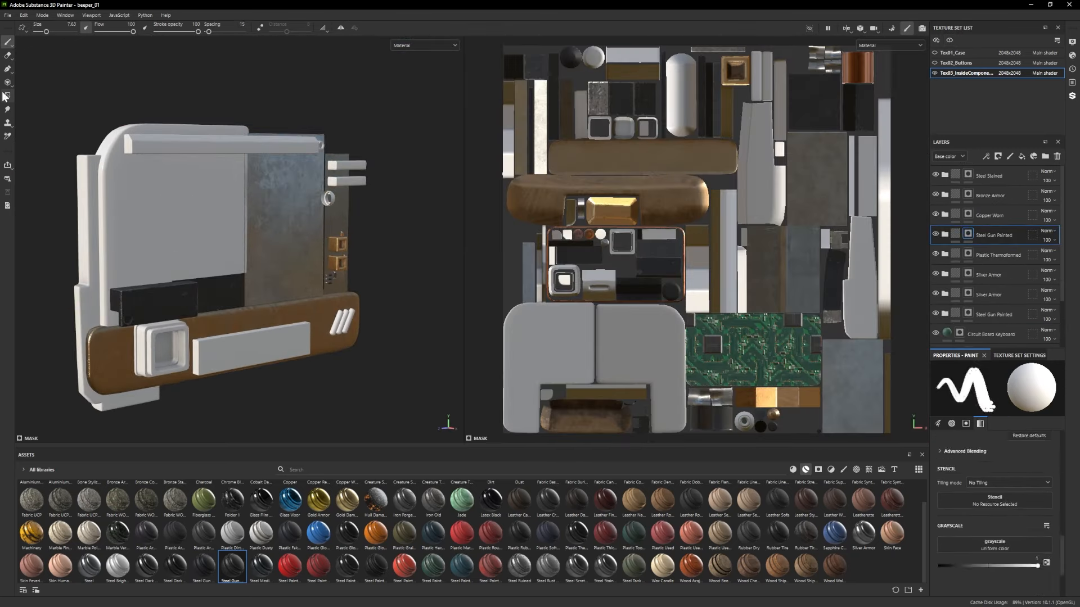
Add a masked Iron Forged Old smart material above Silver Armor and reveal it on the large back plates and the holder's rectangular block.
{"action": "key", "text": "4"}
{"action": "left_click", "coordinate": [968, 274]}
{"action": "left_click_drag", "start_coordinate": [340, 241], "coordinate": [438, 236], "text": "alt"}
{"action": "left_click_drag", "start_coordinate": [404, 501], "coordinate": [990, 274]}
{"action": "left_click", "coordinate": [8, 42]}
{"action": "mouse_move", "coordinate": [337, 253]}
{"action": "left_mouse_down", "text": "alt"}
{"action": "mouse_move", "coordinate": [128, 292]}
{"action": "mouse_move", "coordinate": [185, 264]}
{"action": "left_mouse_up", "text": "alt"}
{"action": "key", "text": "4"}
{"action": "left_click", "coordinate": [240, 287]}
{"action": "left_click", "coordinate": [11, 46]}
{"action": "left_click_drag", "start_coordinate": [236, 225], "coordinate": [219, 248], "text": "alt"}
{"action": "scroll", "coordinate": [964, 264], "scroll_direction": "down", "scroll_amount": 3}
Add a Plastic Glossy Stained smart material above Rubber Tire with a black mask and reveal it on the holder's square frame.
{"action": "left_click", "coordinate": [968, 316]}
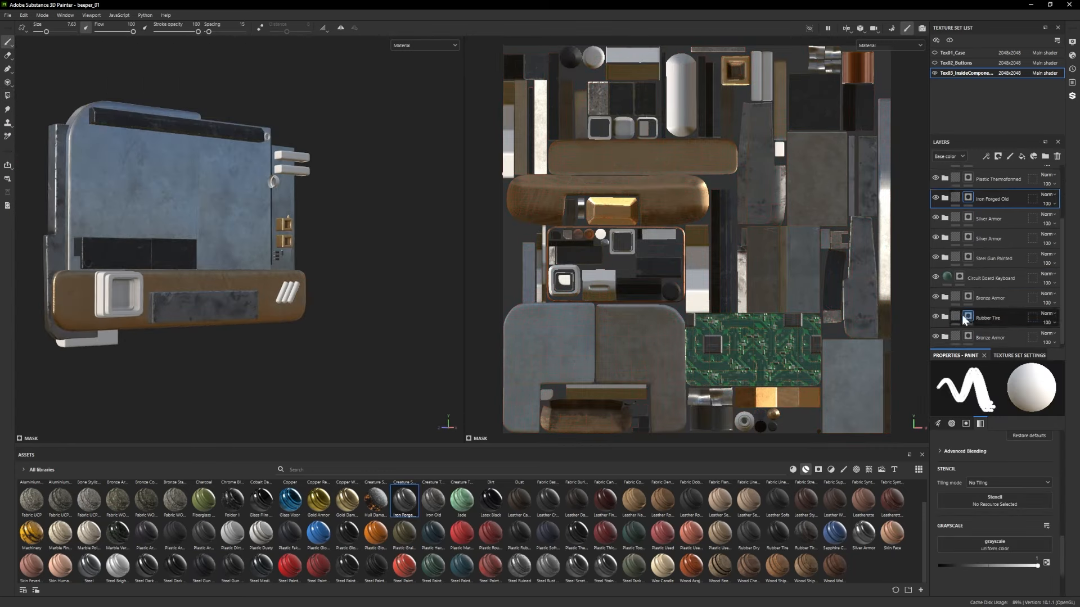
{"action": "left_click_drag", "start_coordinate": [376, 532], "coordinate": [982, 312]}
{"action": "key", "text": "4"}
{"action": "left_click", "coordinate": [212, 255]}
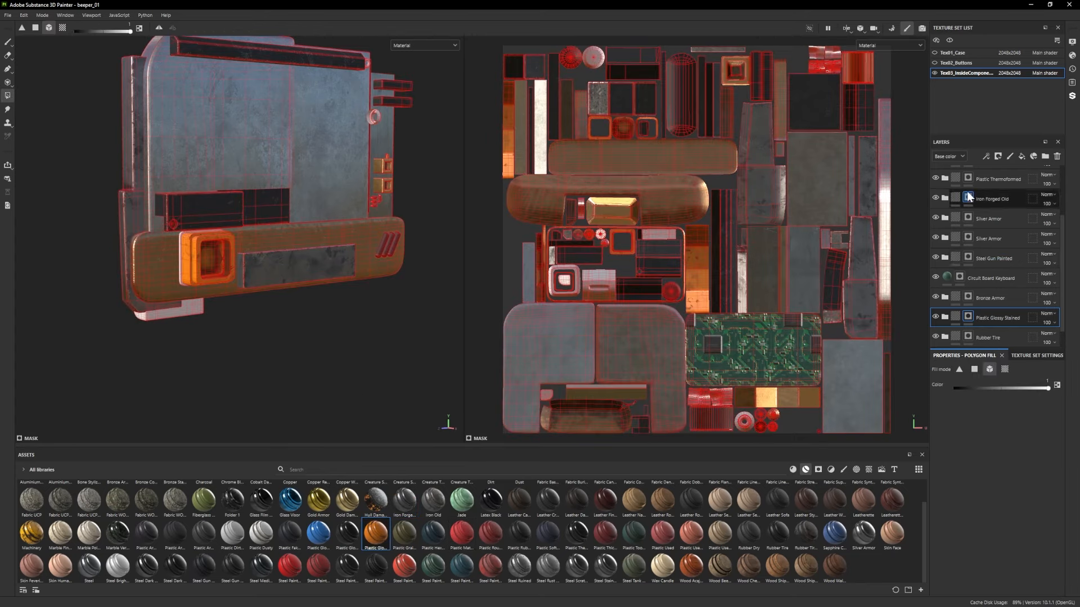
Extend the upper Steel Gun Painted mask to the remaining pale parts, including the small bracket at the lower corner.
{"action": "scroll", "coordinate": [968, 278], "scroll_direction": "down", "scroll_amount": 1}
{"action": "scroll", "coordinate": [968, 275], "scroll_direction": "up", "scroll_amount": 3}
{"action": "left_click", "coordinate": [967, 209]}
{"action": "left_click", "coordinate": [184, 255]}
{"action": "key", "text": "1"}
{"action": "left_click_drag", "start_coordinate": [197, 259], "coordinate": [470, 276], "text": "alt"}
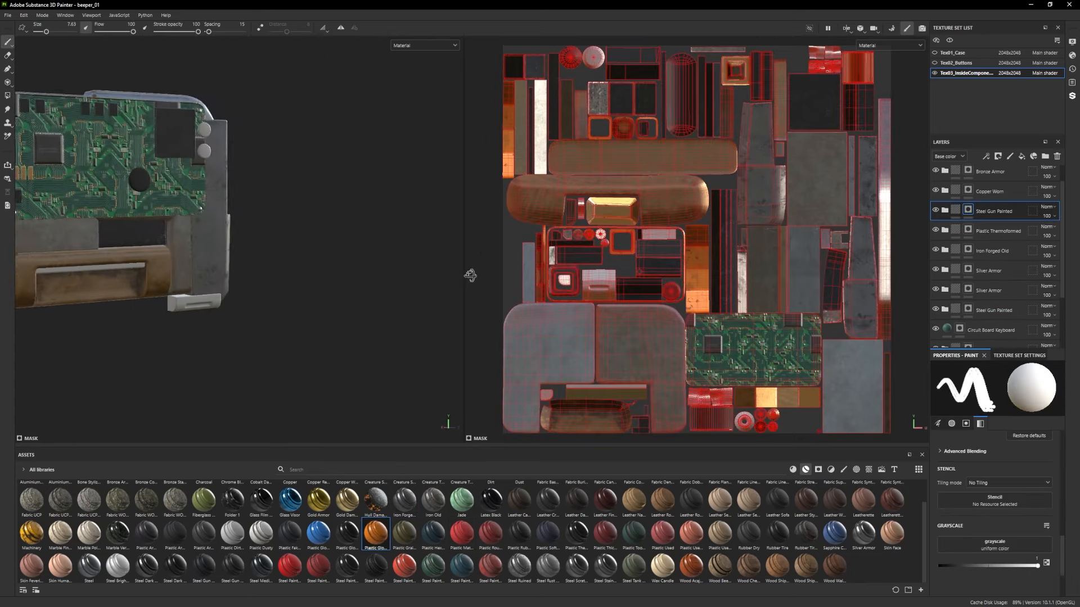
{"action": "mouse_move", "coordinate": [241, 304]}
{"action": "left_mouse_down", "text": "alt"}
{"action": "mouse_move", "coordinate": [294, 305]}
{"action": "mouse_move", "coordinate": [326, 337]}
{"action": "left_mouse_up", "text": "alt"}
{"action": "scroll", "coordinate": [291, 300], "scroll_direction": "up", "scroll_amount": 3}
{"action": "key", "text": "4"}
{"action": "left_click", "coordinate": [242, 172]}
Reveal the upper Steel Gun Painted material on the ring and the round peg at the edge of the back plate.
{"action": "key", "text": "1"}
{"action": "left_click_drag", "start_coordinate": [242, 172], "coordinate": [339, 241], "text": "alt"}
{"action": "scroll", "coordinate": [340, 241], "scroll_direction": "down", "scroll_amount": 3}
{"action": "scroll", "coordinate": [340, 241], "scroll_direction": "up", "scroll_amount": 3}
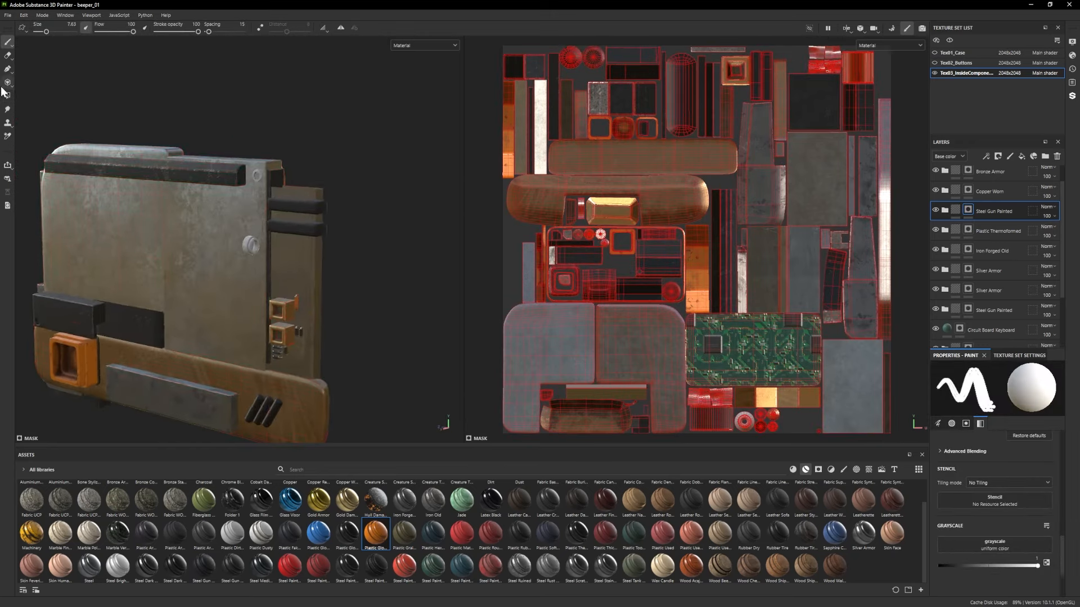
{"action": "left_click", "coordinate": [5, 84]}
{"action": "left_click", "coordinate": [7, 42]}
Show the case and buttons texture sets and lower the opacity of the case's Glass Visor Base layer to about 0.81.
{"action": "left_click_drag", "start_coordinate": [186, 264], "coordinate": [236, 253], "text": "alt"}
{"action": "scroll", "coordinate": [237, 253], "scroll_direction": "down", "scroll_amount": 3}
{"action": "left_click", "coordinate": [934, 62]}
{"action": "left_click", "coordinate": [934, 53]}
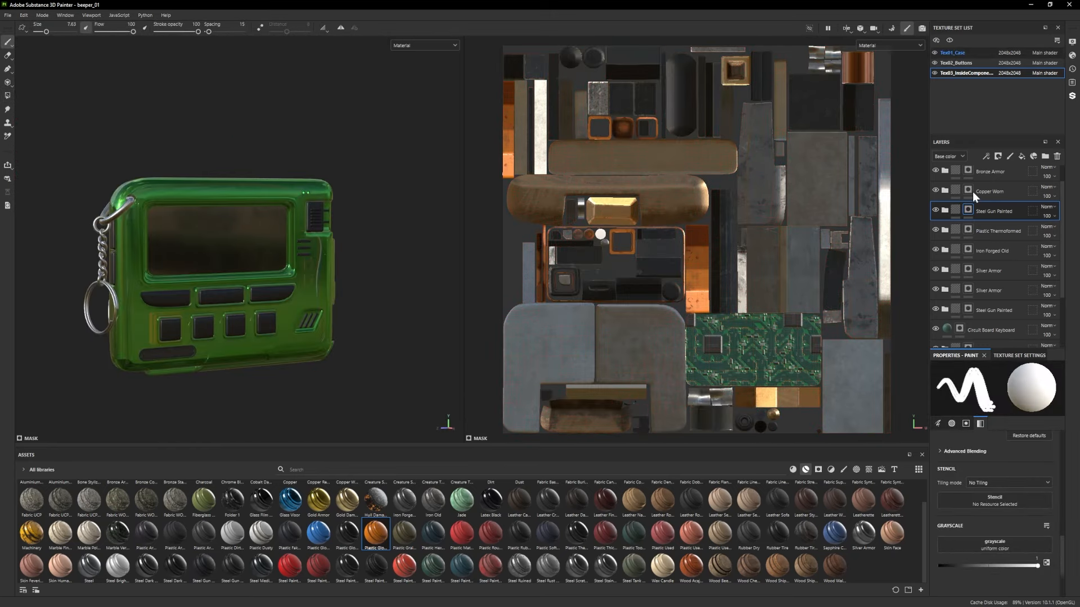
{"action": "left_click", "coordinate": [1009, 287]}
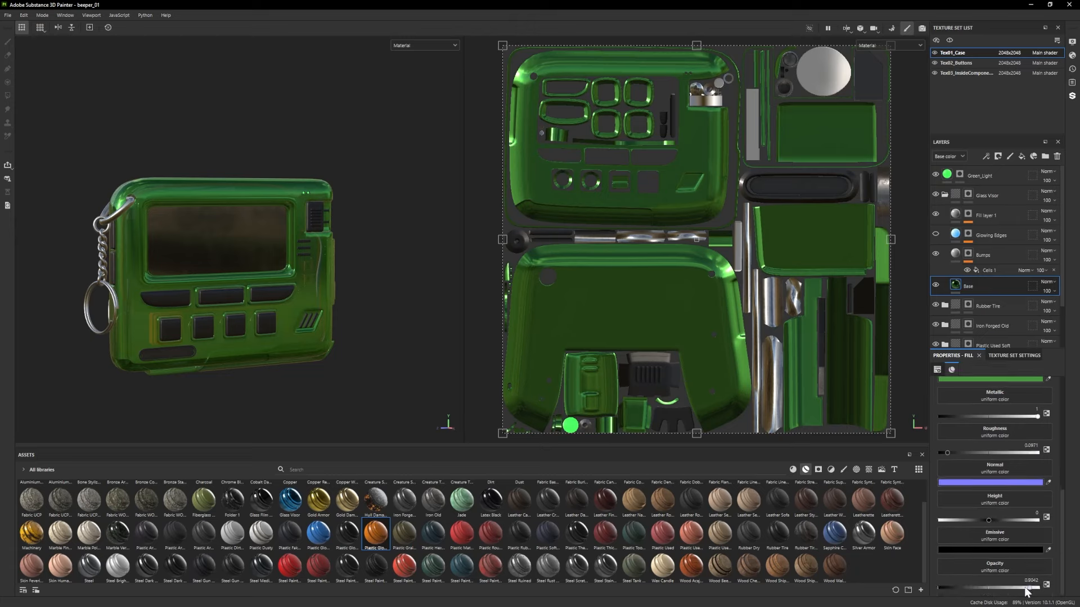
{"action": "left_click_drag", "start_coordinate": [1026, 588], "coordinate": [1019, 589]}
{"action": "left_click_drag", "start_coordinate": [315, 295], "coordinate": [56, 307], "text": "alt"}
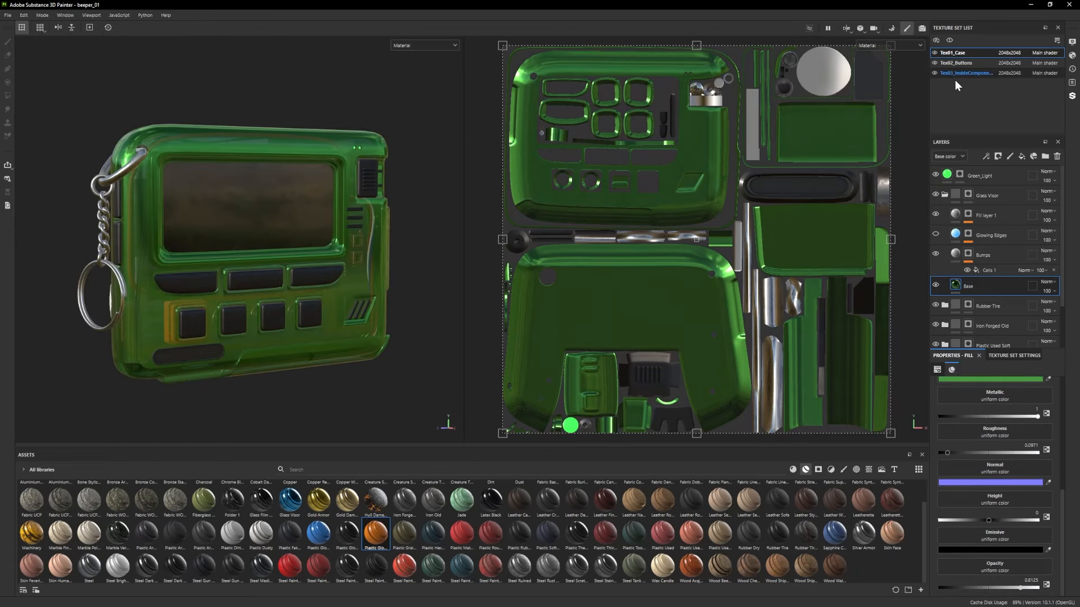
Isolate the inside components, delete their Plastic Glossy Stained material and reveal Steel Gun Painted on the holder's square frame.
{"action": "left_click", "coordinate": [954, 75]}
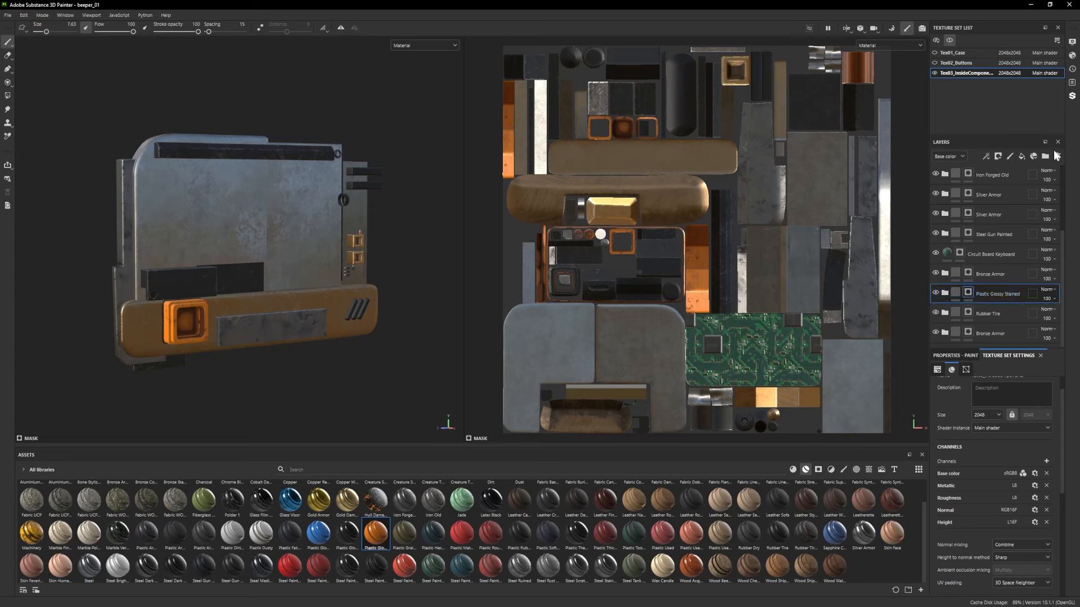
{"action": "left_click", "coordinate": [1055, 153]}
{"action": "left_click", "coordinate": [966, 253]}
{"action": "left_click", "coordinate": [7, 82]}
{"action": "left_click", "coordinate": [7, 41]}
{"action": "left_click", "coordinate": [964, 233]}
{"action": "scroll", "coordinate": [45, 98], "scroll_direction": "up", "scroll_amount": 3}
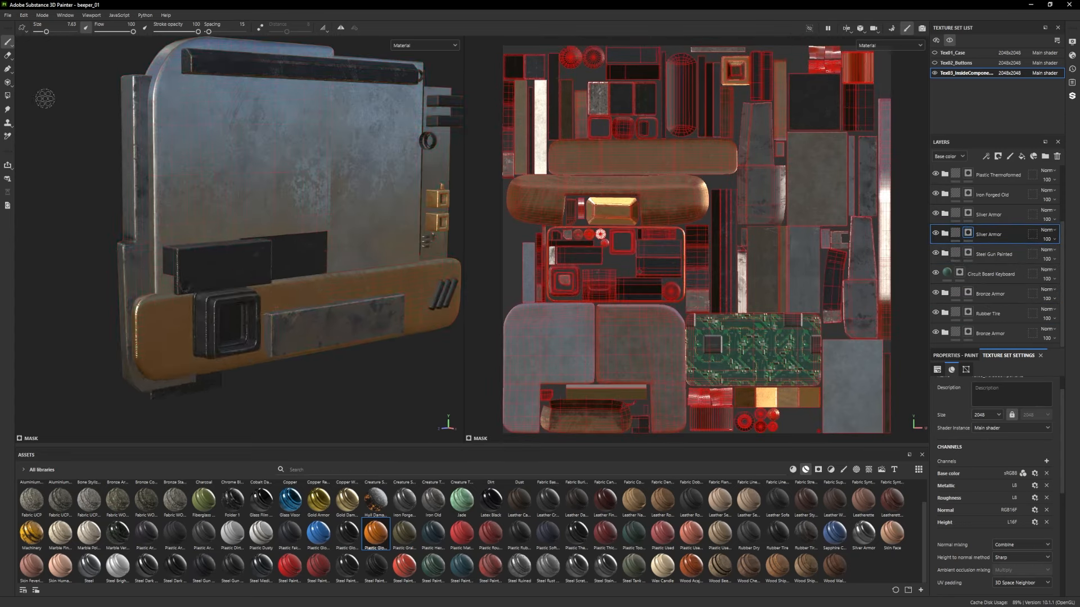
{"action": "key", "text": "4"}
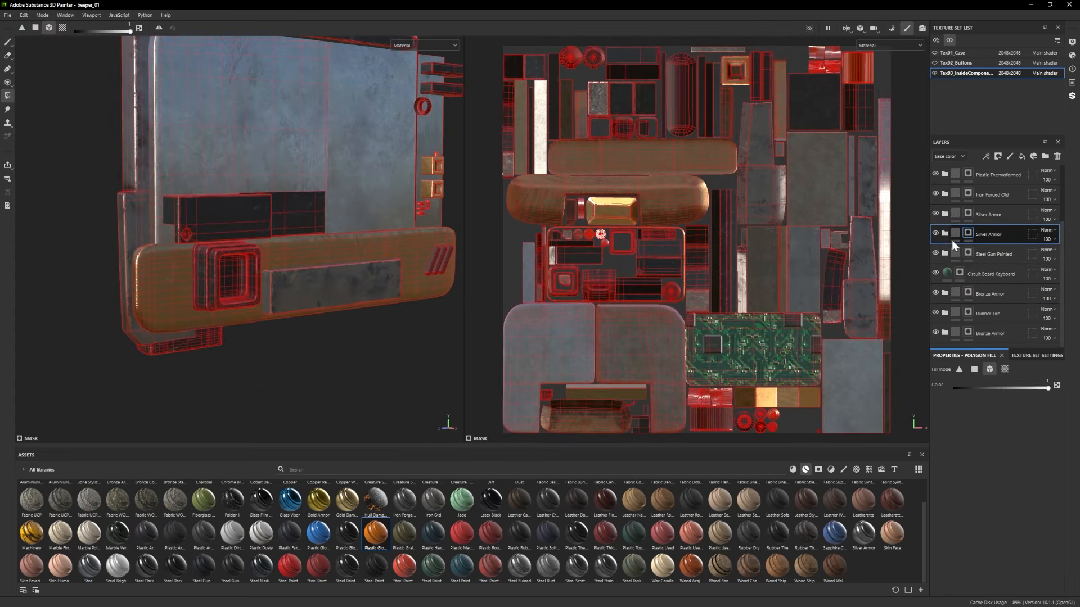
{"action": "scroll", "coordinate": [951, 241], "scroll_direction": "up", "scroll_amount": 2}
{"action": "left_click", "coordinate": [956, 204]}
{"action": "key", "text": "1"}
{"action": "scroll", "coordinate": [194, 260], "scroll_direction": "down", "scroll_amount": 3}
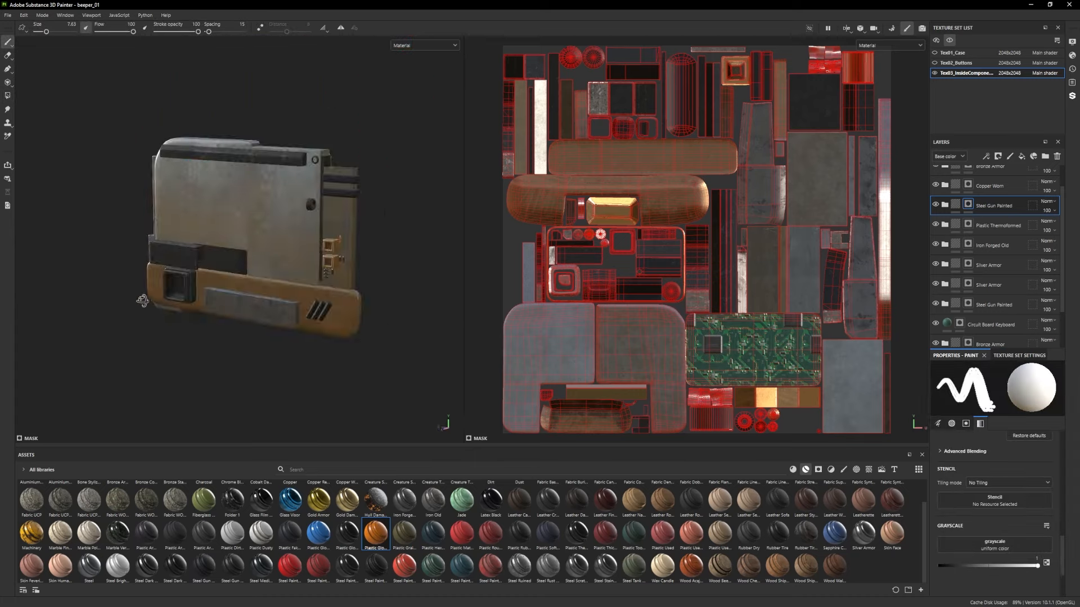
Show all texture sets together again and make Tex01_Case the active set.
{"action": "left_click_drag", "start_coordinate": [143, 299], "coordinate": [962, 192], "text": "alt"}
{"action": "key", "text": "alt+q"}
{"action": "scroll", "coordinate": [236, 254], "scroll_direction": "down", "scroll_amount": 1}
{"action": "scroll", "coordinate": [963, 184], "scroll_direction": "up", "scroll_amount": 1}
{"action": "left_click", "coordinate": [963, 53]}
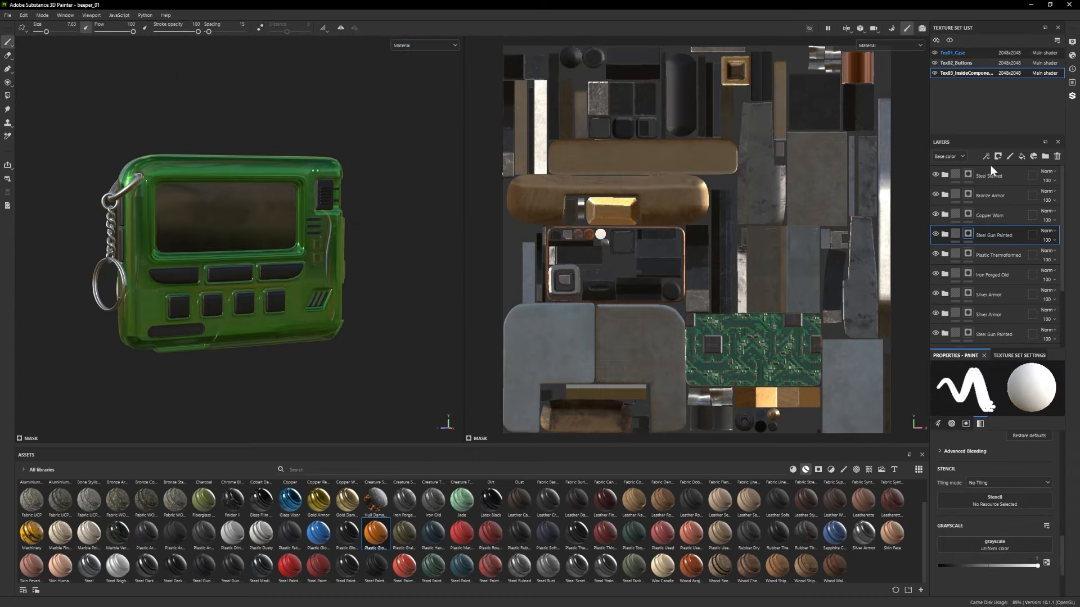
Toggle the visibility of the case's material layers to identify which parts each one covers.
{"action": "left_click_drag", "start_coordinate": [289, 356], "coordinate": [247, 371], "text": "alt"}
{"action": "scroll", "coordinate": [281, 323], "scroll_direction": "up", "scroll_amount": 5}
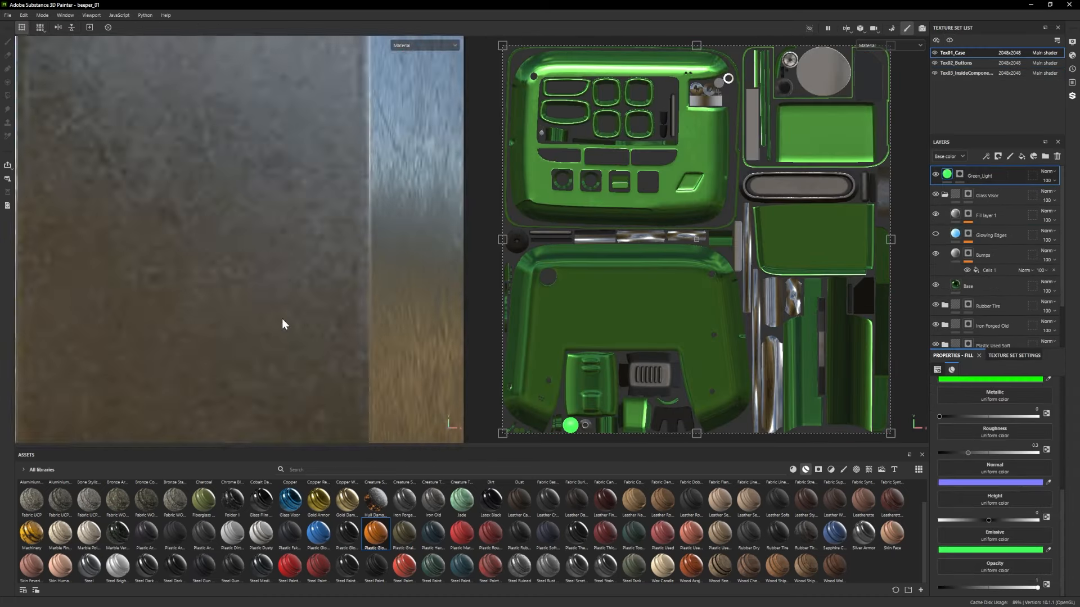
{"action": "scroll", "coordinate": [282, 322], "scroll_direction": "down", "scroll_amount": 4}
{"action": "left_click_drag", "start_coordinate": [282, 323], "coordinate": [295, 312], "text": "alt"}
{"action": "left_click", "coordinate": [944, 194]}
{"action": "left_click", "coordinate": [935, 214]}
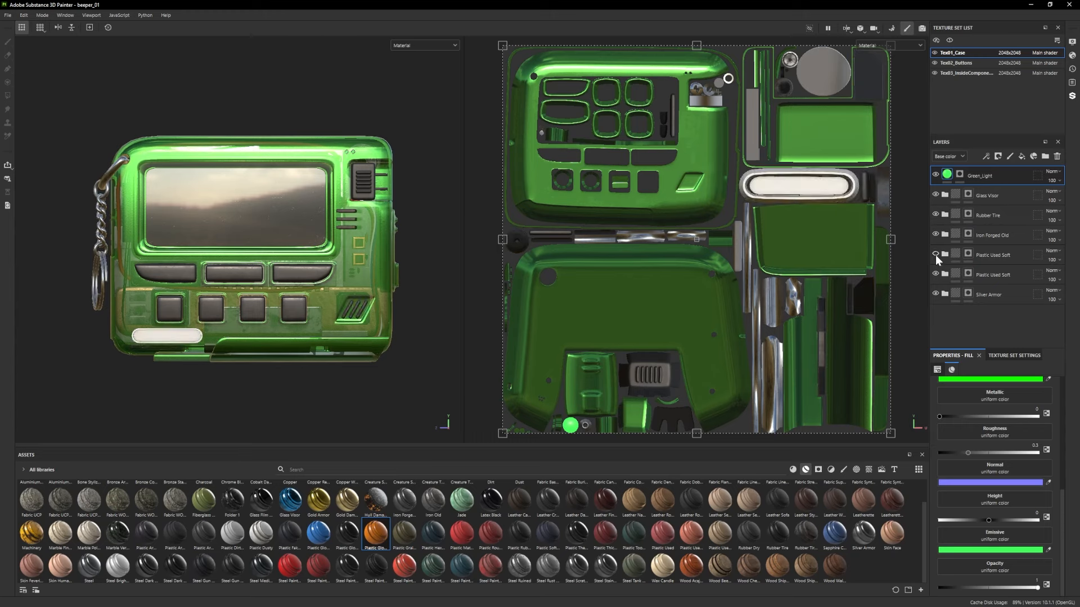
{"action": "left_click", "coordinate": [935, 214]}
In Tex02_Buttons, rename the Rubber Tire folder directly below Glass Visor as Buttons.
{"action": "left_click", "coordinate": [954, 62]}
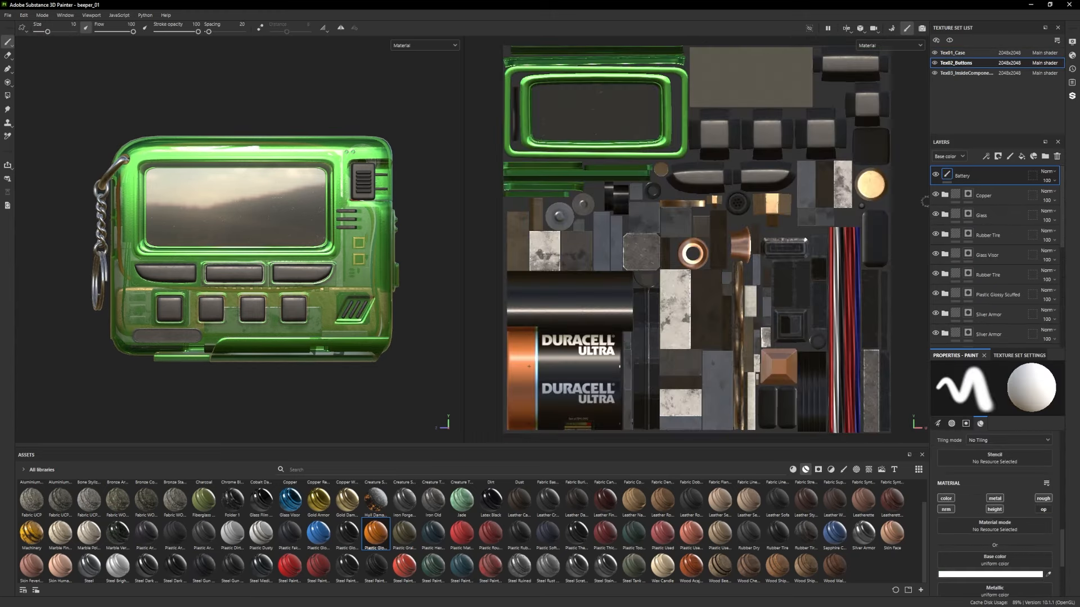
{"action": "double_click", "coordinate": [980, 275]}
{"action": "type", "text": "Buttons"}
Add a fill layer above Wear inside the Buttons folder and give it a black mask.
{"action": "left_click", "coordinate": [944, 273]}
{"action": "left_click", "coordinate": [981, 294]}
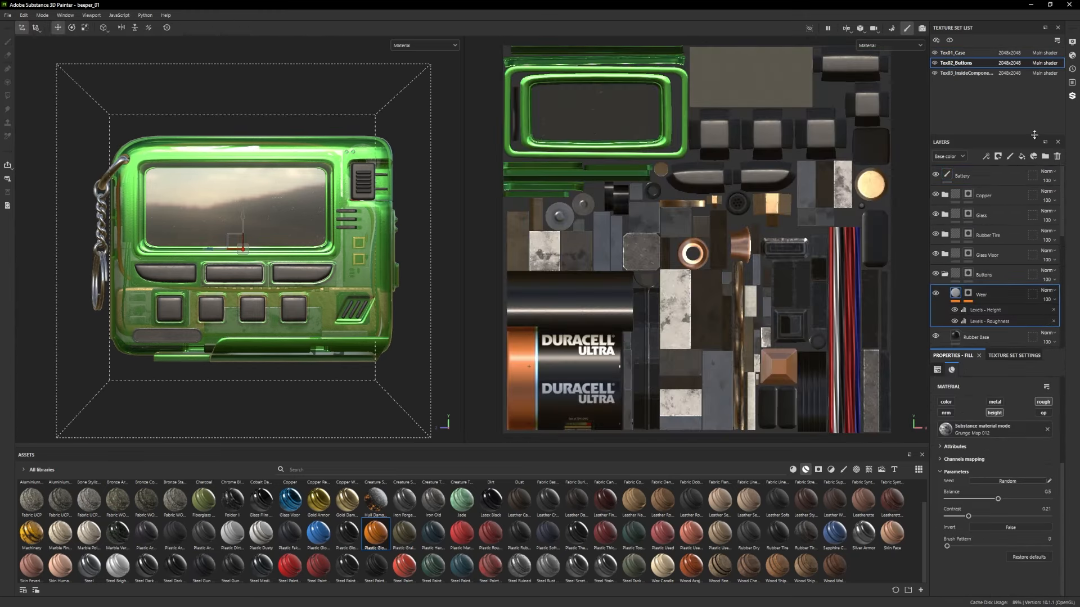
{"action": "left_click", "coordinate": [1021, 156]}
{"action": "right_click", "coordinate": [986, 299]}
{"action": "left_click", "coordinate": [989, 20]}
Stamp a small upward-pointing arrowhead alpha into the fill layer's mask on the middle long button below the screen.
{"action": "left_click", "coordinate": [856, 469]}
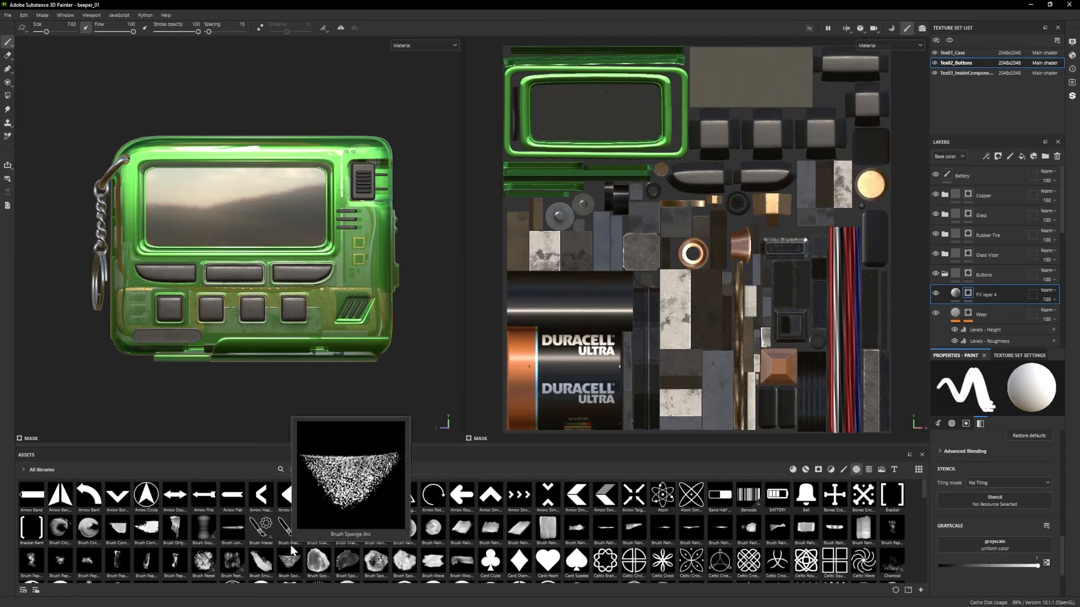
{"action": "scroll", "coordinate": [343, 546], "scroll_direction": "up", "scroll_amount": 10}
{"action": "left_click", "coordinate": [290, 496]}
{"action": "right_click_drag", "start_coordinate": [323, 390], "coordinate": [308, 390], "text": "ctrl"}
{"action": "scroll", "coordinate": [236, 273], "scroll_direction": "up", "scroll_amount": 3}
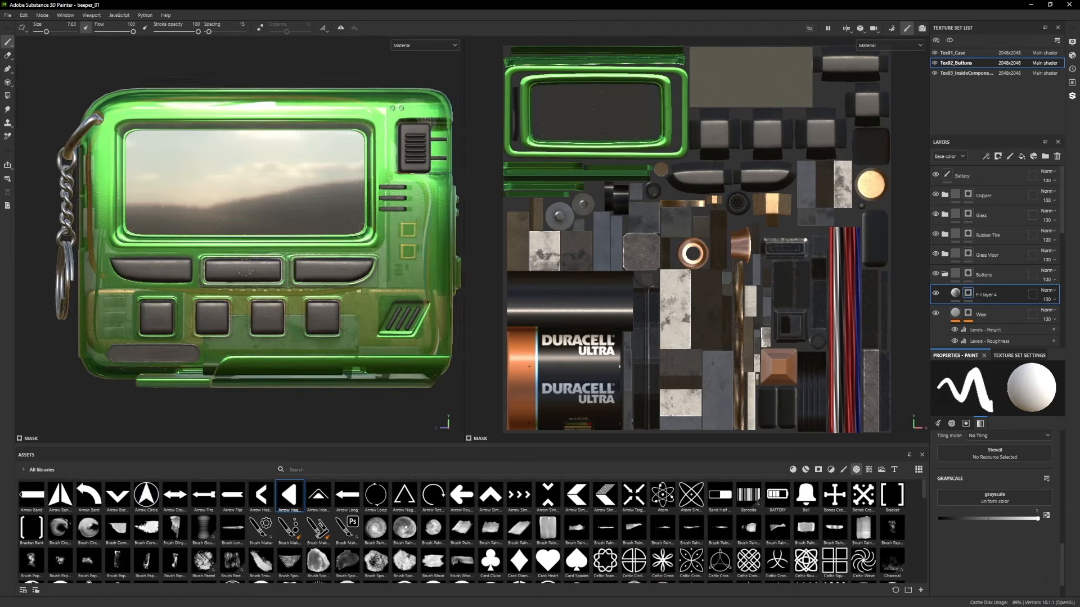
{"action": "left_click_drag", "start_coordinate": [244, 270], "coordinate": [243, 248], "text": "ctrl"}
{"action": "left_click", "coordinate": [243, 268]}
{"action": "left_click_drag", "start_coordinate": [244, 292], "coordinate": [264, 290], "text": "alt"}
Set the arrow fill layer's base color to amber B68703 and its height to about -0.2.
{"action": "left_click", "coordinate": [955, 293]}
{"action": "scroll", "coordinate": [996, 506], "scroll_direction": "down", "scroll_amount": 1}
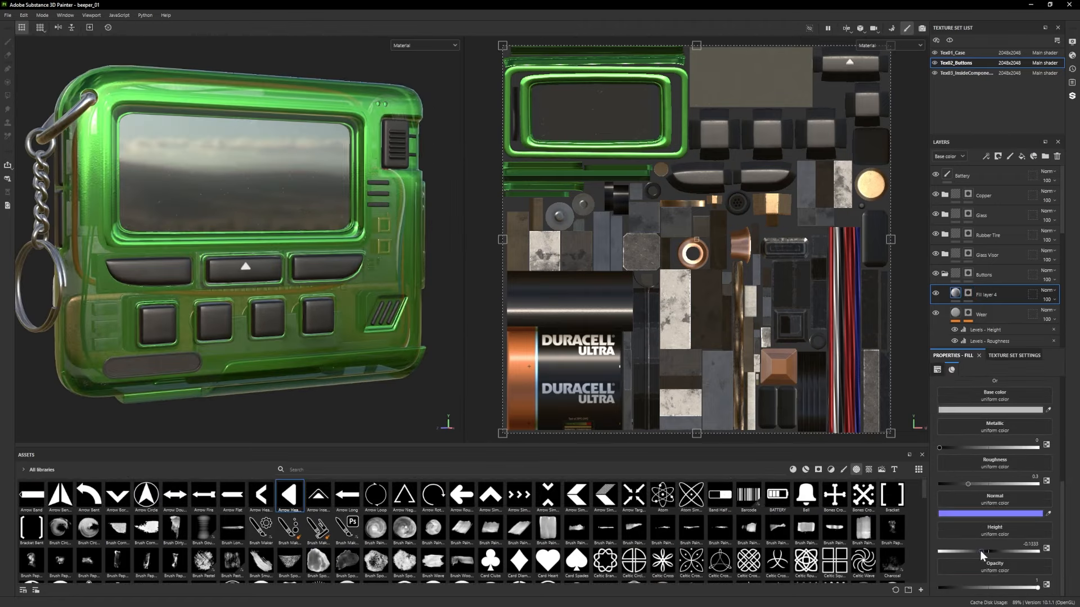
{"action": "left_click", "coordinate": [982, 411]}
{"action": "left_click_drag", "start_coordinate": [822, 532], "coordinate": [821, 529]}
{"action": "left_click", "coordinate": [811, 474]}
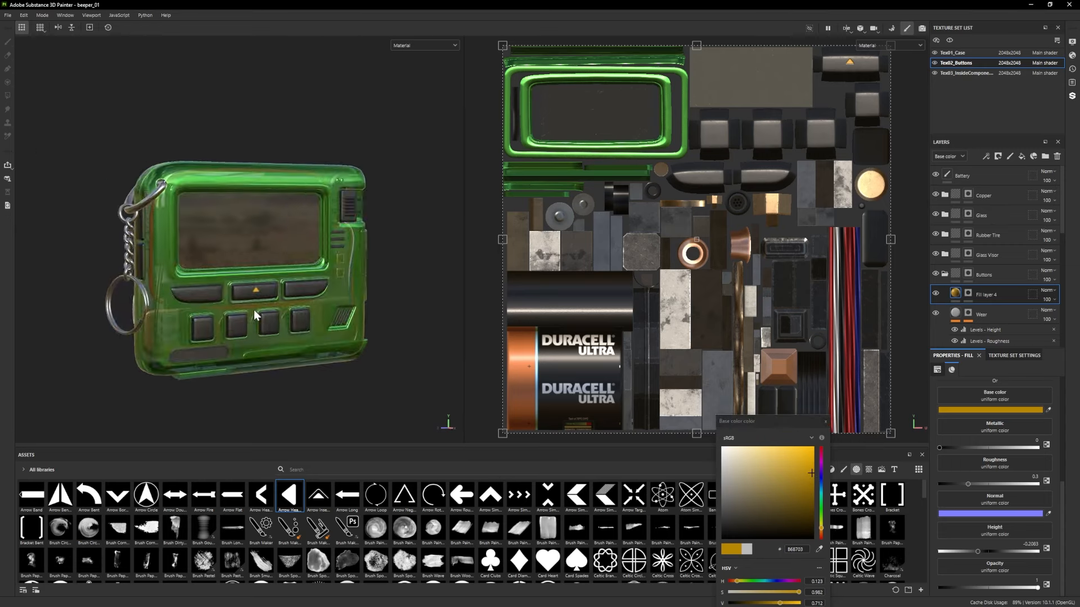
Add another black-masked fill layer in the Buttons folder and stamp the slim arrow alpha on the right long button below the screen.
{"action": "left_click_drag", "start_coordinate": [518, 561], "coordinate": [348, 548]}
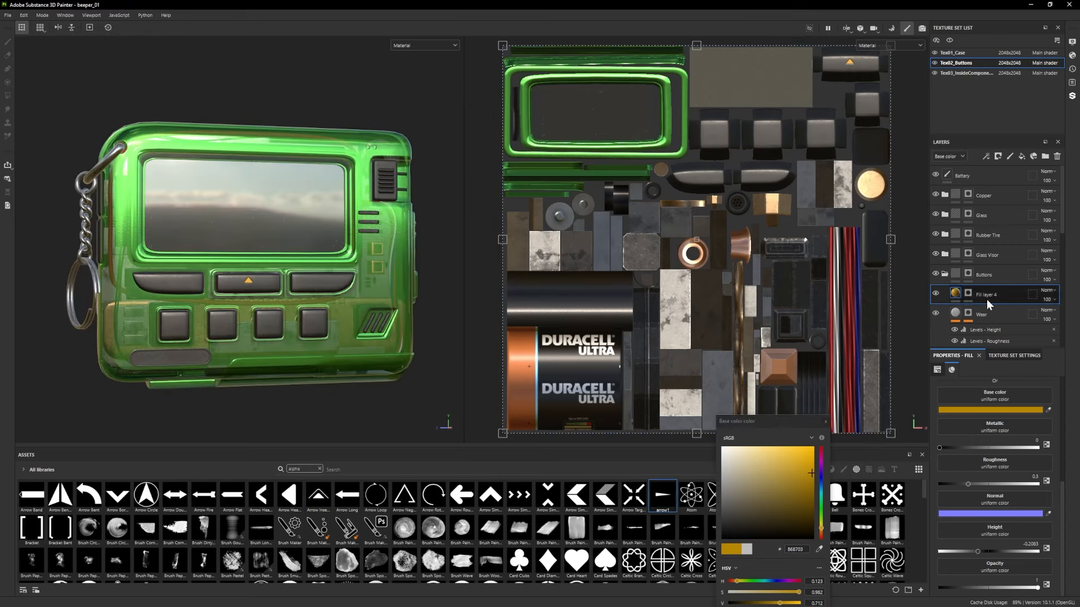
{"action": "left_click", "coordinate": [968, 293]}
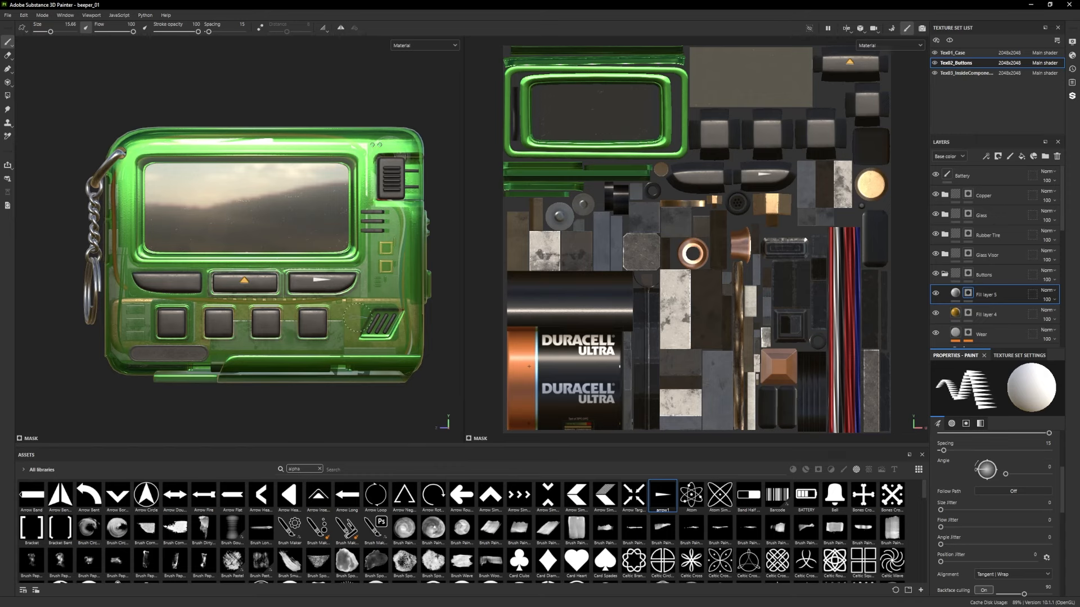
{"action": "scroll", "coordinate": [298, 293], "scroll_direction": "up", "scroll_amount": 3}
{"action": "scroll", "coordinate": [298, 293], "scroll_direction": "down", "scroll_amount": 2}
{"action": "left_click_drag", "start_coordinate": [298, 294], "coordinate": [354, 284], "text": "alt"}
Set the slim arrow fill layer's base color to red C74242 and its height to about -0.18.
{"action": "left_click", "coordinate": [955, 293]}
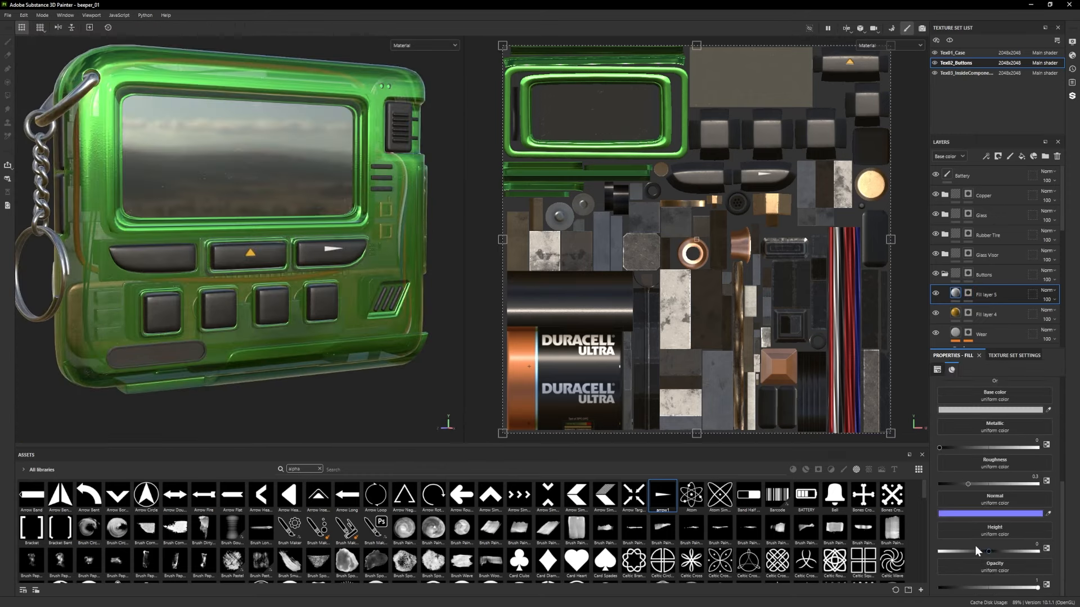
{"action": "left_click", "coordinate": [983, 410]}
{"action": "left_click", "coordinate": [811, 474]}
{"action": "left_click", "coordinate": [781, 465]}
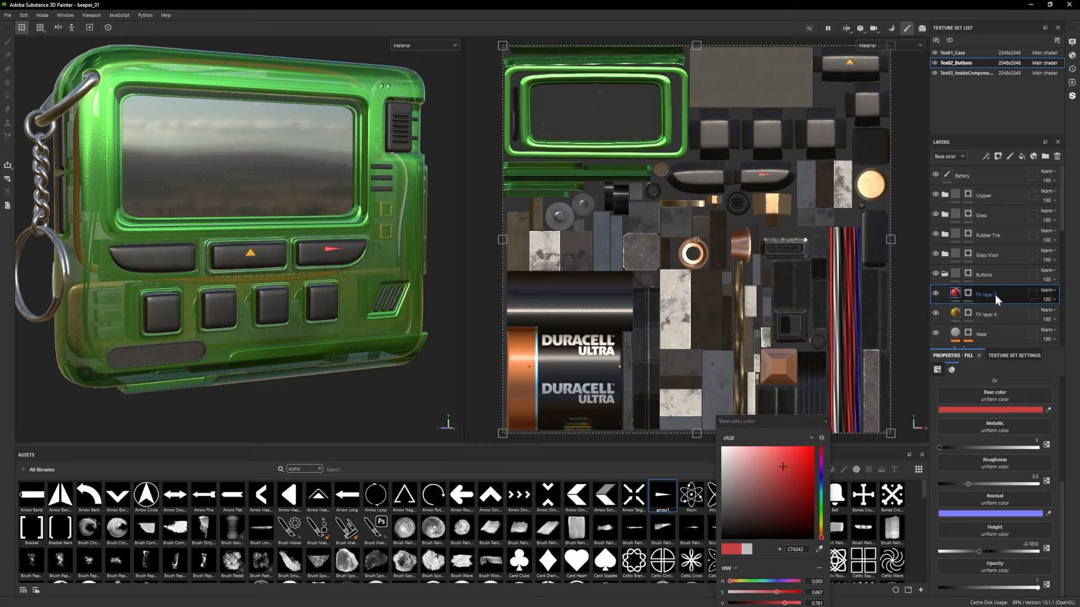
Add another black-masked fill layer and stamp a capsule alpha rotated 90 degrees as a dash on the left long button below the screen.
{"action": "left_click", "coordinate": [1021, 156]}
{"action": "right_click", "coordinate": [990, 294]}
{"action": "left_click", "coordinate": [1028, 16]}
{"action": "scroll", "coordinate": [542, 541], "scroll_direction": "down", "scroll_amount": 10}
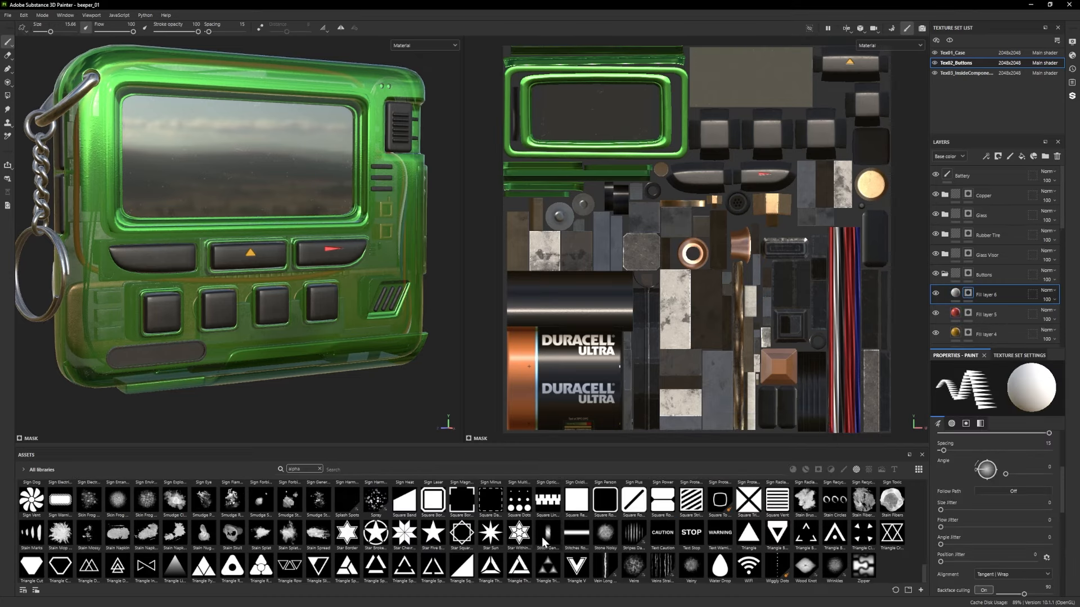
{"action": "scroll", "coordinate": [491, 548], "scroll_direction": "up", "scroll_amount": 5}
{"action": "left_click", "coordinate": [88, 539]}
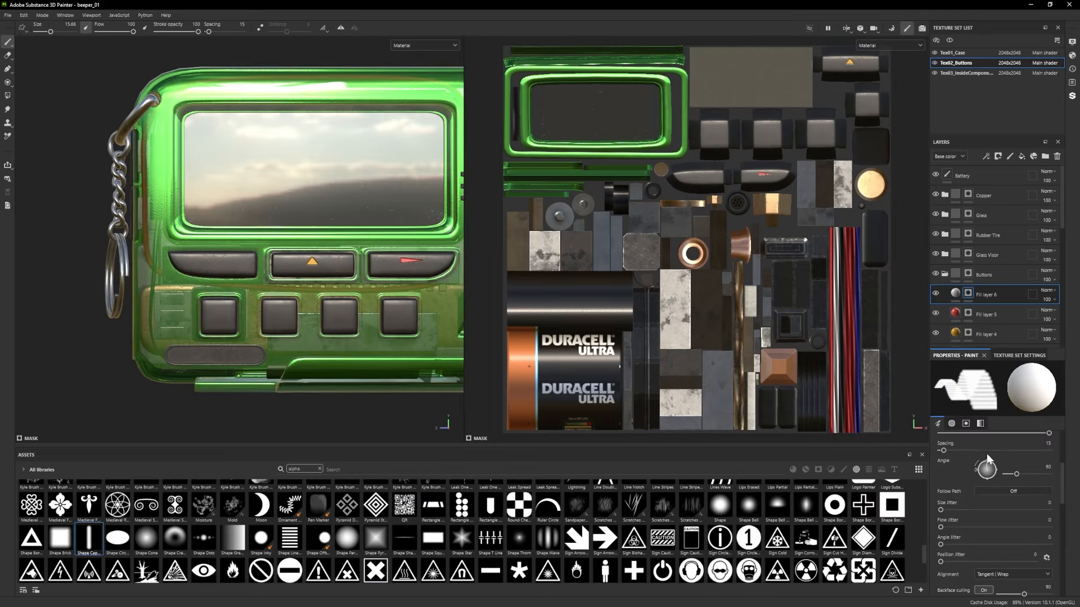
Set the dash fill layer's base color to a bright teal green.
{"action": "left_click", "coordinate": [955, 293]}
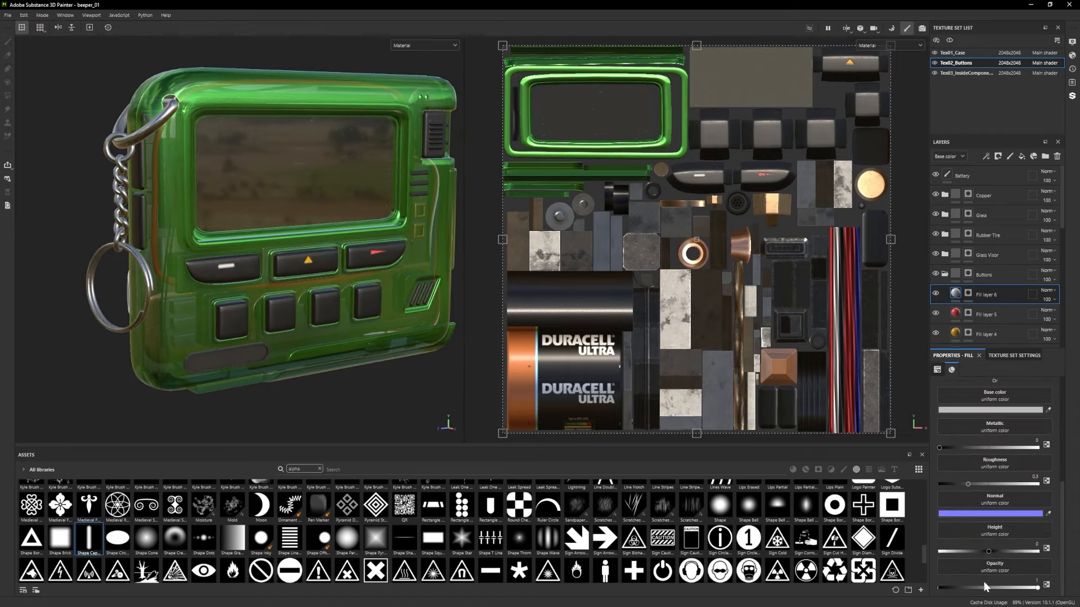
{"action": "left_click", "coordinate": [990, 410]}
{"action": "left_click", "coordinate": [821, 497]}
{"action": "left_click", "coordinate": [810, 462]}
{"action": "left_click_drag", "start_coordinate": [236, 360], "coordinate": [332, 367], "text": "alt"}
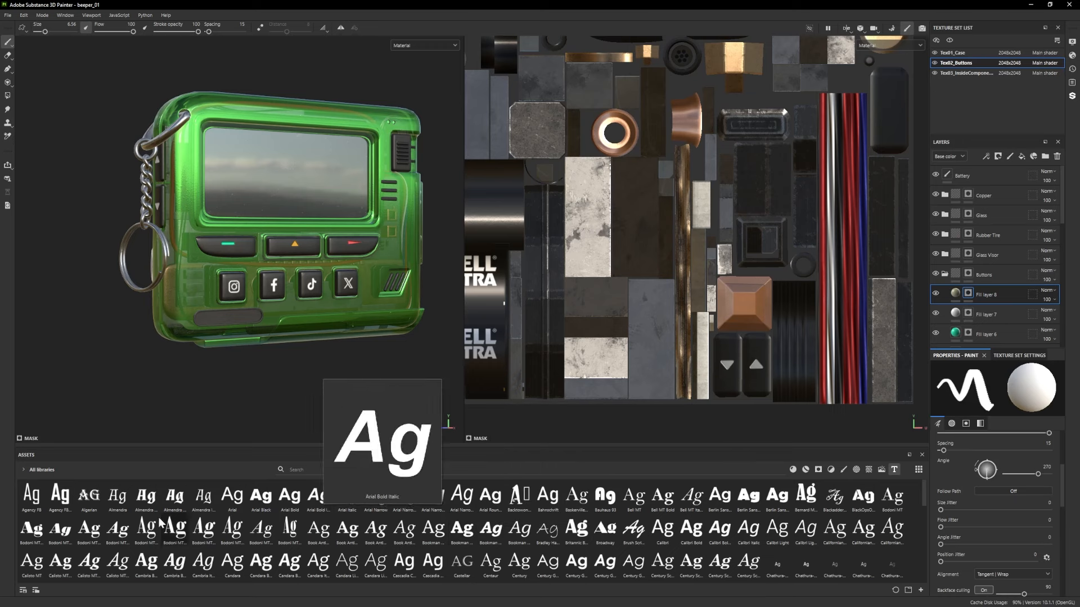
Use the Bodoni MT Black Italic font as brush alpha with the text POLYRENDR and a brush angle of 0.
{"action": "left_click", "coordinate": [60, 529]}
{"action": "scroll", "coordinate": [968, 565], "scroll_direction": "down", "scroll_amount": 3}
{"action": "left_click_drag", "start_coordinate": [60, 529], "coordinate": [984, 467]}
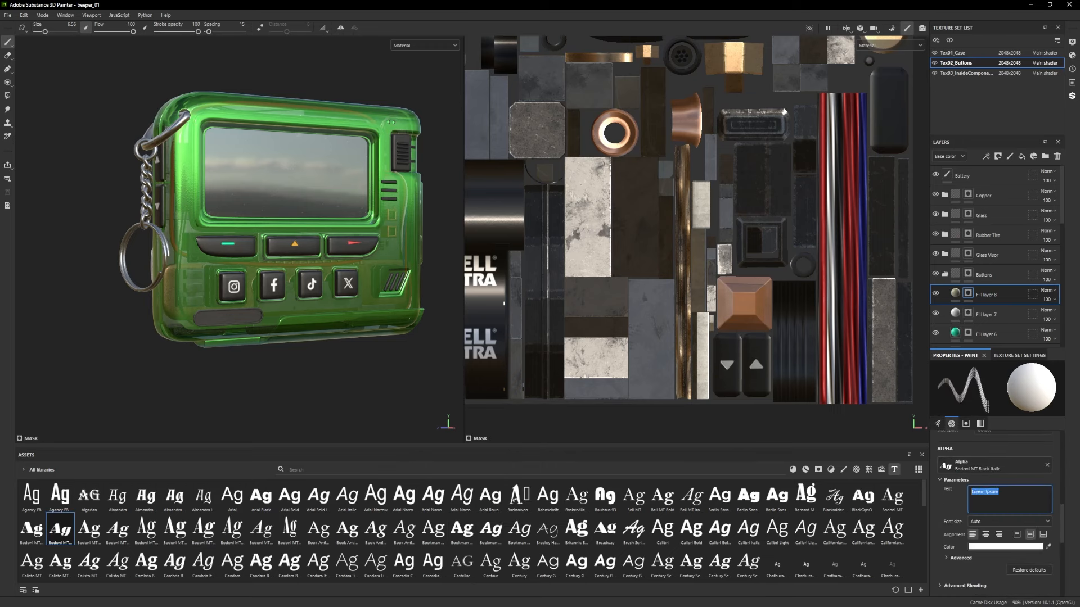
{"action": "key", "text": "Caps_Lock"}
{"action": "type", "text": "POLYRENDR"}
{"action": "left_click", "coordinate": [953, 493]}
{"action": "scroll", "coordinate": [974, 495], "scroll_direction": "up", "scroll_amount": 4}
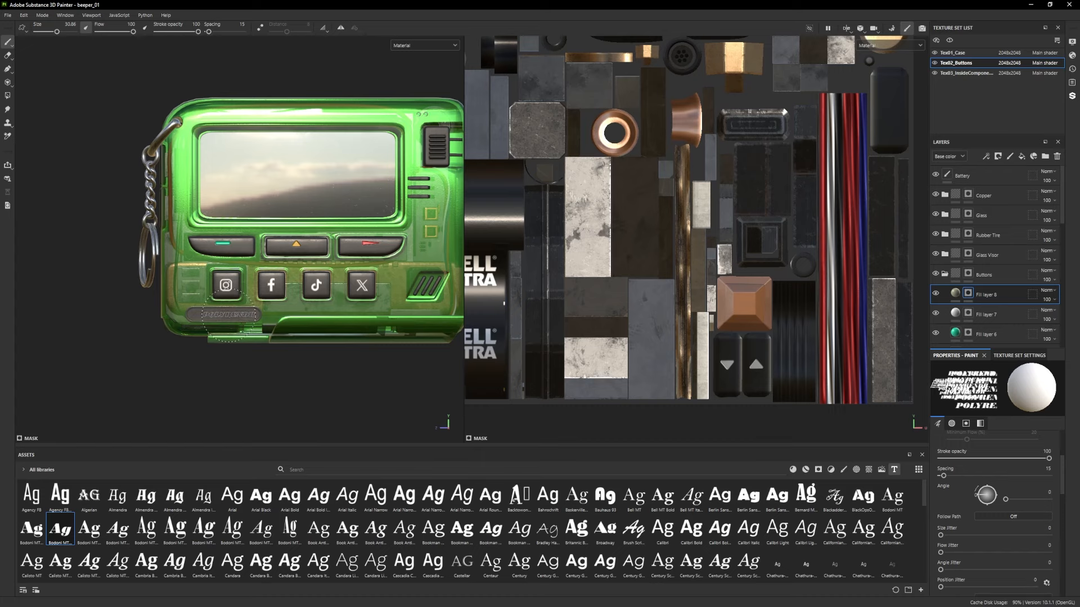
In Tex01_Case, add a black-masked fill layer at the top of the stack and stamp POLYRENDR on the nameplate below the social buttons.
{"action": "left_click", "coordinate": [957, 52]}
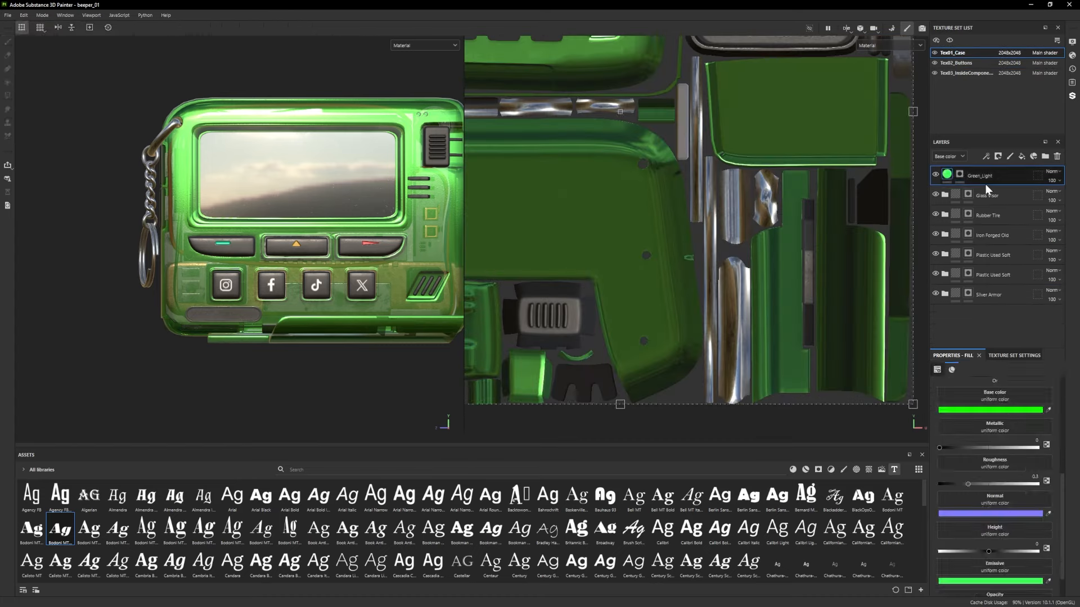
{"action": "key", "text": "e"}
{"action": "key", "text": "p"}
{"action": "scroll", "coordinate": [243, 313], "scroll_direction": "up", "scroll_amount": 2}
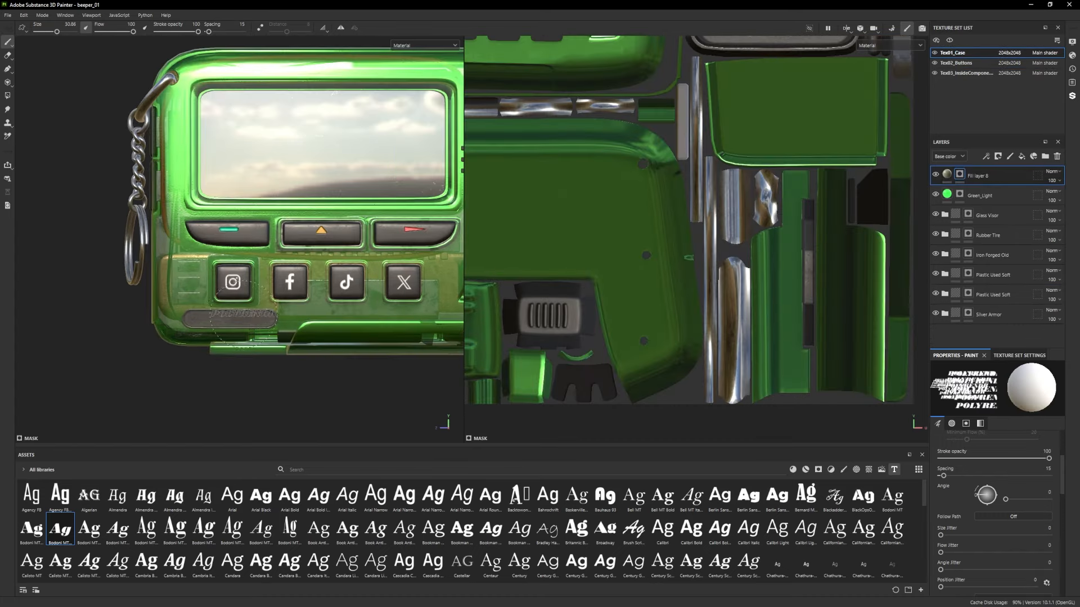
{"action": "left_click", "coordinate": [235, 317]}
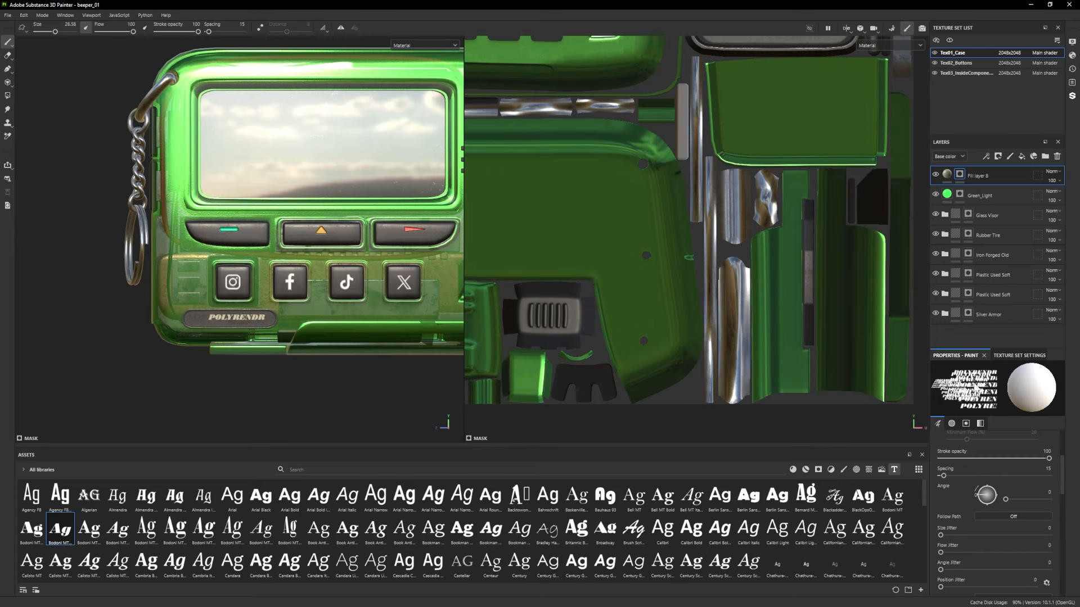
Change the text alpha to SOCIAL BEEPER in Eras Bold ITC and stamp it smaller beneath POLYRENDR in its own masked fill layer.
{"action": "left_click", "coordinate": [951, 423]}
{"action": "double_click", "coordinate": [969, 471]}
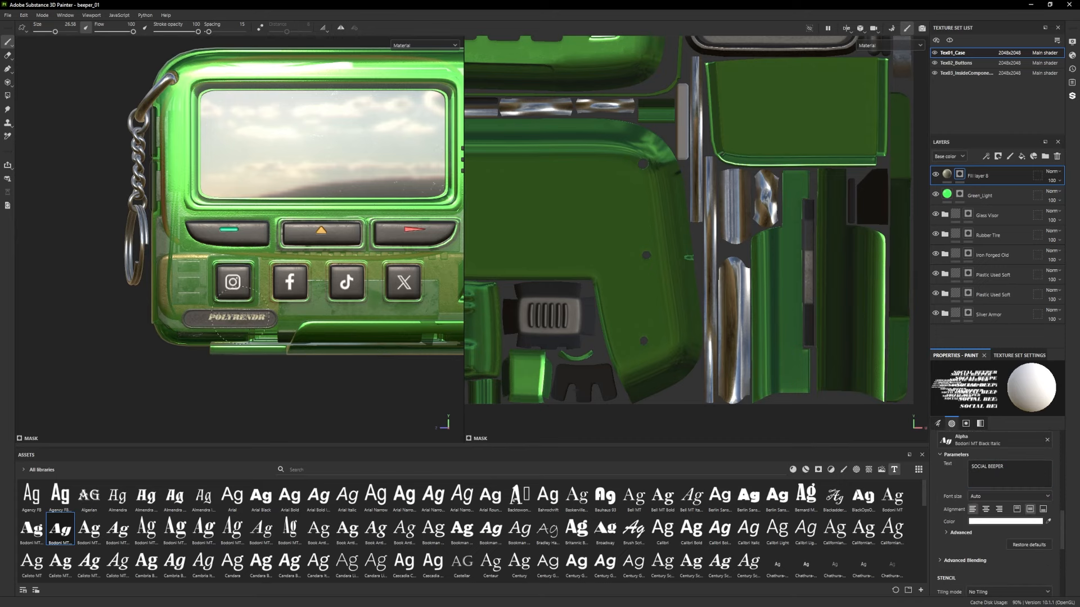
{"action": "scroll", "coordinate": [579, 518], "scroll_direction": "down", "scroll_amount": 3}
{"action": "left_click", "coordinate": [403, 524]}
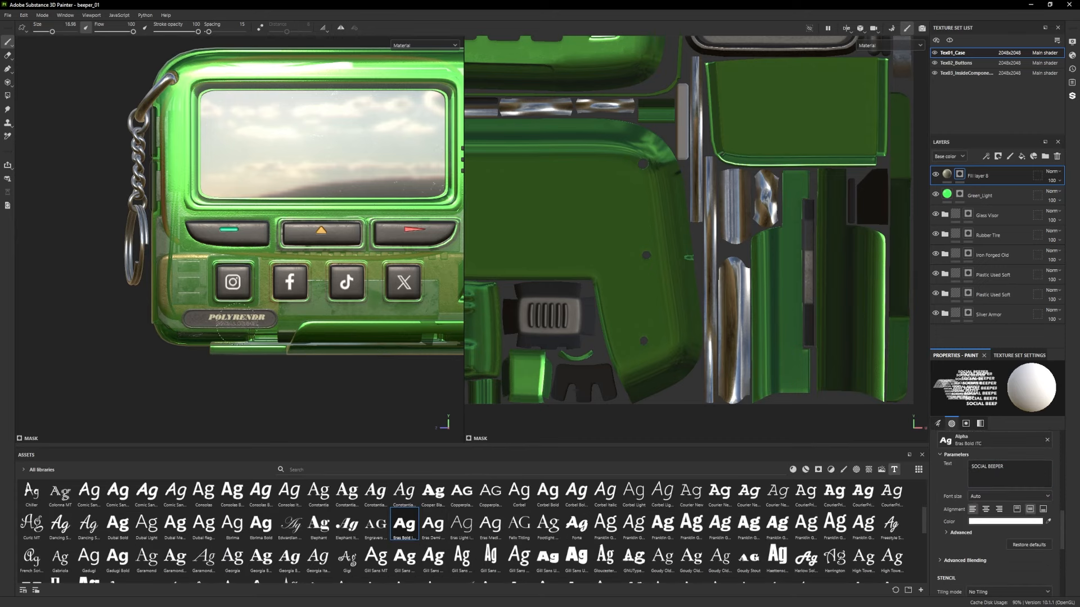
{"action": "scroll", "coordinate": [270, 337], "scroll_direction": "up", "scroll_amount": 2}
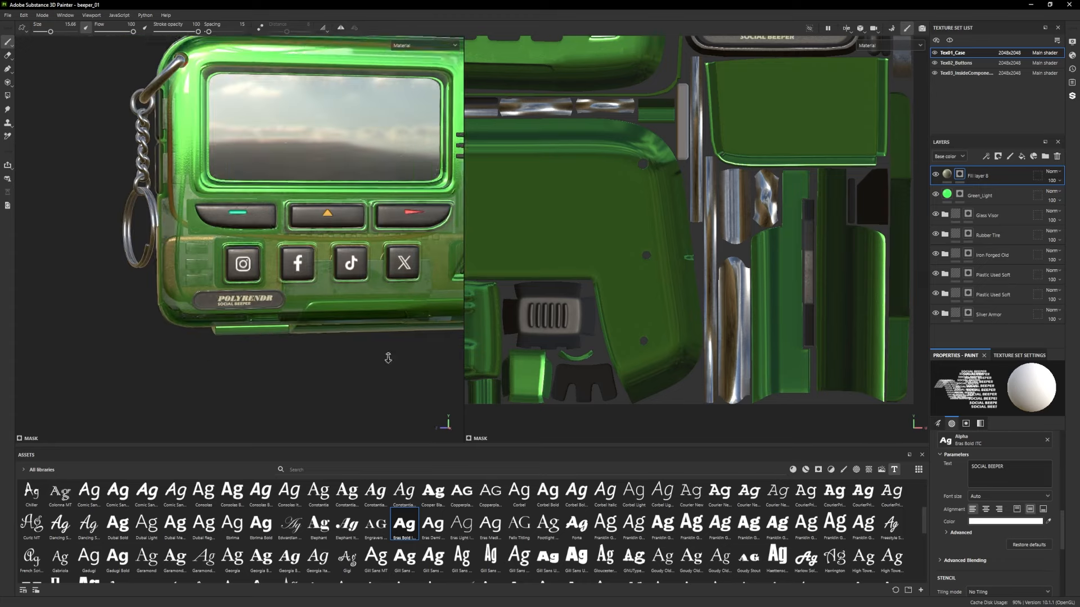
{"action": "scroll", "coordinate": [253, 301], "scroll_direction": "up", "scroll_amount": 2}
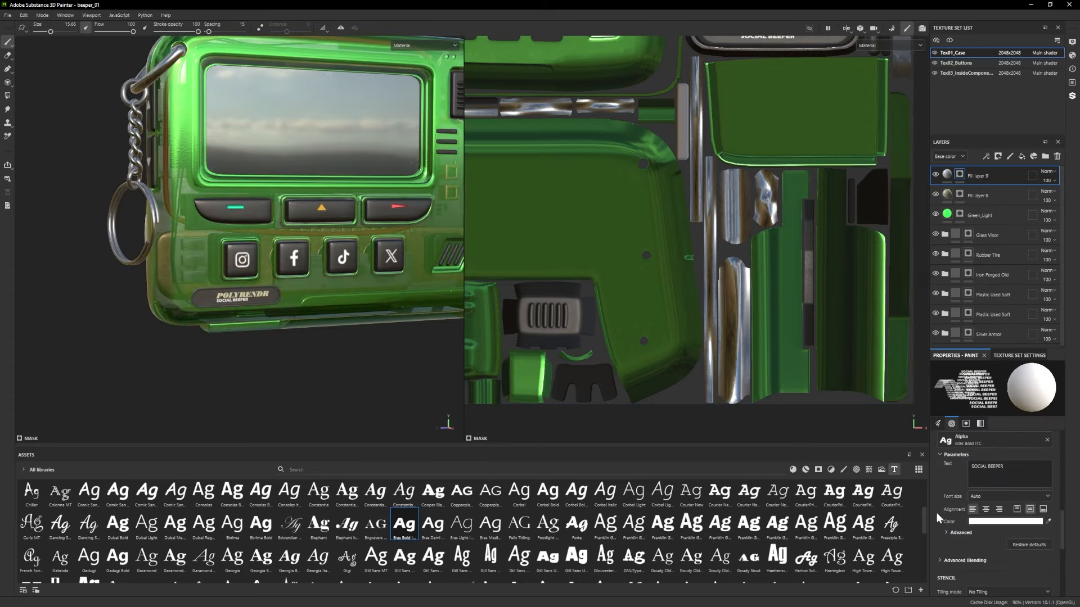
Set the base color of the POLYRENDR fill layer to yellow.
{"action": "left_click", "coordinate": [977, 195]}
{"action": "left_click", "coordinate": [989, 410]}
{"action": "left_click_drag", "start_coordinate": [755, 475], "coordinate": [765, 474]}
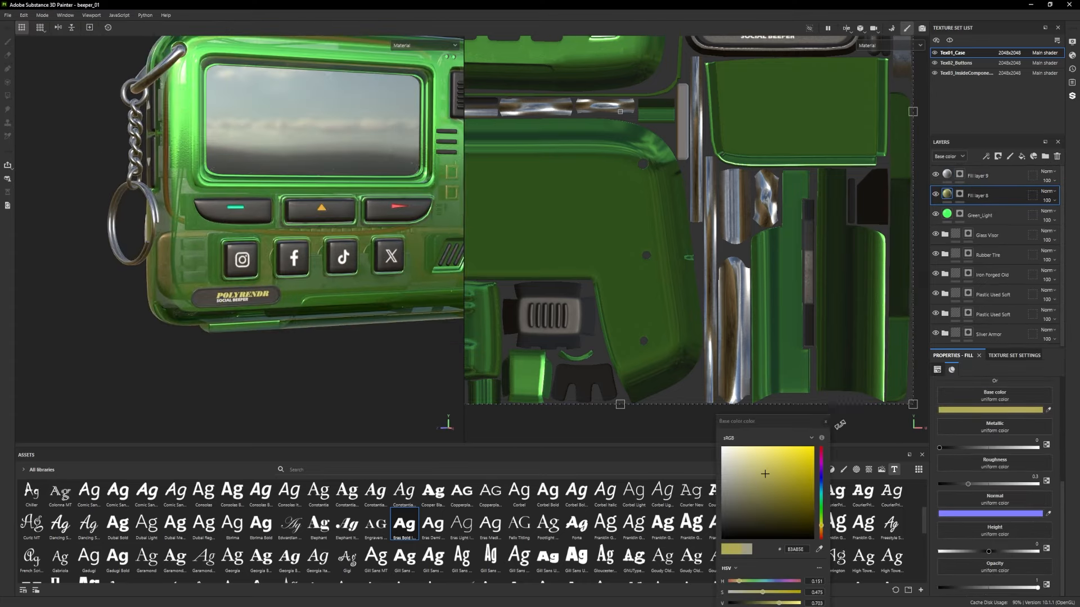
Stamp a small Hexagon Branch alpha into the yellow fill layer's mask on the nameplate, just before the POLYRENDR lettering.
{"action": "left_click", "coordinate": [960, 194]}
{"action": "left_click", "coordinate": [855, 469]}
{"action": "scroll", "coordinate": [456, 513], "scroll_direction": "down", "scroll_amount": 5}
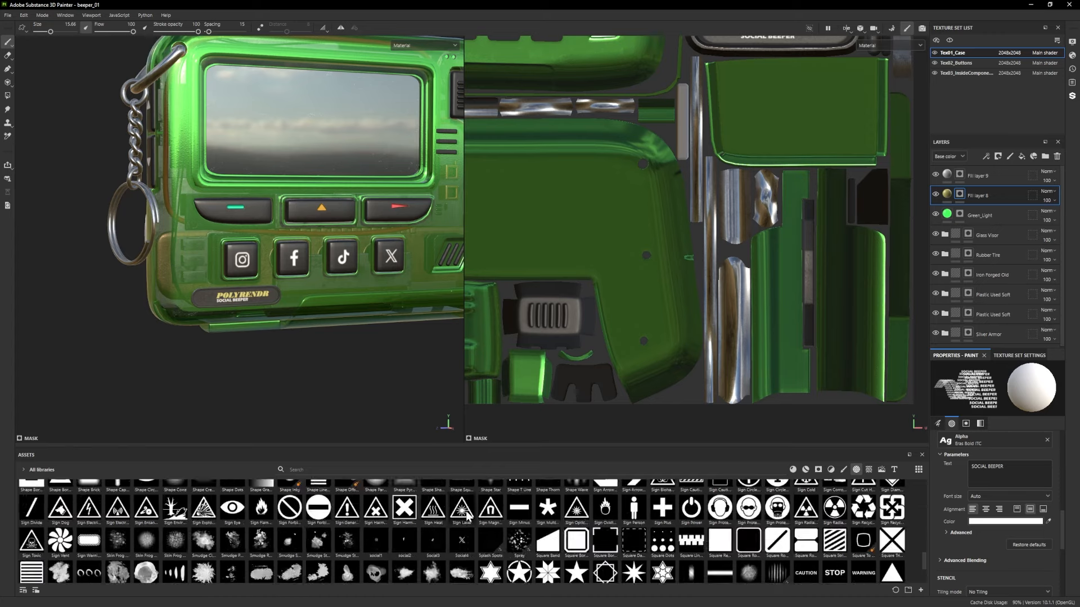
{"action": "scroll", "coordinate": [350, 523], "scroll_direction": "down", "scroll_amount": 3}
{"action": "left_click", "coordinate": [719, 533]}
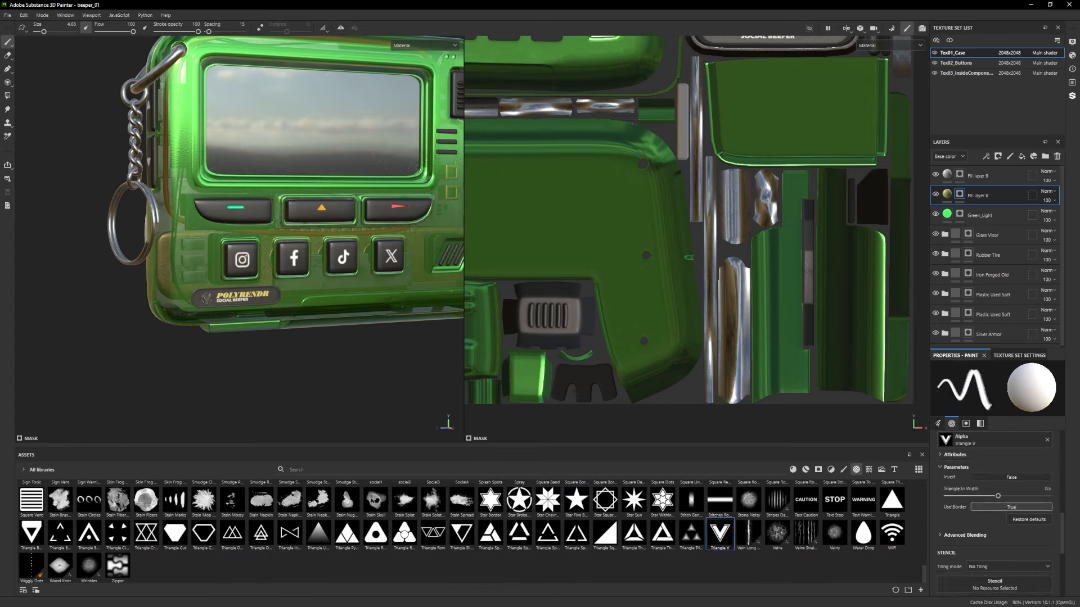
{"action": "scroll", "coordinate": [298, 352], "scroll_direction": "down", "scroll_amount": 3}
{"action": "left_click_drag", "start_coordinate": [304, 366], "coordinate": [961, 66], "text": "alt"}
{"action": "scroll", "coordinate": [266, 344], "scroll_direction": "up", "scroll_amount": 2}
{"action": "scroll", "coordinate": [331, 545], "scroll_direction": "up", "scroll_amount": 10}
{"action": "left_click", "coordinate": [780, 521]}
{"action": "scroll", "coordinate": [186, 314], "scroll_direction": "up", "scroll_amount": 3}
{"action": "left_click", "coordinate": [185, 297]}
{"action": "scroll", "coordinate": [225, 337], "scroll_direction": "down", "scroll_amount": 3}
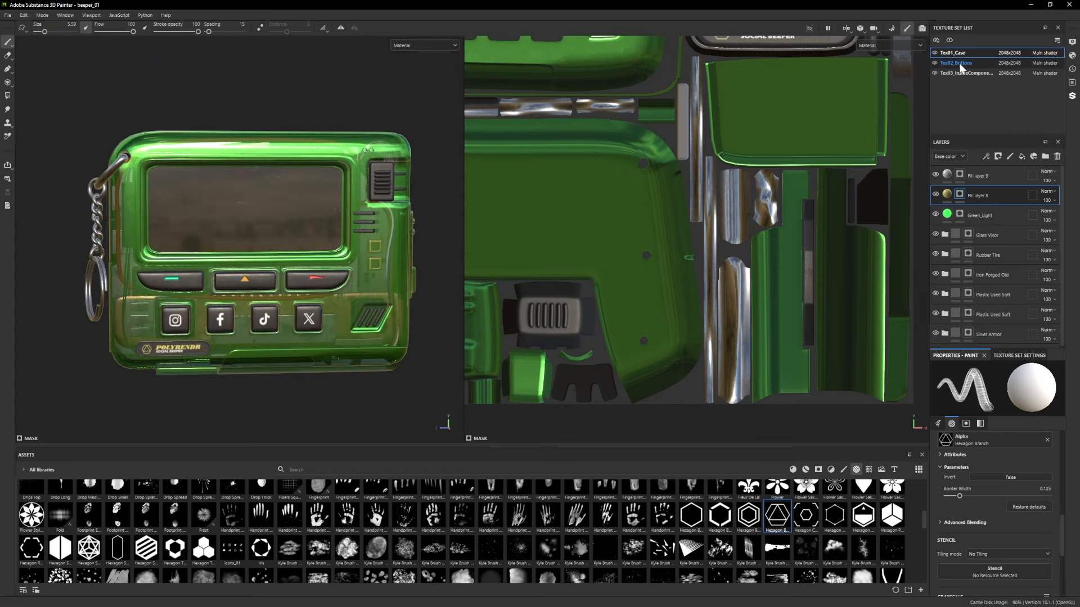
Switch to the Tex02_Buttons texture set and examine the screen and button areas on the model and in the UV layout.
{"action": "left_click", "coordinate": [959, 64]}
{"action": "scroll", "coordinate": [748, 337], "scroll_direction": "down", "scroll_amount": 3}
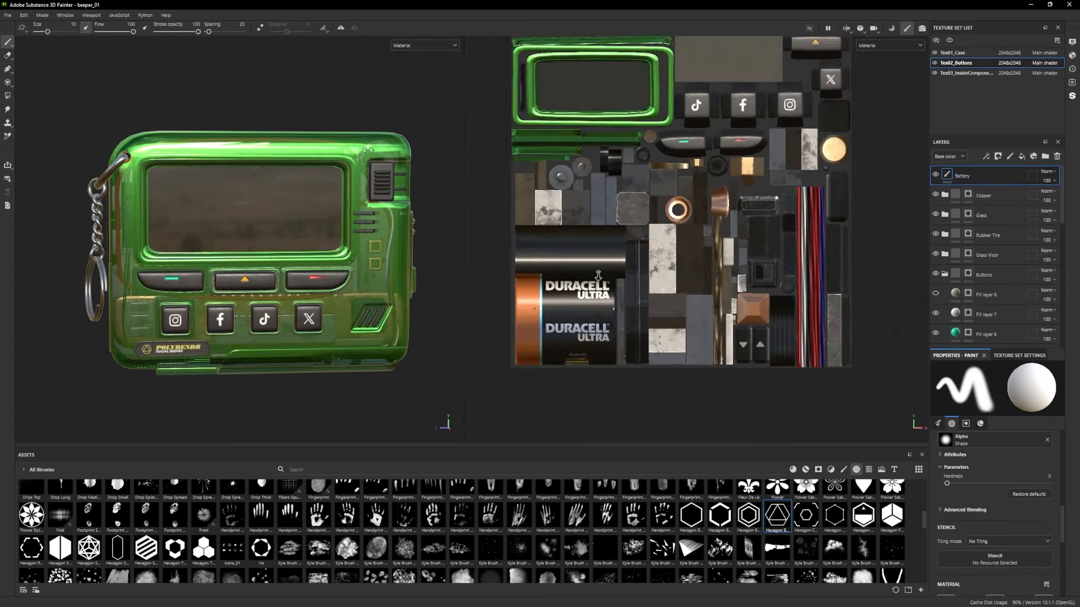
{"action": "scroll", "coordinate": [632, 270], "scroll_direction": "up", "scroll_amount": 2}
{"action": "scroll", "coordinate": [703, 236], "scroll_direction": "down", "scroll_amount": 2}
{"action": "left_click_drag", "start_coordinate": [153, 192], "coordinate": [257, 222]}
{"action": "key", "text": "ctrl+z"}
{"action": "left_click_drag", "start_coordinate": [258, 223], "coordinate": [366, 253], "text": "alt"}
{"action": "right_click_drag", "start_coordinate": [366, 253], "coordinate": [495, 304], "text": "alt"}
{"action": "key", "text": "ctrl+z"}
{"action": "scroll", "coordinate": [664, 291], "scroll_direction": "down", "scroll_amount": 1}
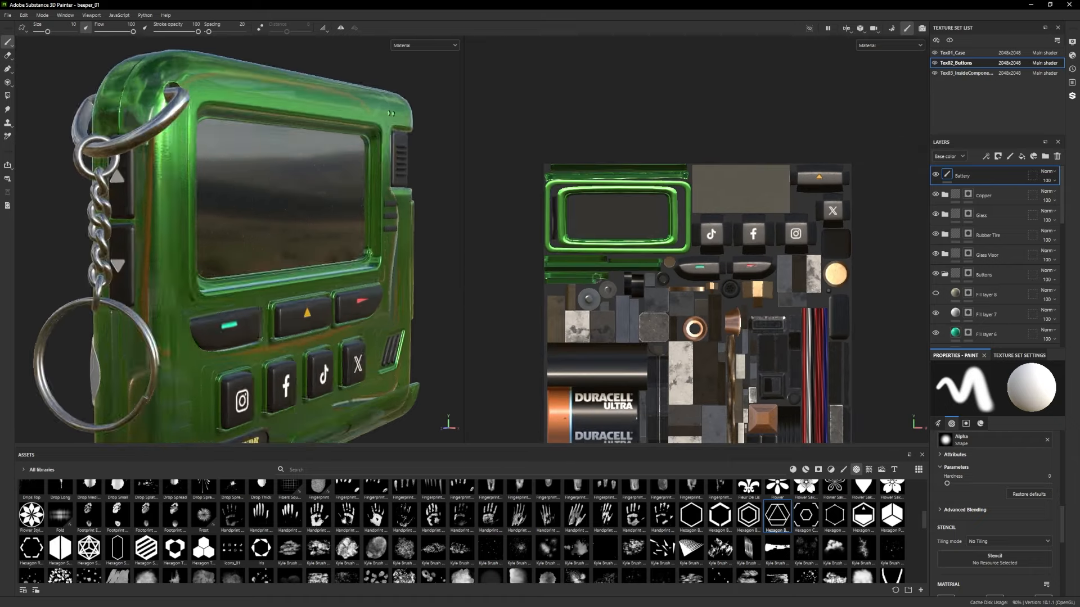
Add a black-masked fill layer above Battery with bright green base color 31FC1F, and add an Emissive channel to the texture set.
{"action": "left_click", "coordinate": [1021, 156]}
{"action": "left_click", "coordinate": [995, 409]}
{"action": "left_click", "coordinate": [821, 510]}
{"action": "left_click", "coordinate": [802, 448]}
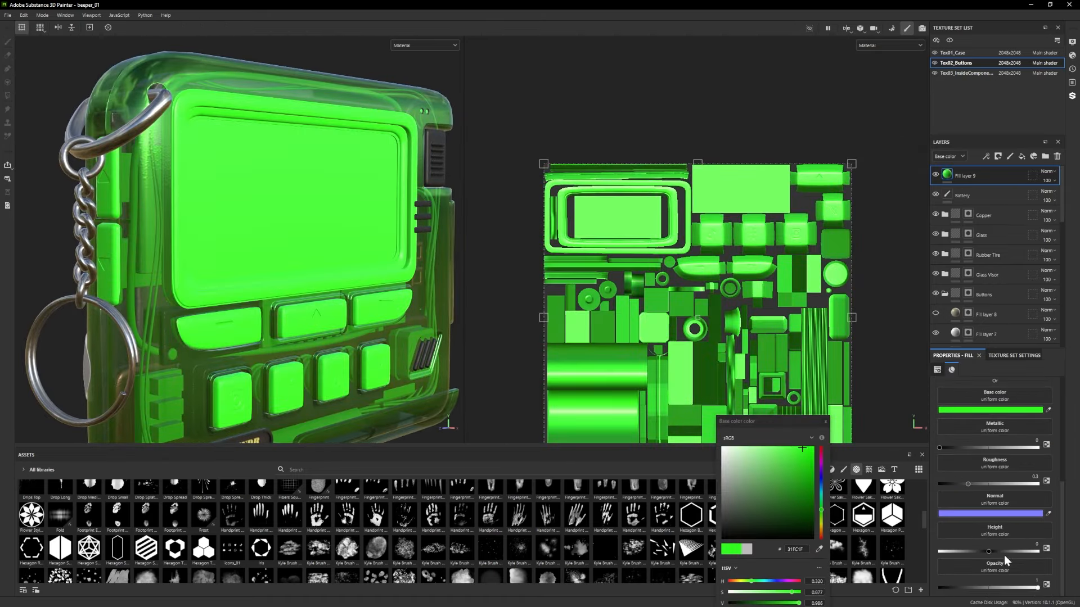
{"action": "left_click", "coordinate": [1017, 355]}
{"action": "left_click", "coordinate": [1046, 461]}
{"action": "left_click", "coordinate": [1036, 492]}
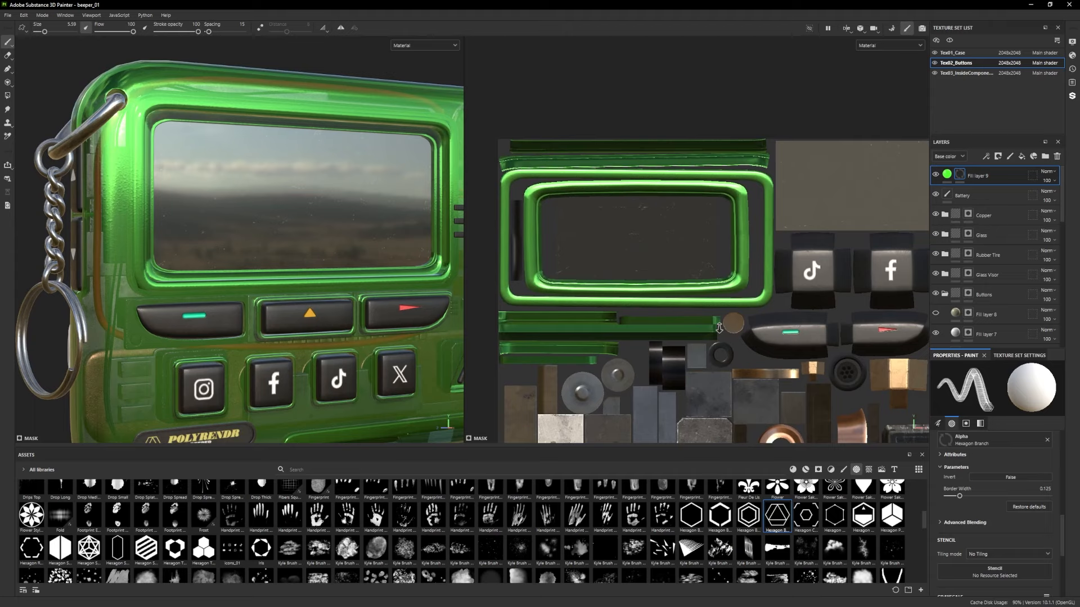
Import the eleven icon images 01.png to 11.png as alphas into the current session.
{"action": "right_click_drag", "start_coordinate": [719, 329], "coordinate": [748, 329], "text": "alt"}
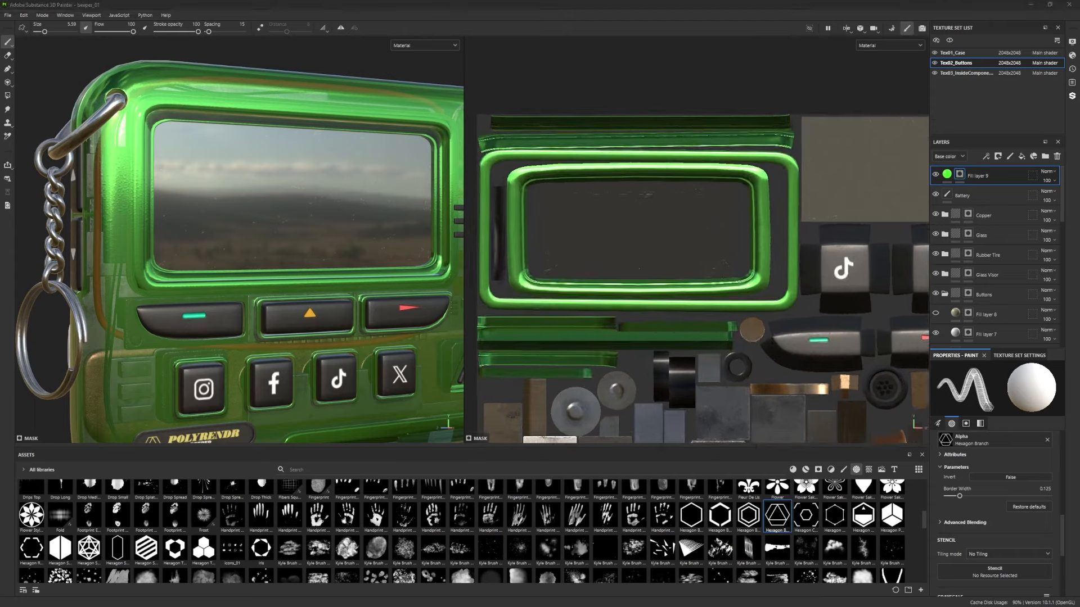
{"action": "left_click", "coordinate": [643, 220]}
{"action": "left_click", "coordinate": [645, 229]}
{"action": "left_click", "coordinate": [643, 233]}
{"action": "left_click", "coordinate": [642, 242]}
{"action": "left_click", "coordinate": [640, 247]}
{"action": "left_click", "coordinate": [640, 255]}
{"action": "left_click", "coordinate": [640, 260]}
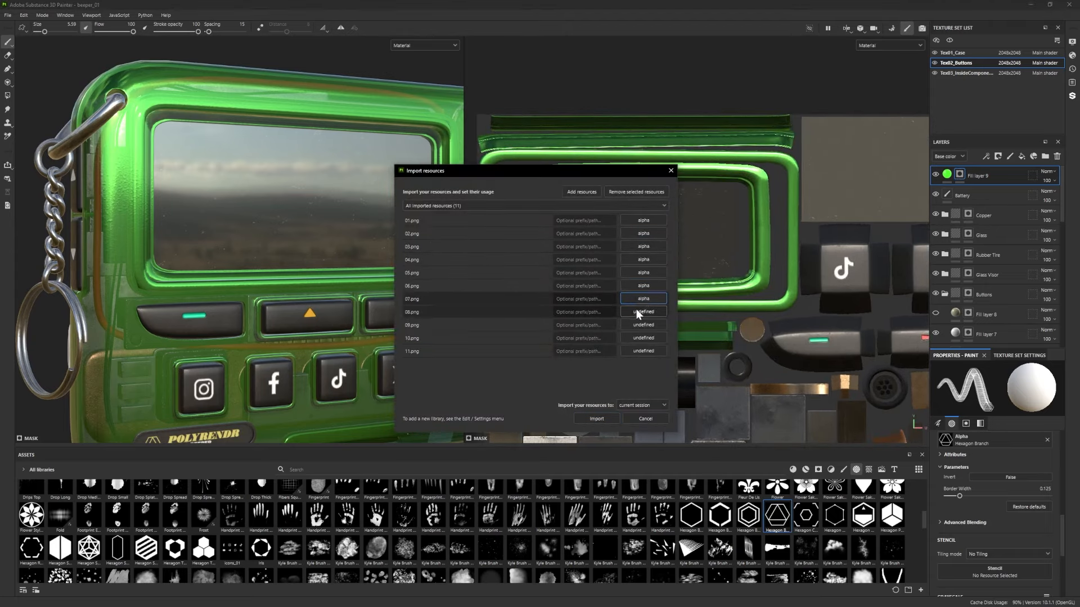
{"action": "left_click", "coordinate": [594, 419]}
Stamp the imported icons 01 to 11 in green as a row along the screen's upper edge, ending with the battery at the right.
{"action": "right_click_drag", "start_coordinate": [724, 191], "coordinate": [753, 183], "text": "alt"}
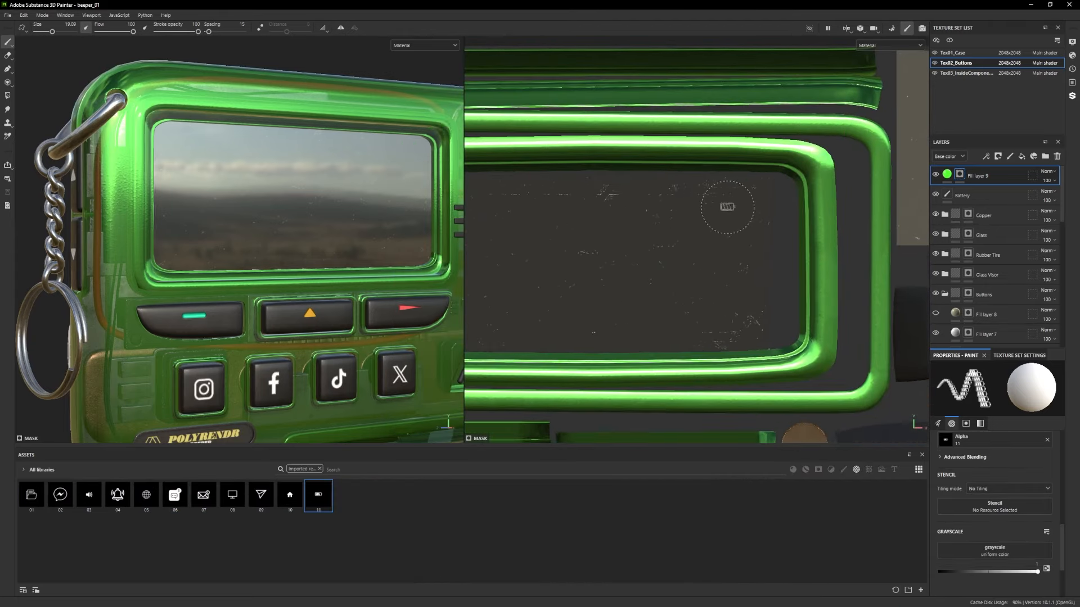
{"action": "left_click", "coordinate": [727, 207]}
{"action": "left_click_drag", "start_coordinate": [374, 212], "coordinate": [530, 272], "text": "alt"}
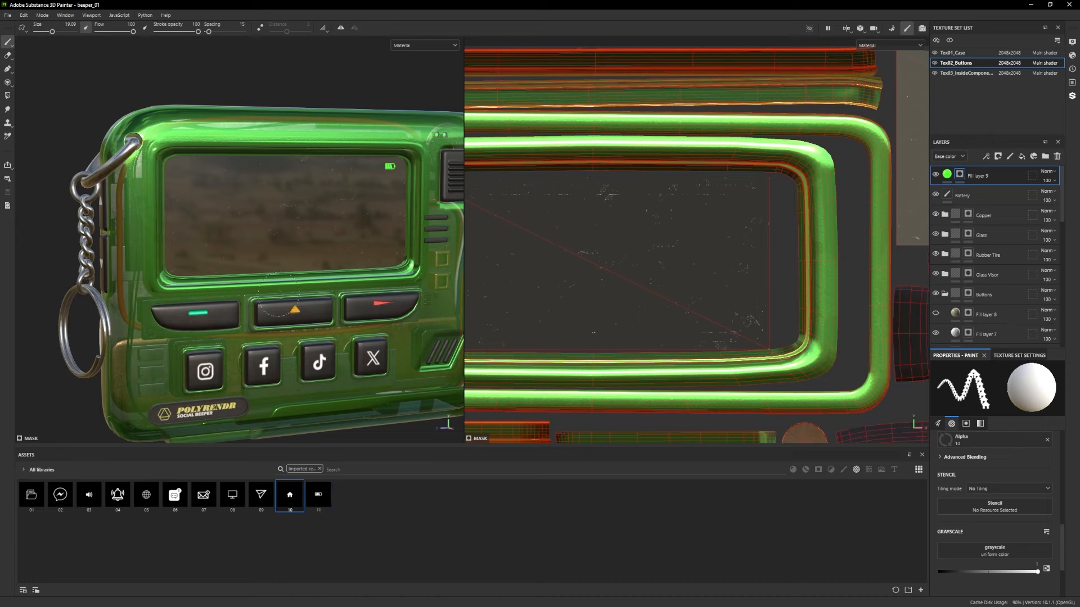
{"action": "scroll", "coordinate": [691, 275], "scroll_direction": "down", "scroll_amount": 2}
{"action": "middle_click_drag", "start_coordinate": [843, 185], "coordinate": [562, 270], "text": "alt"}
{"action": "scroll", "coordinate": [801, 211], "scroll_direction": "up", "scroll_amount": 3}
{"action": "left_click", "coordinate": [796, 212]}
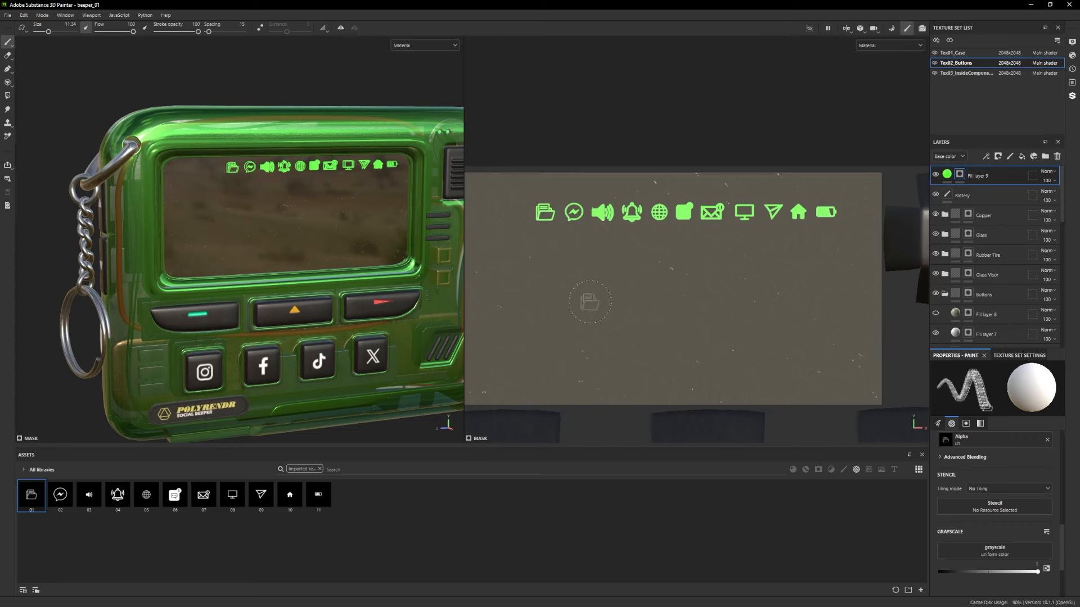
Stamp a large envelope icon (alpha 07) below the icon row and a small folder icon (alpha 01) in the screen's lower right corner.
{"action": "left_click", "coordinate": [567, 290]}
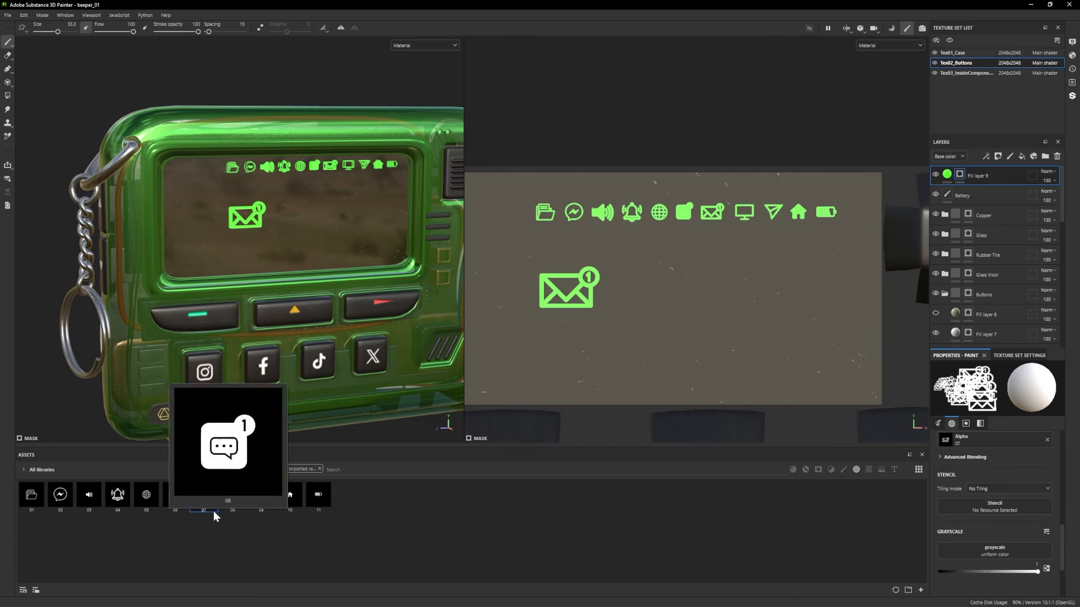
{"action": "left_click_drag", "start_coordinate": [32, 495], "coordinate": [474, 276]}
{"action": "left_click", "coordinate": [825, 361]}
{"action": "scroll", "coordinate": [99, 282], "scroll_direction": "down", "scroll_amount": 3}
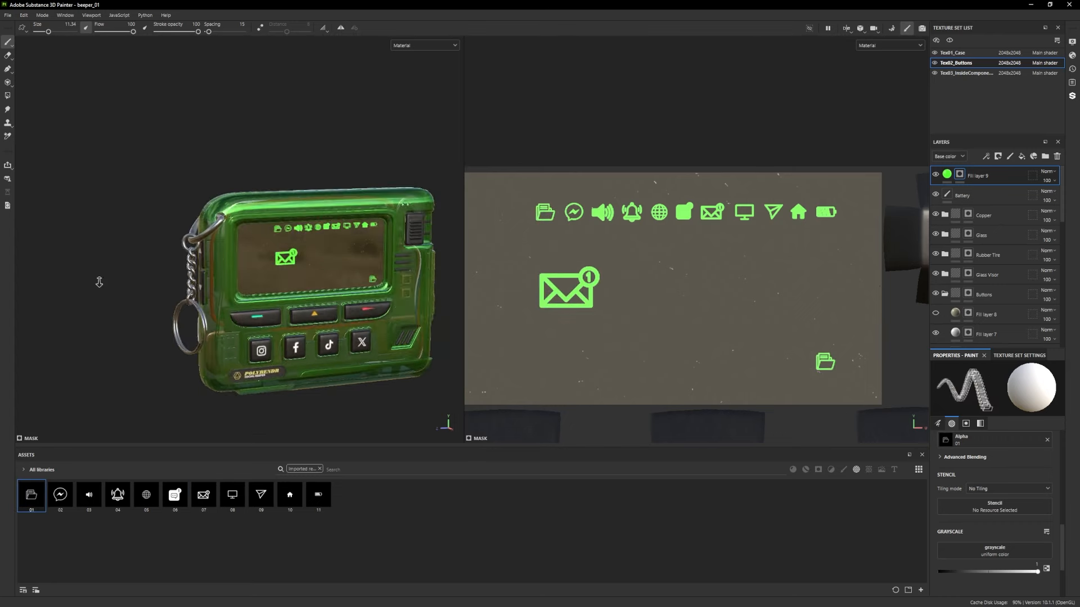
Replace the large envelope with the enlarged alpha 12 envelope and stamp the alpha 13 plus icon in the screen's lower left corner.
{"action": "scroll", "coordinate": [98, 282], "scroll_direction": "up", "scroll_amount": 2}
{"action": "left_click", "coordinate": [8, 55]}
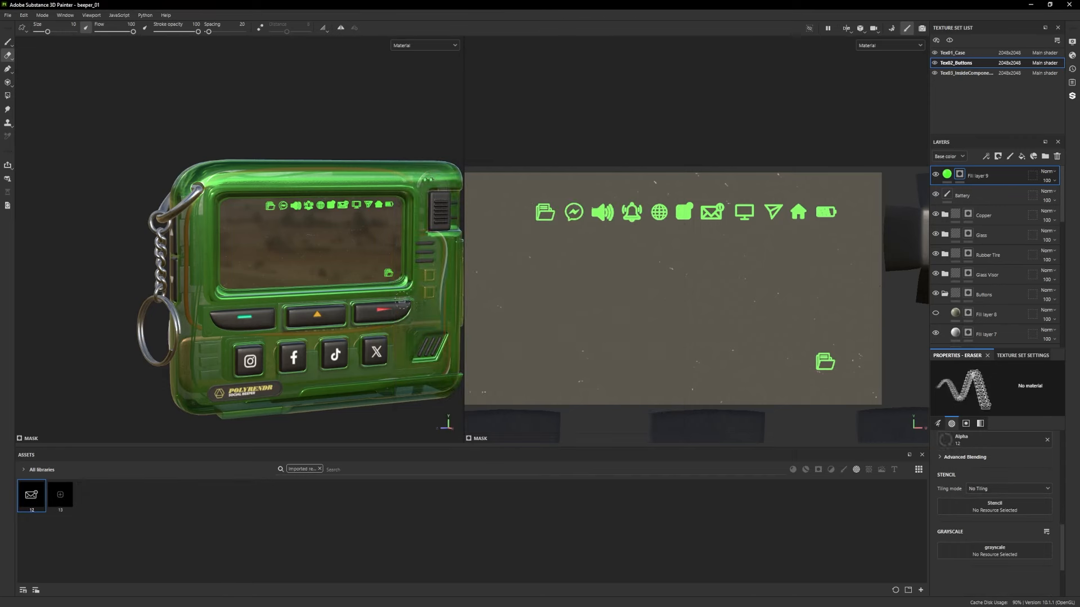
{"action": "scroll", "coordinate": [574, 270], "scroll_direction": "down", "scroll_amount": 2}
{"action": "right_click_drag", "start_coordinate": [574, 270], "coordinate": [578, 277], "text": "ctrl"}
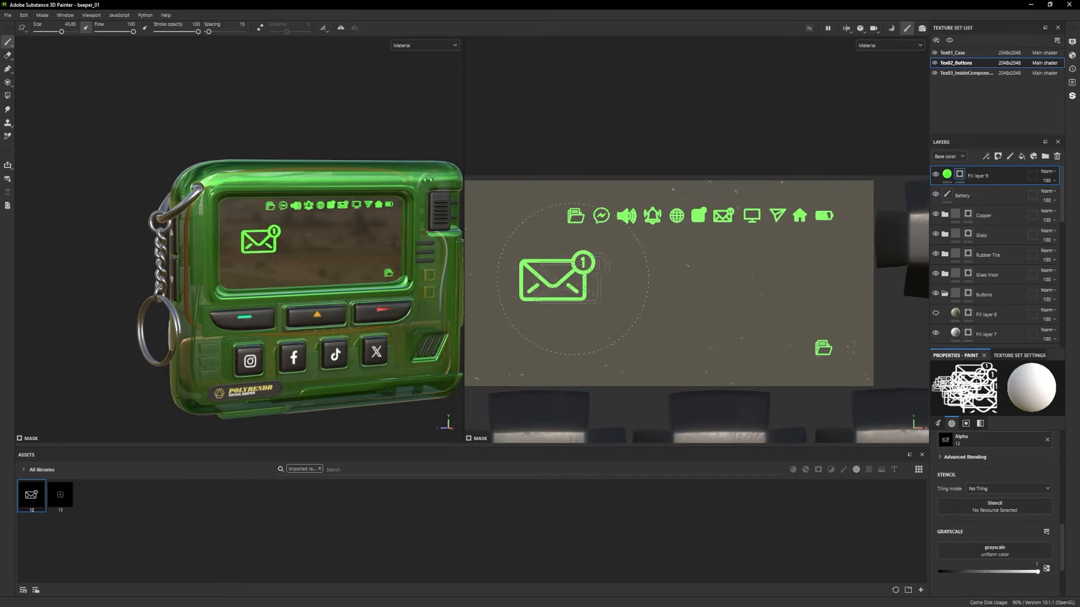
{"action": "left_click", "coordinate": [577, 278]}
{"action": "left_click", "coordinate": [60, 496]}
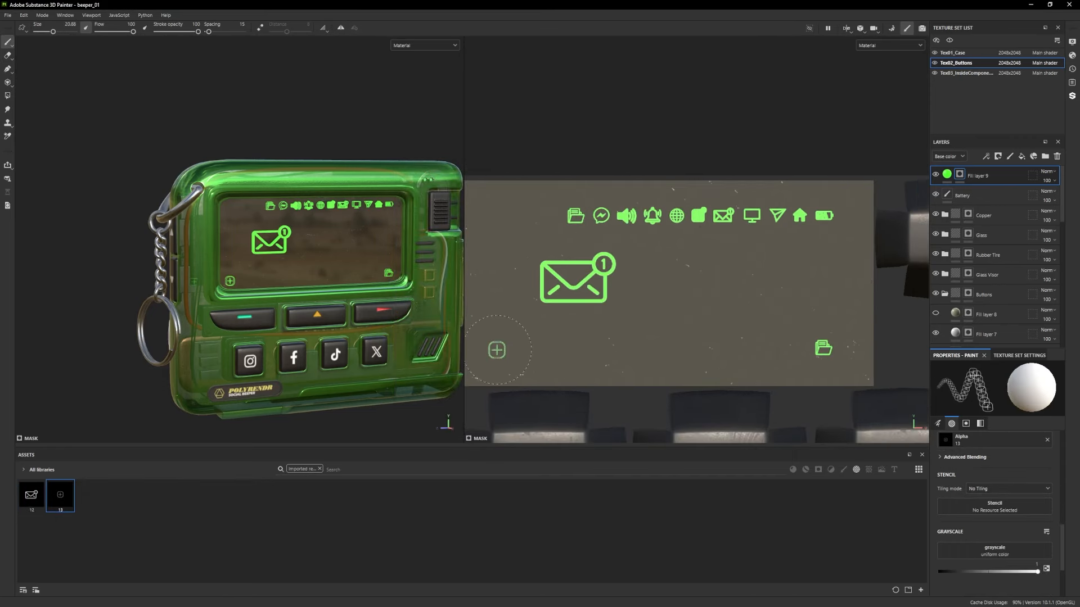
Stamp a right-pointing arrowhead beside the large envelope and the text NEW in Arial Bold between them.
{"action": "left_click", "coordinate": [320, 468]}
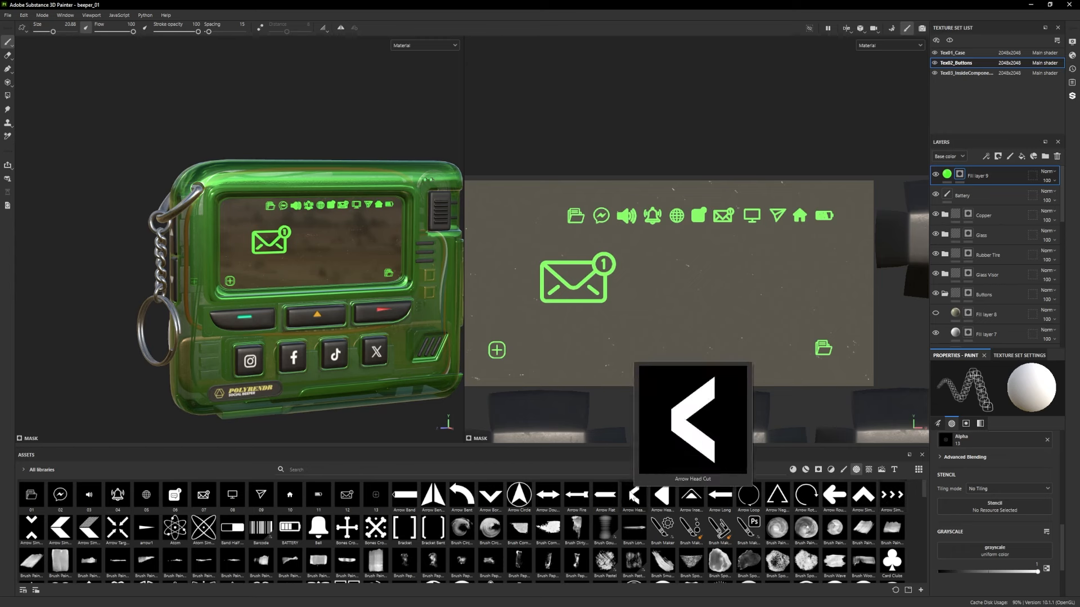
{"action": "left_click", "coordinate": [662, 494]}
{"action": "scroll", "coordinate": [1001, 474], "scroll_direction": "up", "scroll_amount": 3}
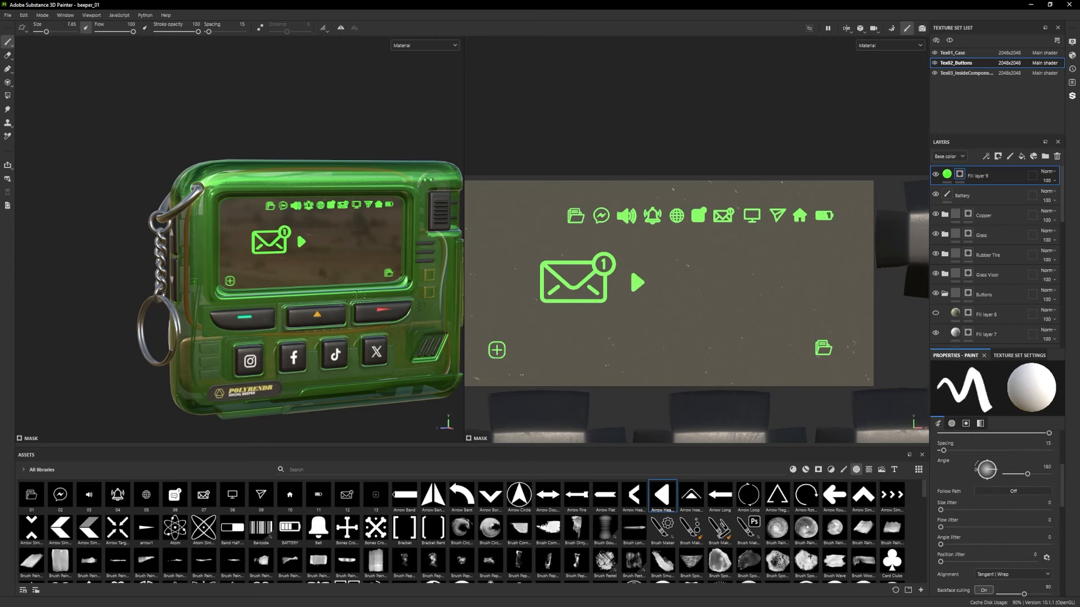
{"action": "left_click", "coordinate": [894, 469]}
{"action": "left_click", "coordinate": [289, 494]}
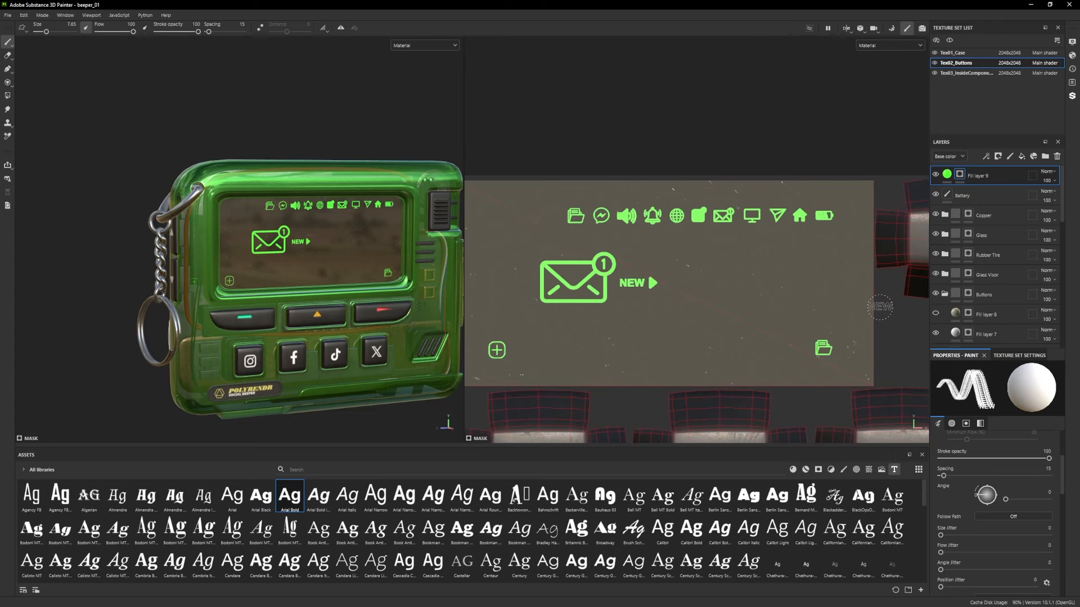
Stamp the Arial Bold lines MAIL FROM POLY and 11/12/2024 to the right of the arrowhead.
{"action": "scroll", "coordinate": [956, 495], "scroll_direction": "down", "scroll_amount": 5}
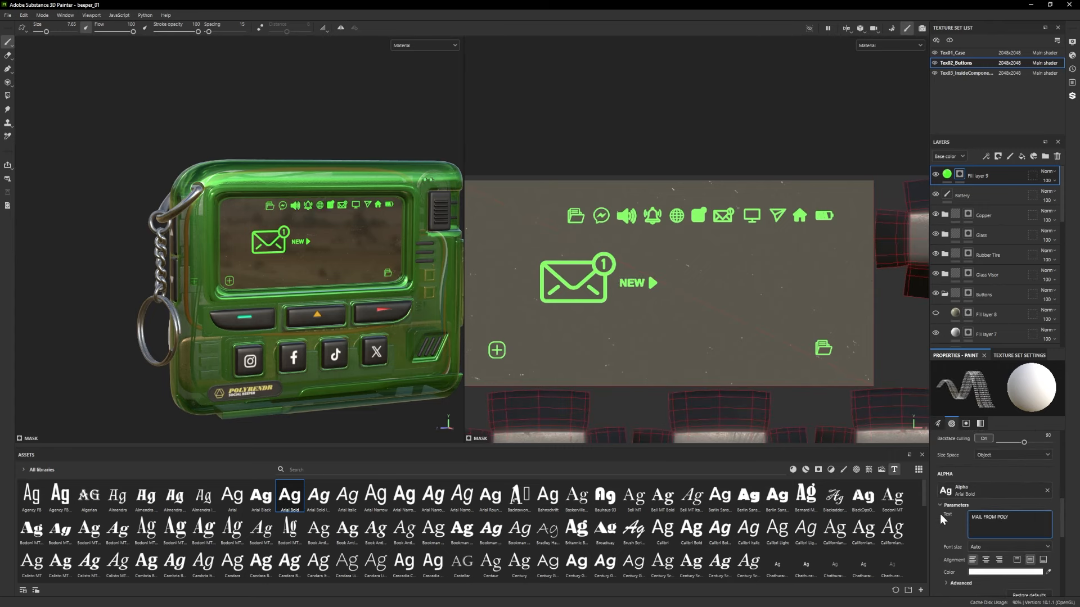
{"action": "right_click_drag", "start_coordinate": [715, 275], "coordinate": [756, 276], "text": "ctrl"}
{"action": "left_click", "coordinate": [715, 275]}
{"action": "triple_click", "coordinate": [1001, 520]}
{"action": "key", "text": "BackSpace"}
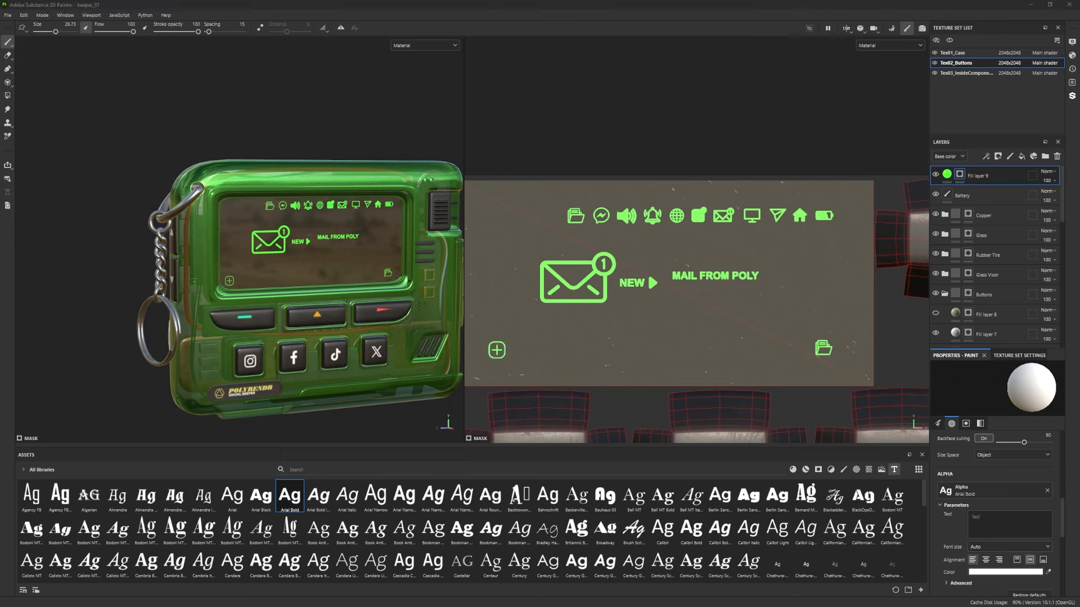
{"action": "type", "text": "11/12/2024"}
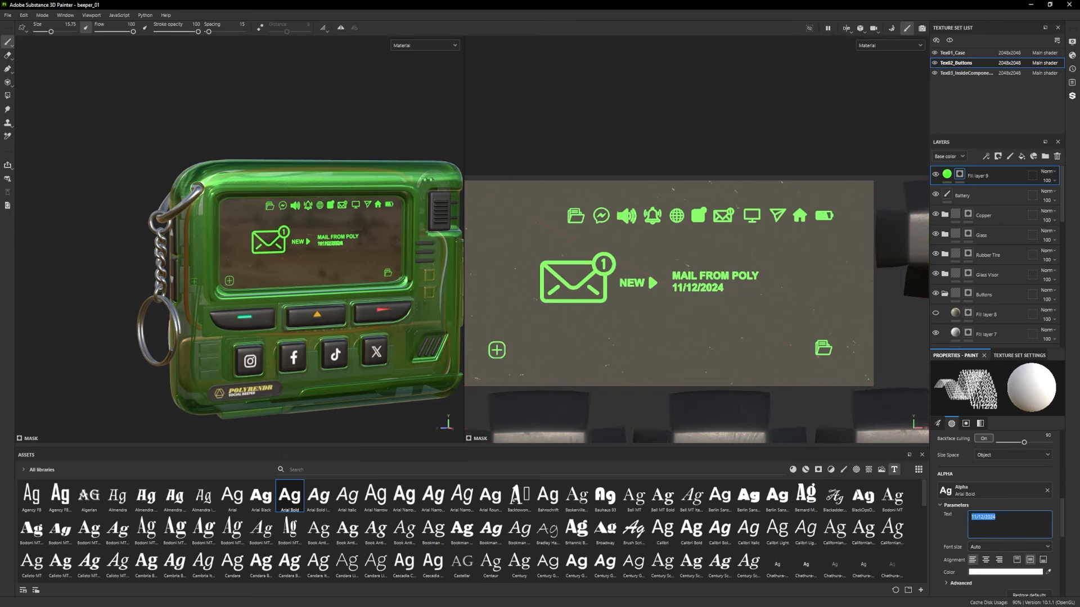
Stamp a bell, a half-rounded band and a plus icon in a row along the middle of the screen's lower edge.
{"action": "left_click", "coordinate": [856, 469]}
{"action": "left_click", "coordinate": [317, 528]}
{"action": "right_click_drag", "start_coordinate": [768, 349], "coordinate": [746, 349], "text": "ctrl"}
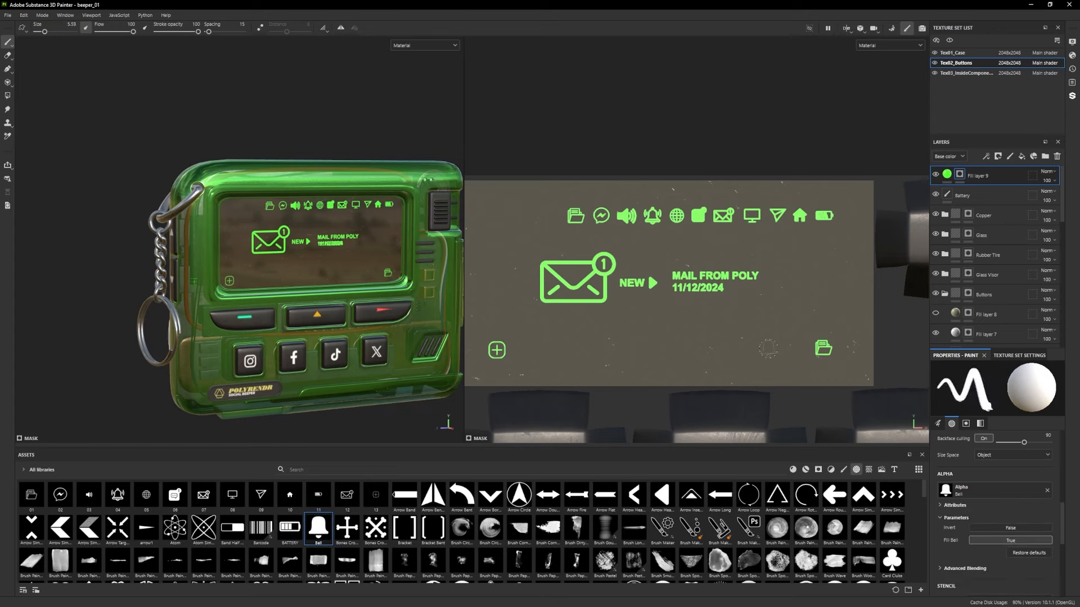
{"action": "left_click", "coordinate": [289, 527]}
{"action": "left_click", "coordinate": [661, 351]}
{"action": "scroll", "coordinate": [416, 535], "scroll_direction": "down", "scroll_amount": 5}
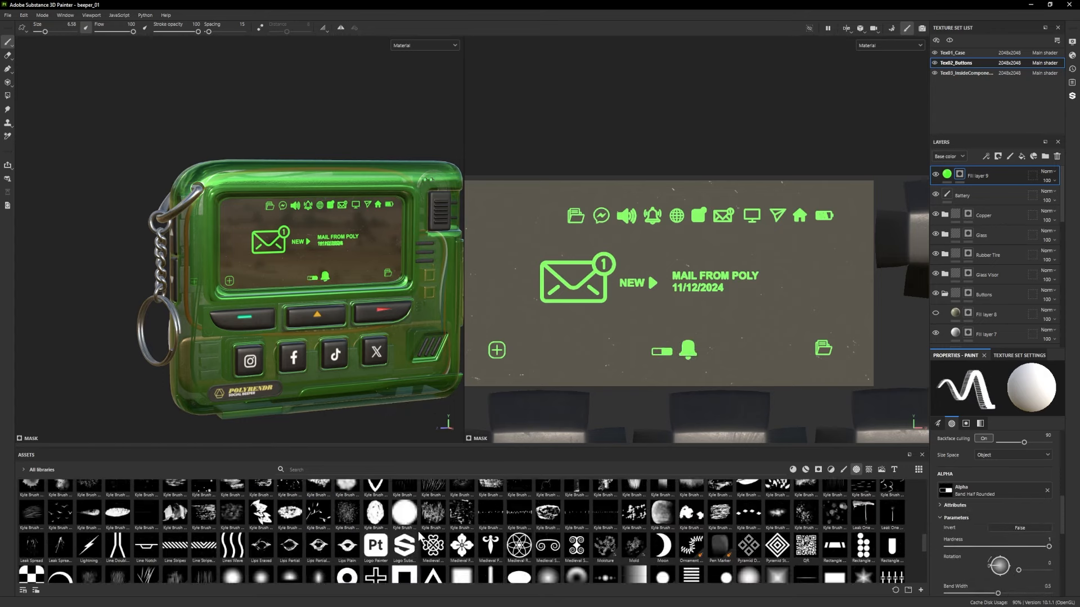
{"action": "left_click", "coordinate": [146, 541]}
{"action": "left_click", "coordinate": [639, 349]}
Extend the lower icon row to the right of the bell with the Wifi alpha and the alpha 06 icon.
{"action": "scroll", "coordinate": [338, 540], "scroll_direction": "down", "scroll_amount": 3}
{"action": "left_click", "coordinate": [376, 565]}
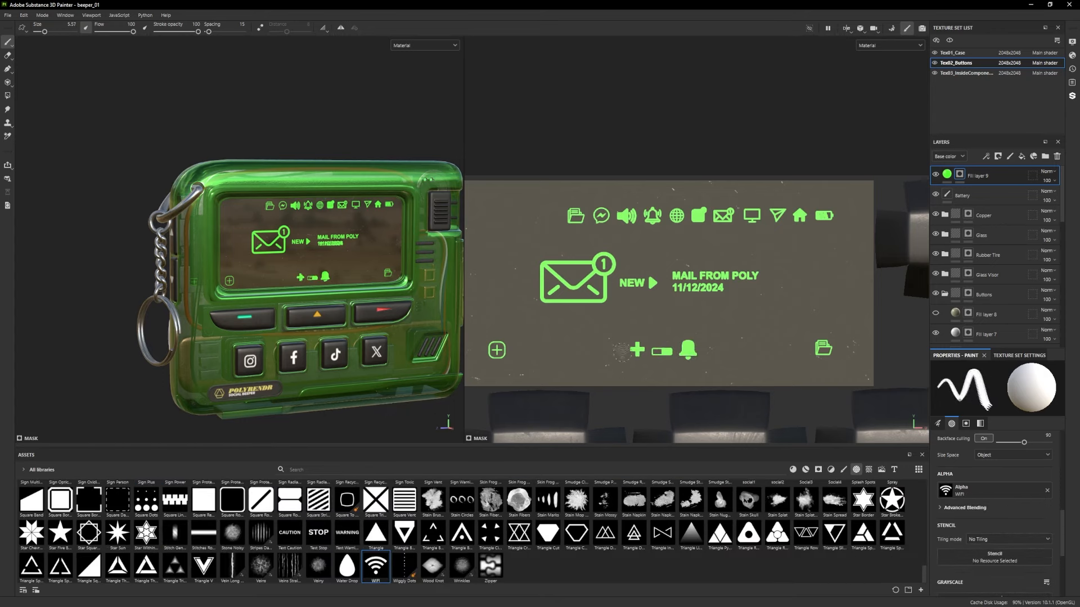
{"action": "right_click_drag", "start_coordinate": [621, 350], "coordinate": [633, 350], "text": "ctrl"}
{"action": "left_click", "coordinate": [711, 350]}
{"action": "scroll", "coordinate": [396, 553], "scroll_direction": "up", "scroll_amount": 10}
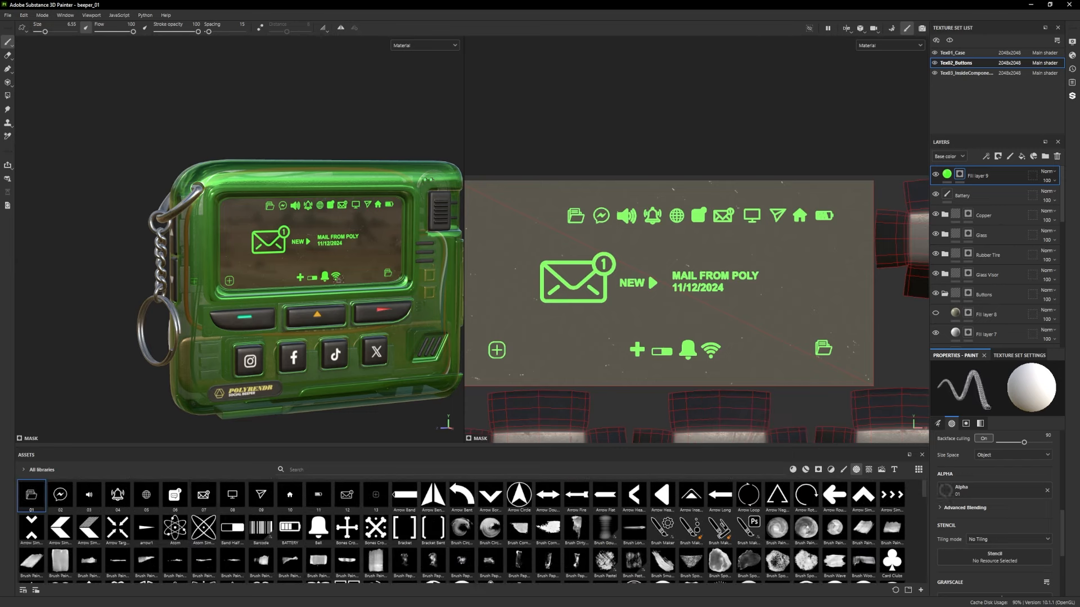
{"action": "left_click", "coordinate": [175, 495]}
{"action": "left_click", "coordinate": [734, 350]}
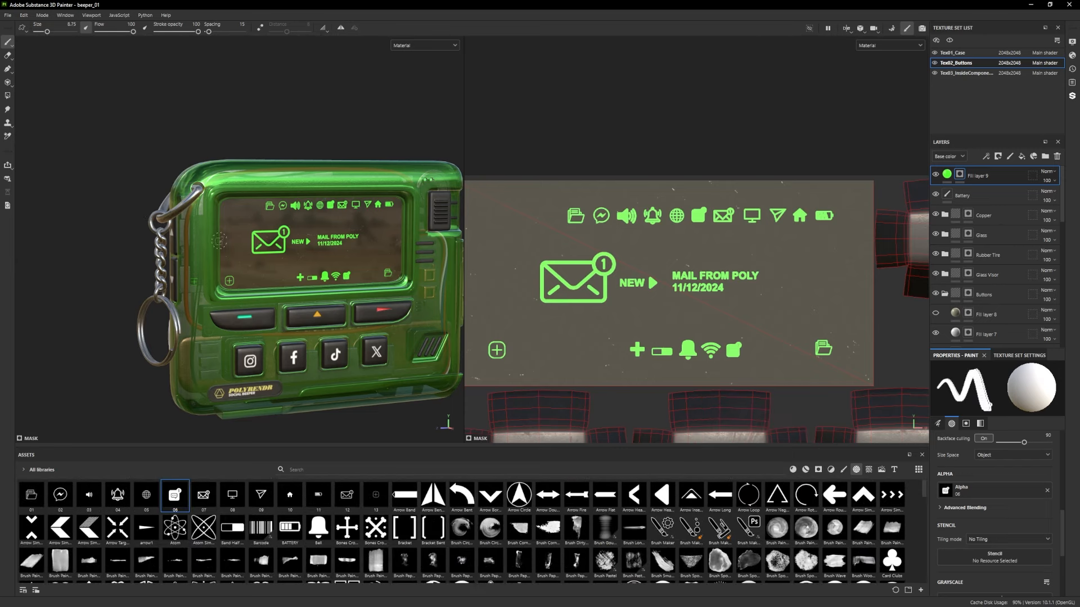
Erase the Arial Bold mail and date lines beside the arrowhead.
{"action": "mouse_move", "coordinate": [219, 241]}
{"action": "left_mouse_down", "text": "alt"}
{"action": "mouse_move", "coordinate": [242, 227]}
{"action": "mouse_move", "coordinate": [216, 231]}
{"action": "left_mouse_up", "text": "alt"}
{"action": "key", "text": "2"}
{"action": "left_click_drag", "start_coordinate": [675, 282], "coordinate": [747, 277]}
{"action": "key", "text": "1"}
Stamp the larger lines MAIL FROM POLY, 11/12/2024 and 12:16 PM in Berlin Sans FB to the right of the arrowhead.
{"action": "left_click", "coordinate": [893, 469]}
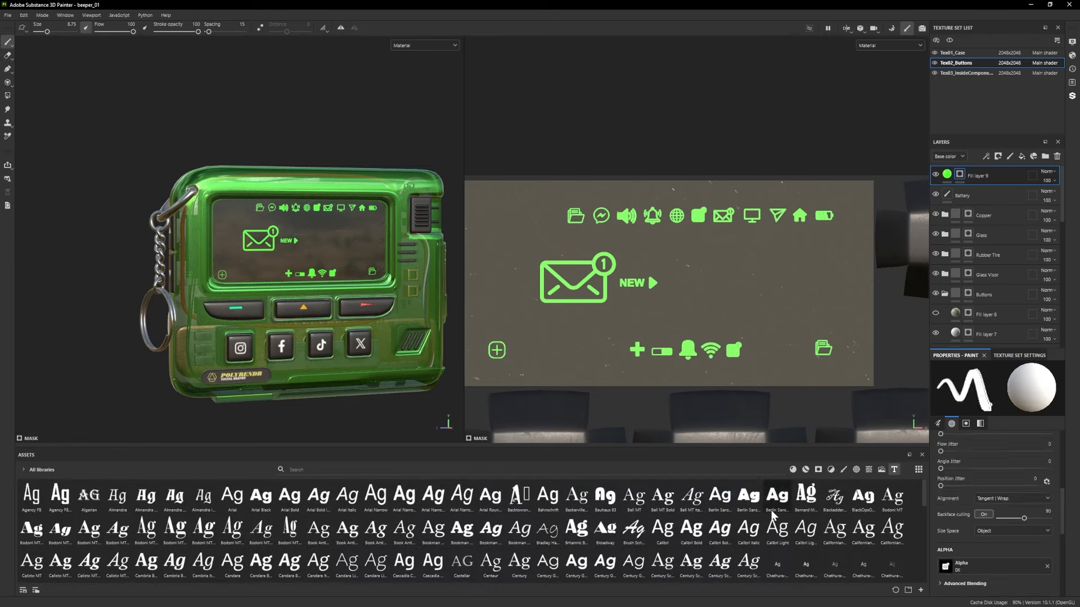
{"action": "left_click", "coordinate": [720, 495]}
{"action": "left_click", "coordinate": [968, 492]}
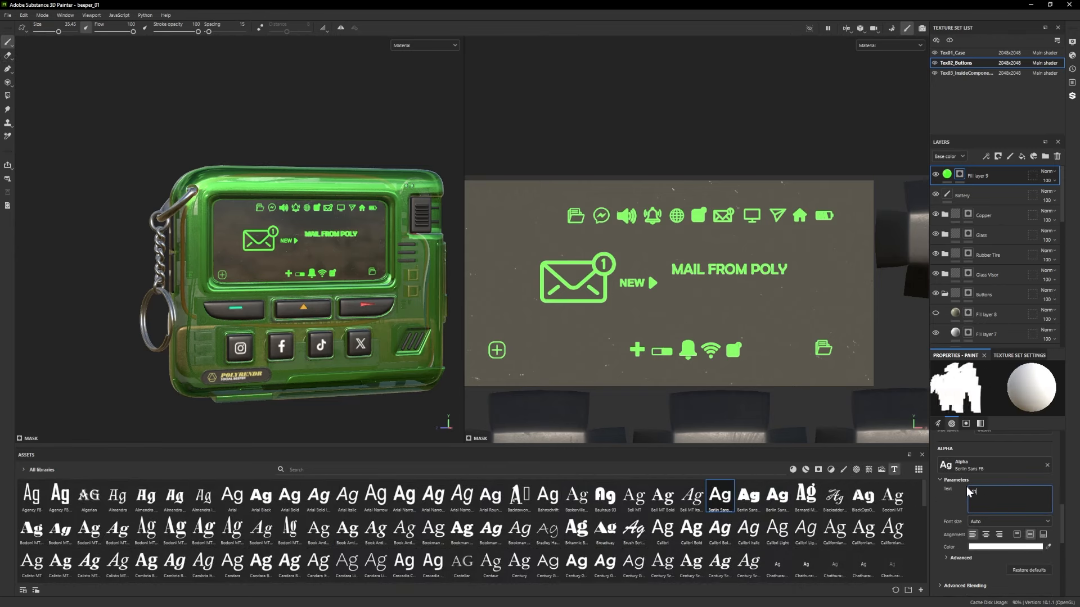
{"action": "key", "text": "ctrl+a"}
{"action": "type", "text": "MA"}
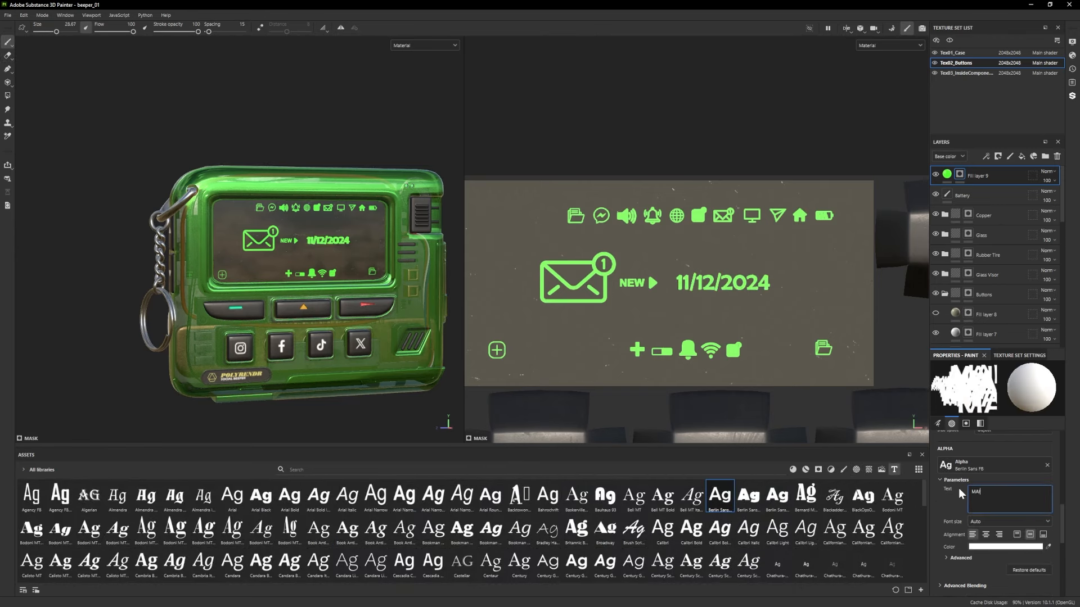
{"action": "left_click", "coordinate": [968, 491]}
{"action": "key", "text": "ctrl+a"}
{"action": "type", "text": "12:"}
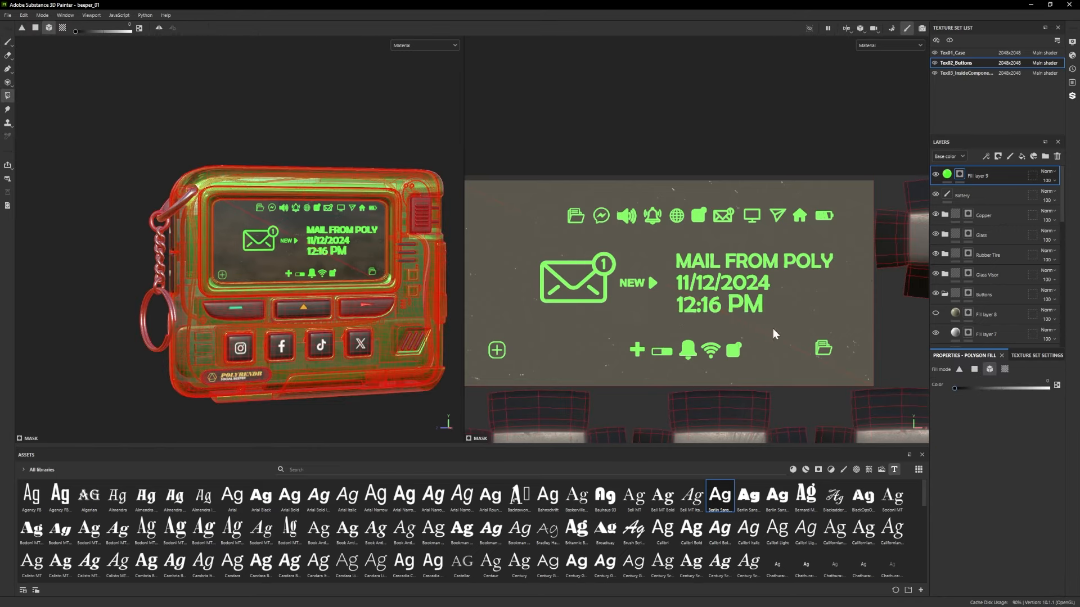
Erase the PM after the time and stamp a smaller PM in Berlin Sans FB in its place.
{"action": "type", "text": "e"}
{"action": "left_click_drag", "start_coordinate": [731, 304], "coordinate": [742, 316]}
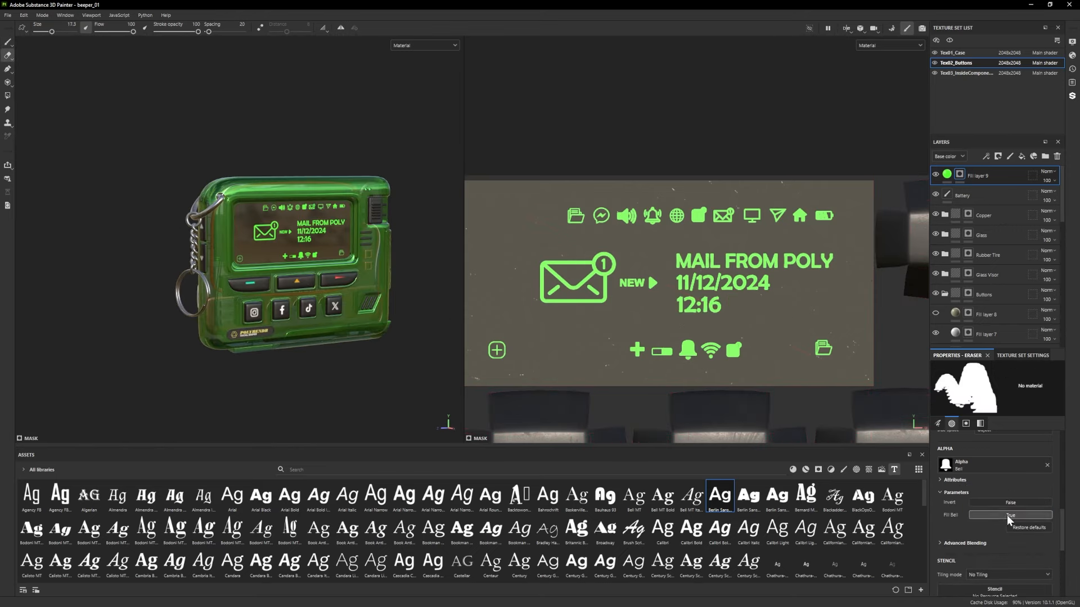
{"action": "key", "text": "p"}
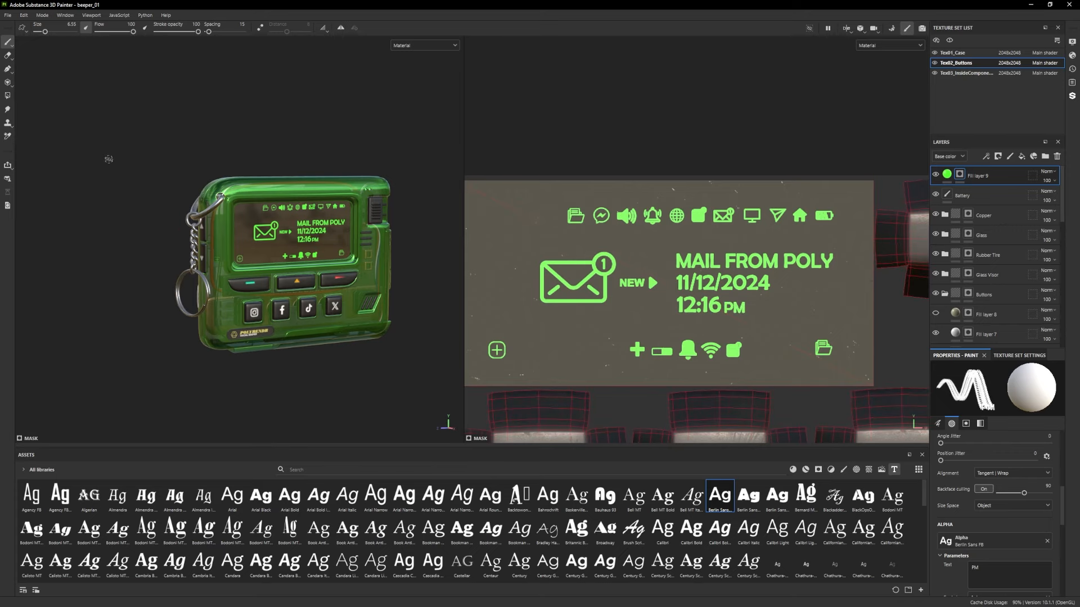
Stamp a small Bracket alpha beside the boxed plus and an Arrow Simple Multiple at the left end of the upper icon row.
{"action": "left_click_drag", "start_coordinate": [158, 168], "coordinate": [171, 209], "text": "alt"}
{"action": "scroll", "coordinate": [171, 210], "scroll_direction": "up", "scroll_amount": 3}
{"action": "left_click", "coordinate": [855, 469]}
{"action": "left_click", "coordinate": [404, 528]}
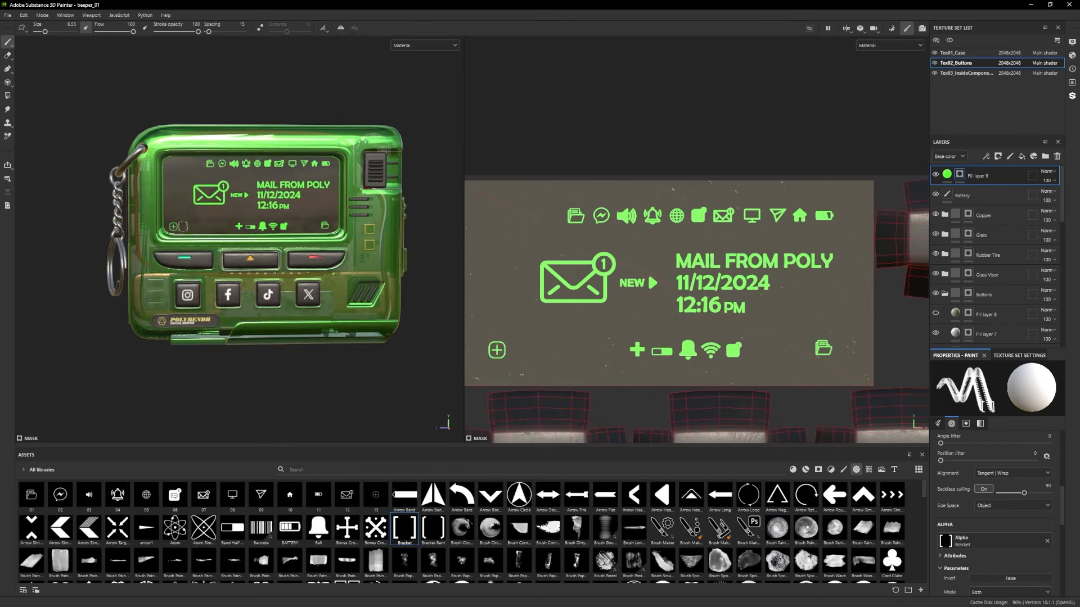
{"action": "left_click", "coordinate": [182, 226]}
{"action": "scroll", "coordinate": [191, 236], "scroll_direction": "up", "scroll_amount": 2}
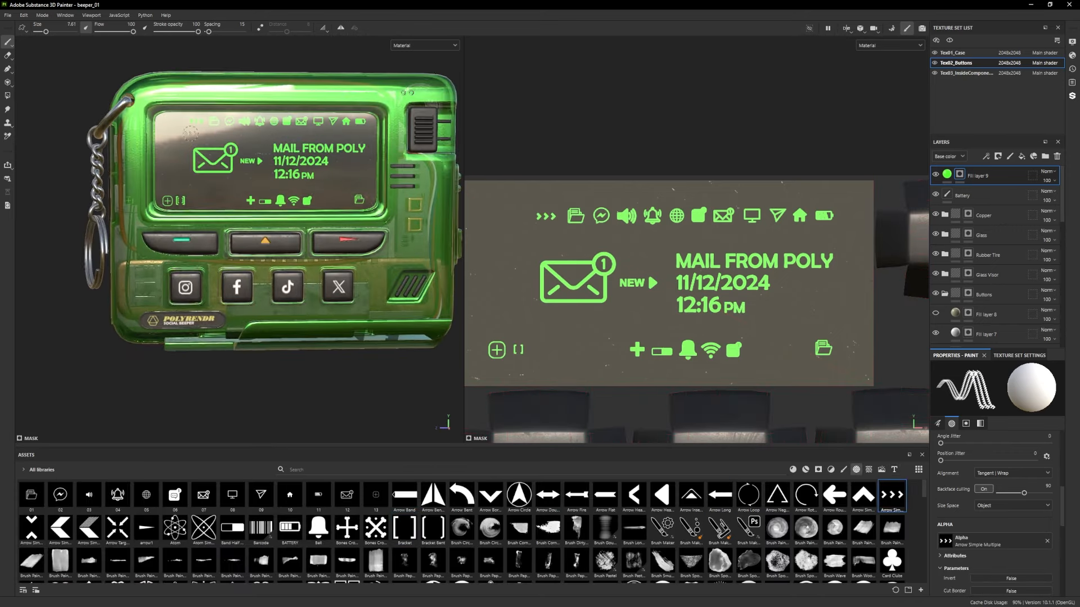
Add a black-masked fill layer inside the case's Glass Visor folder with color, metallic, roughness and opacity switched off.
{"action": "left_click_drag", "start_coordinate": [190, 134], "coordinate": [242, 147], "text": "alt"}
{"action": "scroll", "coordinate": [264, 293], "scroll_direction": "down", "scroll_amount": 3}
{"action": "scroll", "coordinate": [270, 298], "scroll_direction": "up", "scroll_amount": 2}
{"action": "scroll", "coordinate": [289, 325], "scroll_direction": "down", "scroll_amount": 3}
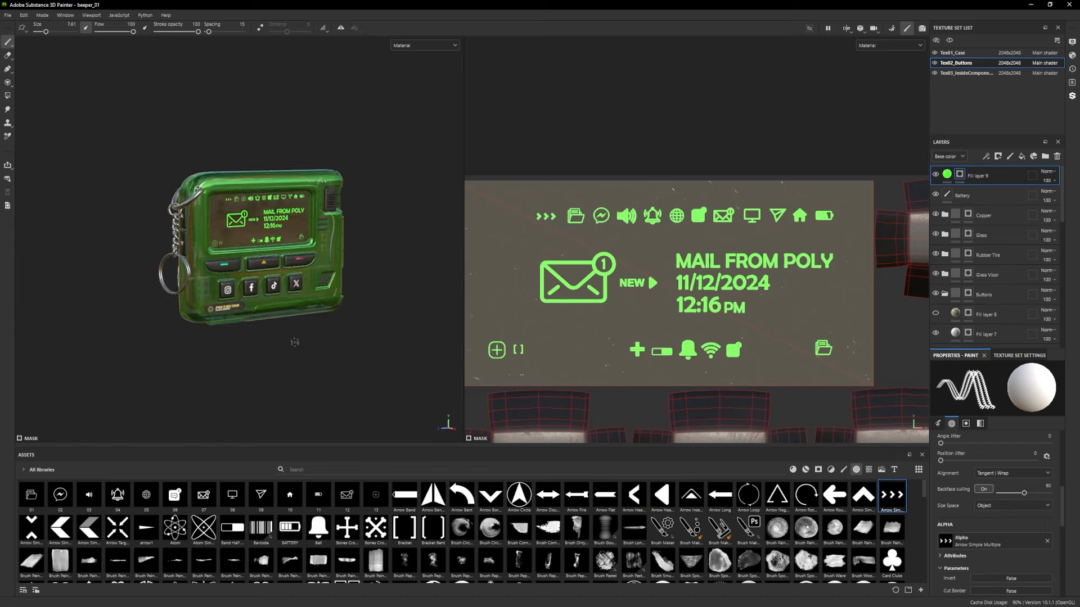
{"action": "left_click_drag", "start_coordinate": [295, 342], "coordinate": [261, 382], "text": "alt"}
{"action": "left_click", "coordinate": [956, 53]}
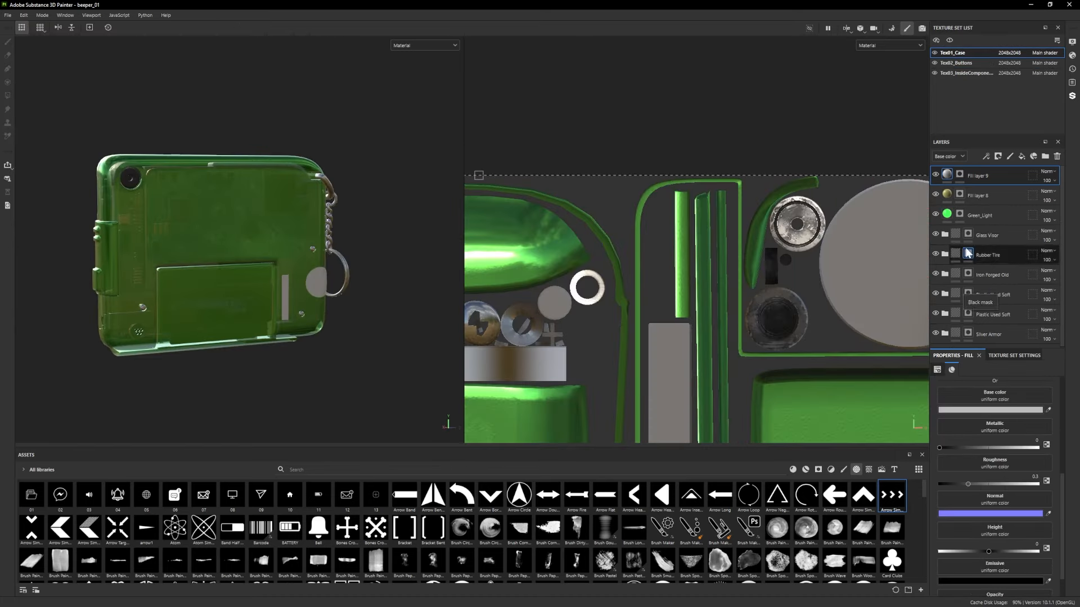
{"action": "left_click", "coordinate": [948, 410], "text": "alt"}
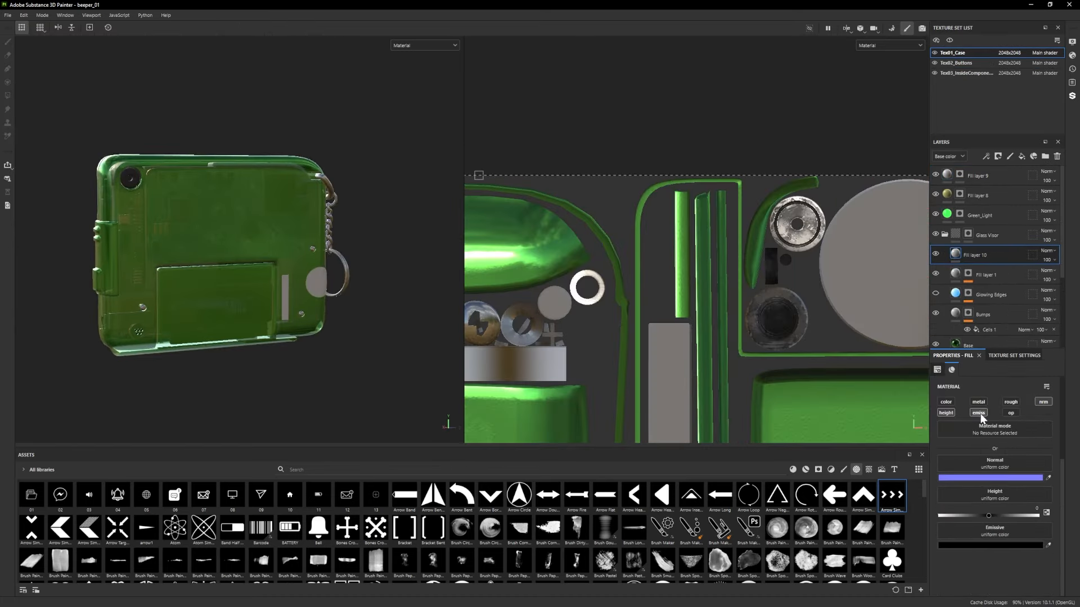
{"action": "key", "text": "ctrl+m"}
Set the mask brush to a Corbel text alpha reading 112.4445.21 for the back of the case.
{"action": "scroll", "coordinate": [205, 554], "scroll_direction": "down", "scroll_amount": 3}
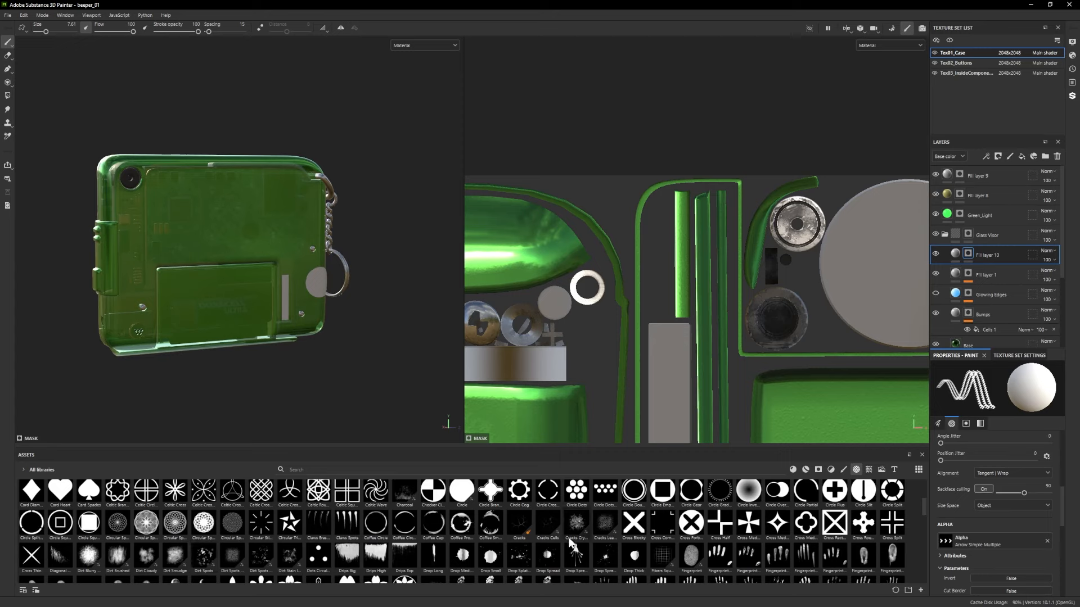
{"action": "left_click", "coordinate": [375, 523]}
{"action": "mouse_move", "coordinate": [317, 281]}
{"action": "left_mouse_down", "text": "alt"}
{"action": "mouse_move", "coordinate": [327, 285]}
{"action": "mouse_move", "coordinate": [316, 281]}
{"action": "left_mouse_up", "text": "alt"}
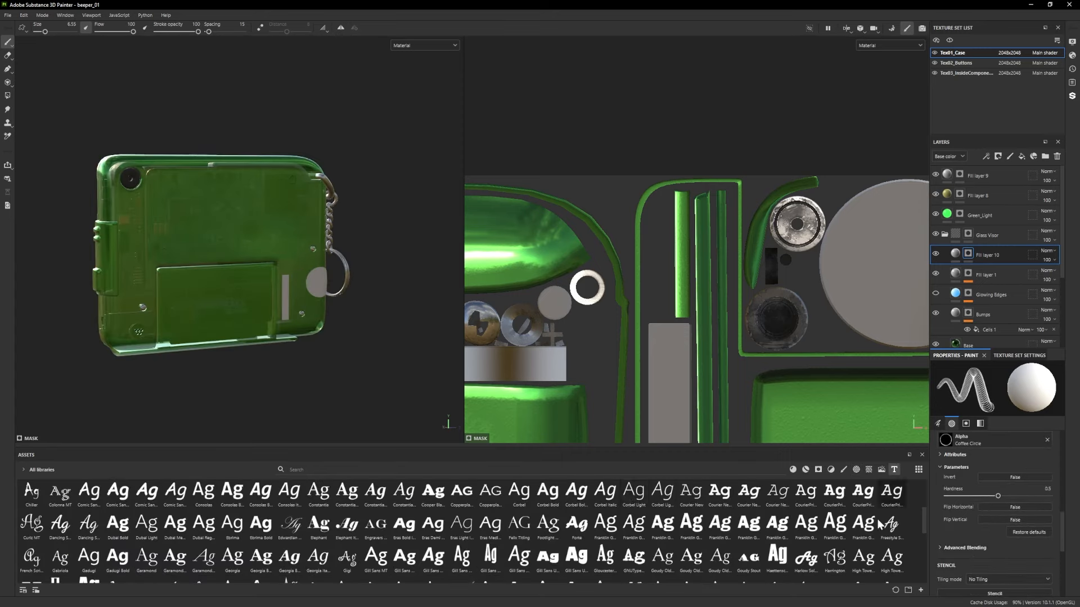
{"action": "type", "text": "5.21"}
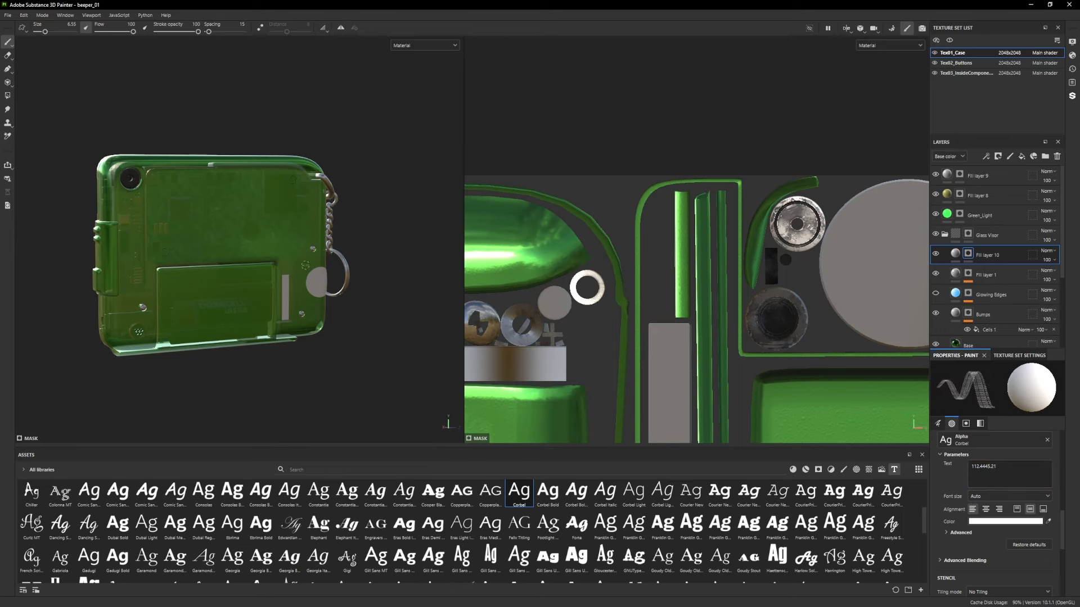
{"action": "scroll", "coordinate": [309, 268], "scroll_direction": "up", "scroll_amount": 5}
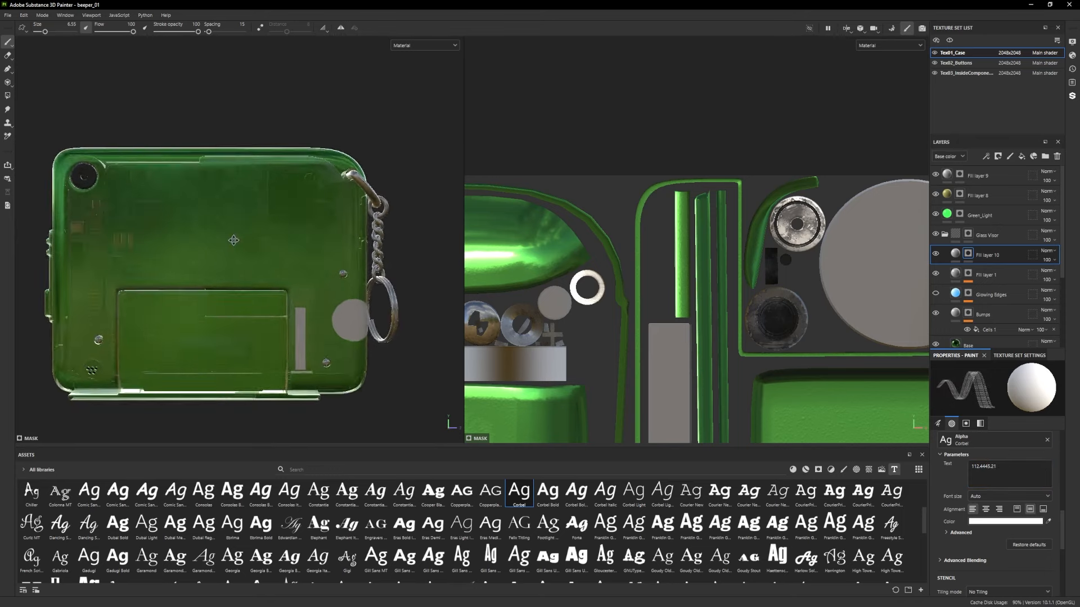
{"action": "middle_click_drag", "start_coordinate": [214, 129], "coordinate": [302, 144], "text": "alt"}
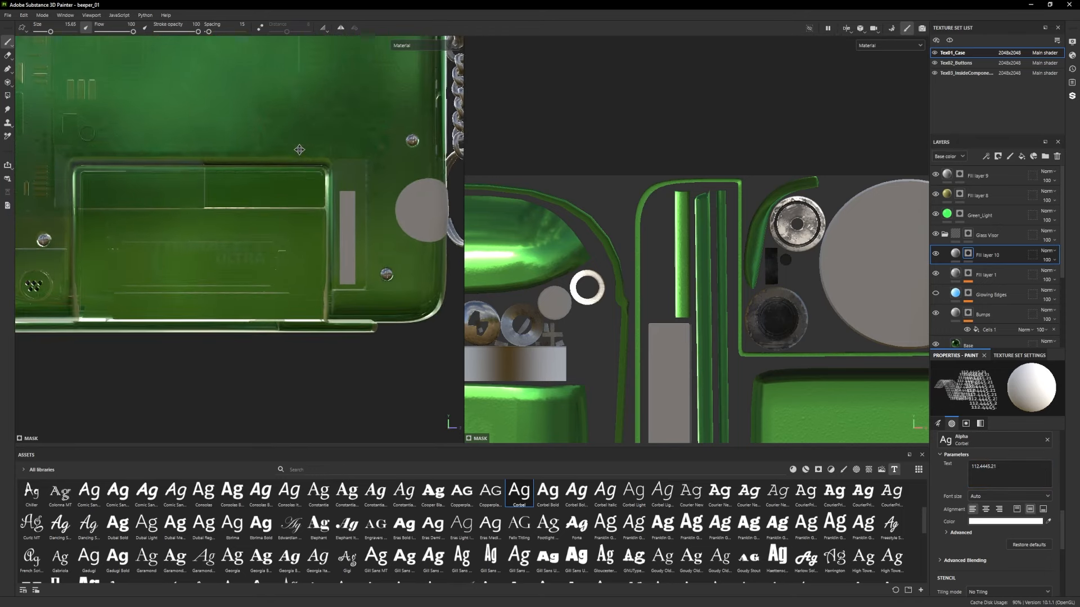
Stamp two stacked downward chevrons with the Arrow Border Cut alpha at the lower middle of the back's battery cover.
{"action": "scroll", "coordinate": [303, 145], "scroll_direction": "down", "scroll_amount": 3}
{"action": "left_click_drag", "start_coordinate": [164, 62], "coordinate": [185, 106], "text": "alt"}
{"action": "mouse_move", "coordinate": [216, 248]}
{"action": "left_mouse_down", "text": "alt"}
{"action": "mouse_move", "coordinate": [237, 271]}
{"action": "mouse_move", "coordinate": [225, 265]}
{"action": "left_mouse_up", "text": "alt"}
{"action": "left_click", "coordinate": [855, 470]}
{"action": "left_click", "coordinate": [490, 496]}
{"action": "left_click_drag", "start_coordinate": [235, 333], "coordinate": [249, 346], "text": "alt+shift"}
{"action": "scroll", "coordinate": [249, 346], "scroll_direction": "up", "scroll_amount": 3}
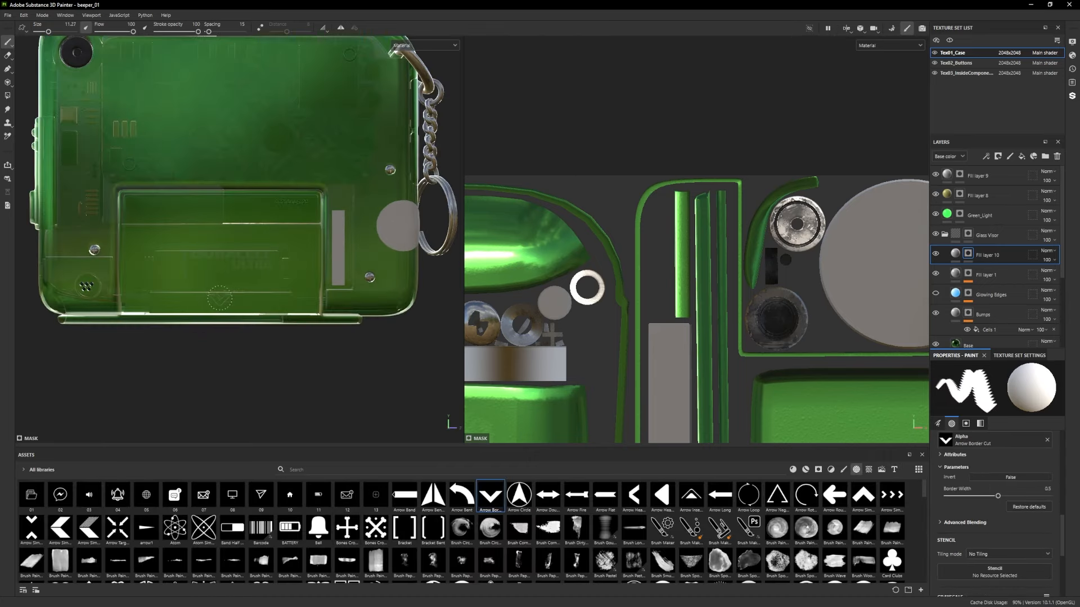
{"action": "scroll", "coordinate": [224, 365], "scroll_direction": "down", "scroll_amount": 5}
{"action": "scroll", "coordinate": [211, 380], "scroll_direction": "up", "scroll_amount": 1}
{"action": "scroll", "coordinate": [211, 381], "scroll_direction": "up", "scroll_amount": 3}
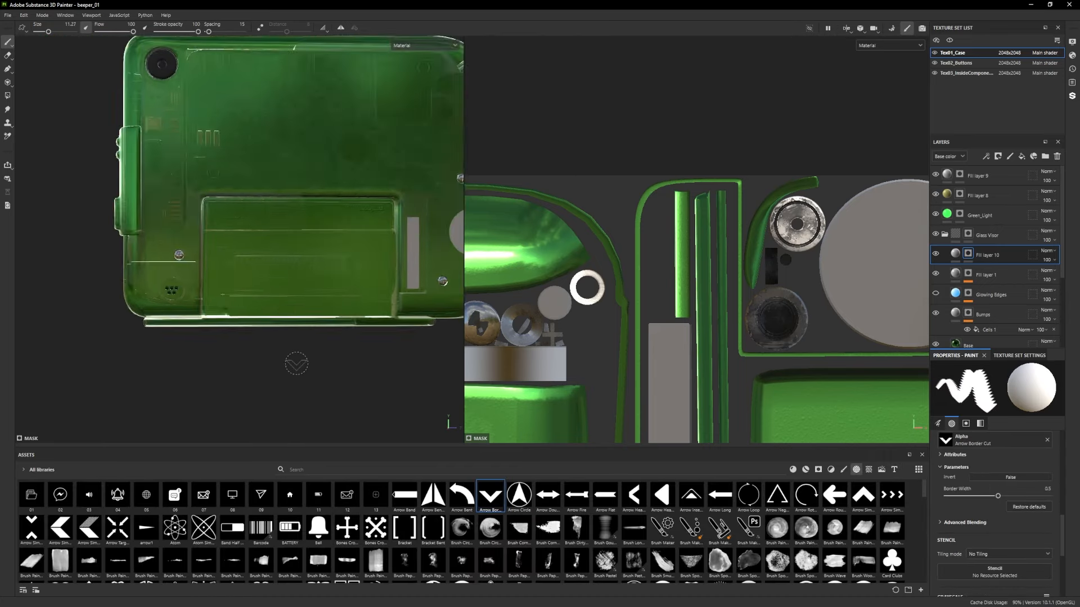
{"action": "scroll", "coordinate": [208, 337], "scroll_direction": "down", "scroll_amount": 5}
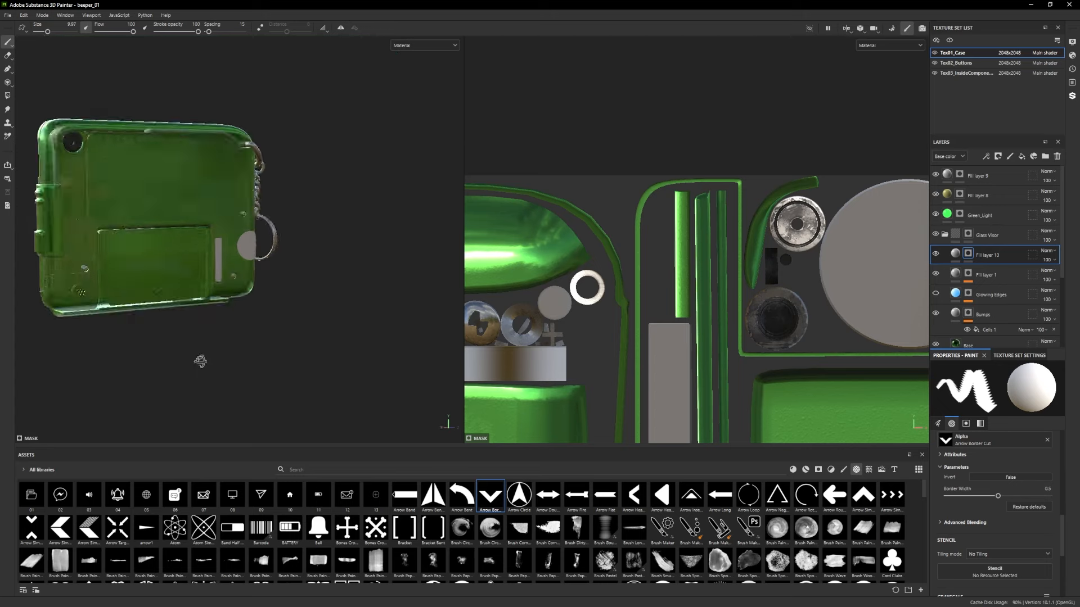
{"action": "scroll", "coordinate": [266, 571], "scroll_direction": "down", "scroll_amount": 5}
{"action": "left_click_drag", "start_coordinate": [262, 391], "coordinate": [124, 355], "text": "alt"}
{"action": "scroll", "coordinate": [79, 356], "scroll_direction": "up", "scroll_amount": 3}
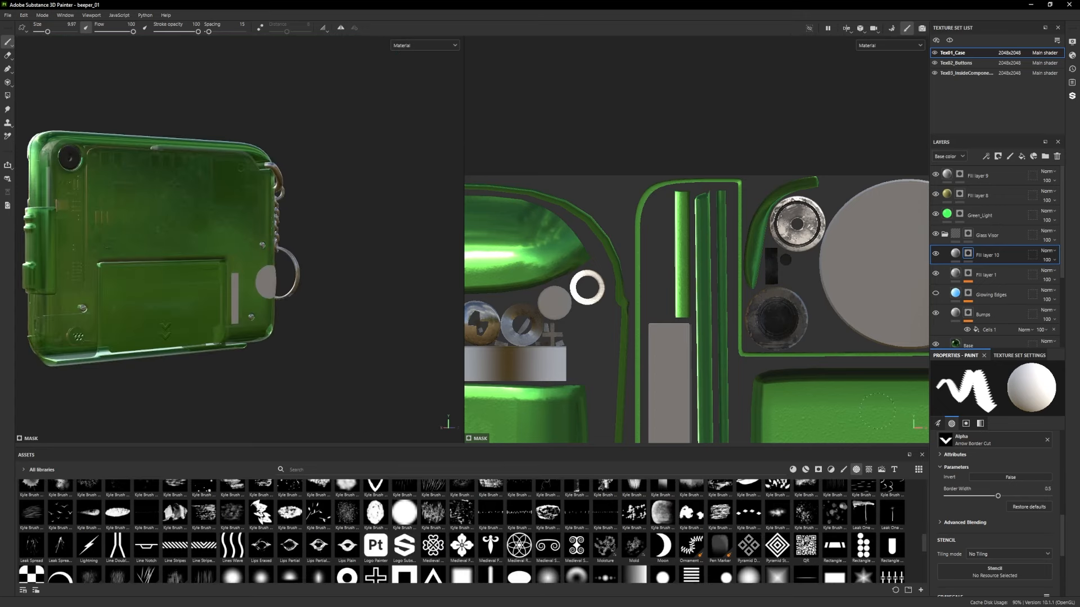
Isolate the Tex01_Case texture set and add a black-masked fill layer above all the other layers.
{"action": "left_click", "coordinate": [944, 234]}
{"action": "left_click", "coordinate": [950, 40]}
{"action": "left_click", "coordinate": [1021, 156]}
{"action": "left_click", "coordinate": [8, 96]}
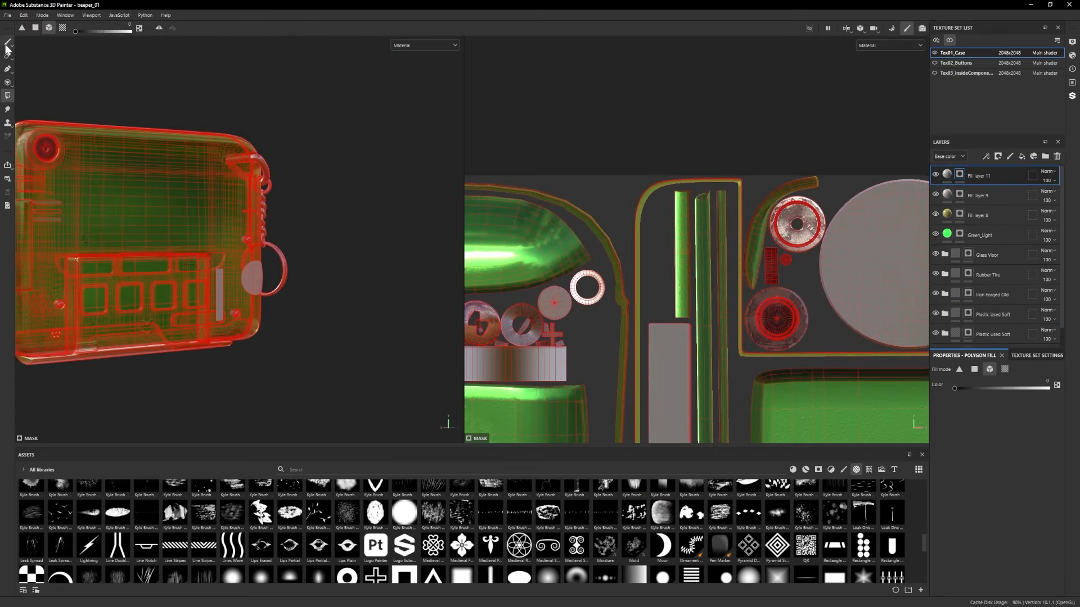
{"action": "left_click", "coordinate": [8, 42]}
{"action": "mouse_move", "coordinate": [52, 121]}
{"action": "left_mouse_down", "text": "alt"}
{"action": "mouse_move", "coordinate": [140, 185]}
{"action": "mouse_move", "coordinate": [186, 191]}
{"action": "left_mouse_up", "text": "alt"}
Add another black-masked fill layer on top of the stack and darken its base color to near black.
{"action": "left_click", "coordinate": [1022, 156]}
{"action": "left_click", "coordinate": [967, 478]}
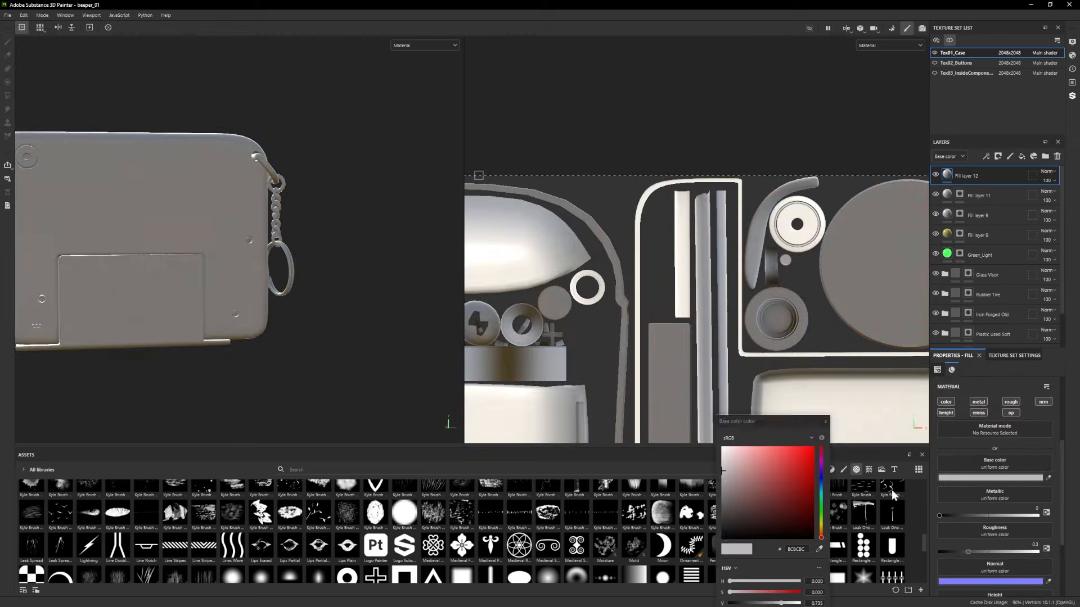
{"action": "left_click_drag", "start_coordinate": [736, 529], "coordinate": [677, 516]}
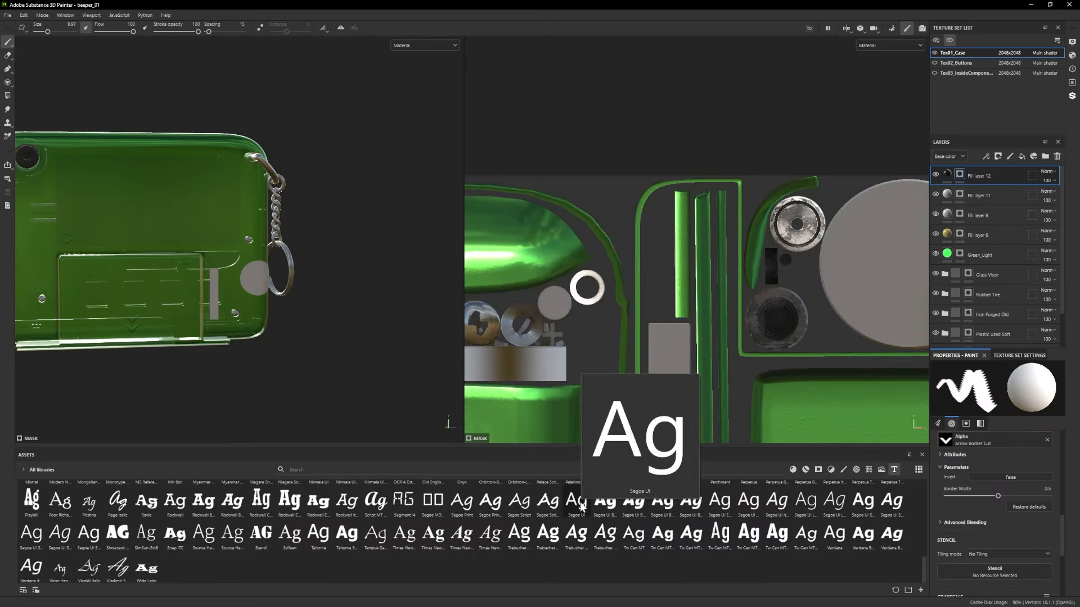
Set the mask brush to a Segoe UI text alpha with the label's PIN text and stamp it on the case's narrow grey label.
{"action": "triple_click", "coordinate": [959, 467]}
{"action": "type", "text": "PIN: 2218547"}
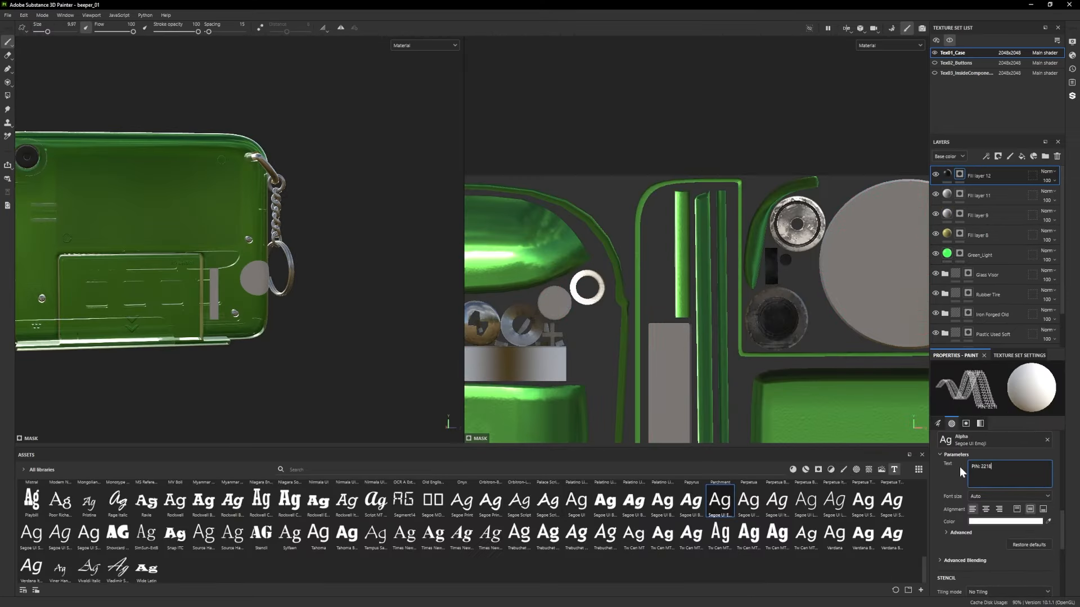
{"action": "left_click_drag", "start_coordinate": [703, 315], "coordinate": [667, 332], "text": "alt"}
{"action": "scroll", "coordinate": [988, 487], "scroll_direction": "down", "scroll_amount": 5}
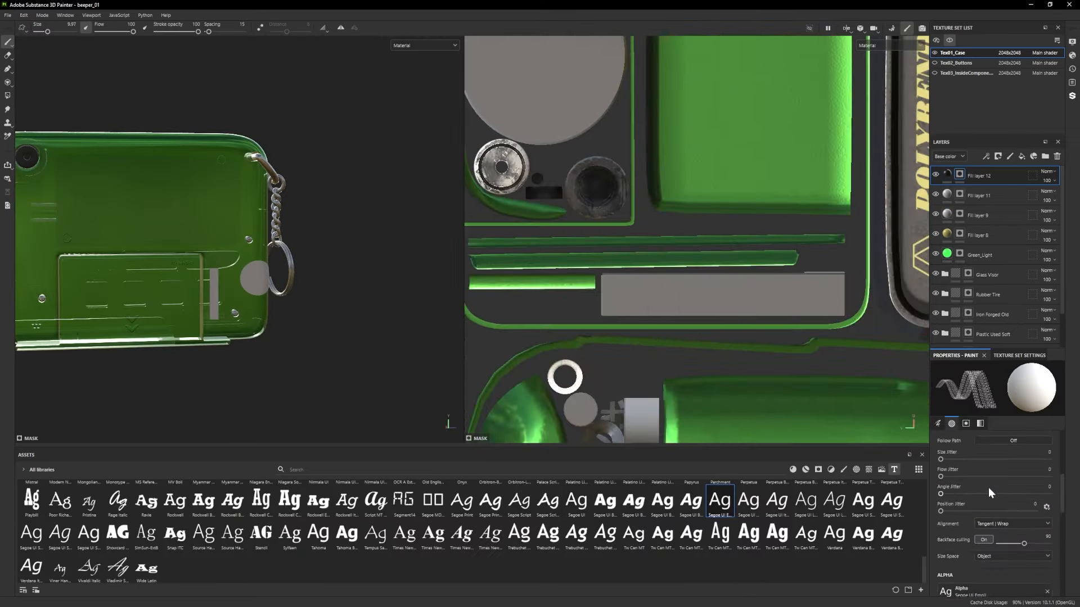
{"action": "mouse_move", "coordinate": [709, 298]}
{"action": "right_mouse_down", "text": "ctrl"}
{"action": "mouse_move", "coordinate": [747, 298]}
{"action": "mouse_move", "coordinate": [737, 298]}
{"action": "right_mouse_up", "text": "ctrl"}
{"action": "left_click", "coordinate": [722, 296]}
{"action": "mouse_move", "coordinate": [359, 337]}
{"action": "left_mouse_down", "text": "alt"}
{"action": "mouse_move", "coordinate": [320, 395]}
{"action": "mouse_move", "coordinate": [349, 382]}
{"action": "left_mouse_up", "text": "alt"}
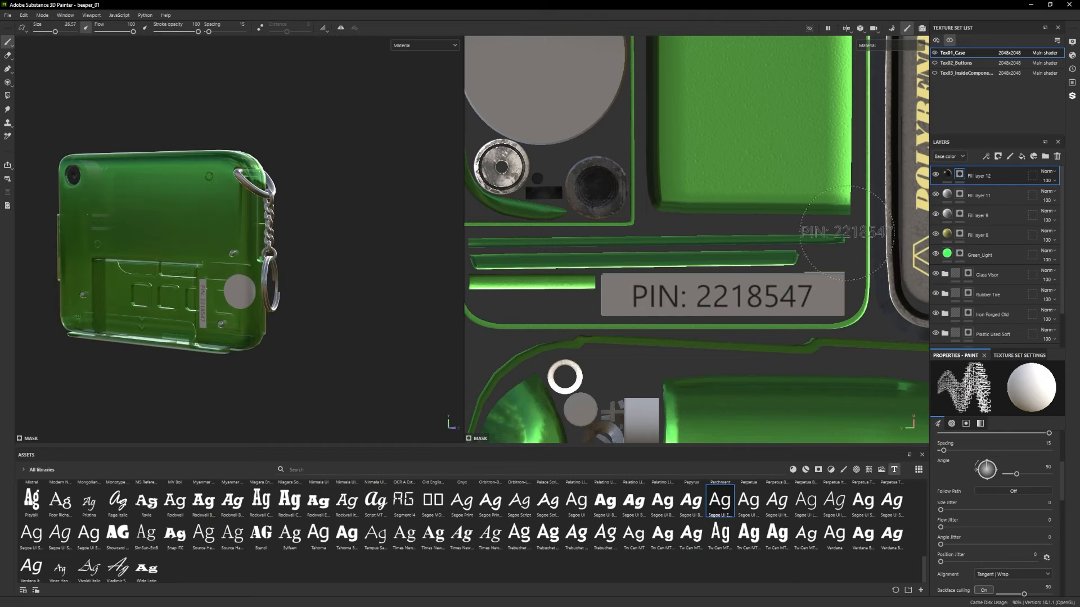
Project the STICKER1 penguin image as base color on the top paint layer, aligned over the case's round sticker.
{"action": "left_click", "coordinate": [658, 221]}
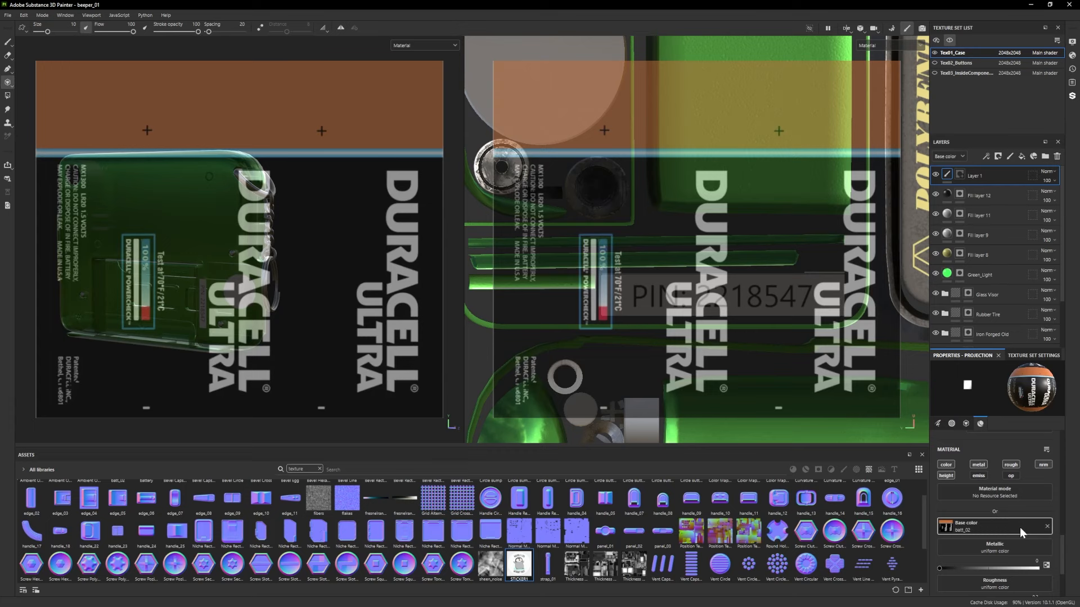
{"action": "left_click_drag", "start_coordinate": [519, 564], "coordinate": [1022, 532]}
{"action": "middle_click_drag", "start_coordinate": [641, 186], "coordinate": [741, 325], "text": "alt"}
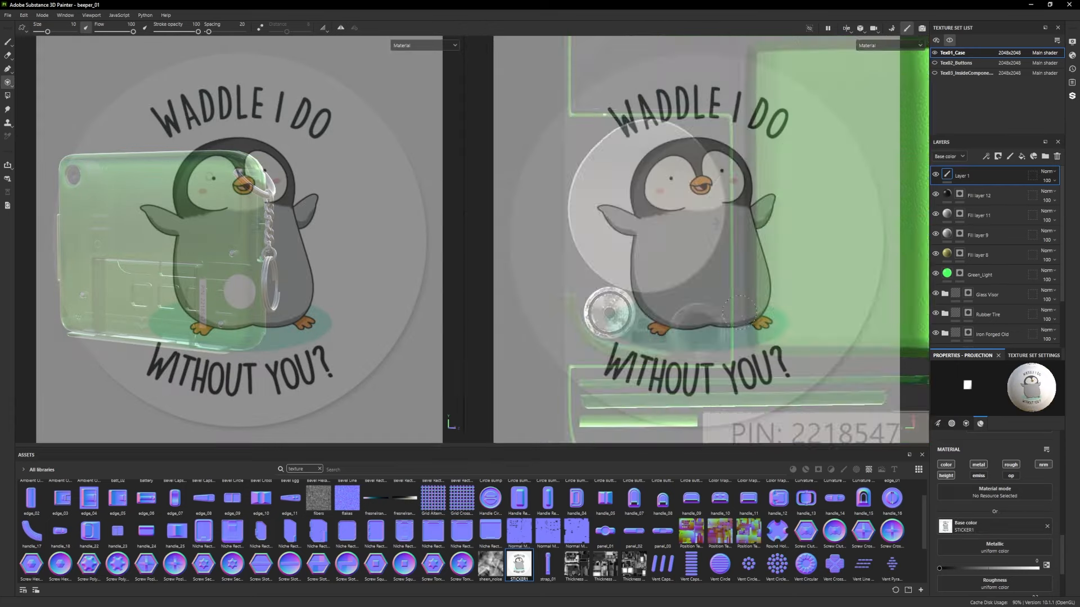
{"action": "left_click_drag", "start_coordinate": [741, 326], "coordinate": [663, 337], "text": "alt"}
{"action": "middle_click_drag", "start_coordinate": [832, 230], "coordinate": [718, 262], "text": "alt"}
{"action": "scroll", "coordinate": [719, 261], "scroll_direction": "up", "scroll_amount": 4}
{"action": "mouse_move", "coordinate": [697, 413]}
{"action": "middle_mouse_down", "text": "alt"}
{"action": "mouse_move", "coordinate": [812, 395]}
{"action": "mouse_move", "coordinate": [820, 417]}
{"action": "middle_mouse_up", "text": "alt"}
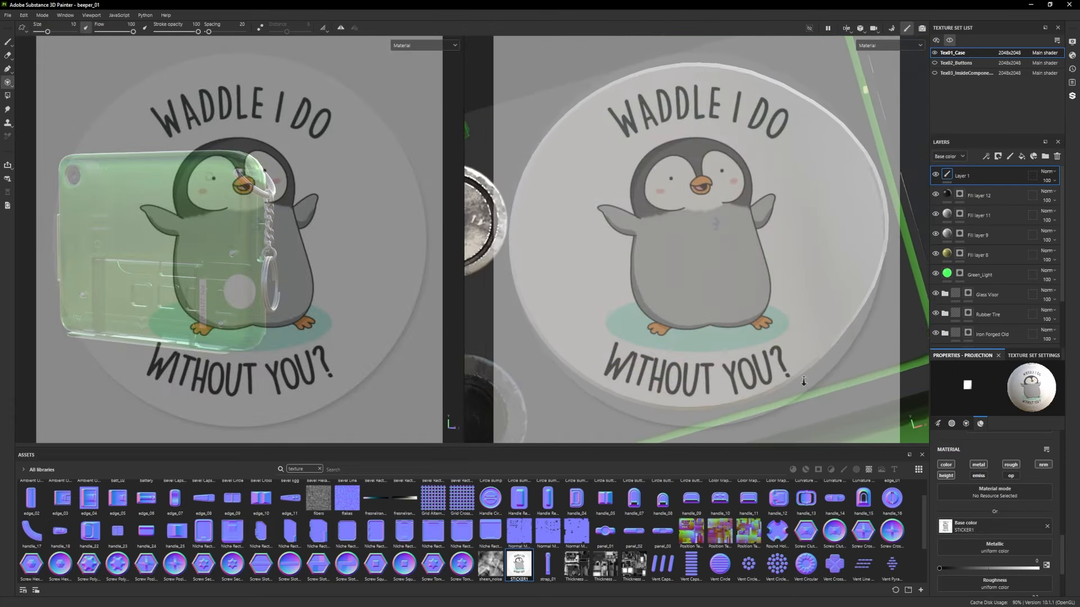
{"action": "right_click_drag", "start_coordinate": [803, 380], "coordinate": [792, 380], "text": "alt"}
{"action": "mouse_move", "coordinate": [563, 146]}
{"action": "left_mouse_down"}
{"action": "mouse_move", "coordinate": [814, 222]}
{"action": "mouse_move", "coordinate": [601, 236]}
{"action": "mouse_move", "coordinate": [684, 127]}
{"action": "left_mouse_up"}
Make the Tex02_Buttons and inside-components texture sets visible again alongside the case.
{"action": "key", "text": "1"}
{"action": "mouse_move", "coordinate": [337, 337]}
{"action": "left_mouse_down", "text": "alt"}
{"action": "mouse_move", "coordinate": [321, 356]}
{"action": "mouse_move", "coordinate": [270, 343]}
{"action": "mouse_move", "coordinate": [315, 306]}
{"action": "mouse_move", "coordinate": [281, 326]}
{"action": "left_mouse_up", "text": "alt"}
{"action": "left_click", "coordinate": [934, 62]}
{"action": "left_click", "coordinate": [934, 73]}
{"action": "scroll", "coordinate": [281, 326], "scroll_direction": "up", "scroll_amount": 2}
Add a fill layer above the sticker layer with a near-black base color, higher roughness and a black mask.
{"action": "left_click", "coordinate": [1021, 156]}
{"action": "left_click", "coordinate": [990, 478]}
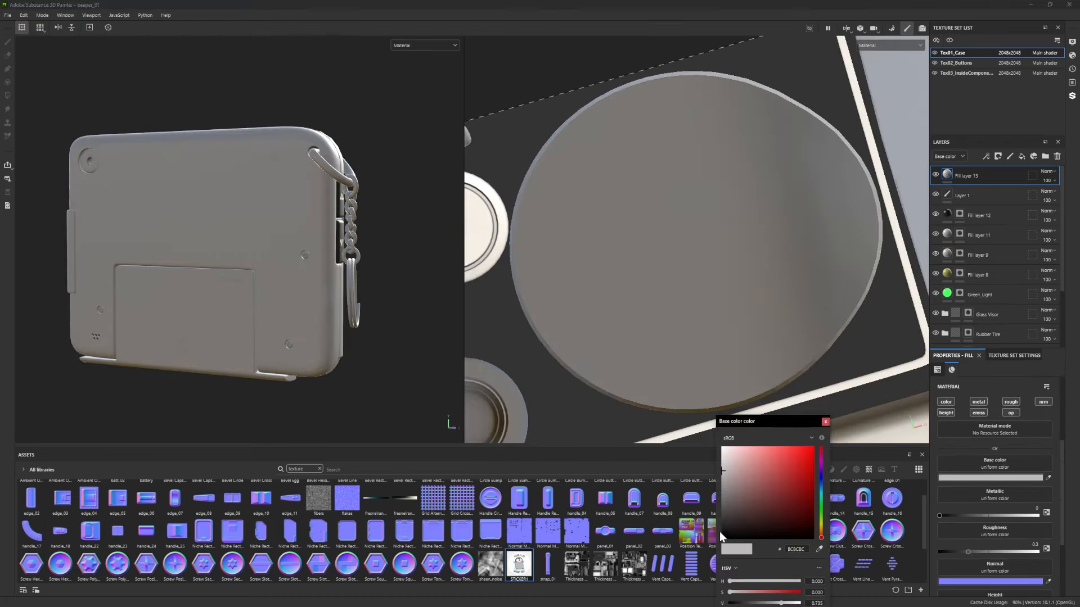
{"action": "left_click", "coordinate": [722, 534]}
{"action": "left_click", "coordinate": [1001, 552]}
{"action": "right_click", "coordinate": [959, 171]}
{"action": "left_click", "coordinate": [991, 192]}
Set the mask brush to a Brush Script MT Italic text alpha reading P.R, sized about 24.5.
{"action": "left_click", "coordinate": [894, 470]}
{"action": "left_click", "coordinate": [895, 472]}
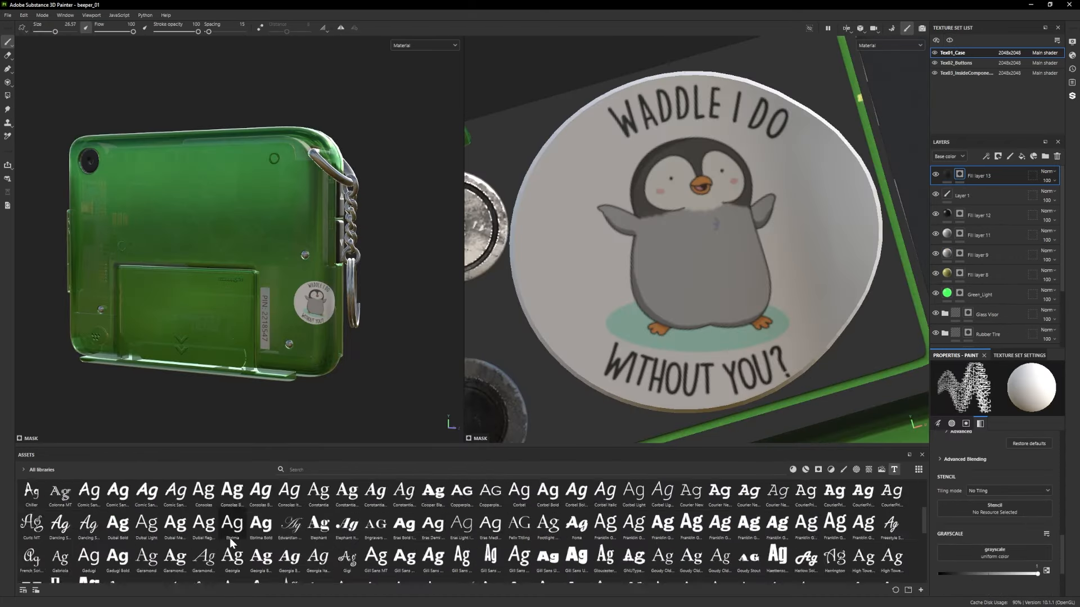
{"action": "left_click_drag", "start_coordinate": [404, 529], "coordinate": [999, 532]}
{"action": "left_click", "coordinate": [633, 529]}
{"action": "left_click_drag", "start_coordinate": [1000, 492], "coordinate": [955, 488]}
{"action": "type", "text": "P.R"}
{"action": "right_click_drag", "start_coordinate": [107, 242], "coordinate": [100, 242], "text": "ctrl"}
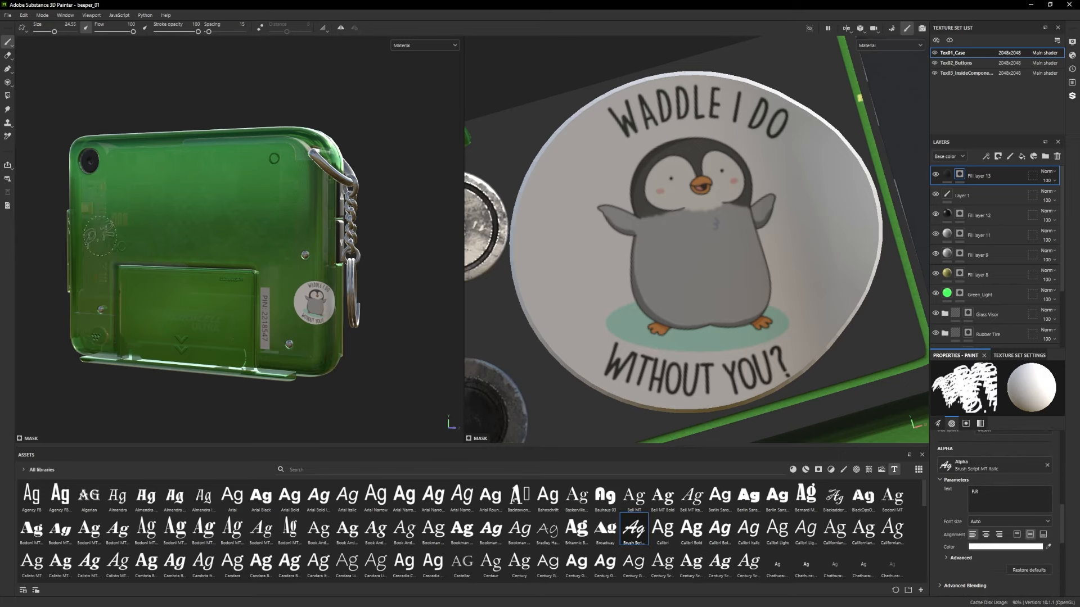
Render the beeper's front in Iray with a clear-color background and the dome ground disabled.
{"action": "mouse_move", "coordinate": [315, 332]}
{"action": "left_mouse_down", "text": "alt"}
{"action": "mouse_move", "coordinate": [354, 342]}
{"action": "mouse_move", "coordinate": [102, 313]}
{"action": "left_mouse_up", "text": "alt"}
{"action": "middle_click_drag", "start_coordinate": [281, 309], "coordinate": [93, 272], "text": "alt"}
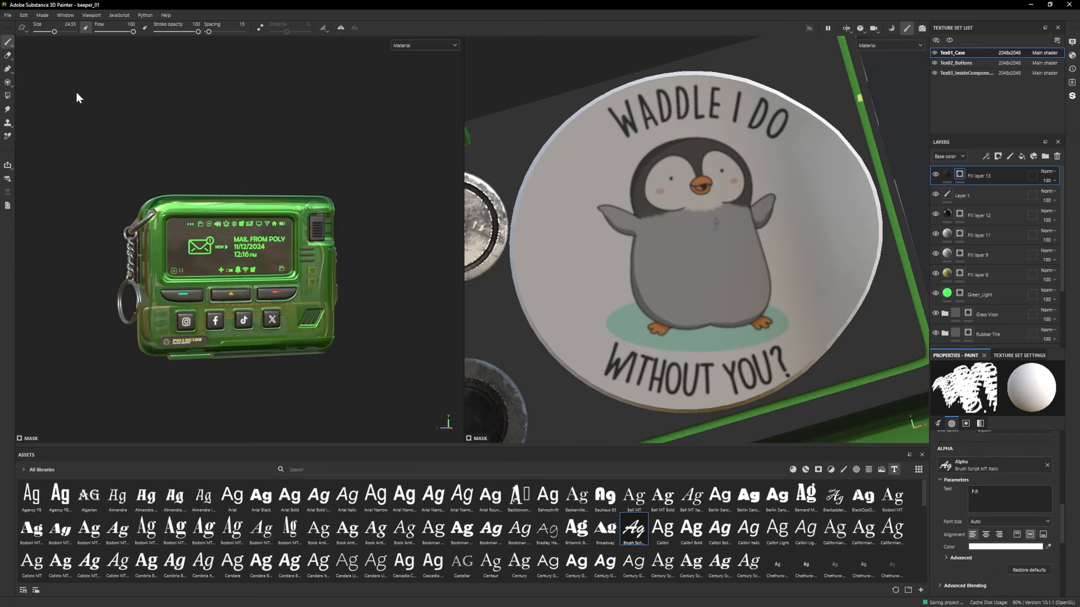
{"action": "key", "text": "f"}
{"action": "key", "text": "F10"}
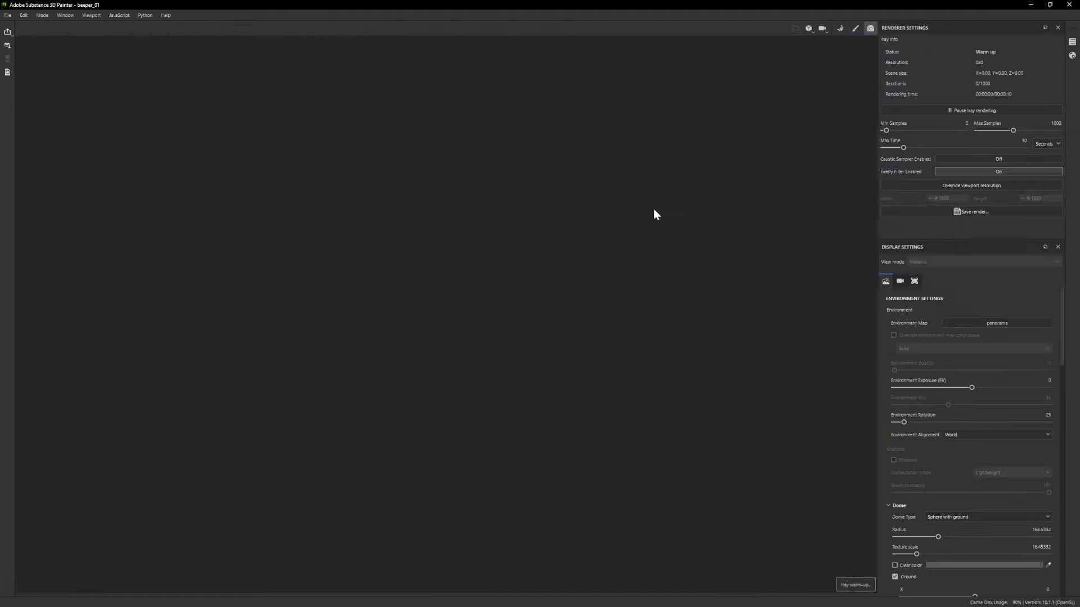
{"action": "scroll", "coordinate": [896, 488], "scroll_direction": "down", "scroll_amount": 3}
{"action": "left_click", "coordinate": [894, 489]}
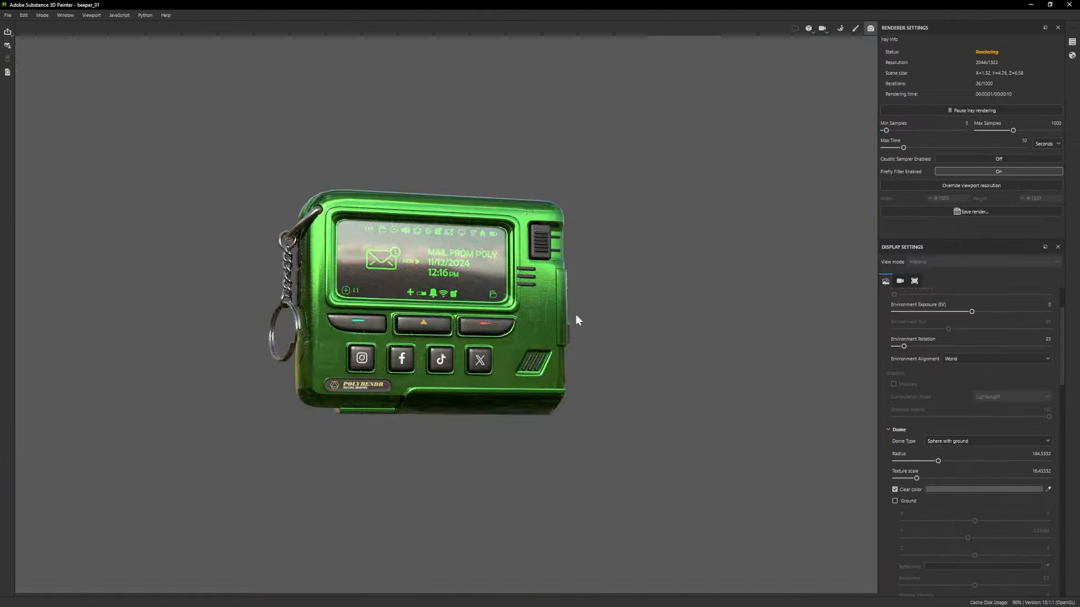
Try a metallic value of 0 on the case's Base layer and preview it in Iray.
{"action": "key", "text": "F10"}
{"action": "left_click_drag", "start_coordinate": [990, 514], "coordinate": [926, 515]}
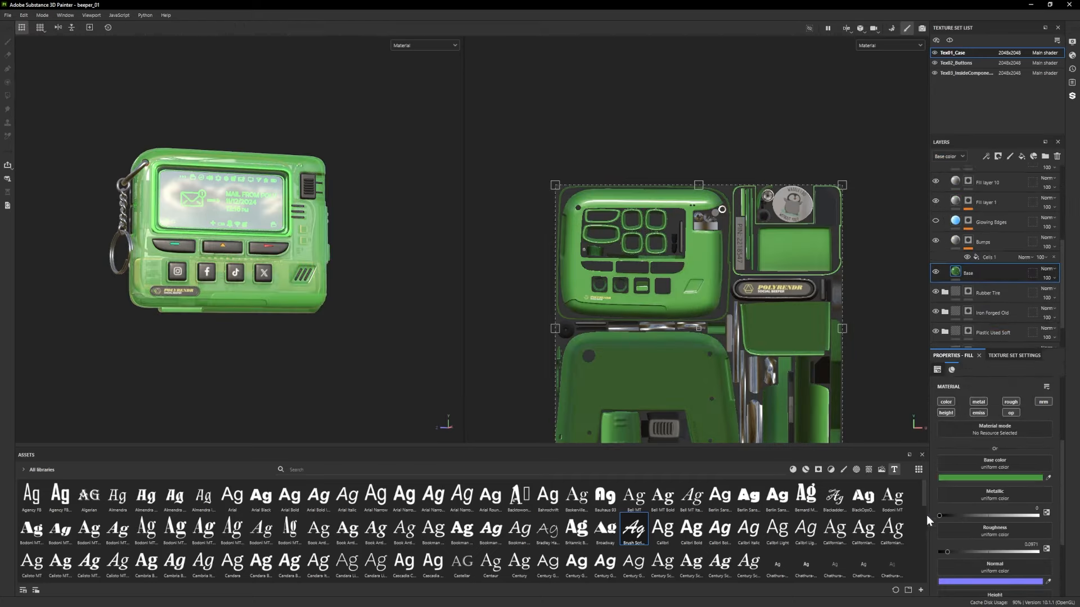
{"action": "left_click", "coordinate": [921, 28]}
{"action": "key", "text": "F9"}
Set the case Base layer's metallic to 0.1167 and opacity to 0.5042, and preview it in Iray.
{"action": "left_click", "coordinate": [949, 515]}
{"action": "scroll", "coordinate": [1005, 553], "scroll_direction": "down", "scroll_amount": 3}
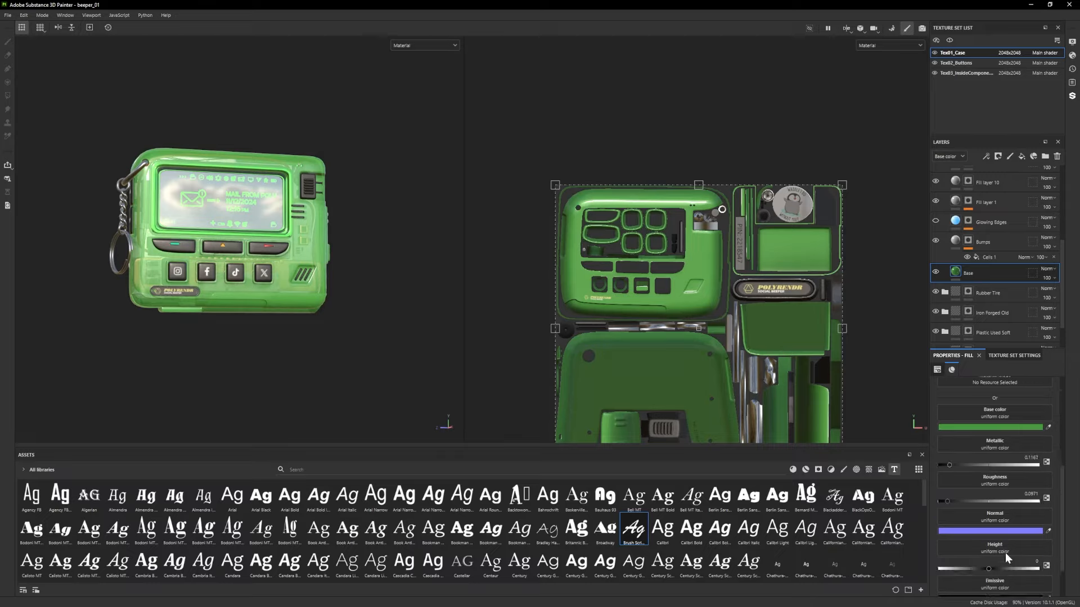
{"action": "left_click_drag", "start_coordinate": [1004, 588], "coordinate": [991, 588]}
{"action": "left_click", "coordinate": [923, 28]}
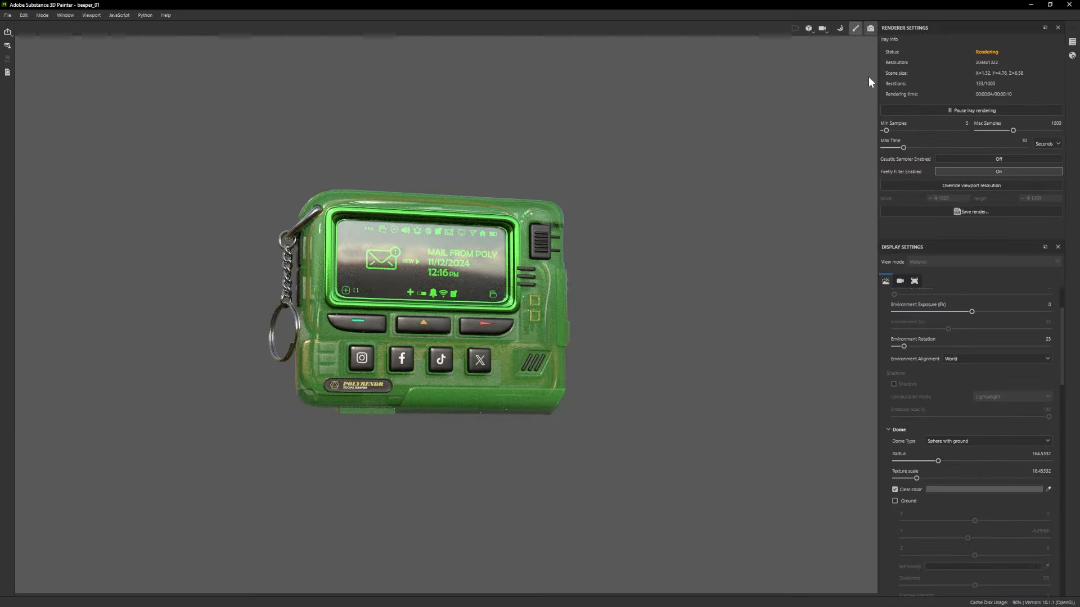
Render the beeper in Iray again and rotate the environment lighting to examine the case and buttons.
{"action": "key", "text": "F9"}
{"action": "key", "text": "F10"}
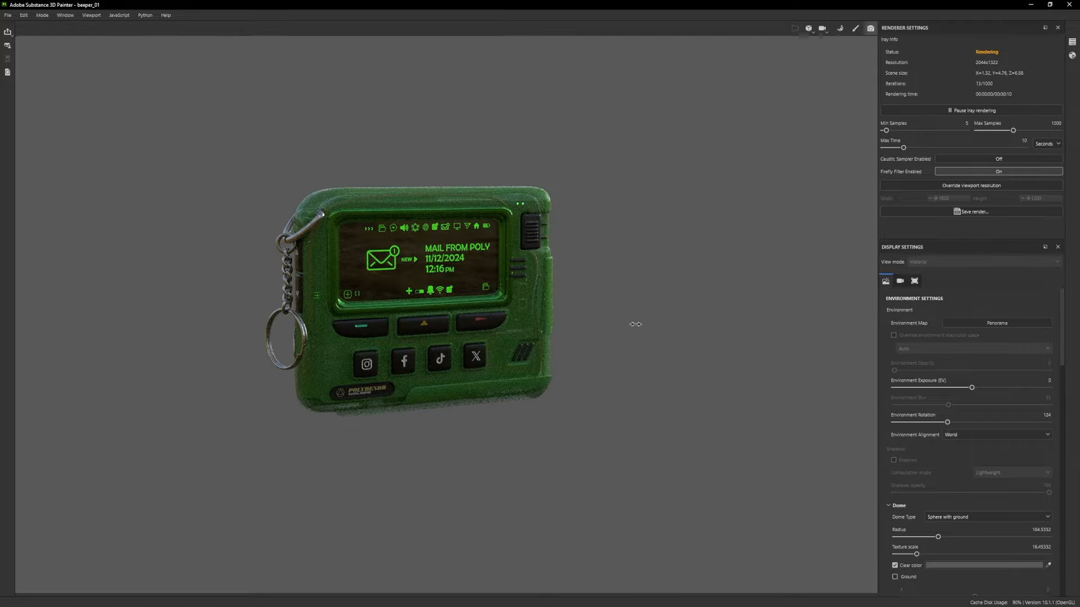
{"action": "right_click_drag", "start_coordinate": [618, 331], "coordinate": [688, 285], "text": "shift"}
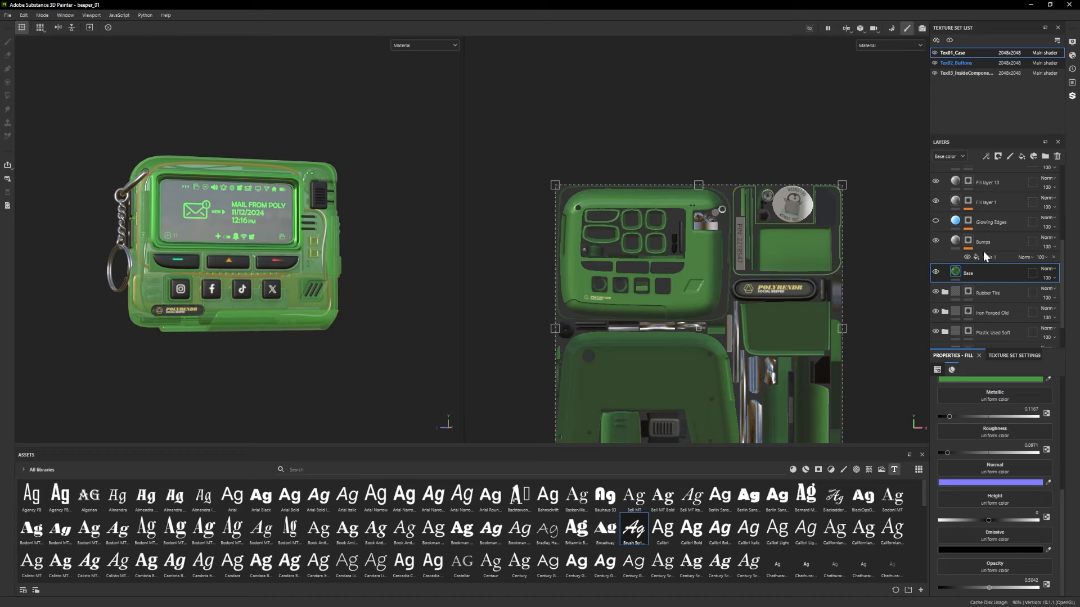
Apply a Fabric Edge smart mask to the light grey fill layer above Rubber Base in Tex02_Buttons.
{"action": "scroll", "coordinate": [1011, 251], "scroll_direction": "up", "scroll_amount": 2}
{"action": "left_click", "coordinate": [992, 279]}
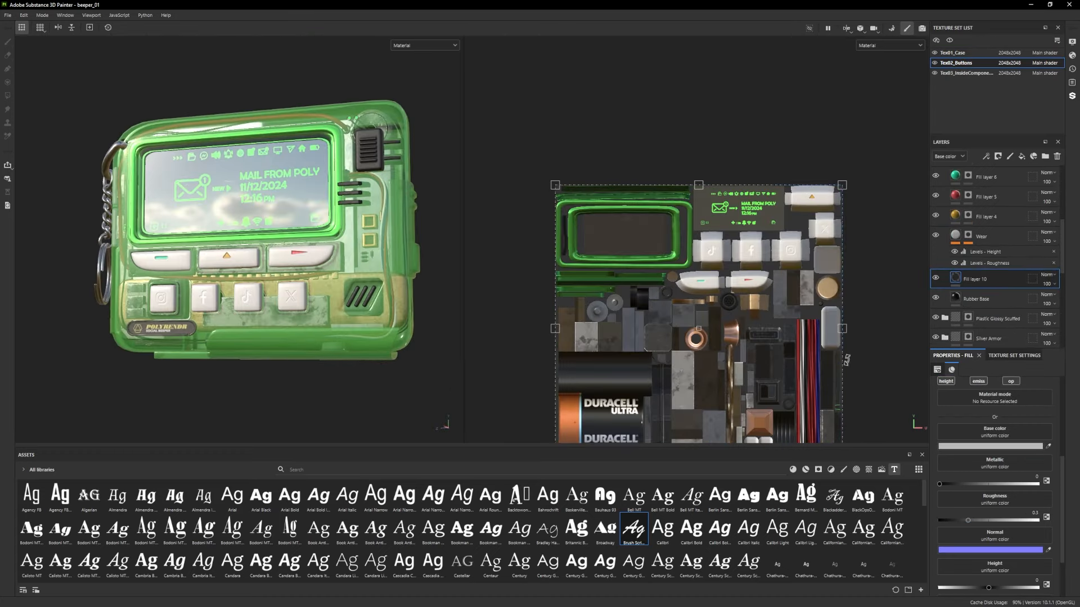
{"action": "left_click", "coordinate": [818, 469]}
{"action": "left_click_drag", "start_coordinate": [149, 531], "coordinate": [984, 279]}
Set the edge mask's curvature to 0.43 and global balance to 0.45.
{"action": "left_click_drag", "start_coordinate": [1002, 552], "coordinate": [990, 551]}
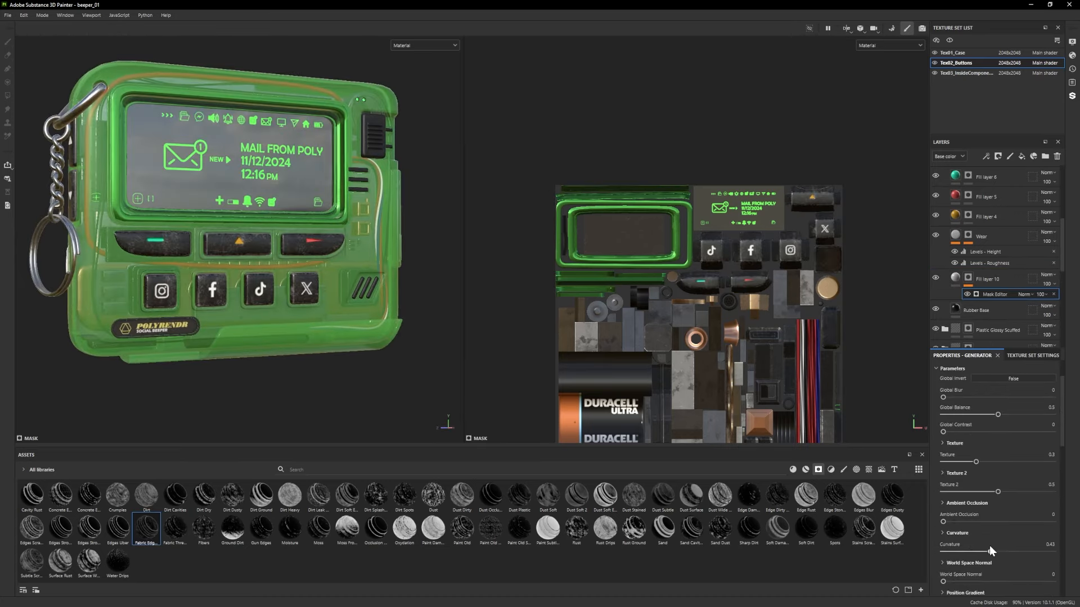
{"action": "left_click", "coordinate": [992, 415]}
{"action": "left_click_drag", "start_coordinate": [237, 287], "coordinate": [132, 285], "text": "alt"}
{"action": "scroll", "coordinate": [132, 286], "scroll_direction": "up", "scroll_amount": 1}
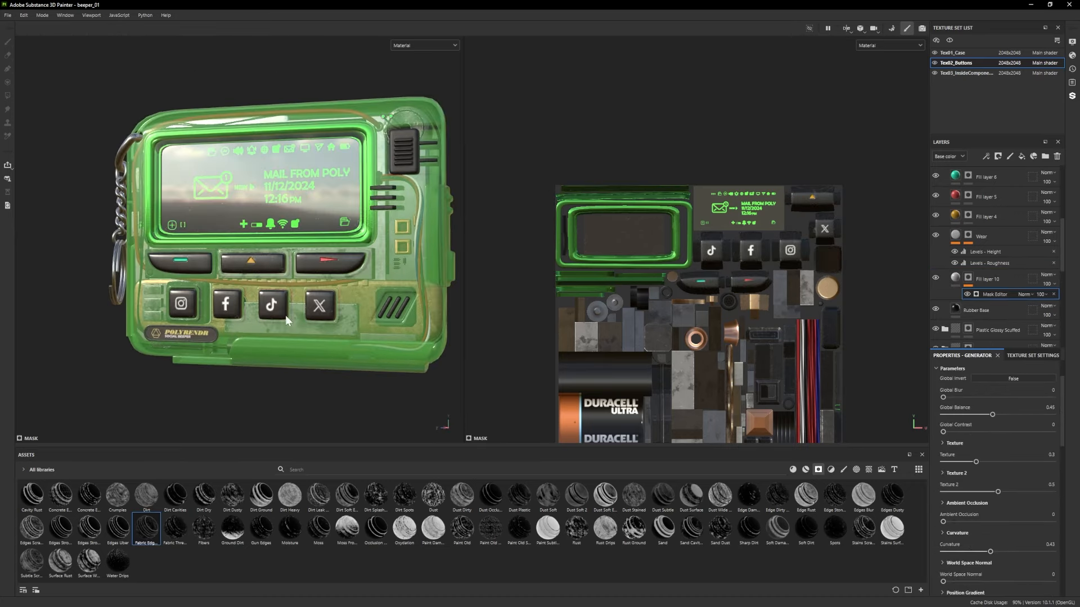
Add a roughness-only fill layer above the buttons' edge-wear layer.
{"action": "left_click", "coordinate": [1021, 156]}
{"action": "scroll", "coordinate": [1004, 457], "scroll_direction": "down", "scroll_amount": 5}
{"action": "scroll", "coordinate": [1004, 457], "scroll_direction": "up", "scroll_amount": 1}
{"action": "left_click", "coordinate": [946, 397]}
{"action": "left_click", "coordinate": [977, 401]}
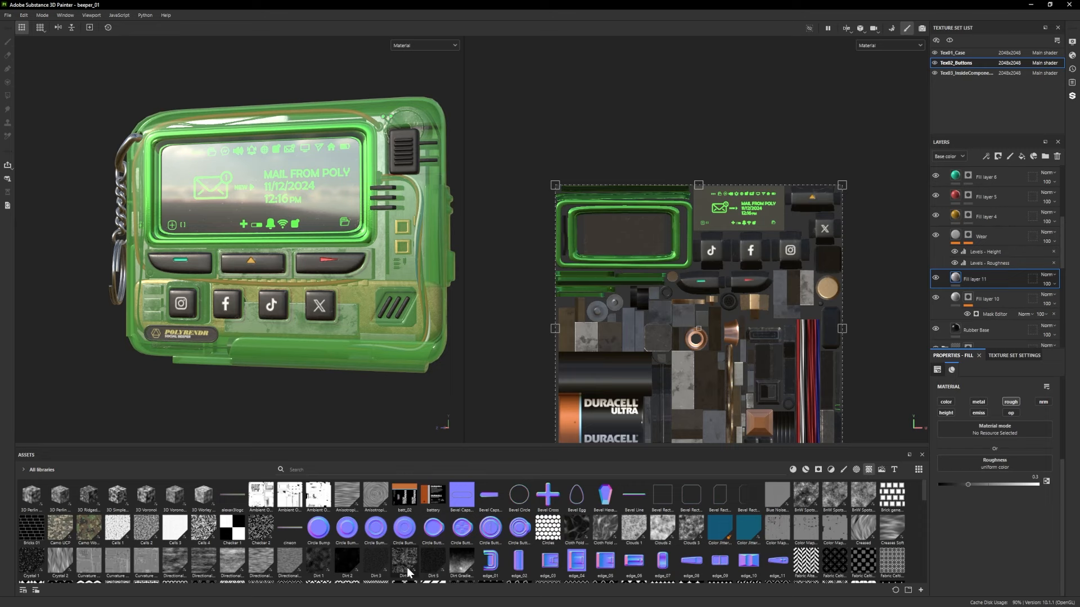
Try the Grunge Concrete Dirty texture as the new fill layer's roughness.
{"action": "scroll", "coordinate": [408, 572], "scroll_direction": "down", "scroll_amount": 10}
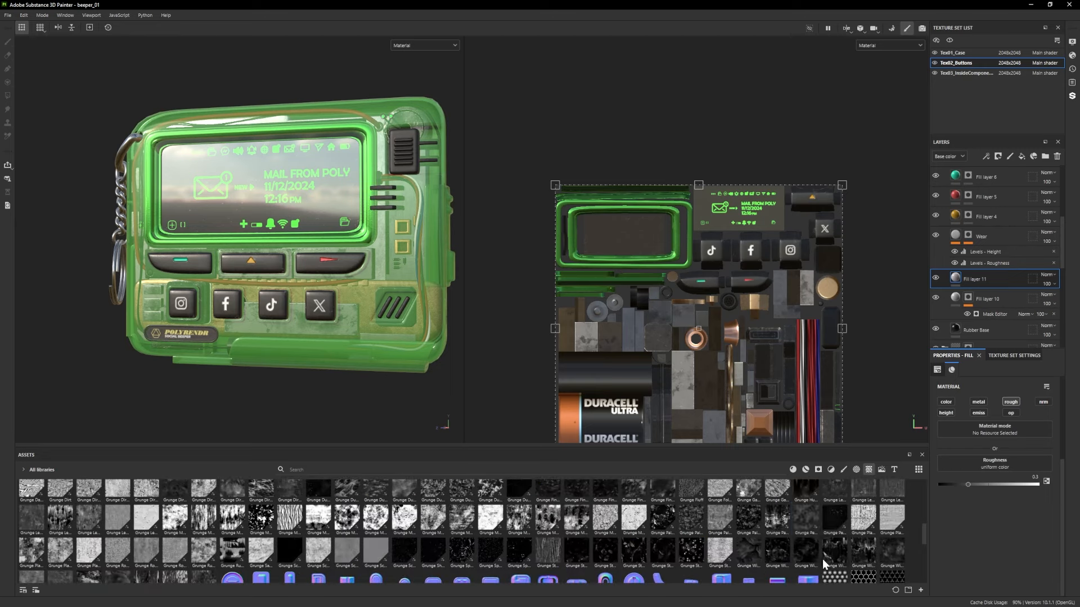
{"action": "left_click_drag", "start_coordinate": [404, 489], "coordinate": [940, 470]}
{"action": "scroll", "coordinate": [358, 550], "scroll_direction": "up", "scroll_amount": 5}
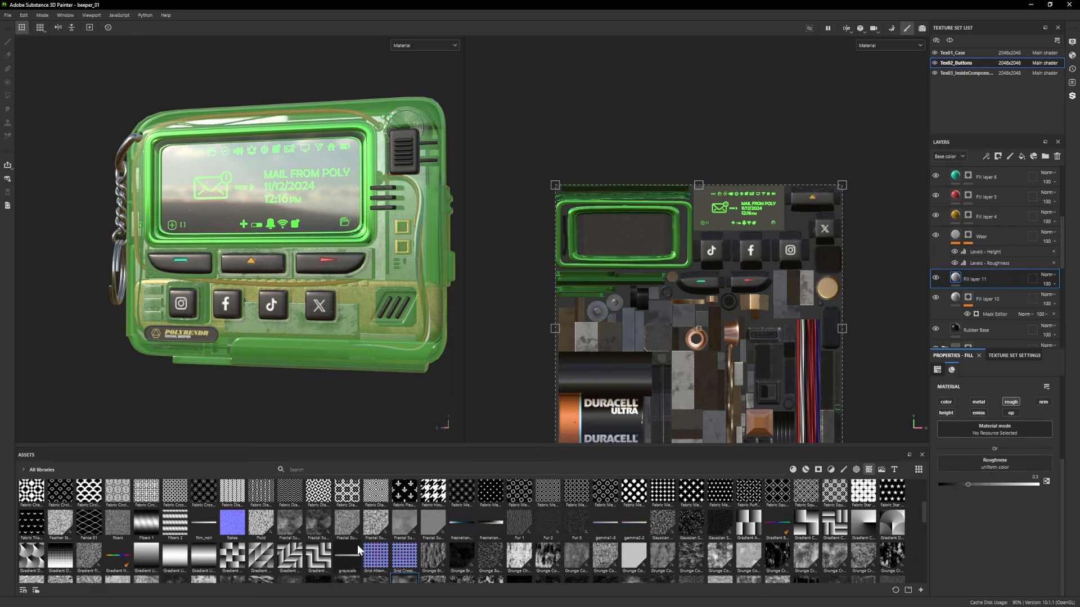
{"action": "left_click_drag", "start_coordinate": [662, 557], "coordinate": [996, 466]}
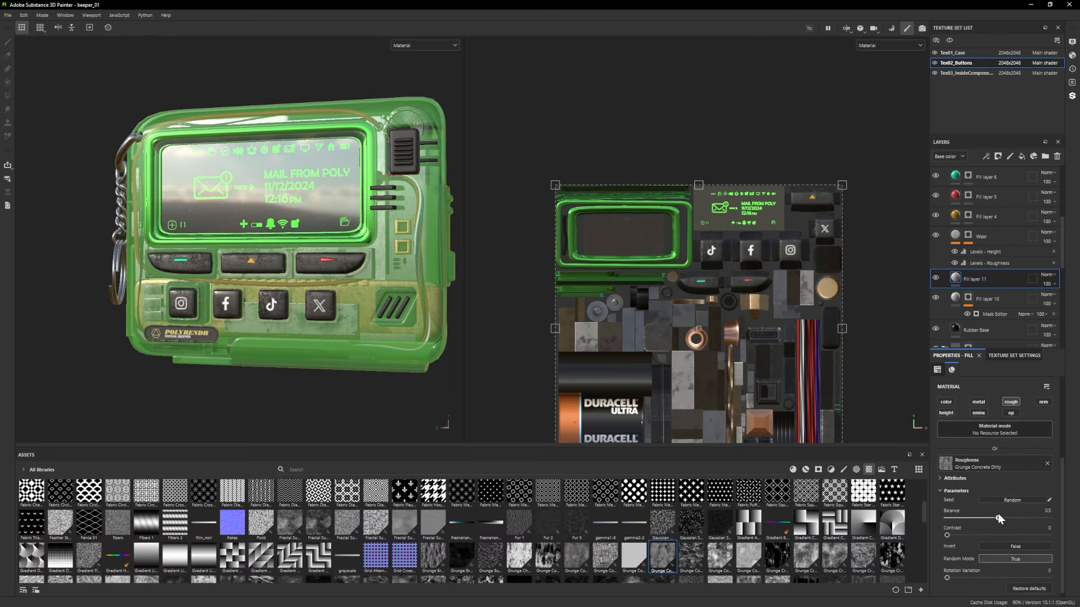
{"action": "left_click_drag", "start_coordinate": [253, 301], "coordinate": [288, 301], "text": "alt"}
Remove the grunge texture and delete its roughness fill layer.
{"action": "left_click", "coordinate": [1046, 463]}
{"action": "key", "text": "Delete"}
{"action": "left_click_drag", "start_coordinate": [130, 292], "coordinate": [164, 296], "text": "alt"}
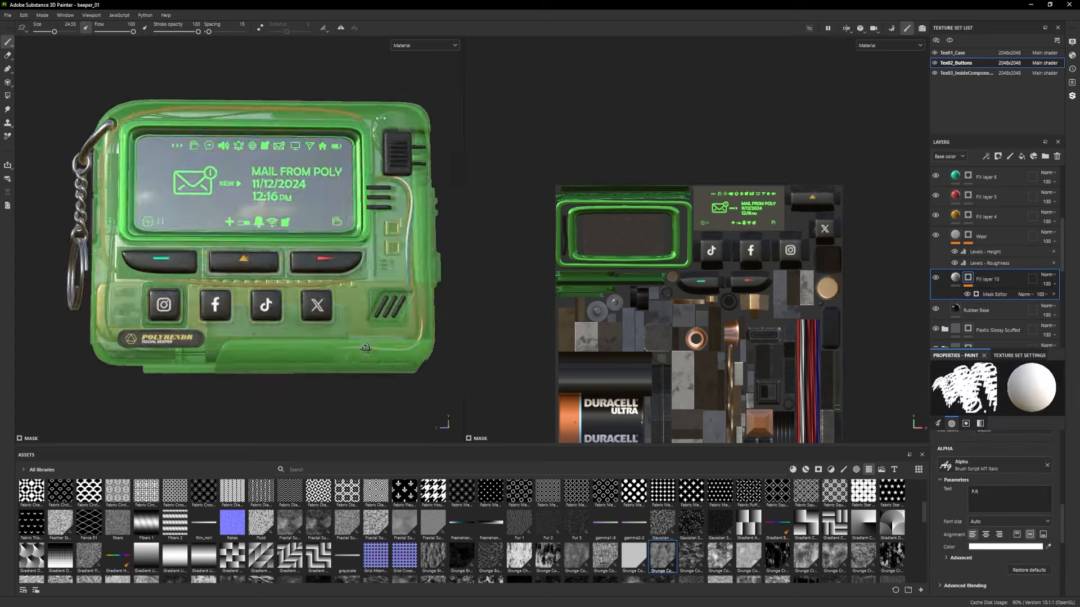
{"action": "middle_click_drag", "start_coordinate": [164, 296], "coordinate": [182, 325], "text": "alt"}
{"action": "scroll", "coordinate": [997, 272], "scroll_direction": "up", "scroll_amount": 5}
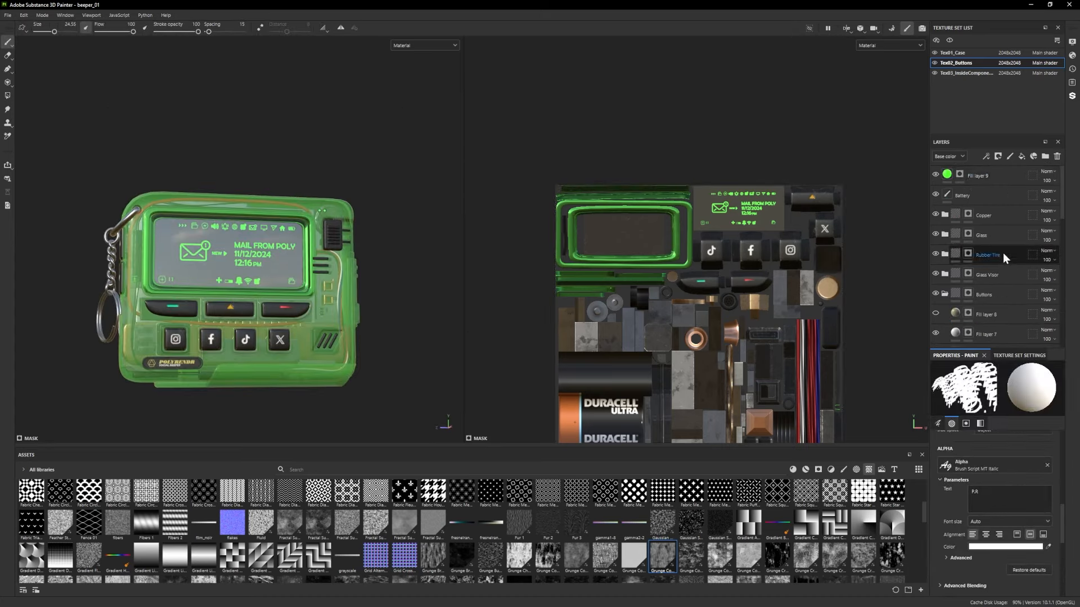
{"action": "scroll", "coordinate": [998, 264], "scroll_direction": "down", "scroll_amount": 5}
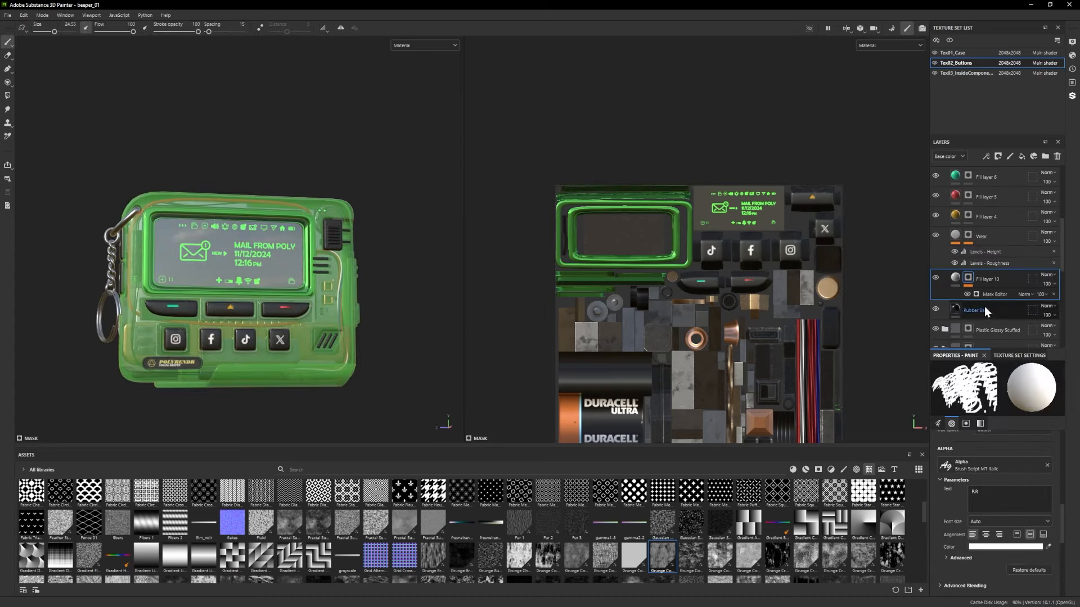
Apply the Dust Surface smart mask to a fill layer above the buttons' edge-wear layer.
{"action": "key", "text": "ctrl+z"}
{"action": "left_click", "coordinate": [817, 469]}
{"action": "left_click_drag", "start_coordinate": [691, 495], "coordinate": [975, 279]}
{"action": "scroll", "coordinate": [290, 331], "scroll_direction": "up", "scroll_amount": 3}
{"action": "middle_click_drag", "start_coordinate": [289, 331], "coordinate": [301, 319], "text": "alt"}
Set the dust mask's curvature to 0.45 and level to 0.98.
{"action": "mouse_move", "coordinate": [993, 532]}
{"action": "left_mouse_down"}
{"action": "mouse_move", "coordinate": [956, 532]}
{"action": "mouse_move", "coordinate": [992, 532]}
{"action": "left_mouse_up"}
{"action": "scroll", "coordinate": [962, 450], "scroll_direction": "up", "scroll_amount": 2}
{"action": "left_click_drag", "start_coordinate": [962, 446], "coordinate": [1051, 448]}
{"action": "left_click_drag", "start_coordinate": [332, 337], "coordinate": [312, 353], "text": "alt"}
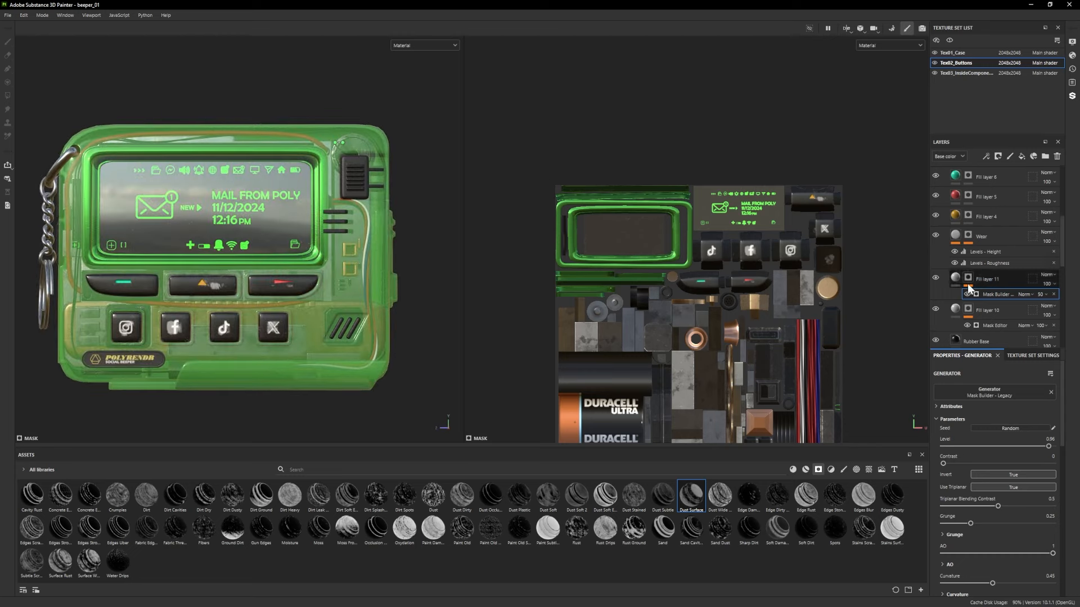
Disable the color channel on the buttons' dust fill layer and set its roughness to about 0.74.
{"action": "left_click", "coordinate": [955, 278]}
{"action": "left_click", "coordinate": [946, 402]}
{"action": "left_click_drag", "start_coordinate": [1015, 523], "coordinate": [1010, 523]}
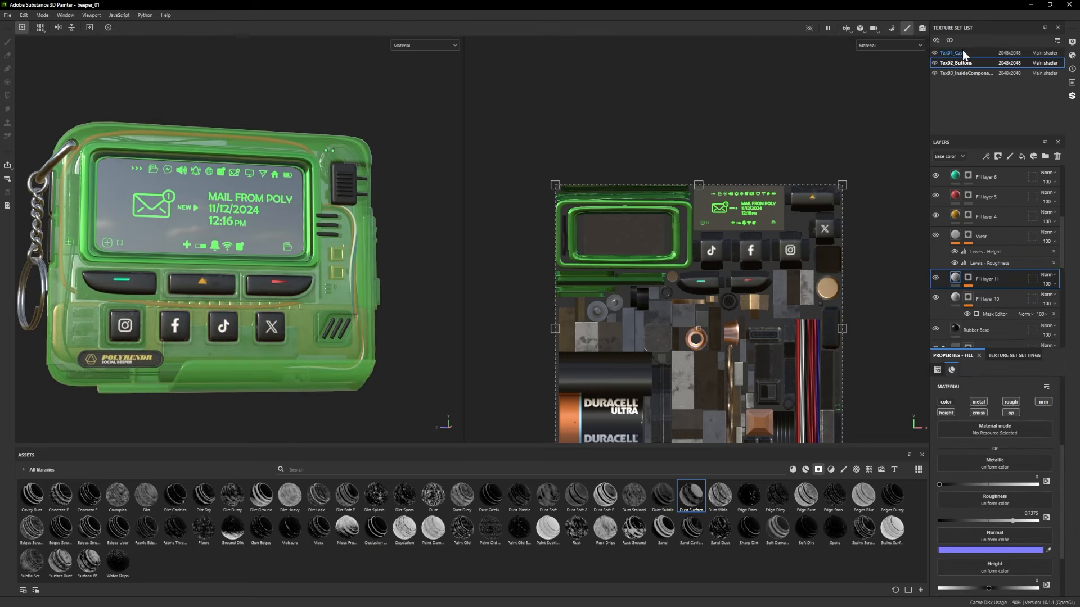
Add a fill layer above Base in Tex01_Case and apply the Dust Subtle smart mask to it.
{"action": "left_click", "coordinate": [963, 52]}
{"action": "left_click", "coordinate": [1022, 156]}
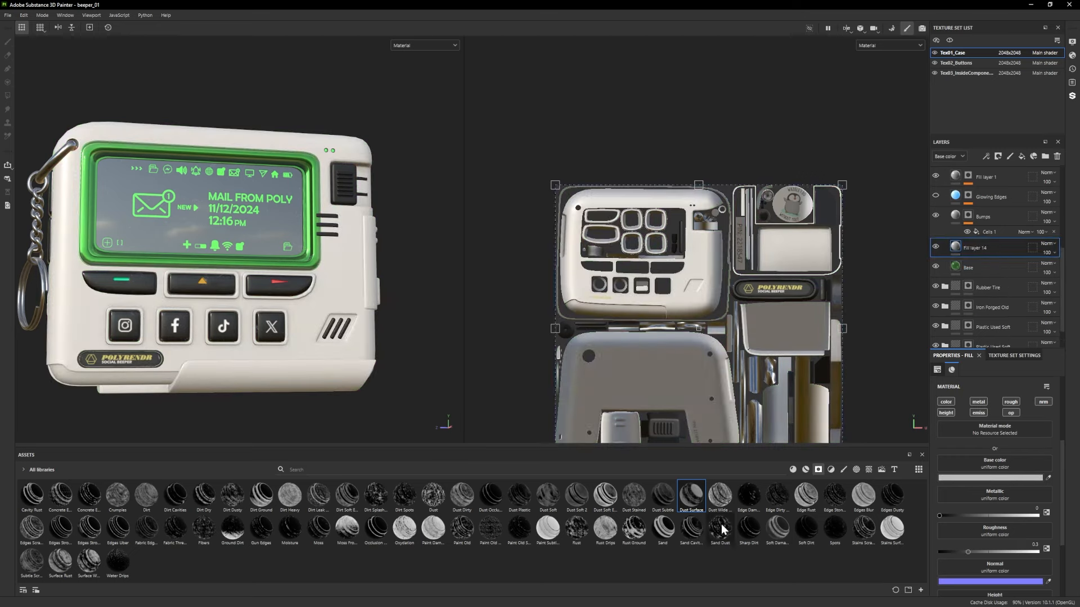
{"action": "left_click_drag", "start_coordinate": [662, 496], "coordinate": [971, 253]}
{"action": "left_click_drag", "start_coordinate": [430, 376], "coordinate": [876, 221], "text": "alt"}
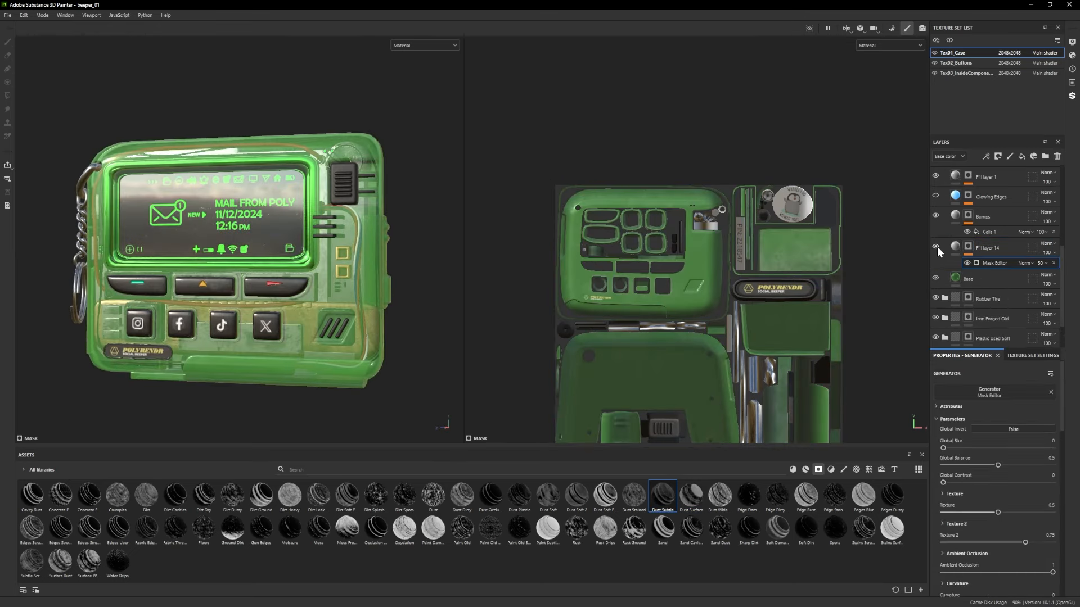
Darken the case's new fill layer to base color 212121.
{"action": "left_click", "coordinate": [954, 247]}
{"action": "left_click", "coordinate": [990, 477]}
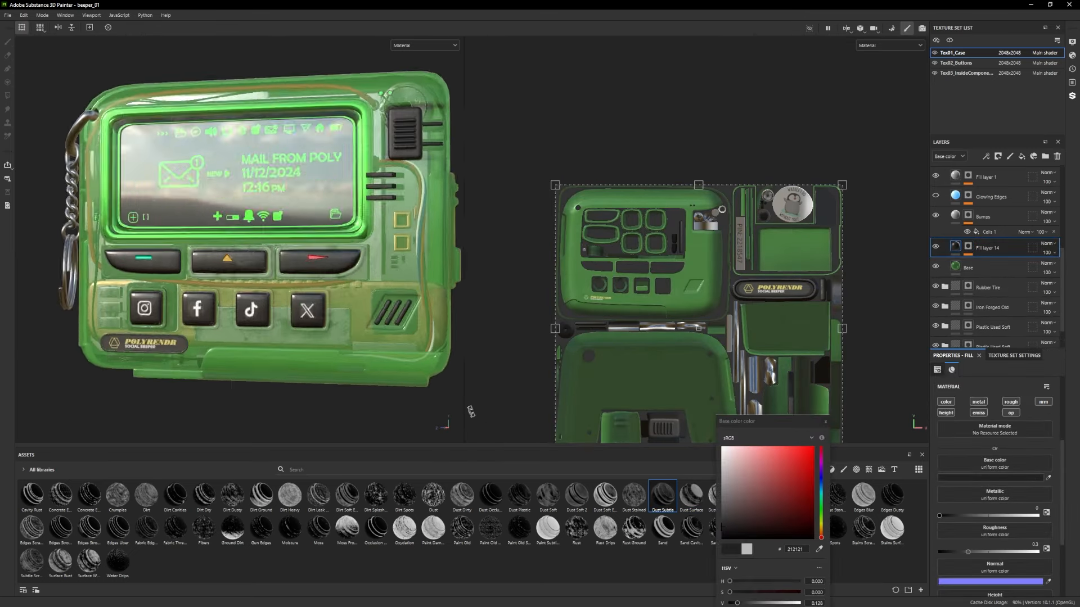
{"action": "key", "text": "1"}
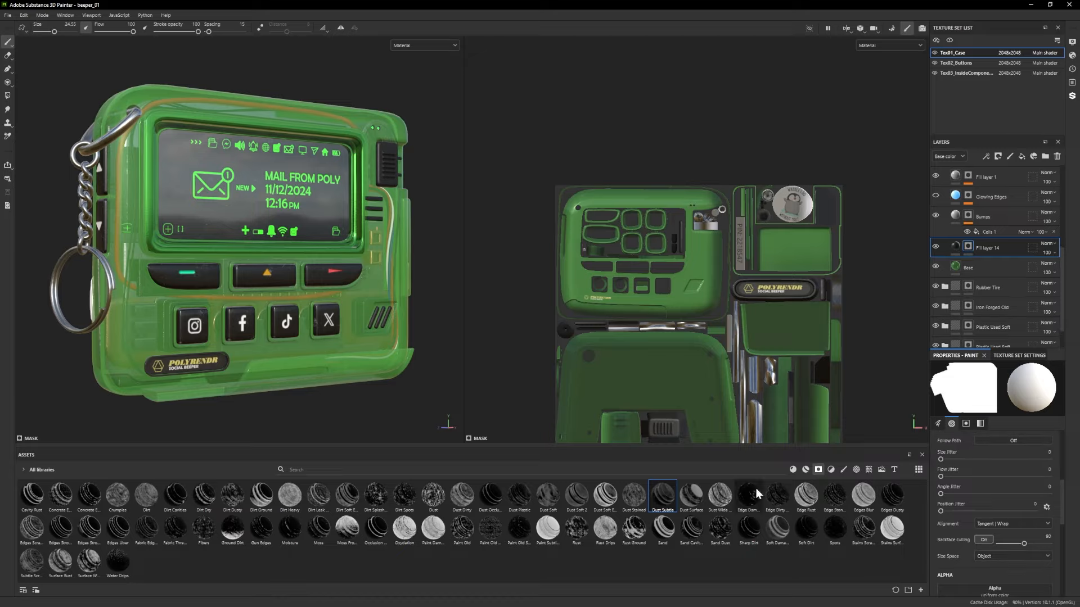
Give the case's new fill layer an Edge Damage smart mask and a medium-dark grey base color.
{"action": "left_click", "coordinate": [954, 248]}
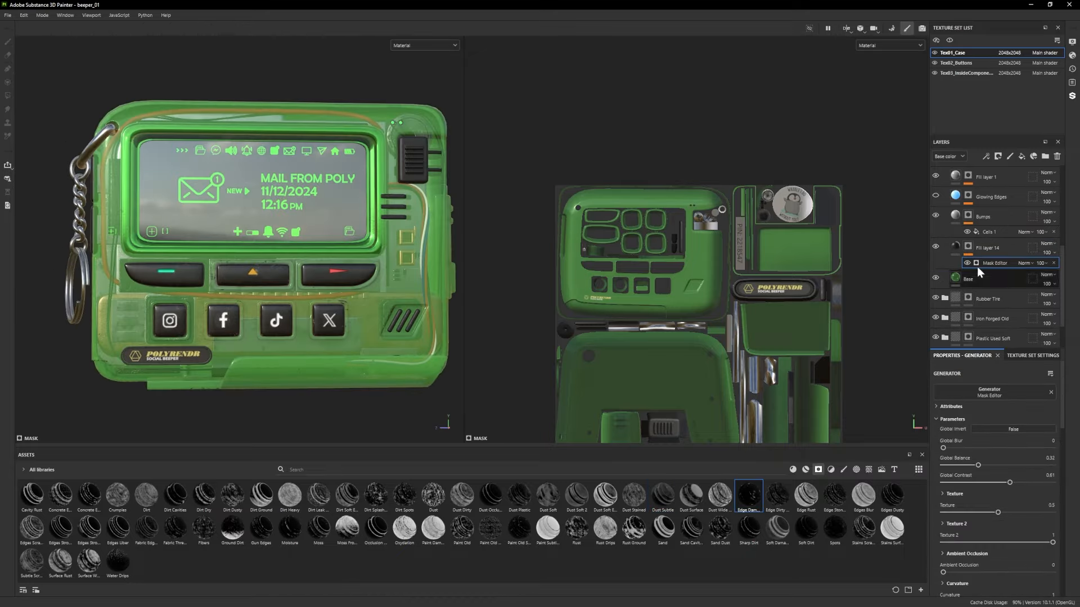
{"action": "left_click", "coordinate": [995, 477]}
{"action": "left_click", "coordinate": [719, 504]}
{"action": "left_click_drag", "start_coordinate": [315, 337], "coordinate": [284, 309], "text": "alt"}
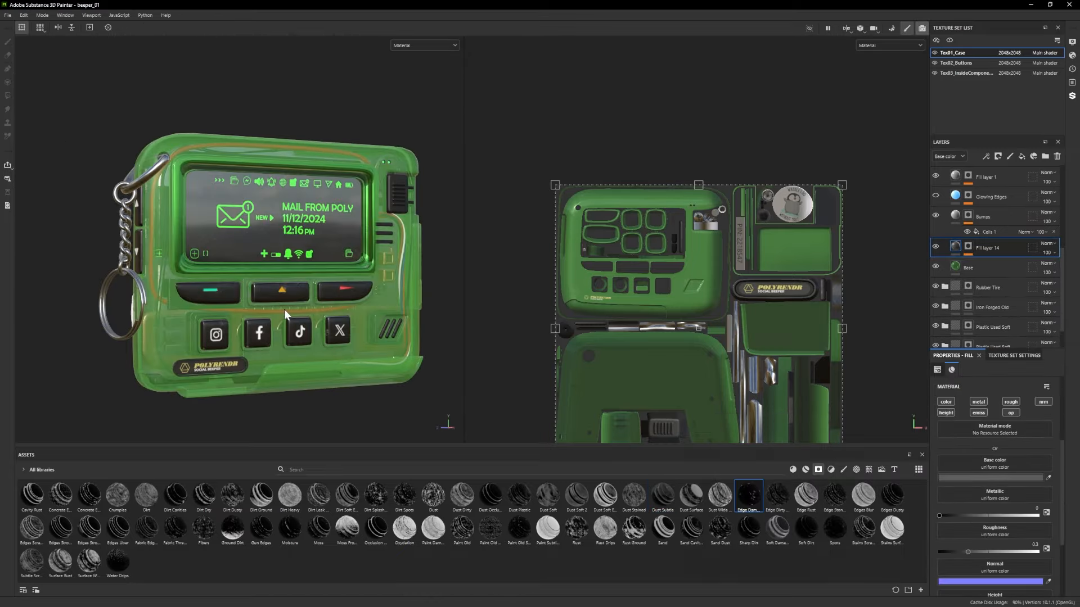
Preview the case in the Iray render, and add a fill layer above Rubber Base in Tex02_Buttons.
{"action": "key", "text": "F10"}
{"action": "key", "text": "F10"}
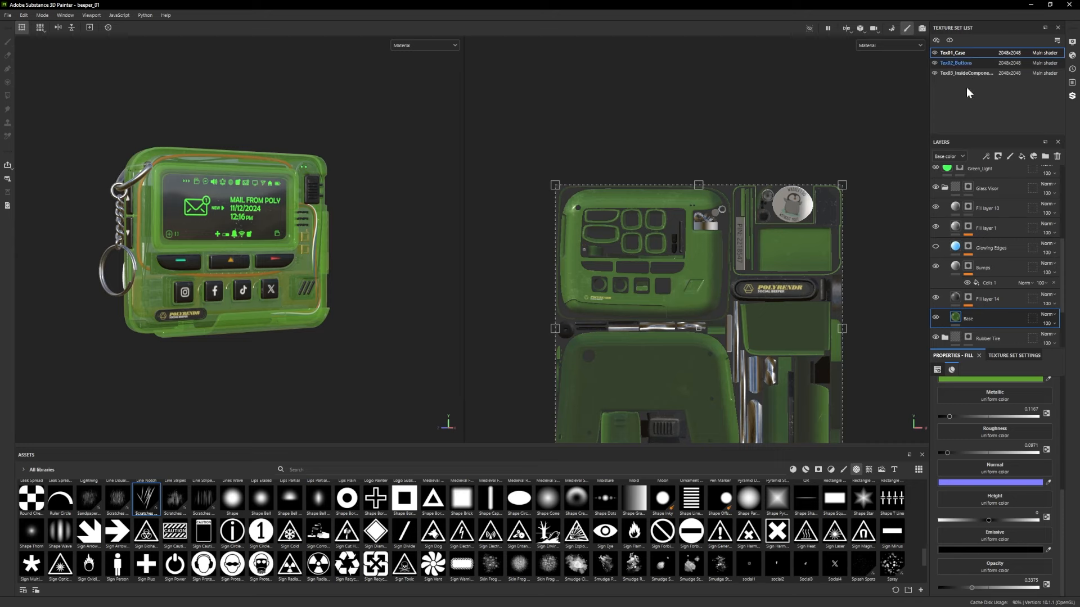
{"action": "left_click", "coordinate": [956, 63]}
{"action": "left_click", "coordinate": [975, 291]}
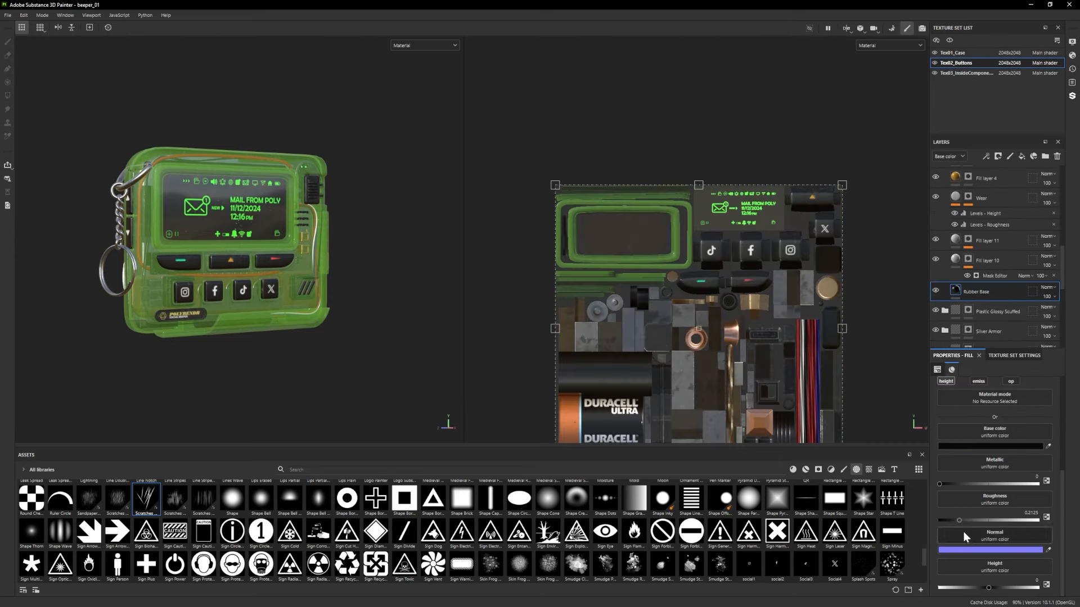
{"action": "left_click", "coordinate": [990, 446]}
{"action": "left_click", "coordinate": [1033, 156]}
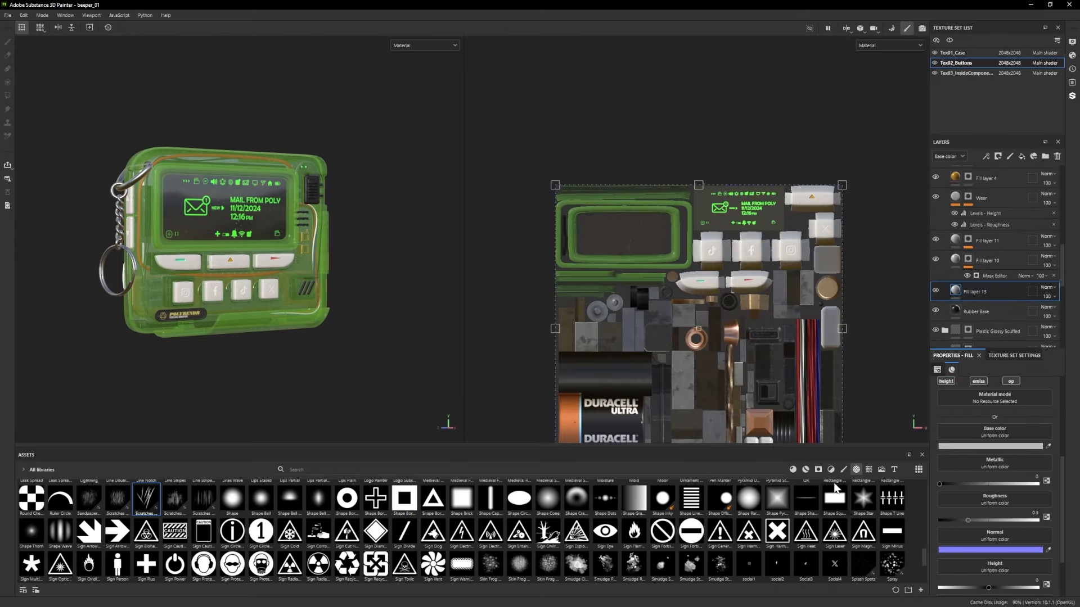
Try the Edges Dusty and Edge Damage smart masks on the buttons' new fill layer.
{"action": "left_click", "coordinate": [818, 469]}
{"action": "left_click_drag", "start_coordinate": [769, 495], "coordinate": [968, 288]}
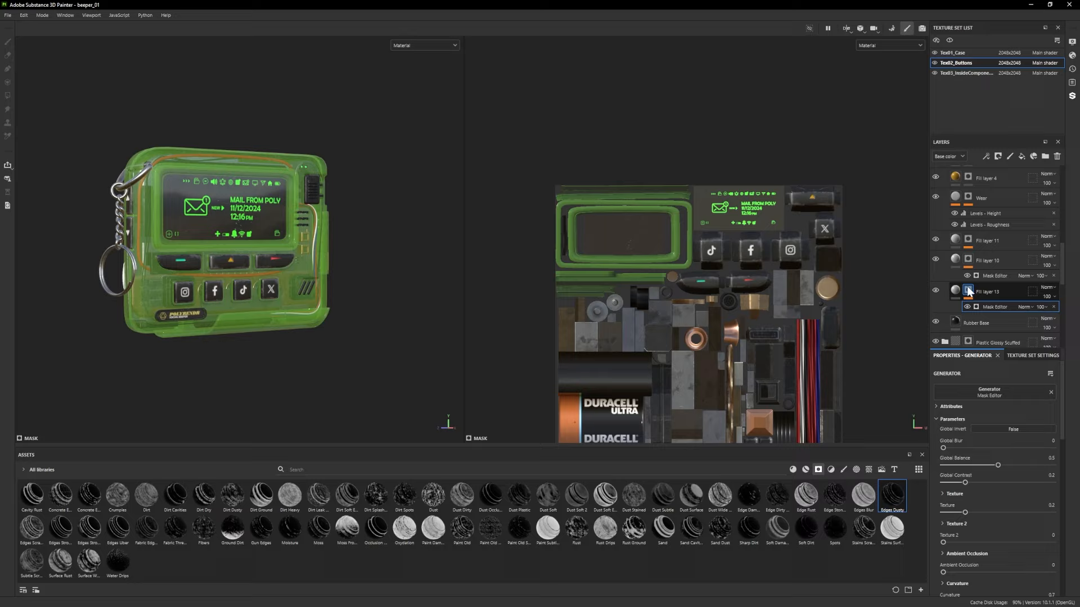
{"action": "left_click", "coordinate": [922, 28]}
{"action": "key", "text": "F10"}
{"action": "scroll", "coordinate": [986, 505], "scroll_direction": "down", "scroll_amount": 1}
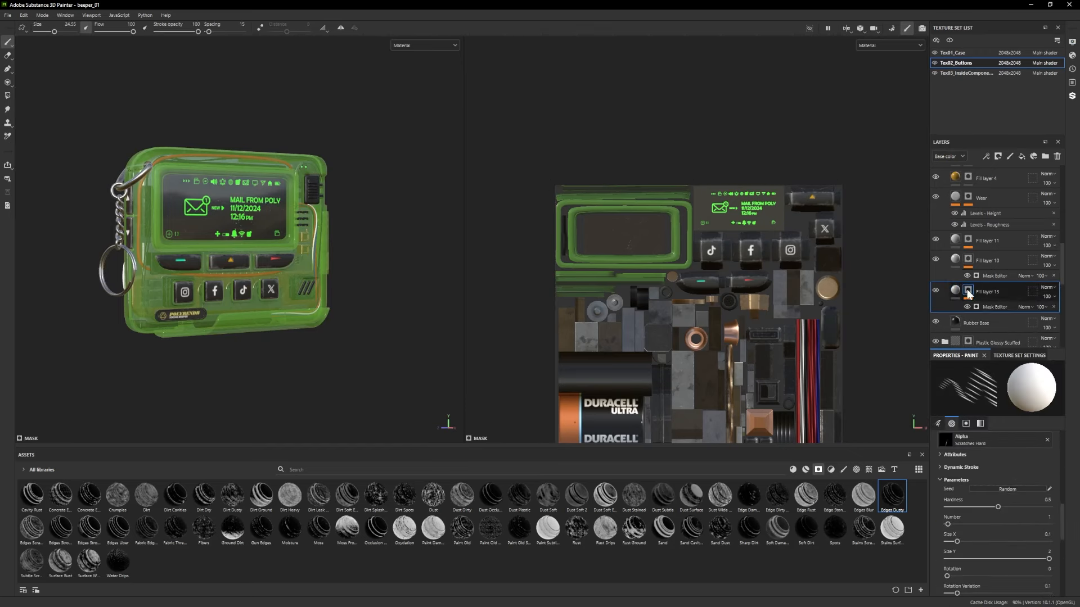
{"action": "scroll", "coordinate": [1019, 497], "scroll_direction": "up", "scroll_amount": 3}
{"action": "key", "text": "ctrl+z"}
{"action": "left_click_drag", "start_coordinate": [748, 496], "coordinate": [969, 291]}
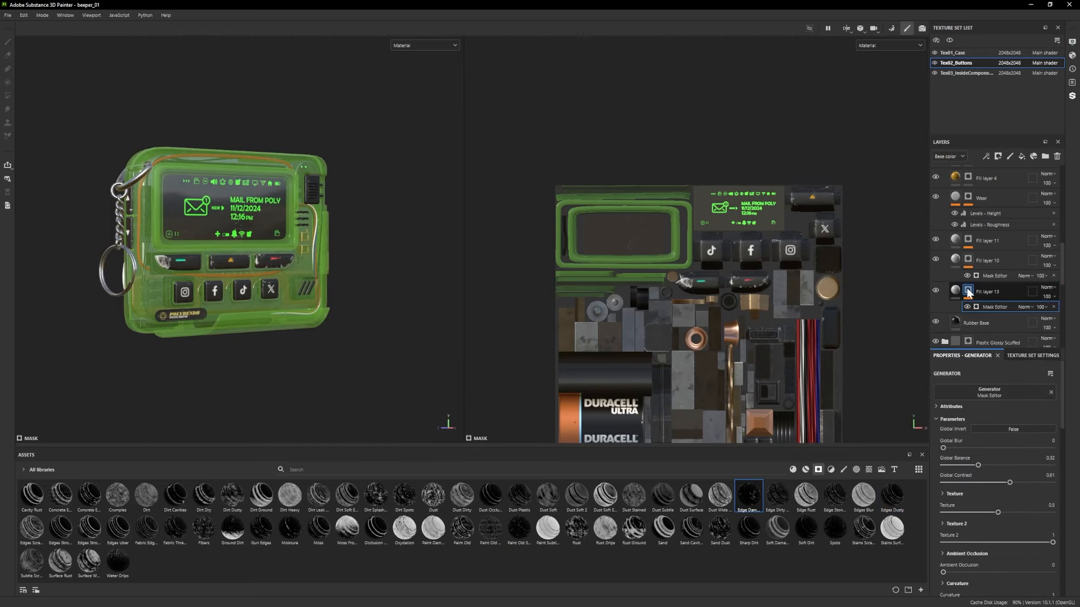
{"action": "key", "text": "ctrl+z"}
Apply the Edges Uber smart mask to the buttons' new fill layer, lower its global balance, and preview the render.
{"action": "left_click_drag", "start_coordinate": [118, 528], "coordinate": [969, 291]}
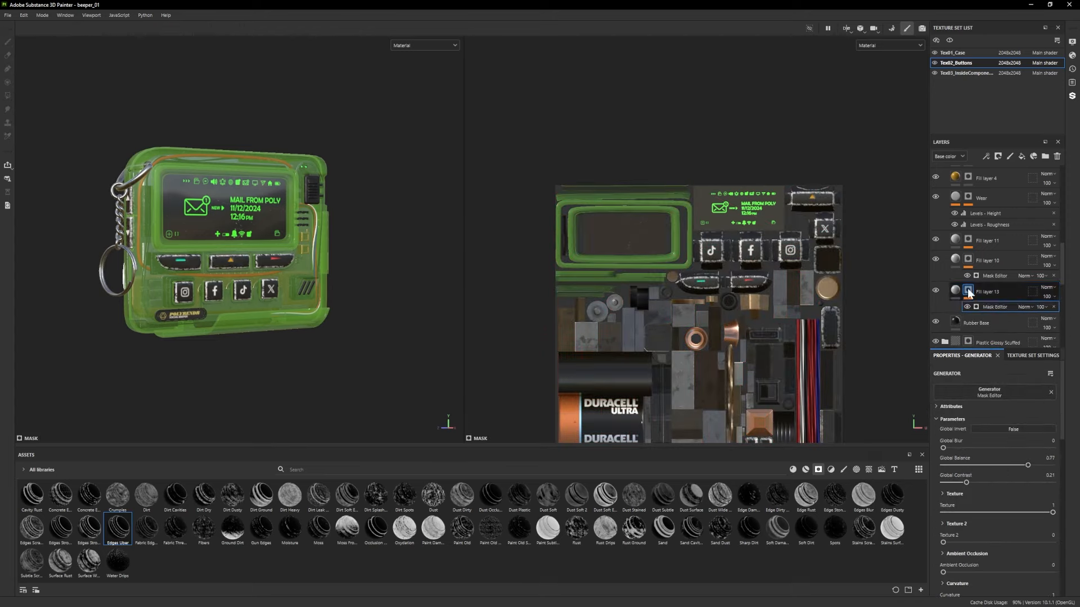
{"action": "left_click_drag", "start_coordinate": [997, 465], "coordinate": [977, 466]}
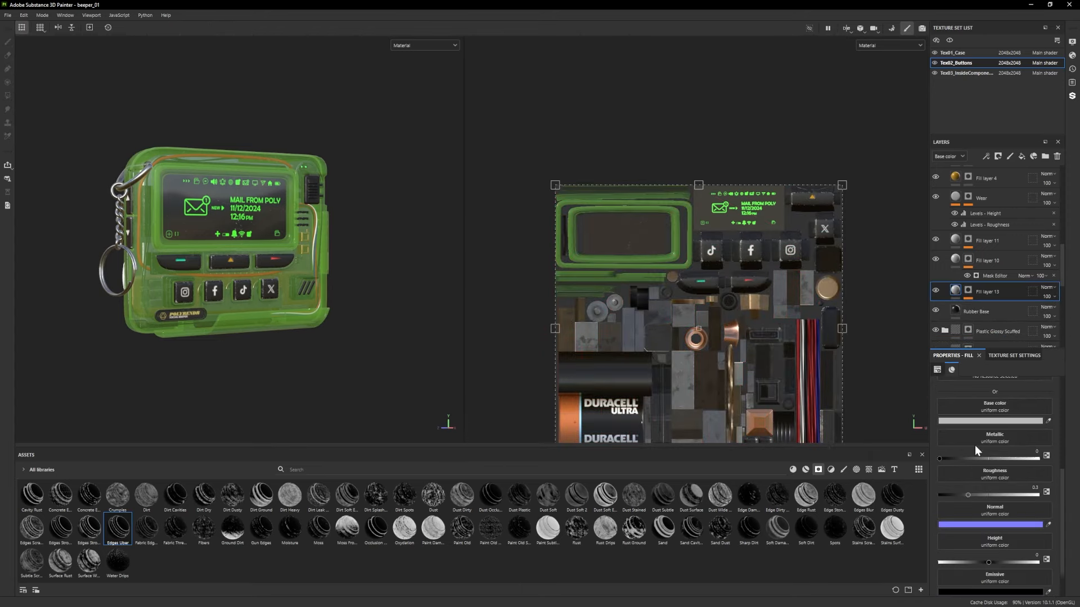
{"action": "key", "text": "F10"}
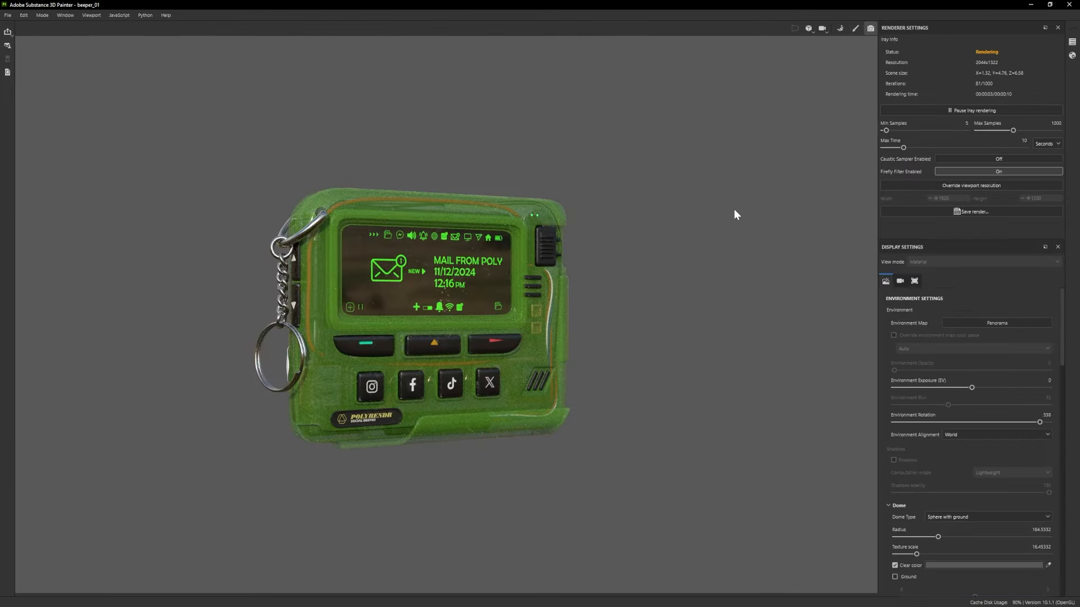
Lighten the Rubber Base layer's base color, testing 2F2F2F in the Iray render before settling on dark grey 242424.
{"action": "left_click", "coordinate": [856, 28]}
{"action": "left_click", "coordinate": [978, 312]}
{"action": "left_click", "coordinate": [994, 446]}
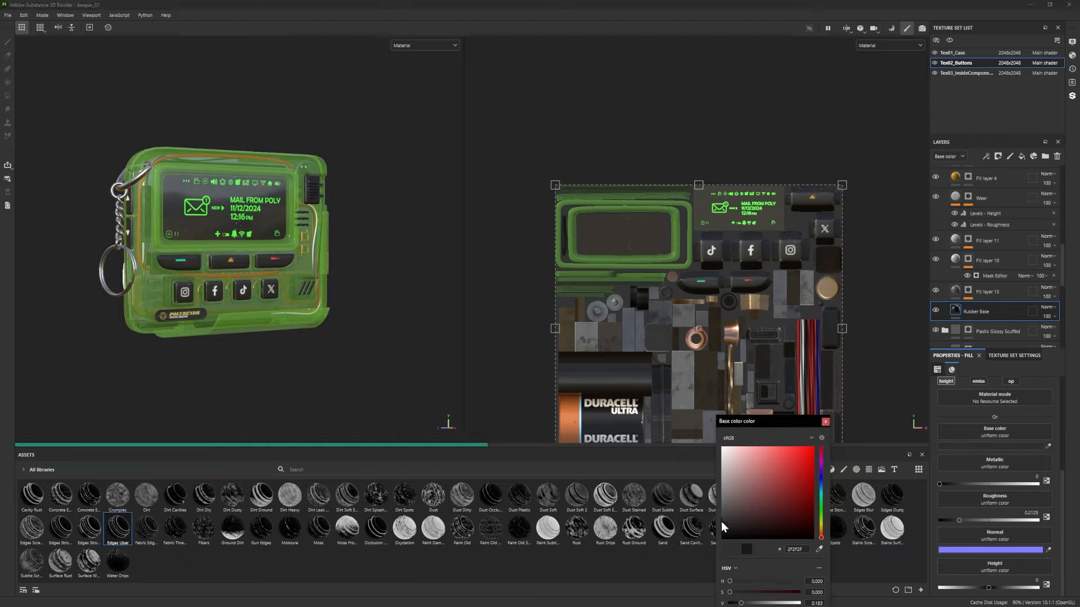
{"action": "left_click", "coordinate": [921, 28]}
{"action": "left_click", "coordinate": [856, 27]}
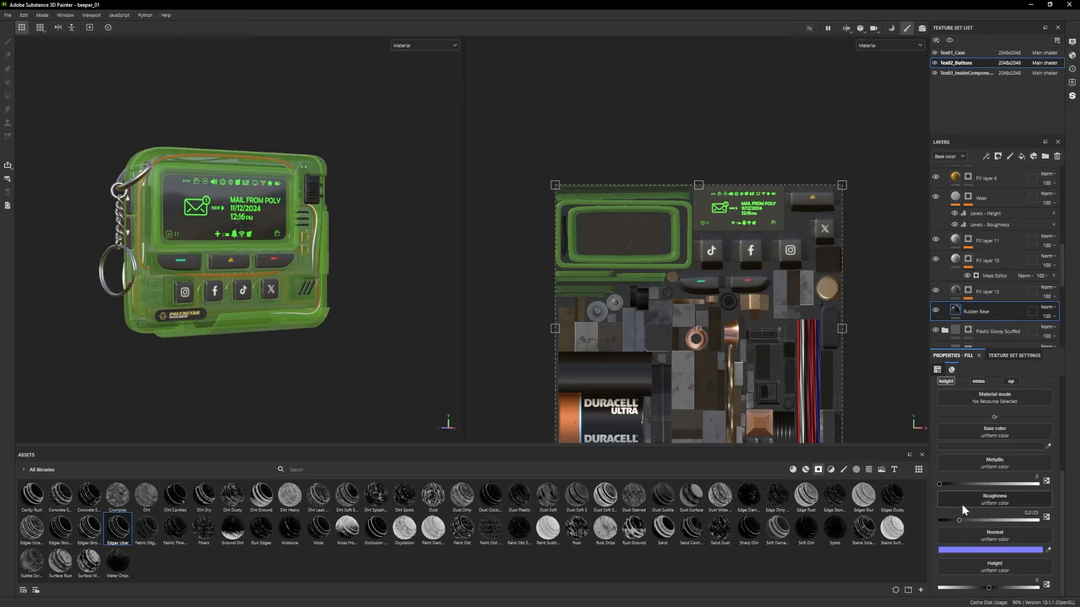
{"action": "left_click", "coordinate": [994, 446]}
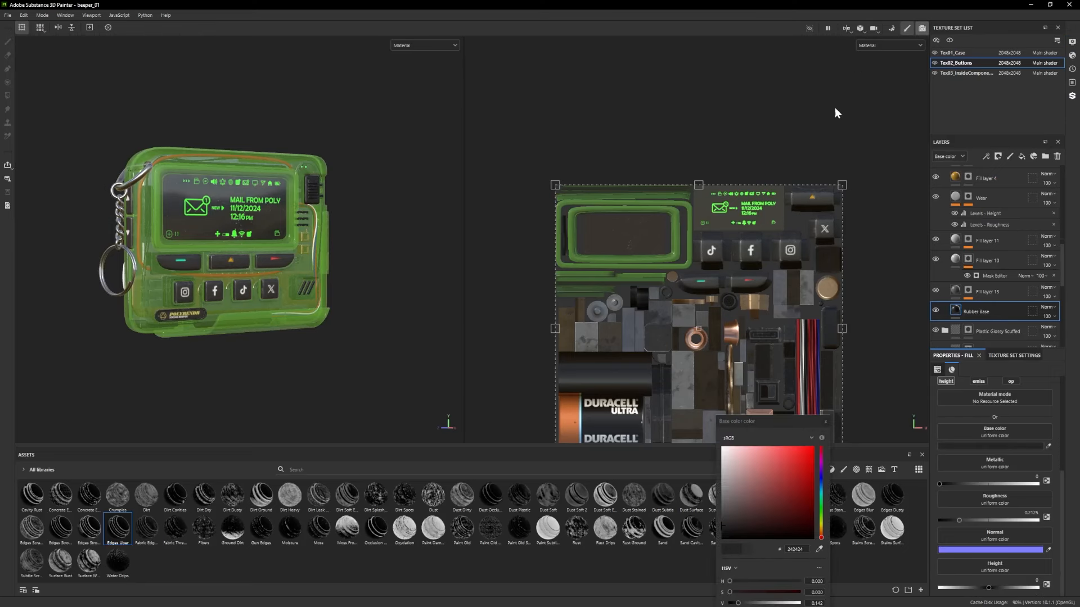